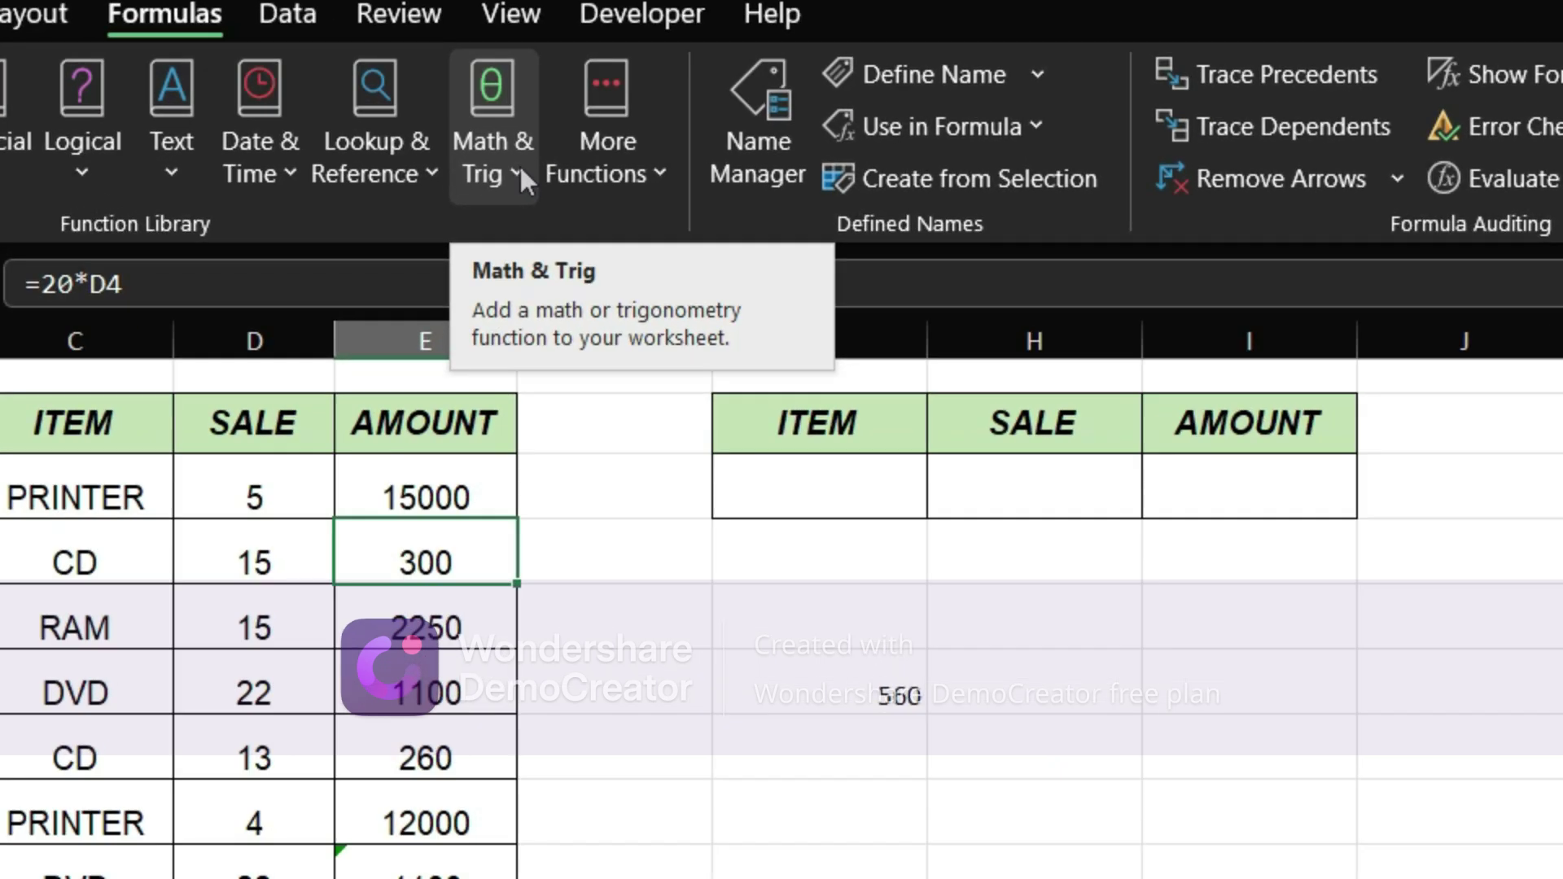
pyautogui.click(519, 164)
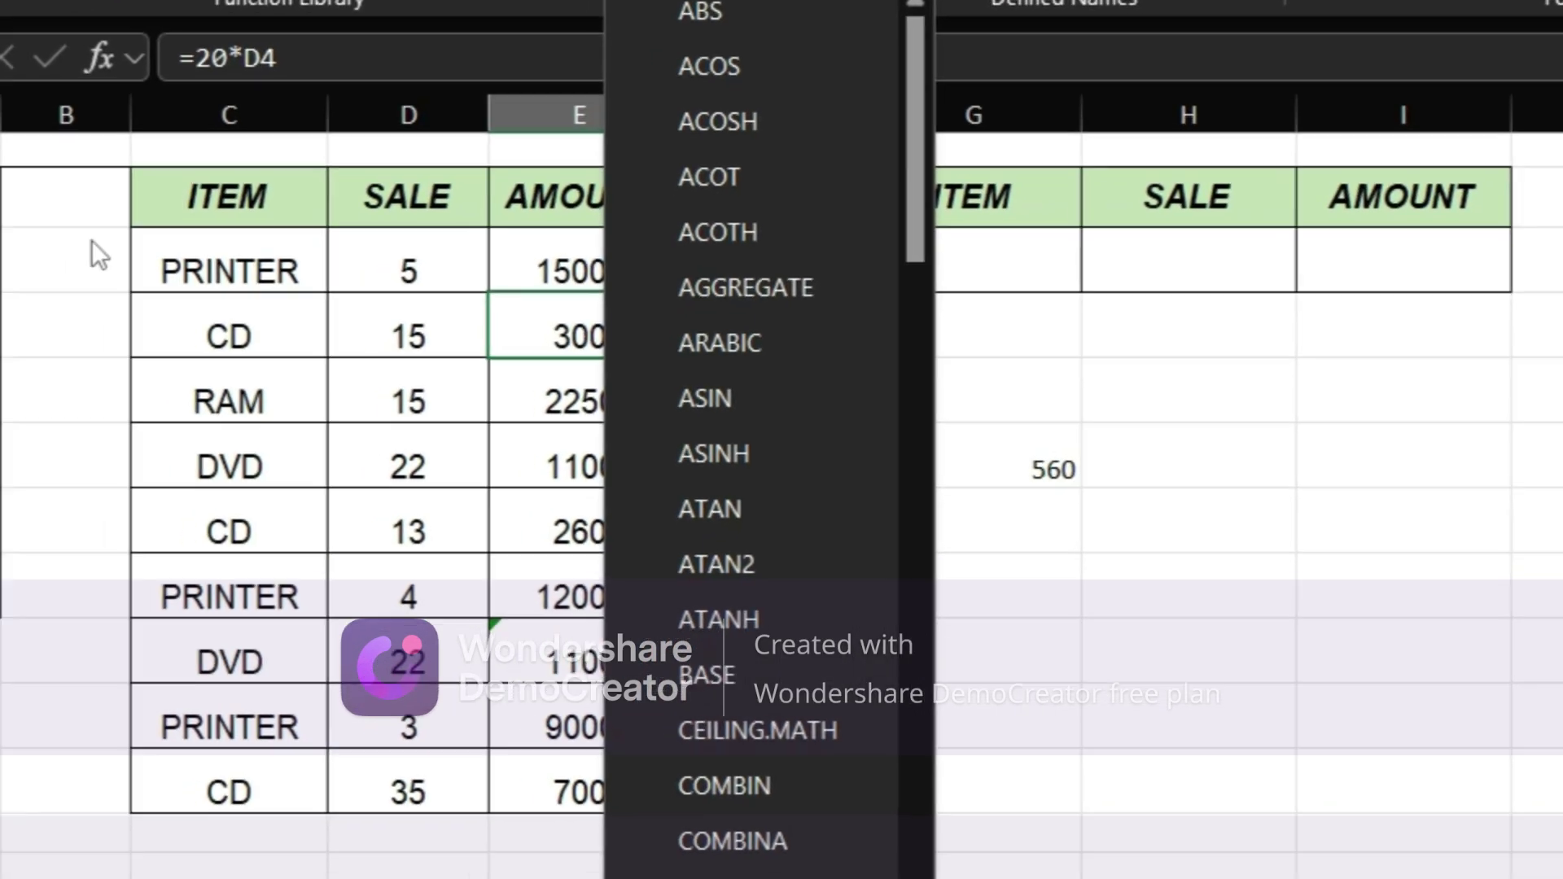
pyautogui.click(52, 279)
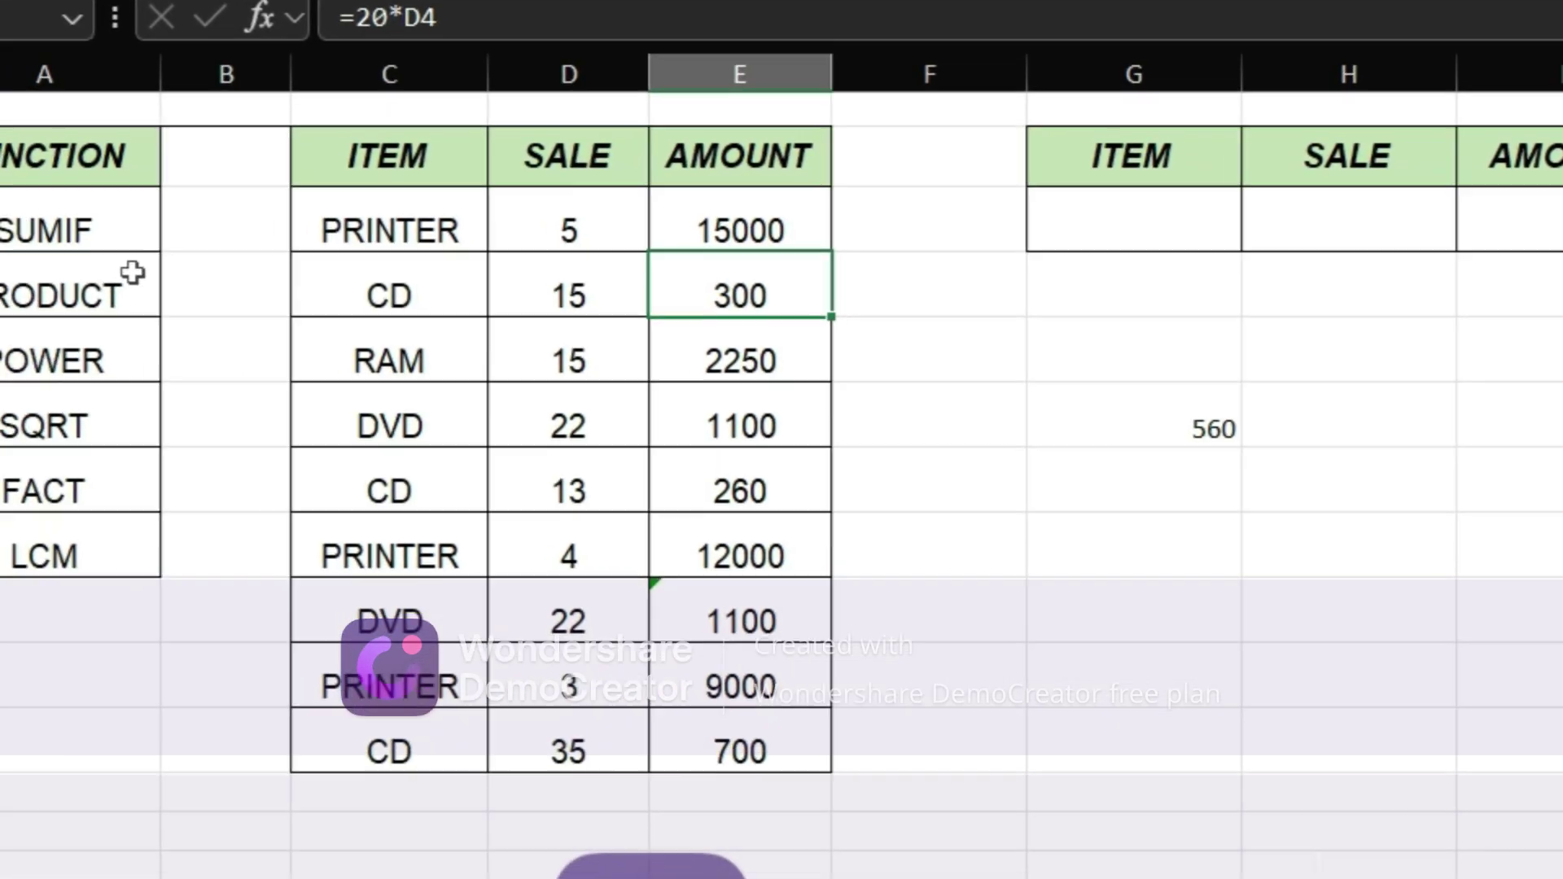
pyautogui.click(172, 208)
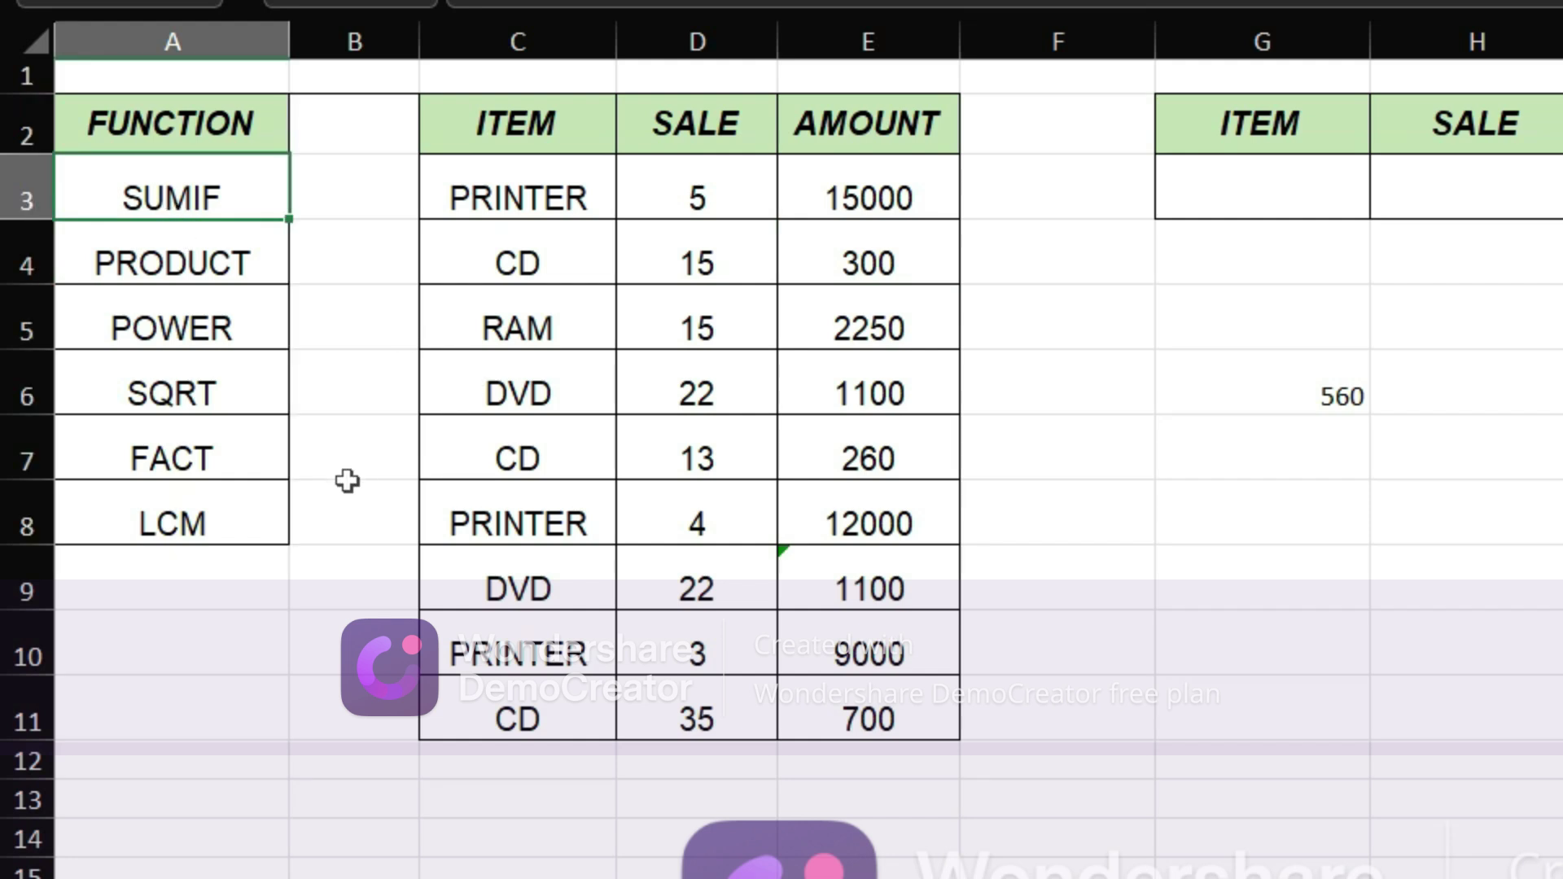
pyautogui.click(171, 520)
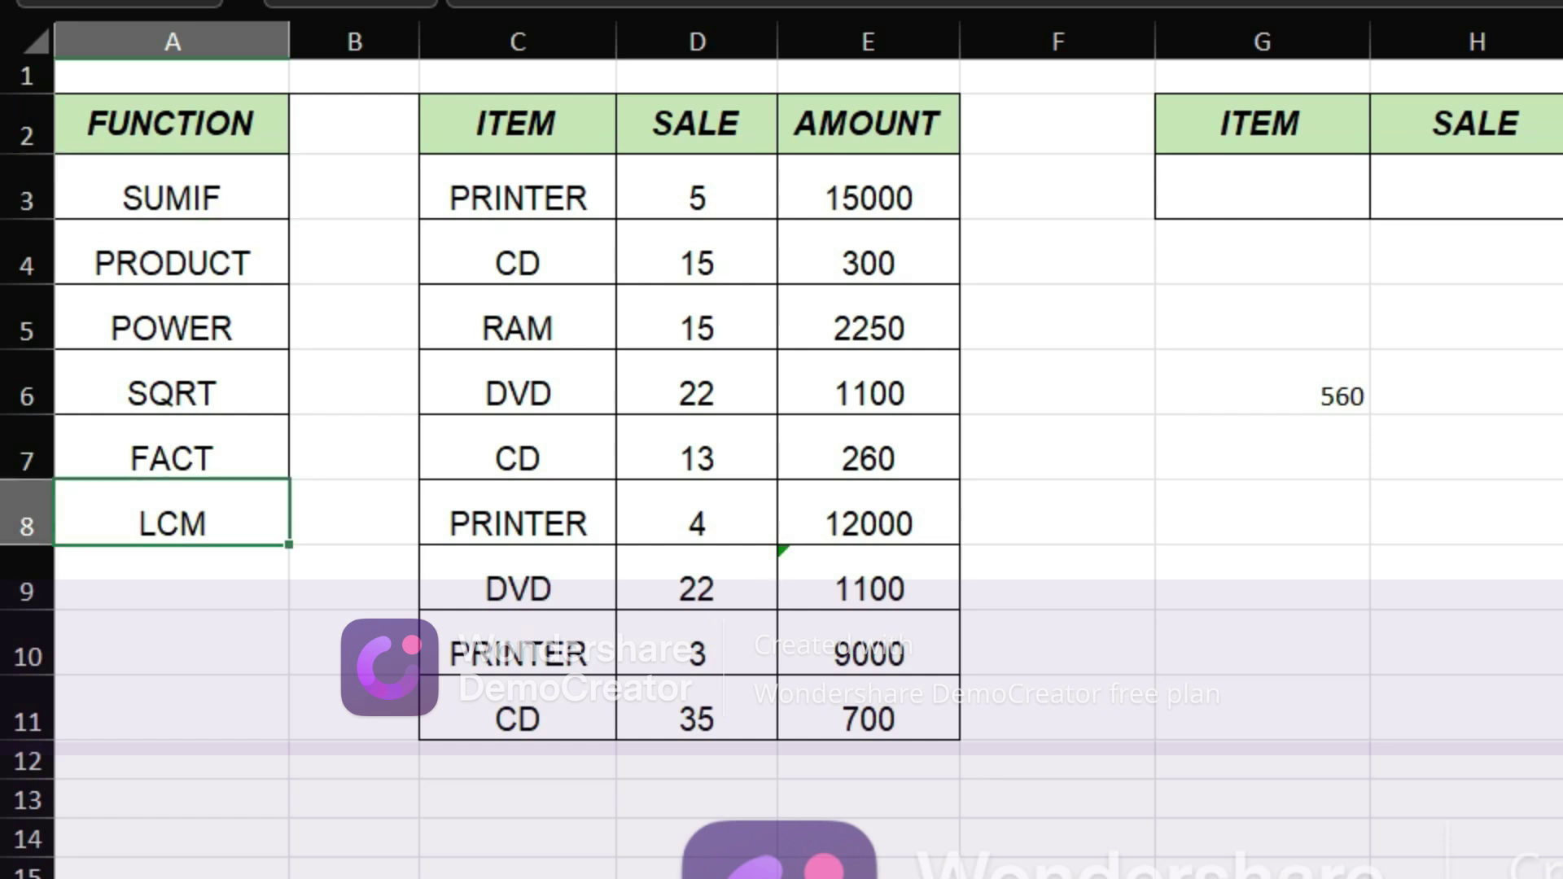
# Clear cell G6 and highlight the SUMIF cell A3 in yellow.
pyautogui.click(1332, 371)
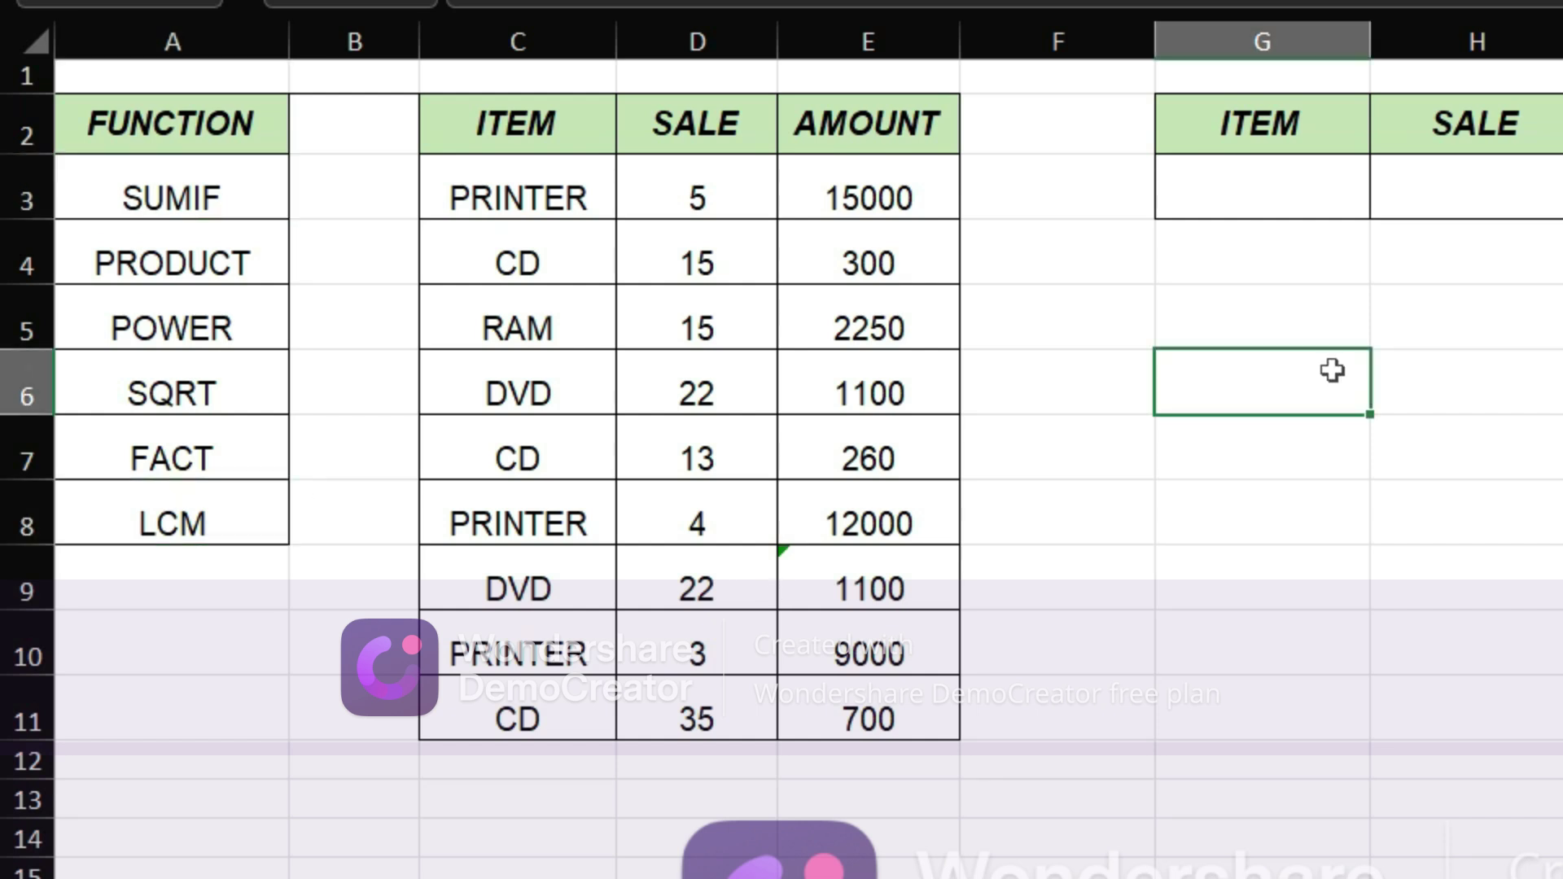
pyautogui.click(172, 189)
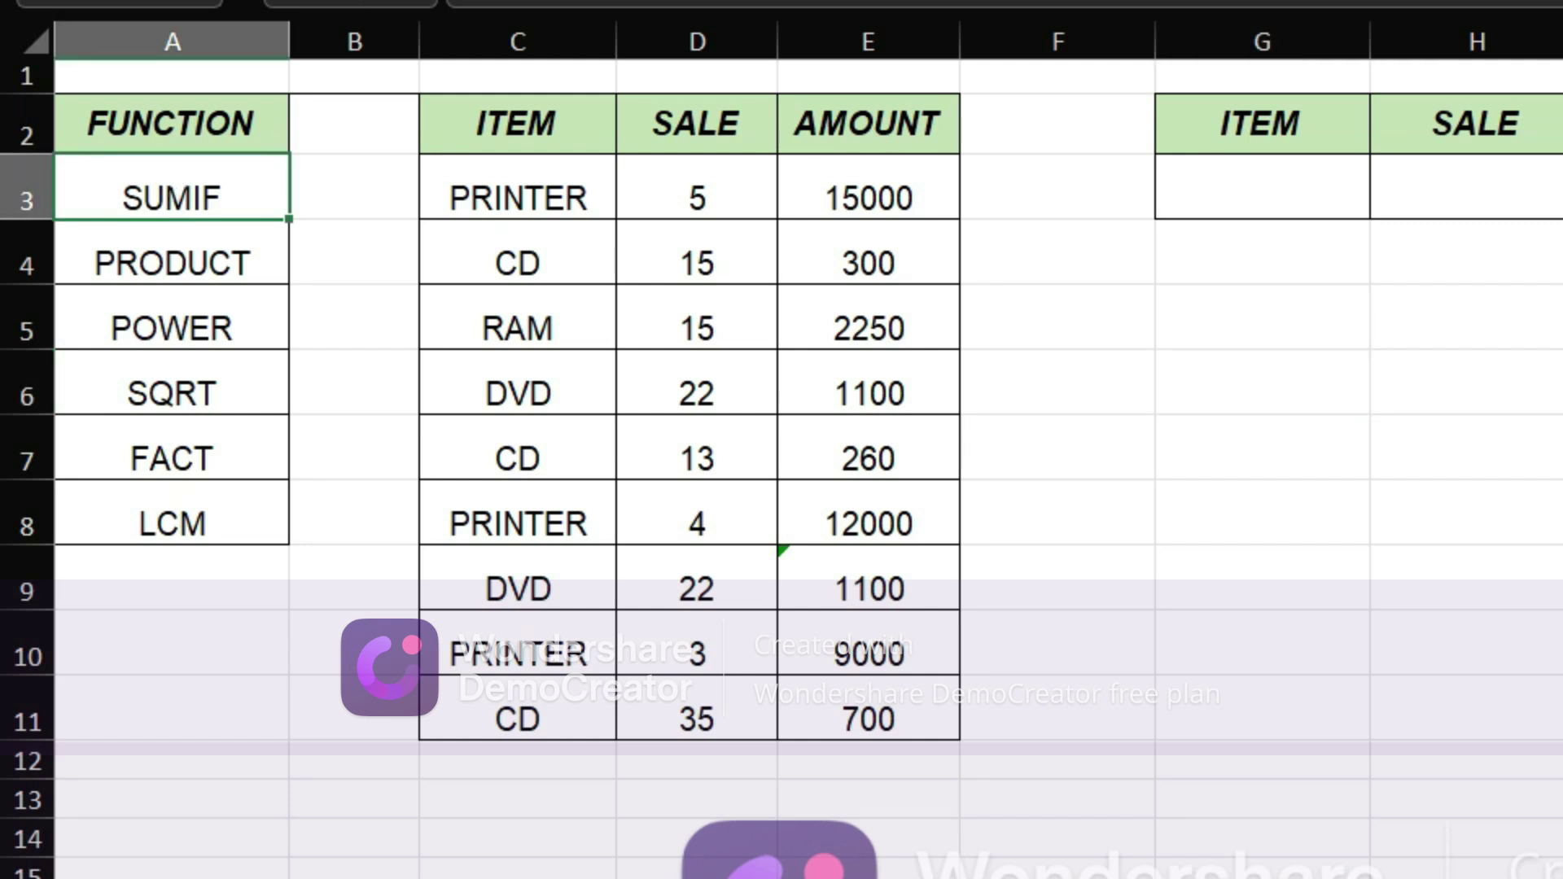
pyautogui.click(1280, 266)
# Enter =SUMIF(E3:E11,"<=300") in G6 to total the amounts of 300 or less.
pyautogui.click(1259, 370)
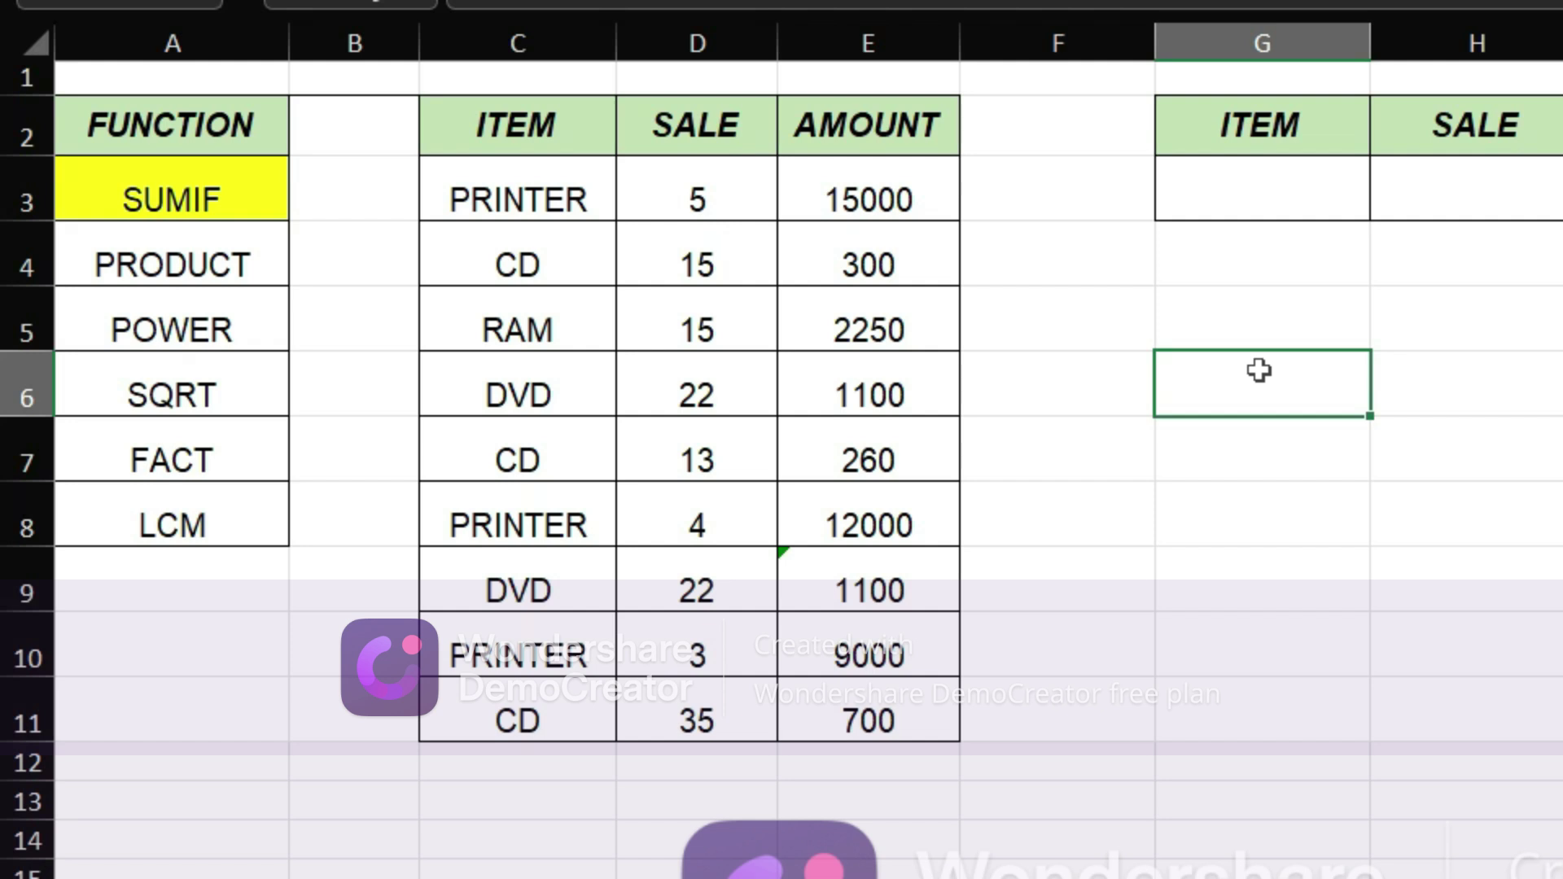
pyautogui.write('=SU')
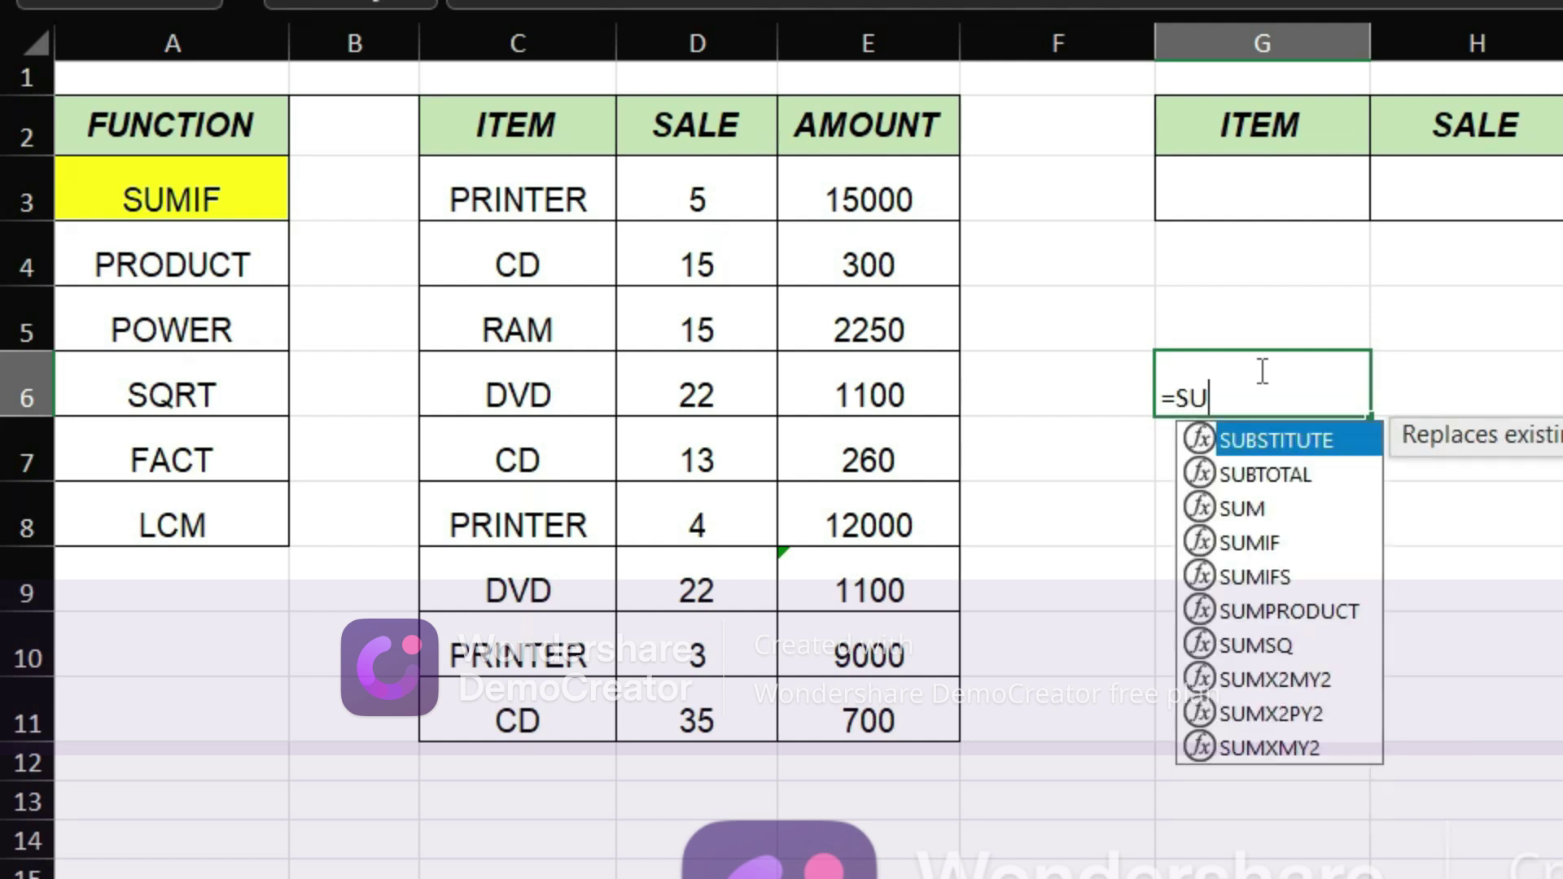
pyautogui.write('MIF')
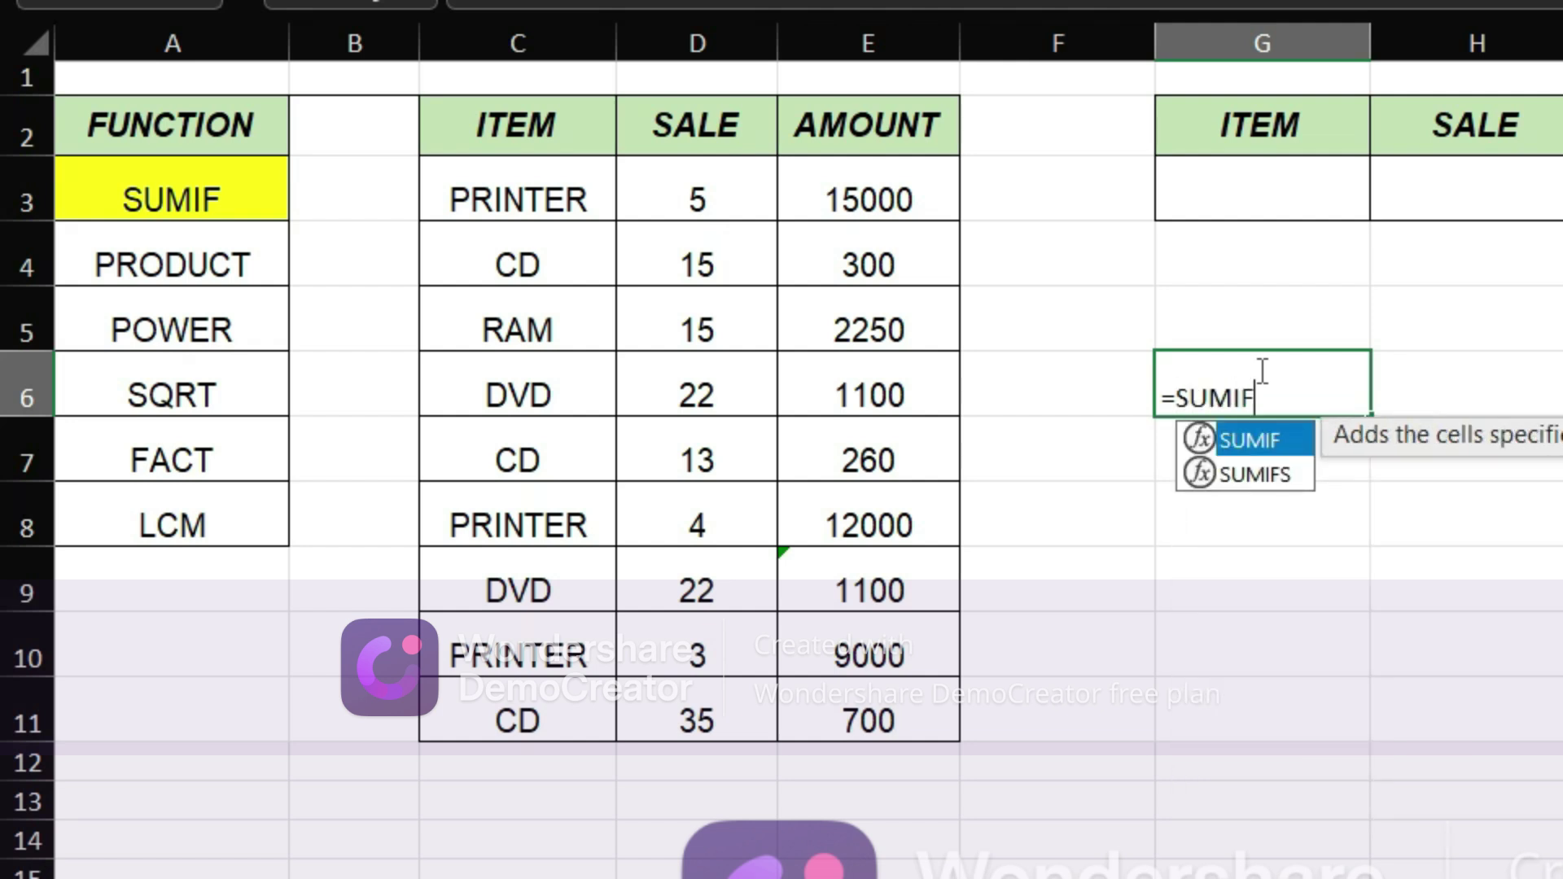
pyautogui.write('(')
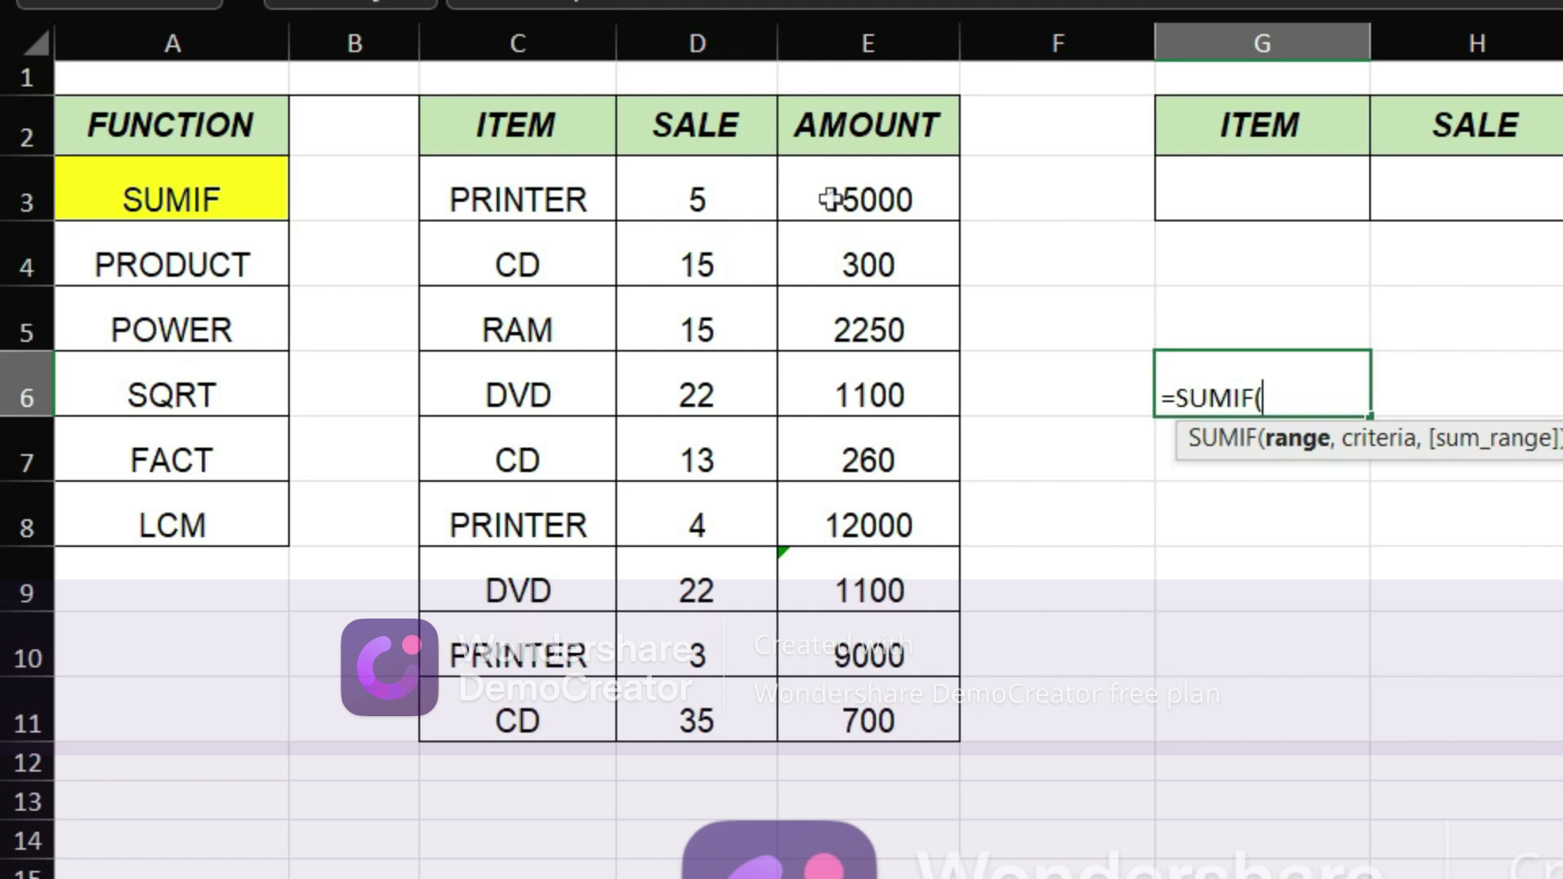
pyautogui.click(852, 222)
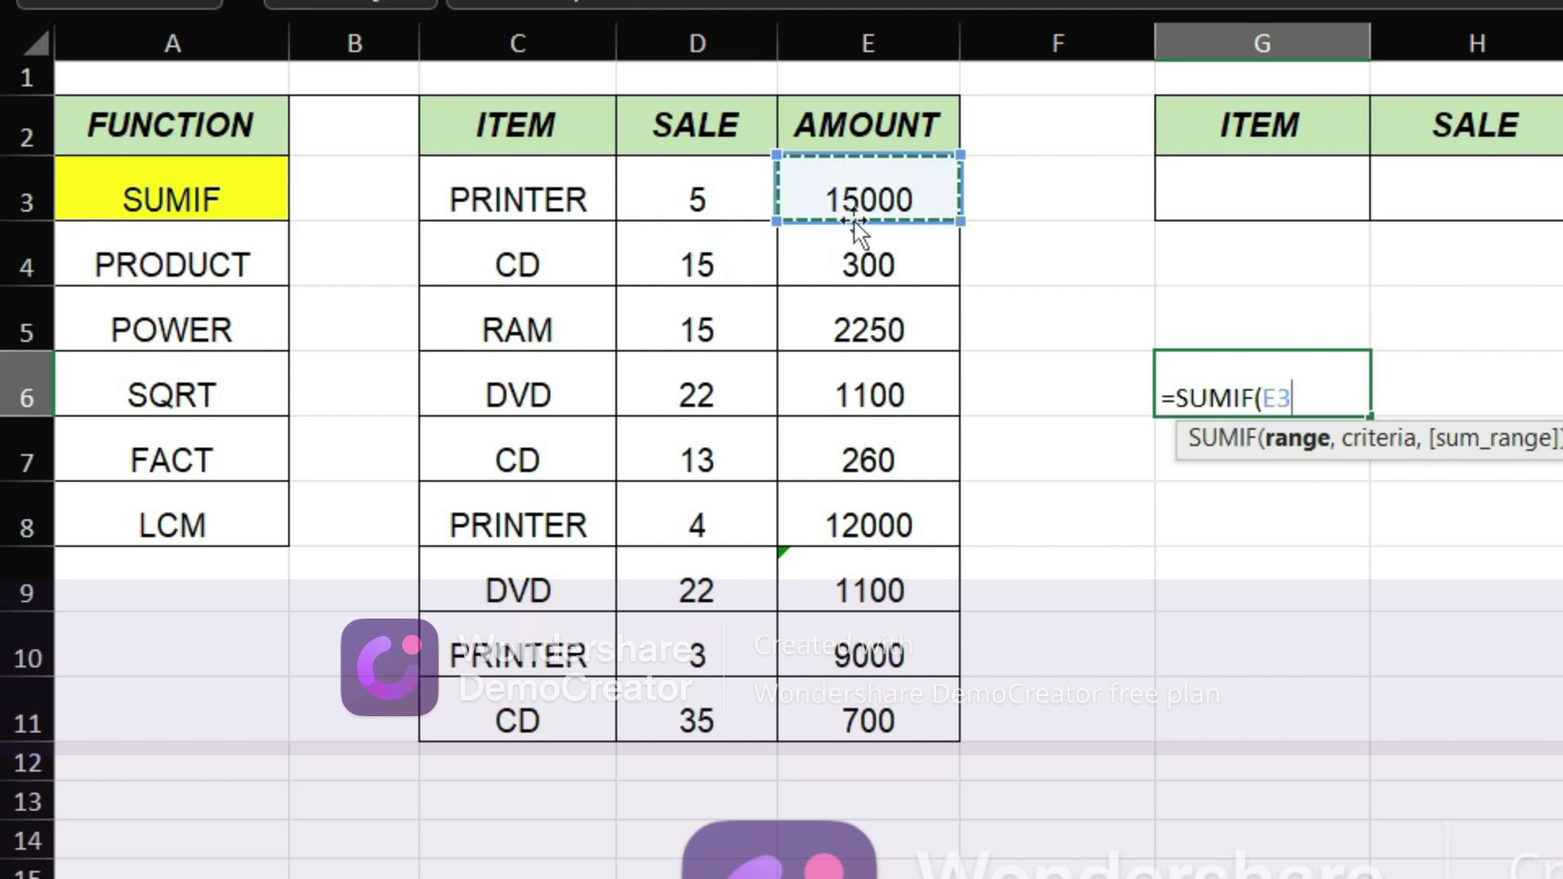
pyautogui.hotkey('ctrl', 'shift', 'Down')
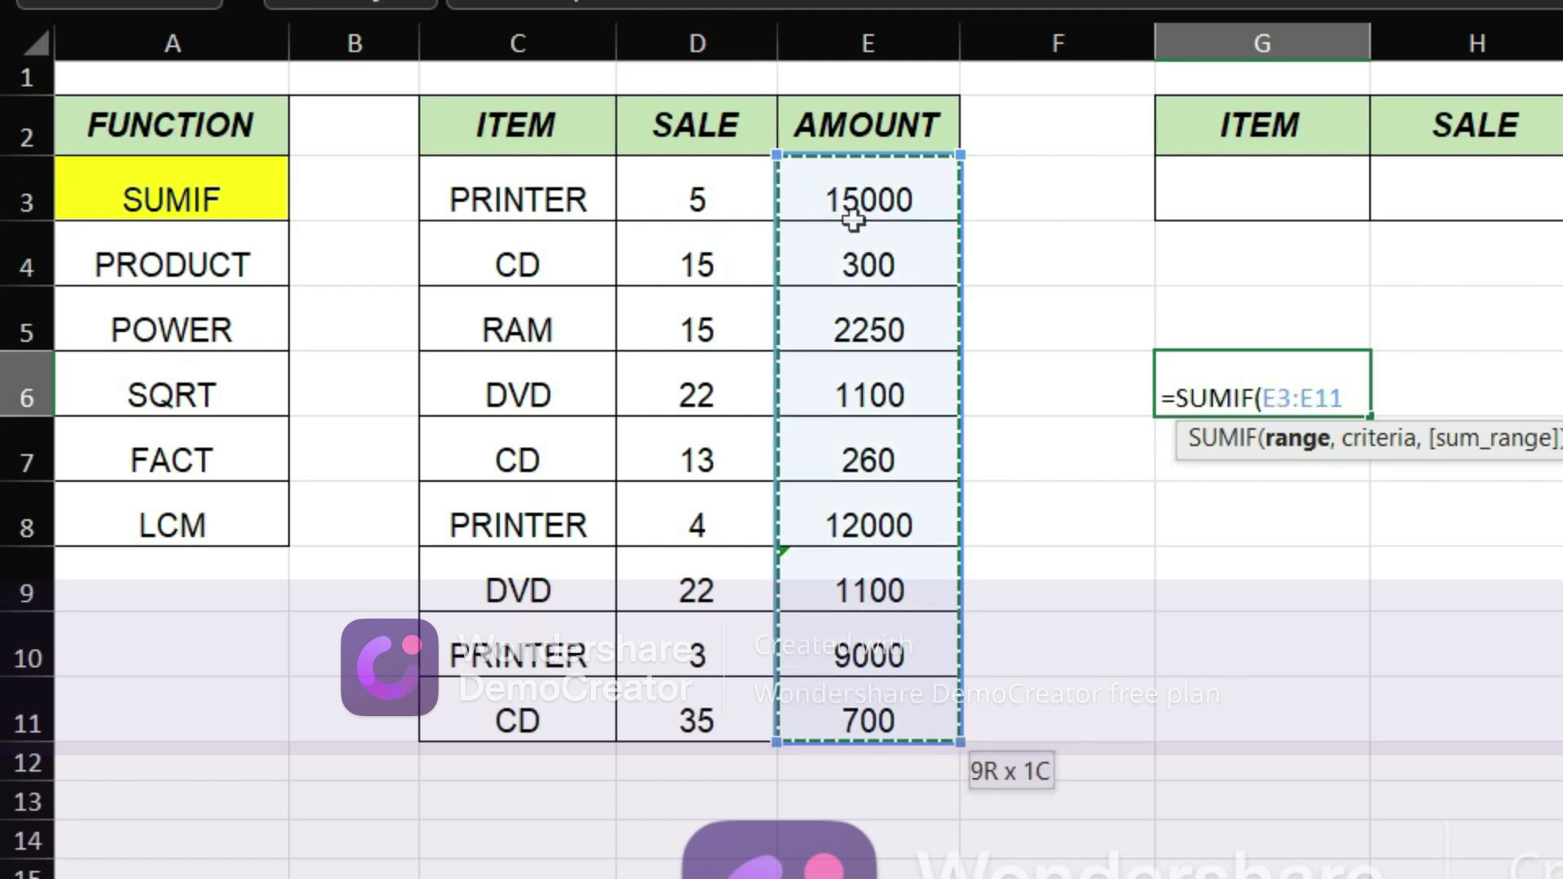
pyautogui.write(',')
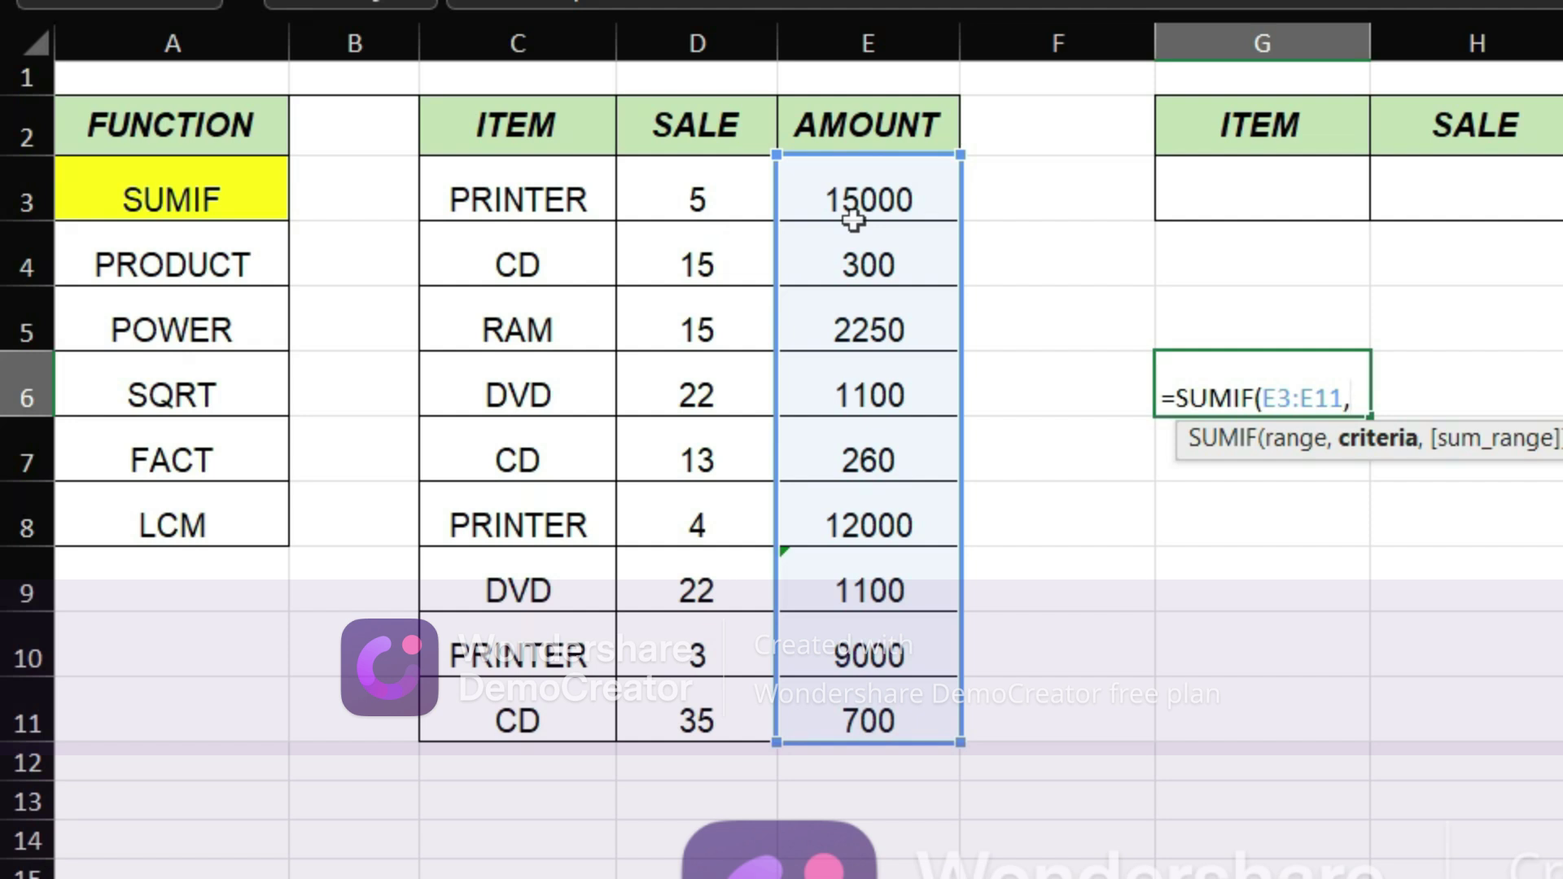
pyautogui.write('"<=300')
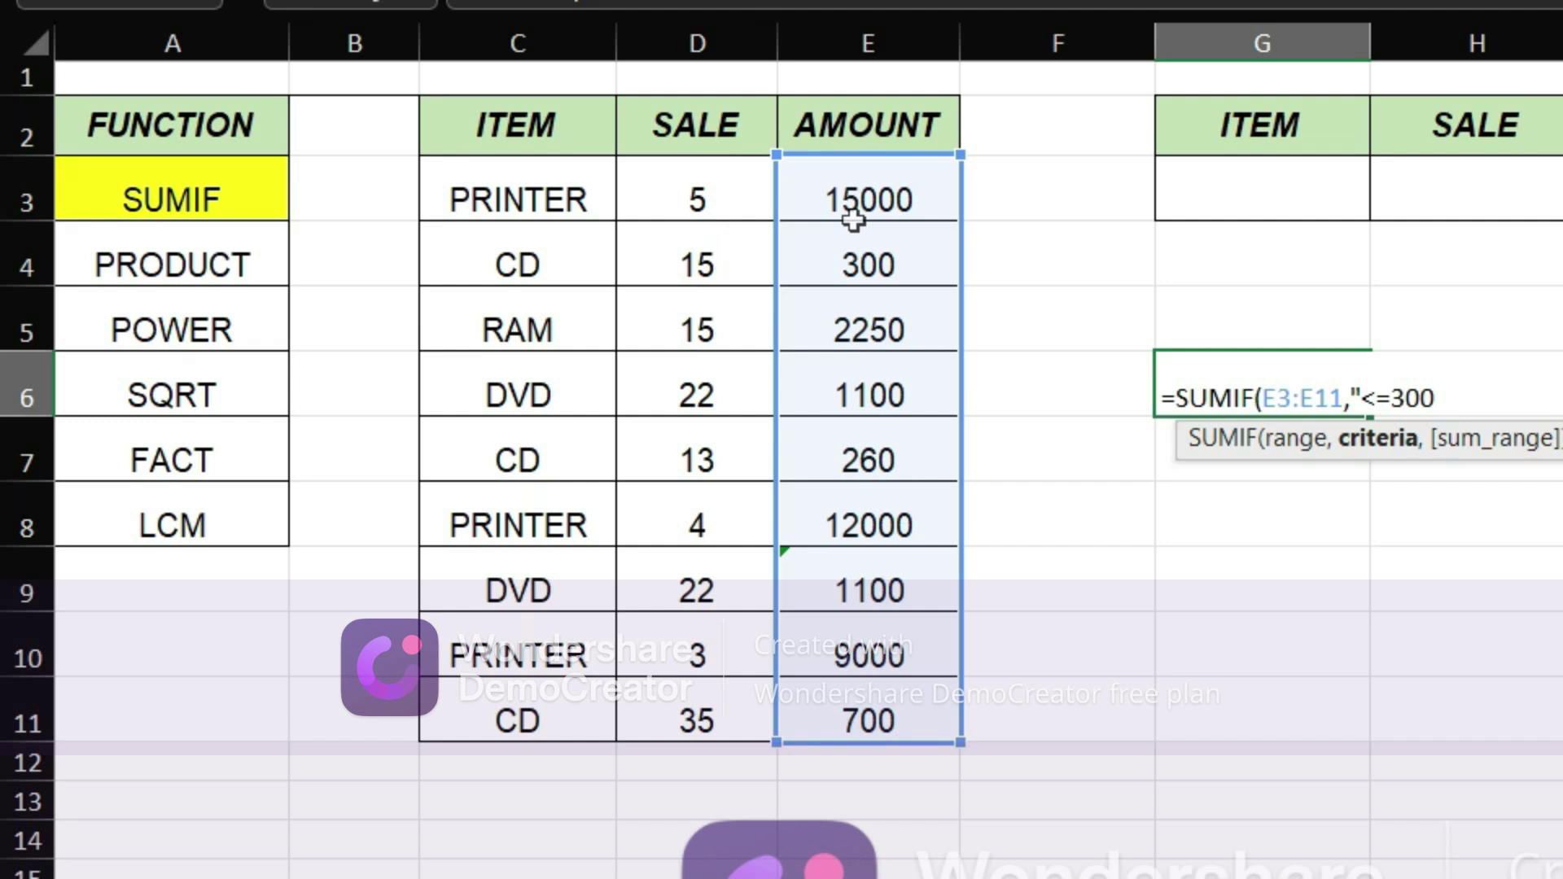
pyautogui.write('")')
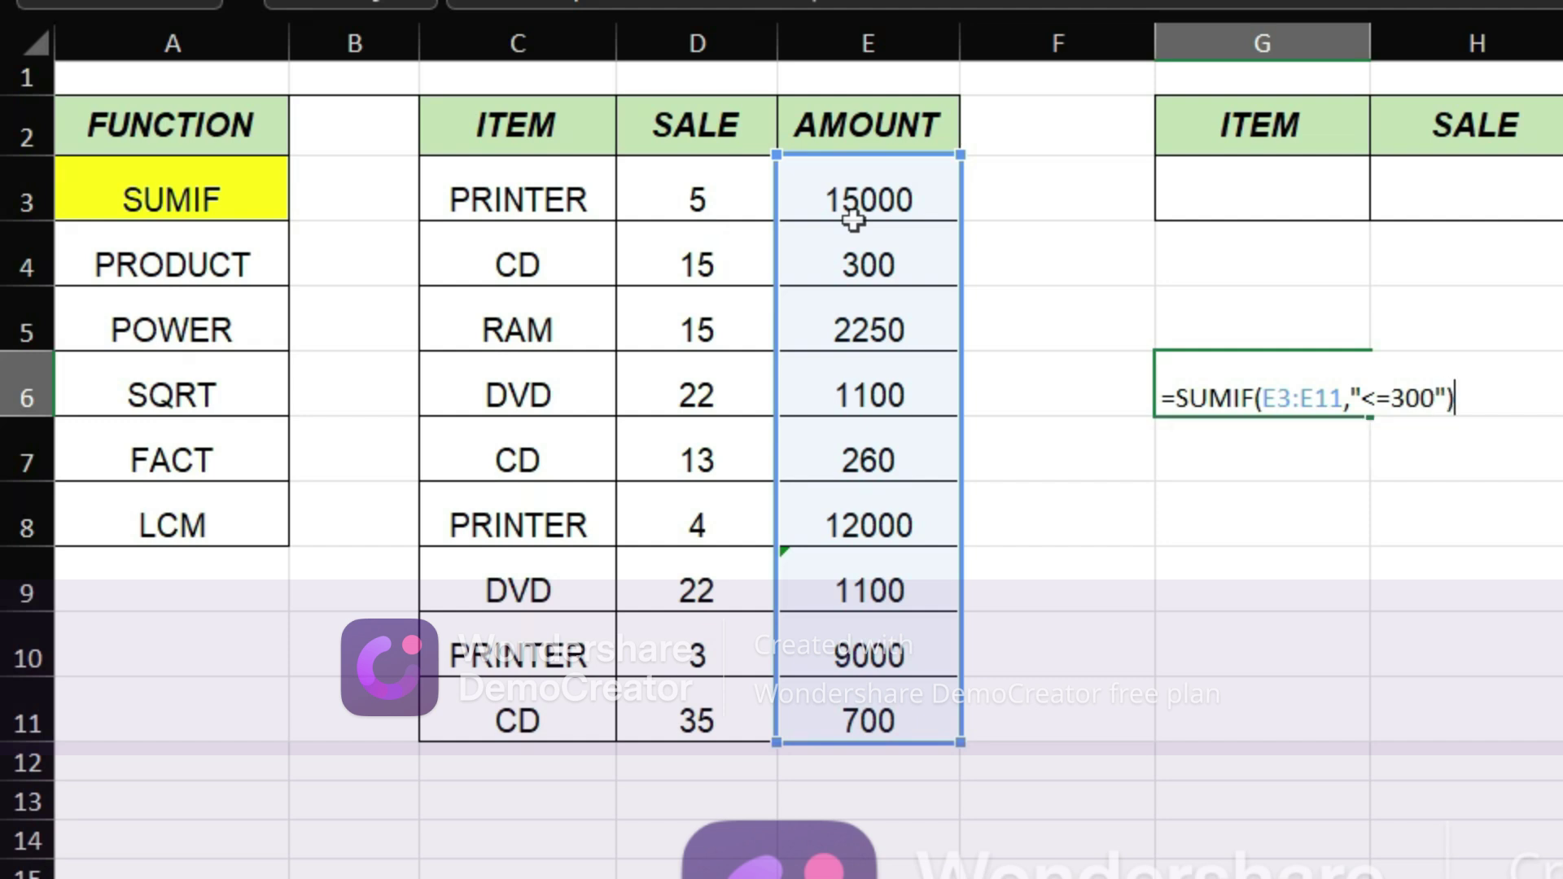
pyautogui.press('Return')
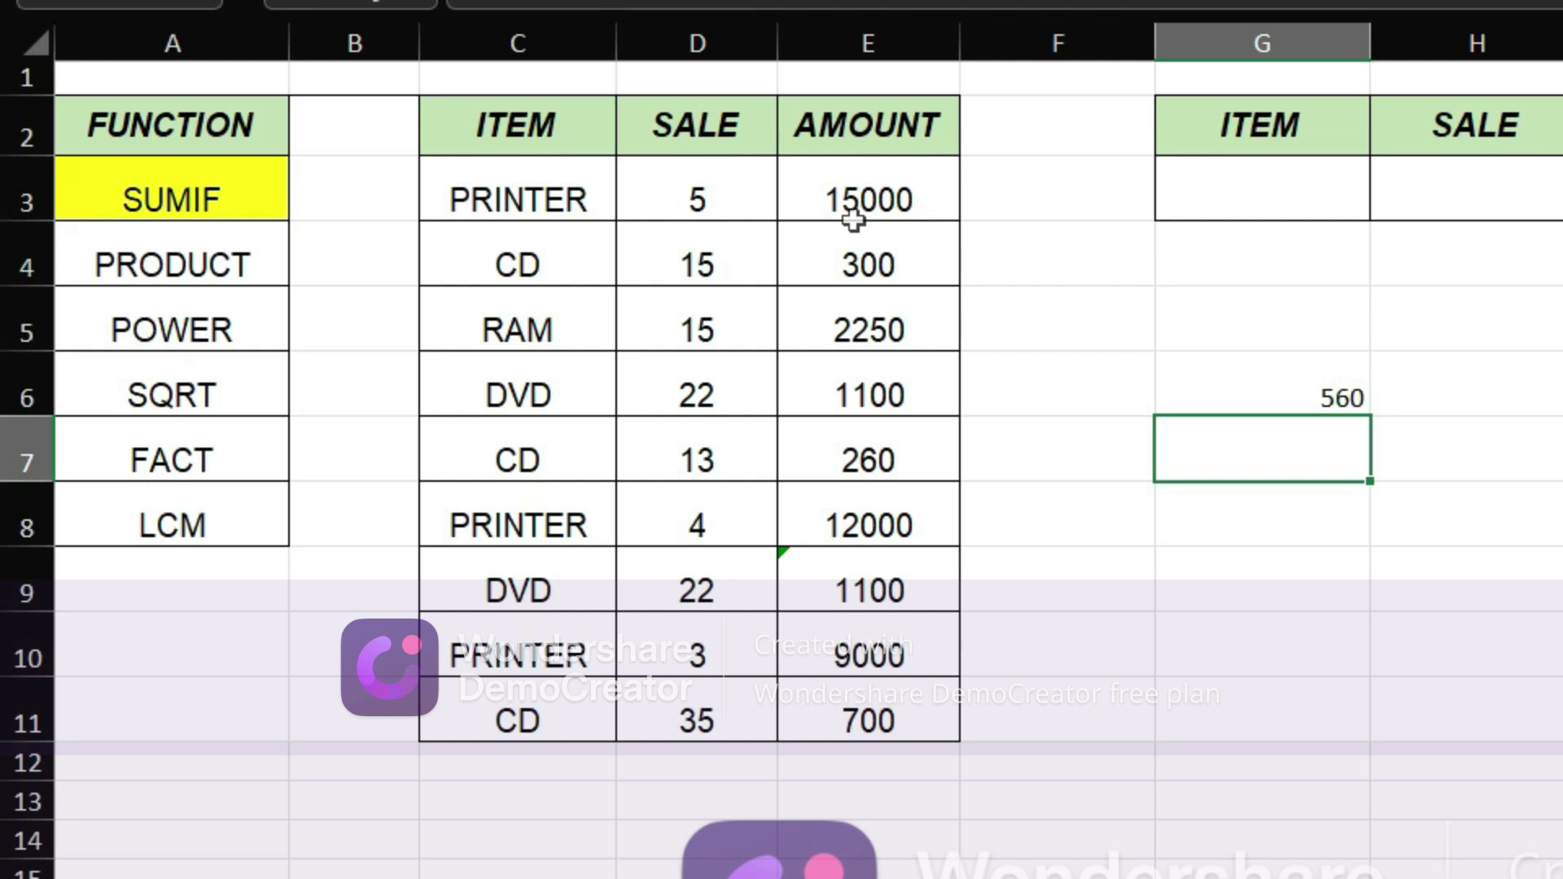
# Highlight E4 and E7 in blue and change the SUMIF criterion in G6 to a greater-than comparison.
pyautogui.click(1302, 381)
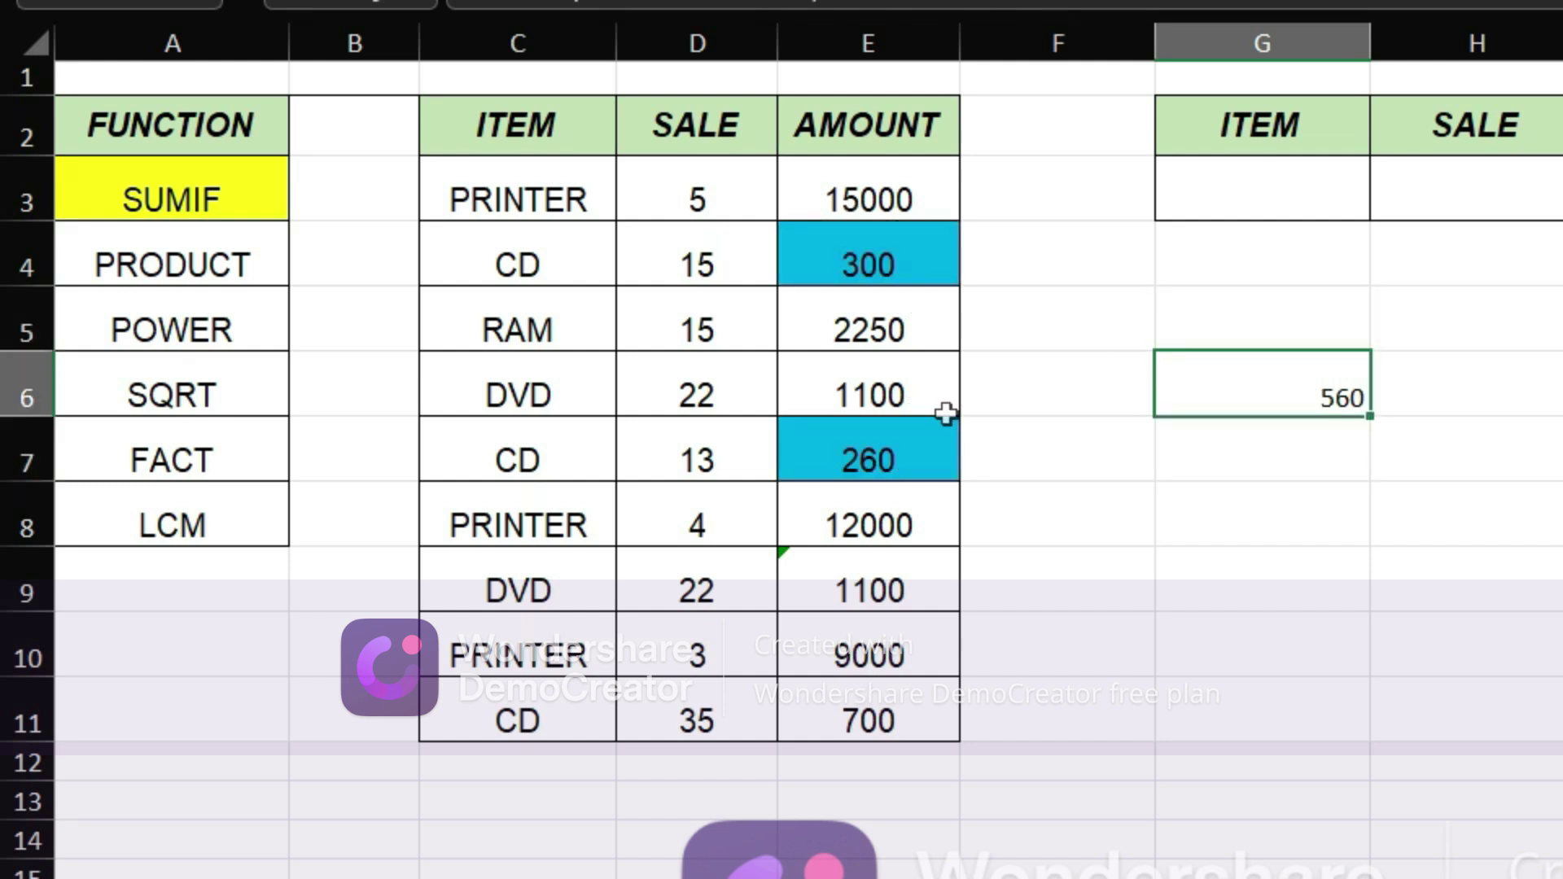
pyautogui.doubleClick(1324, 407)
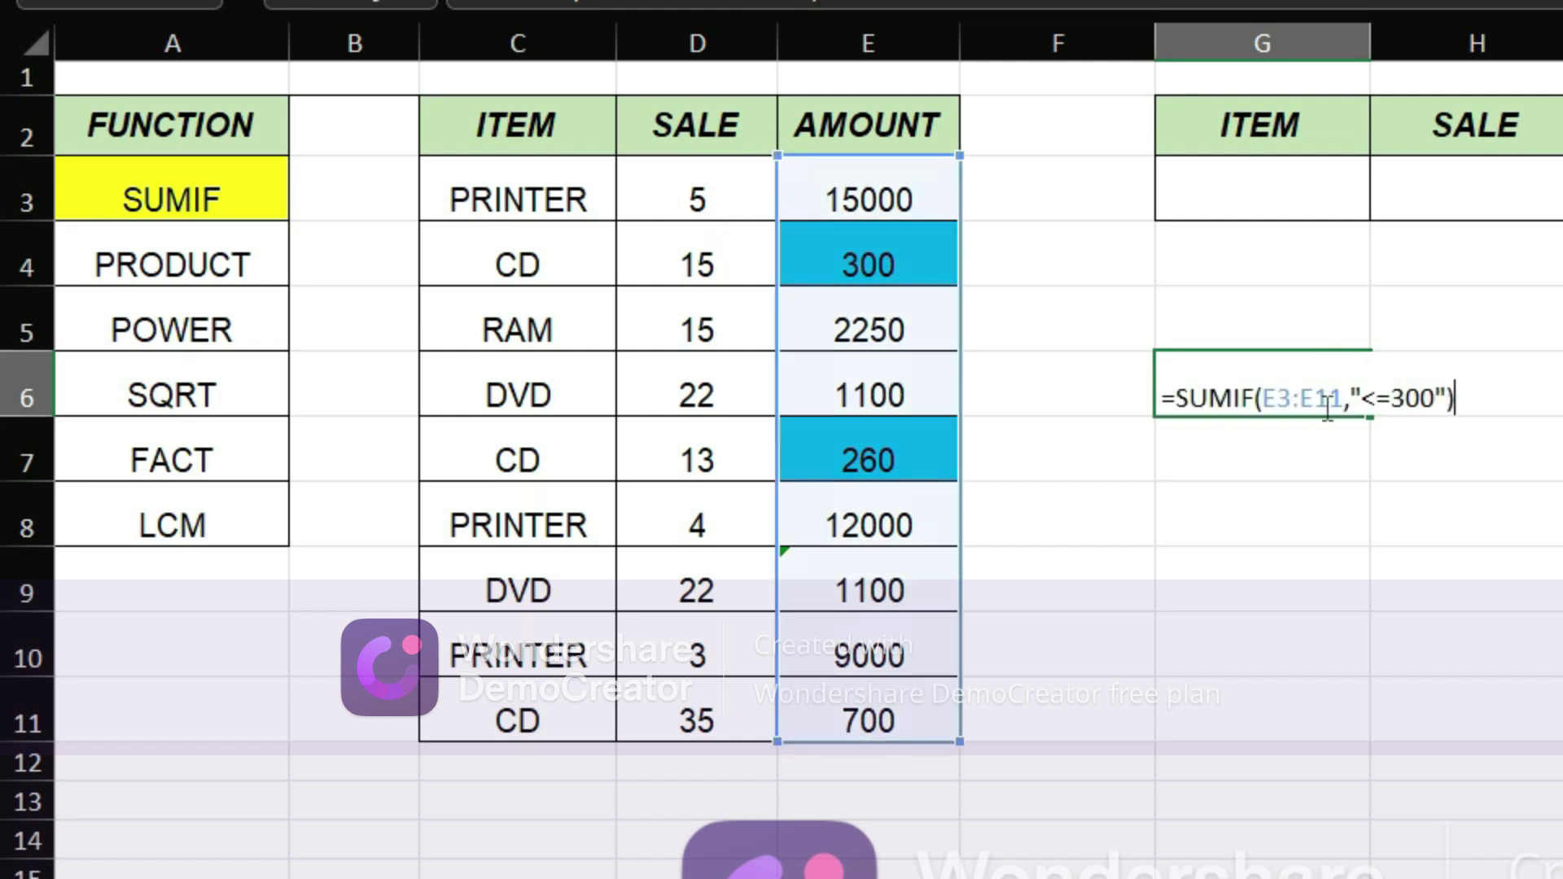
pyautogui.press('Left')
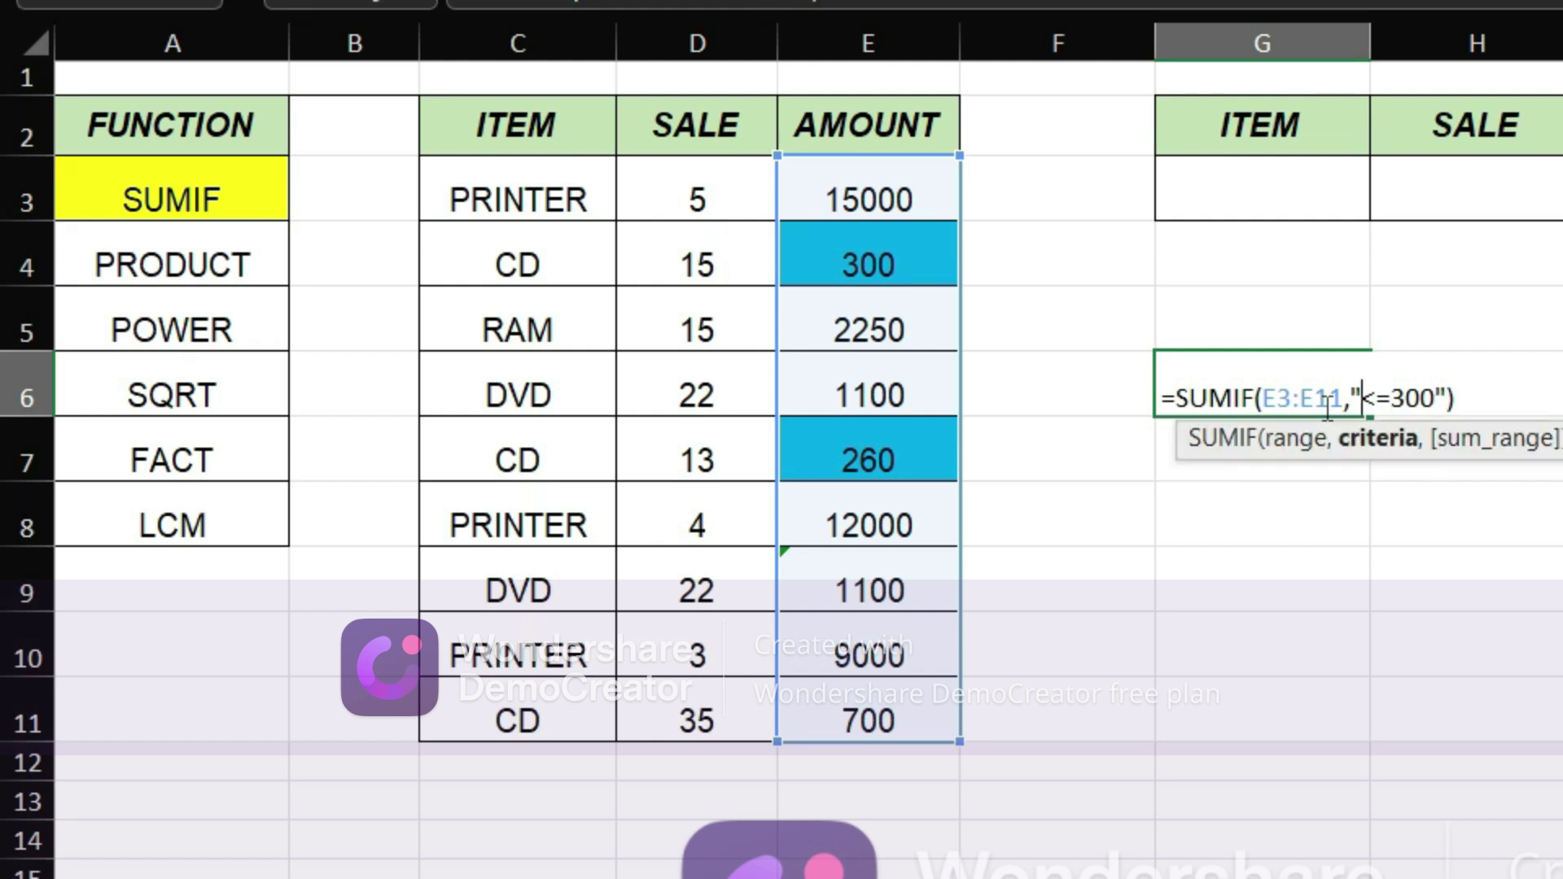
pyautogui.hotkey('shift', 'Right')
pyautogui.write('>')
pyautogui.press('Return')
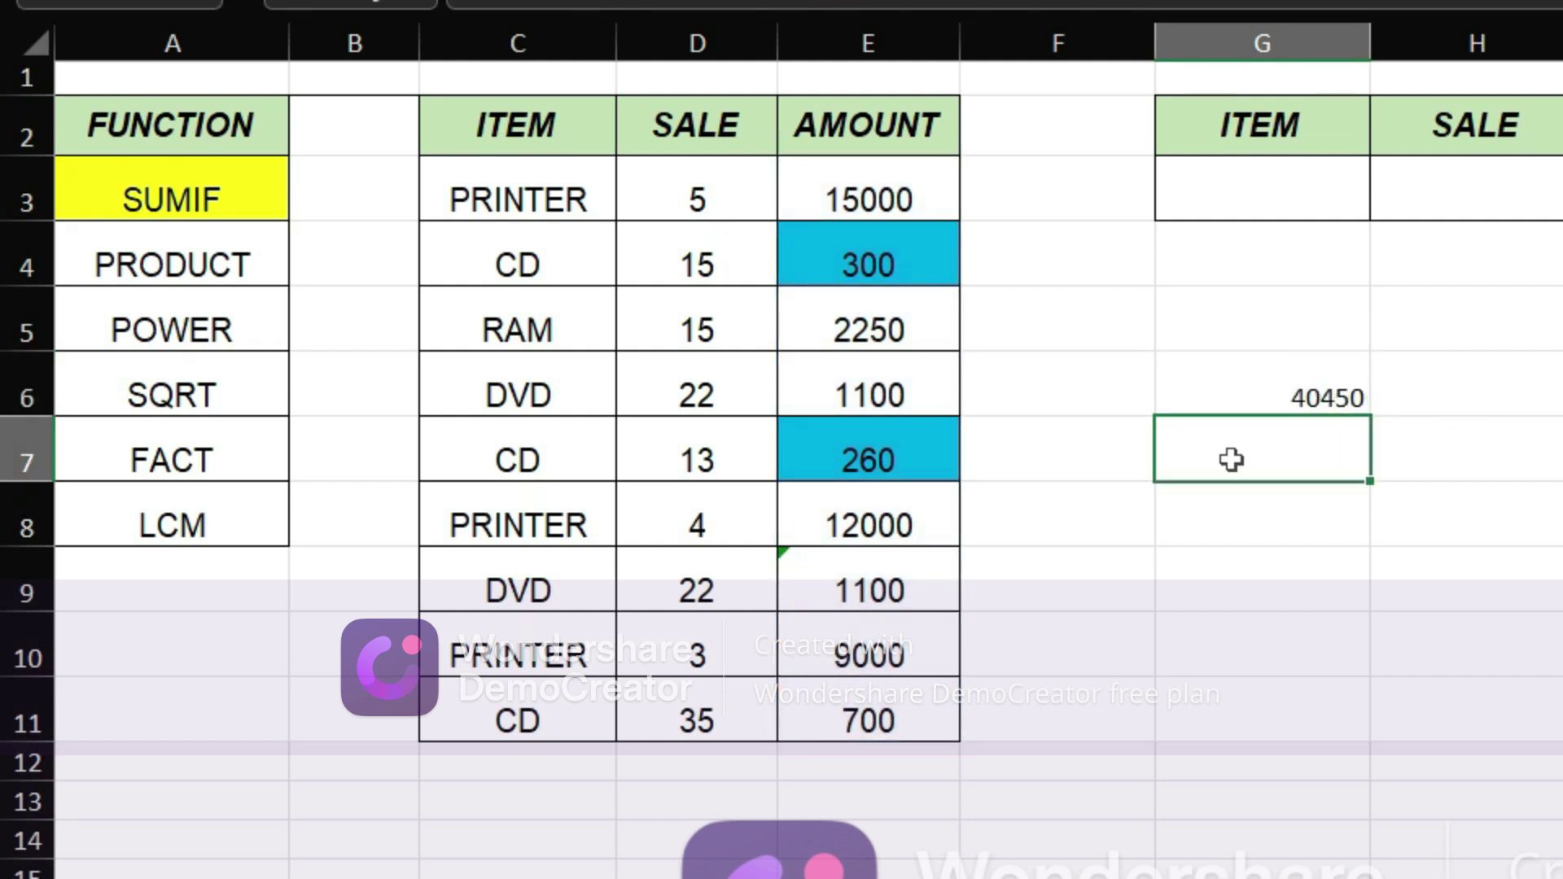
# Highlight the amounts in E3, E5, E6 and E8 to E10 in orange, then delete the formula in G6.
pyautogui.click(1320, 374)
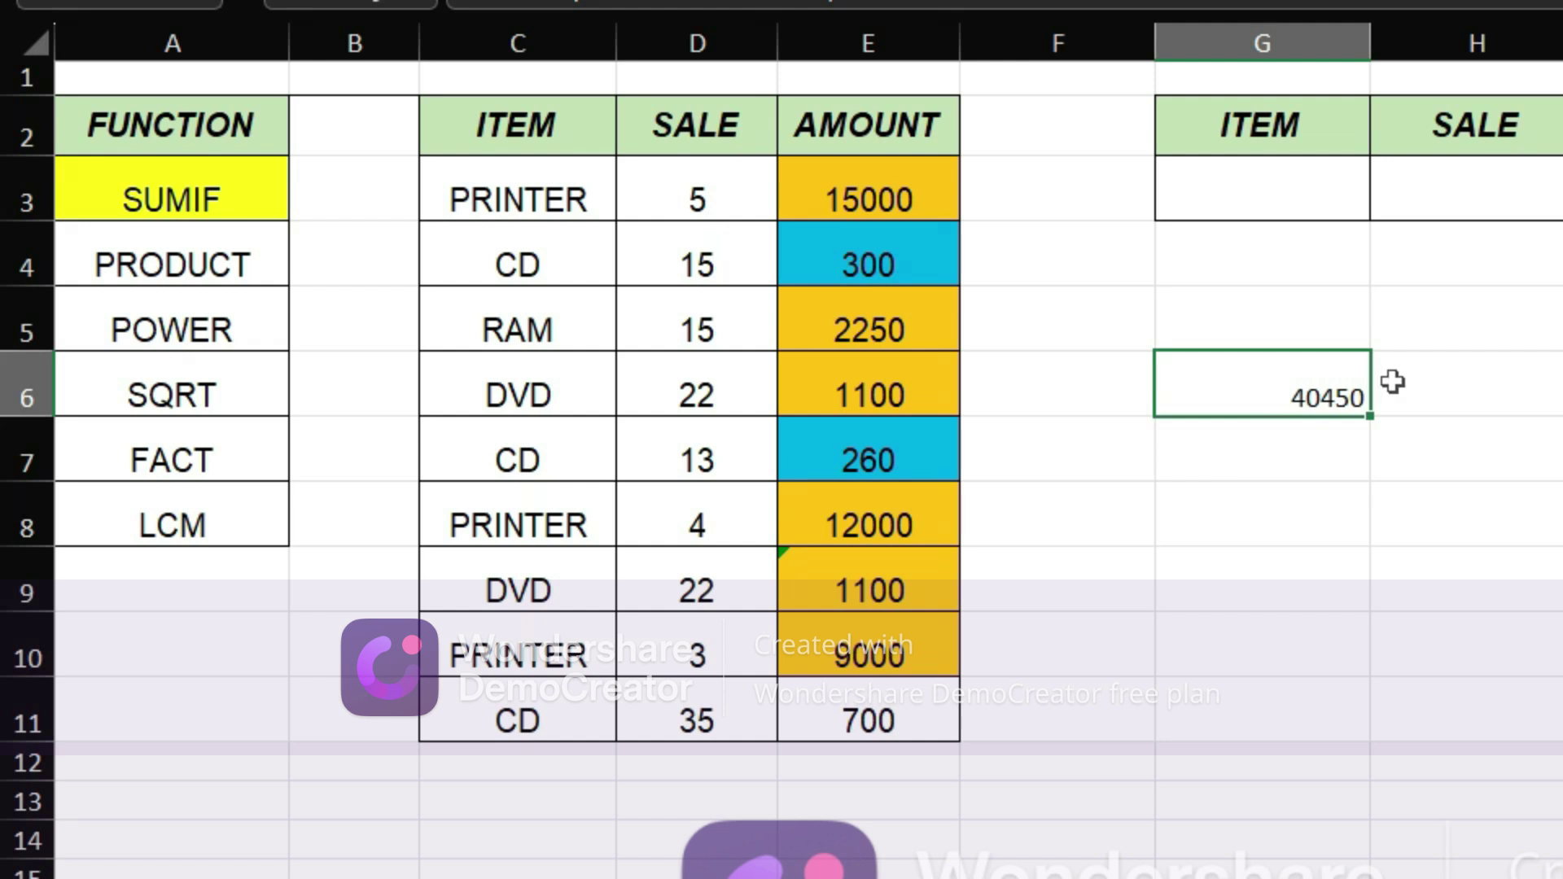
pyautogui.click(1310, 443)
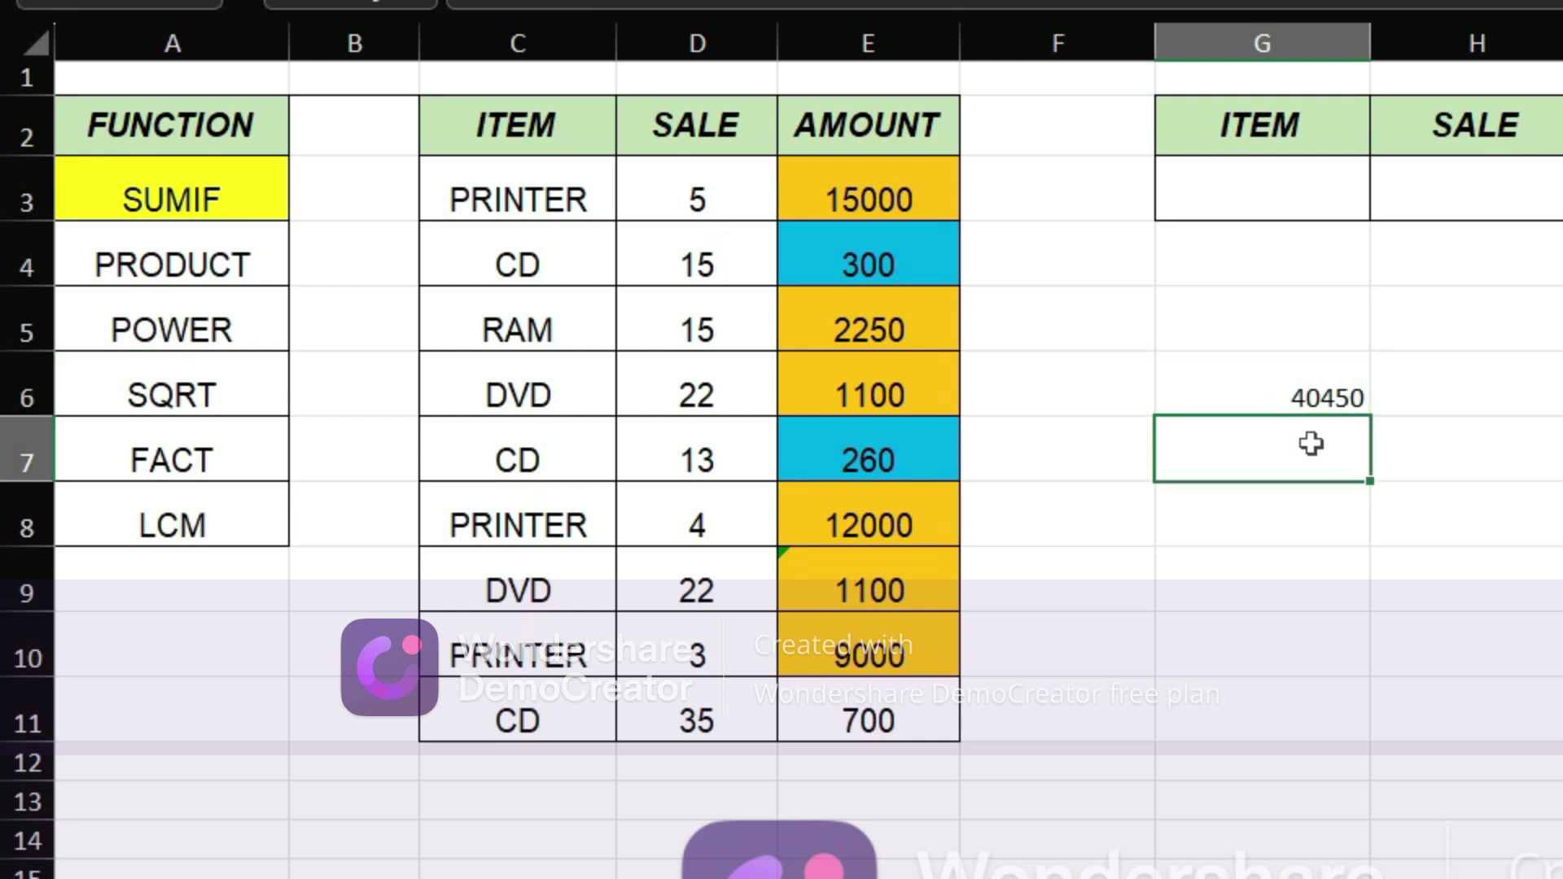
pyautogui.click(1332, 382)
pyautogui.press('Delete')
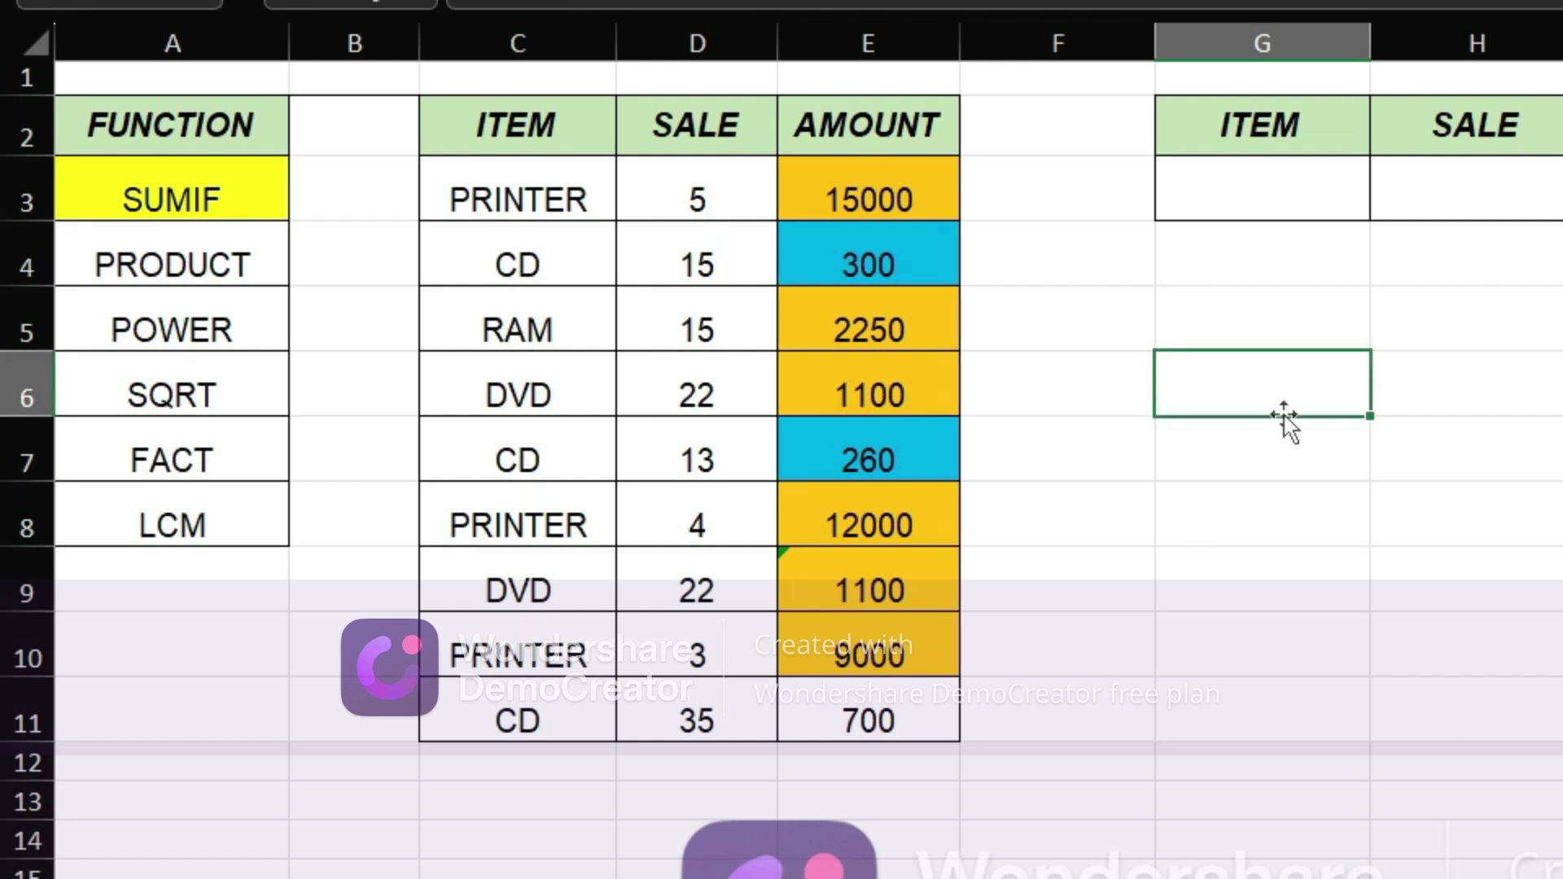
# Enter =SUMIF(E3:E11,G5) in G6 so the criterion is read from cell G5.
pyautogui.write('=')
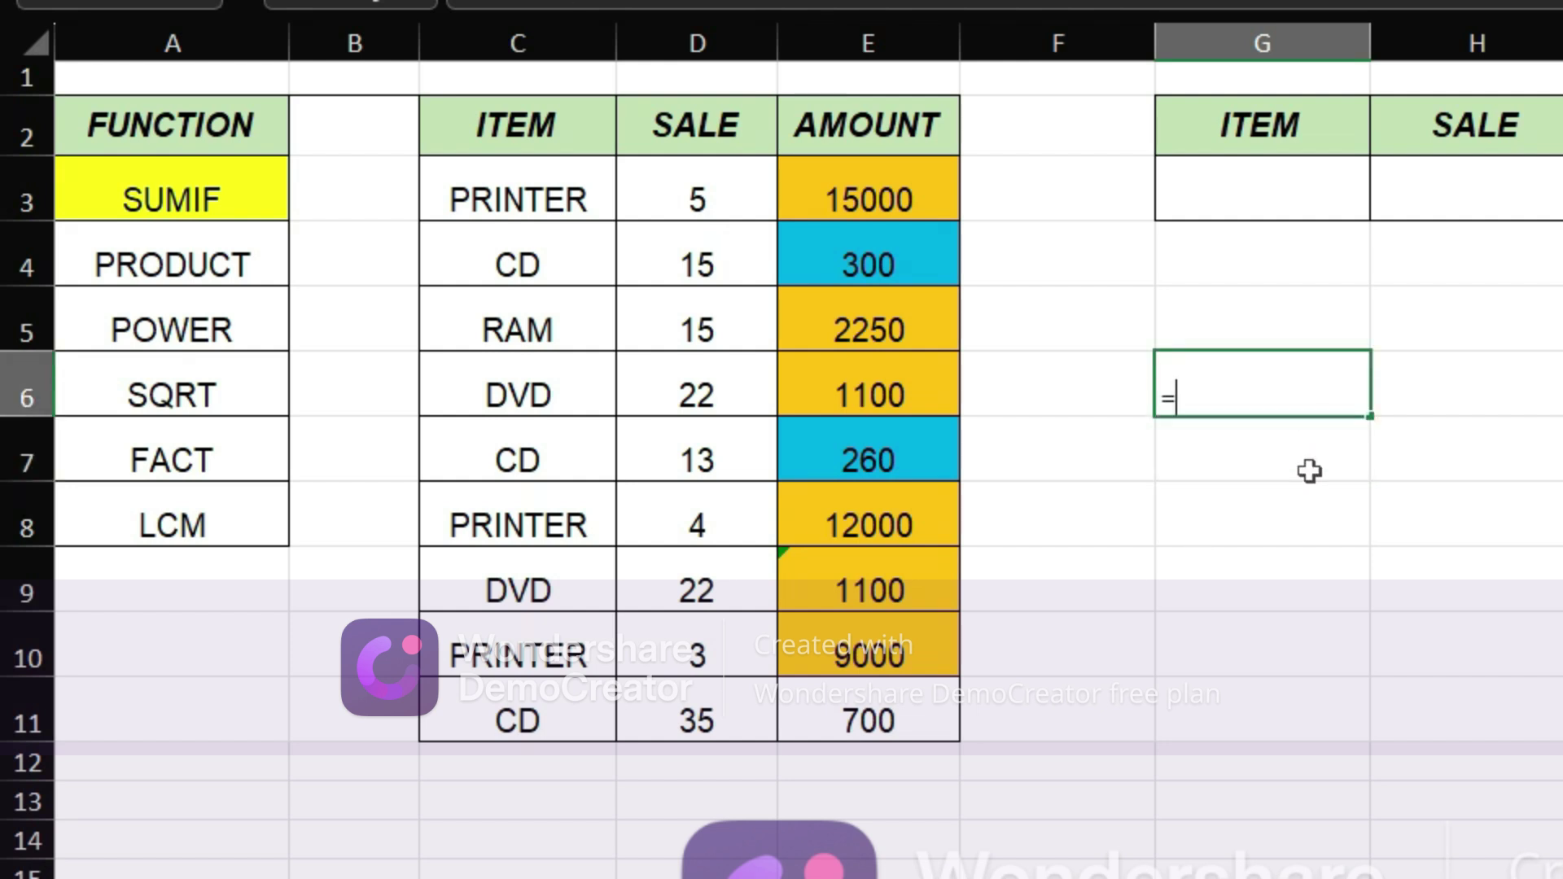
pyautogui.write('SUMI')
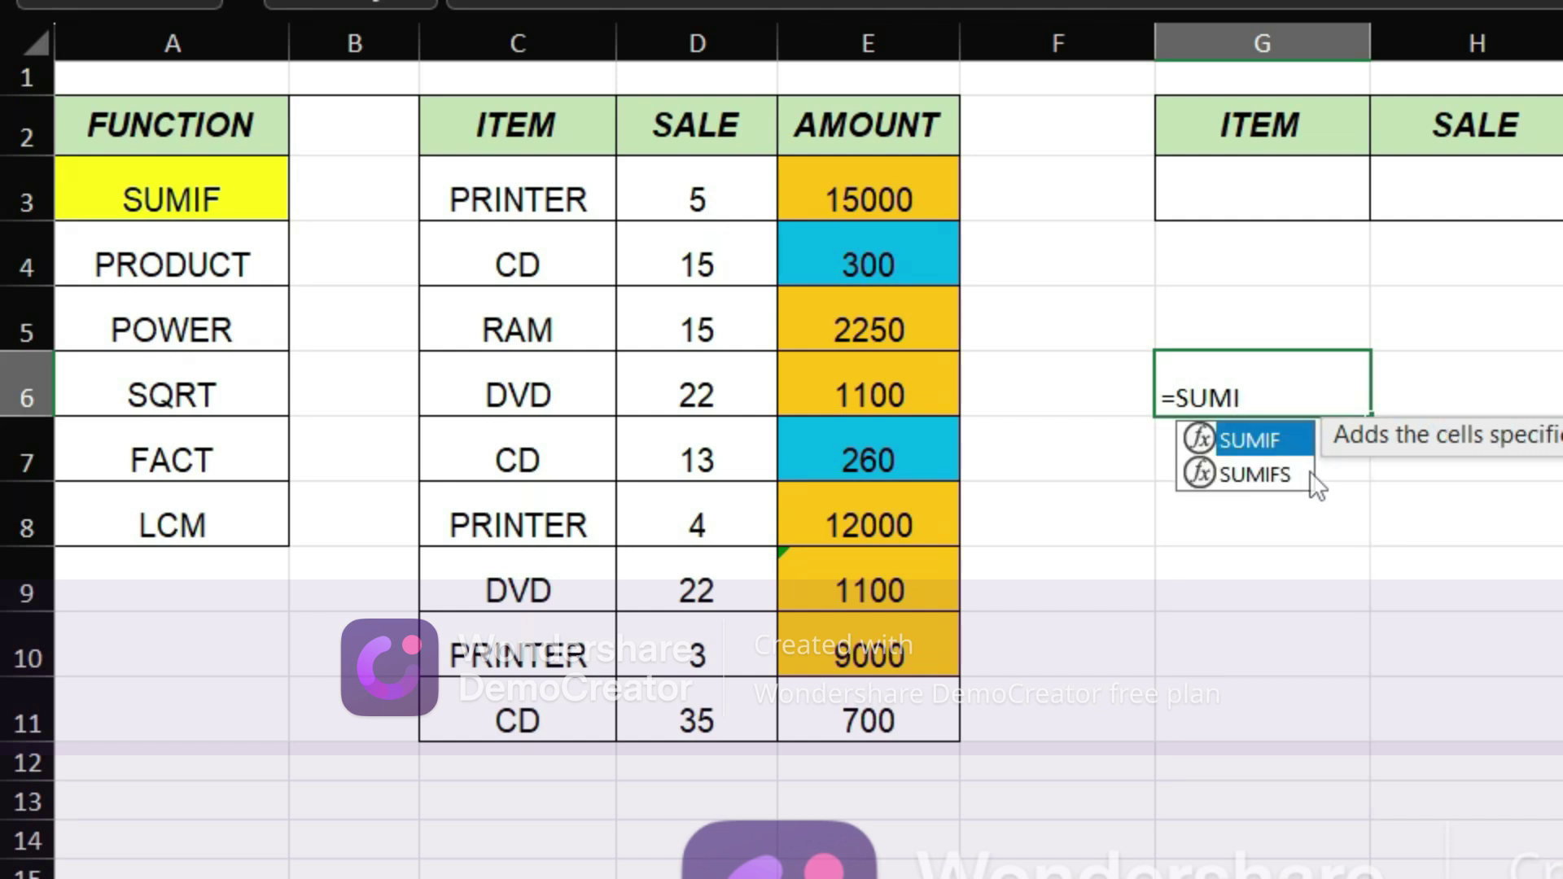
pyautogui.write('F(')
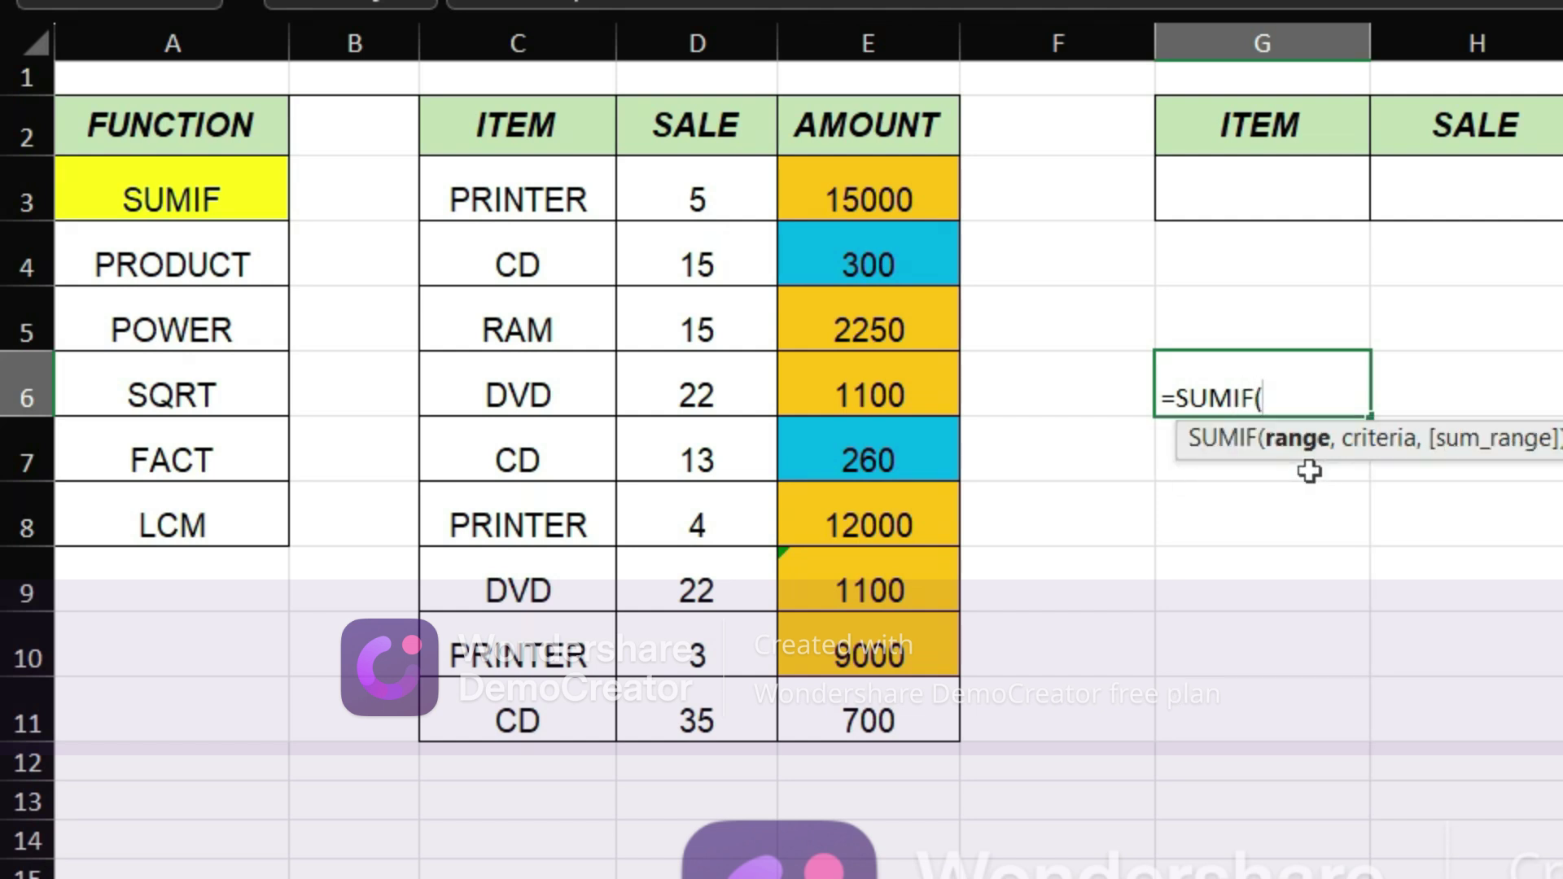
pyautogui.click(906, 200)
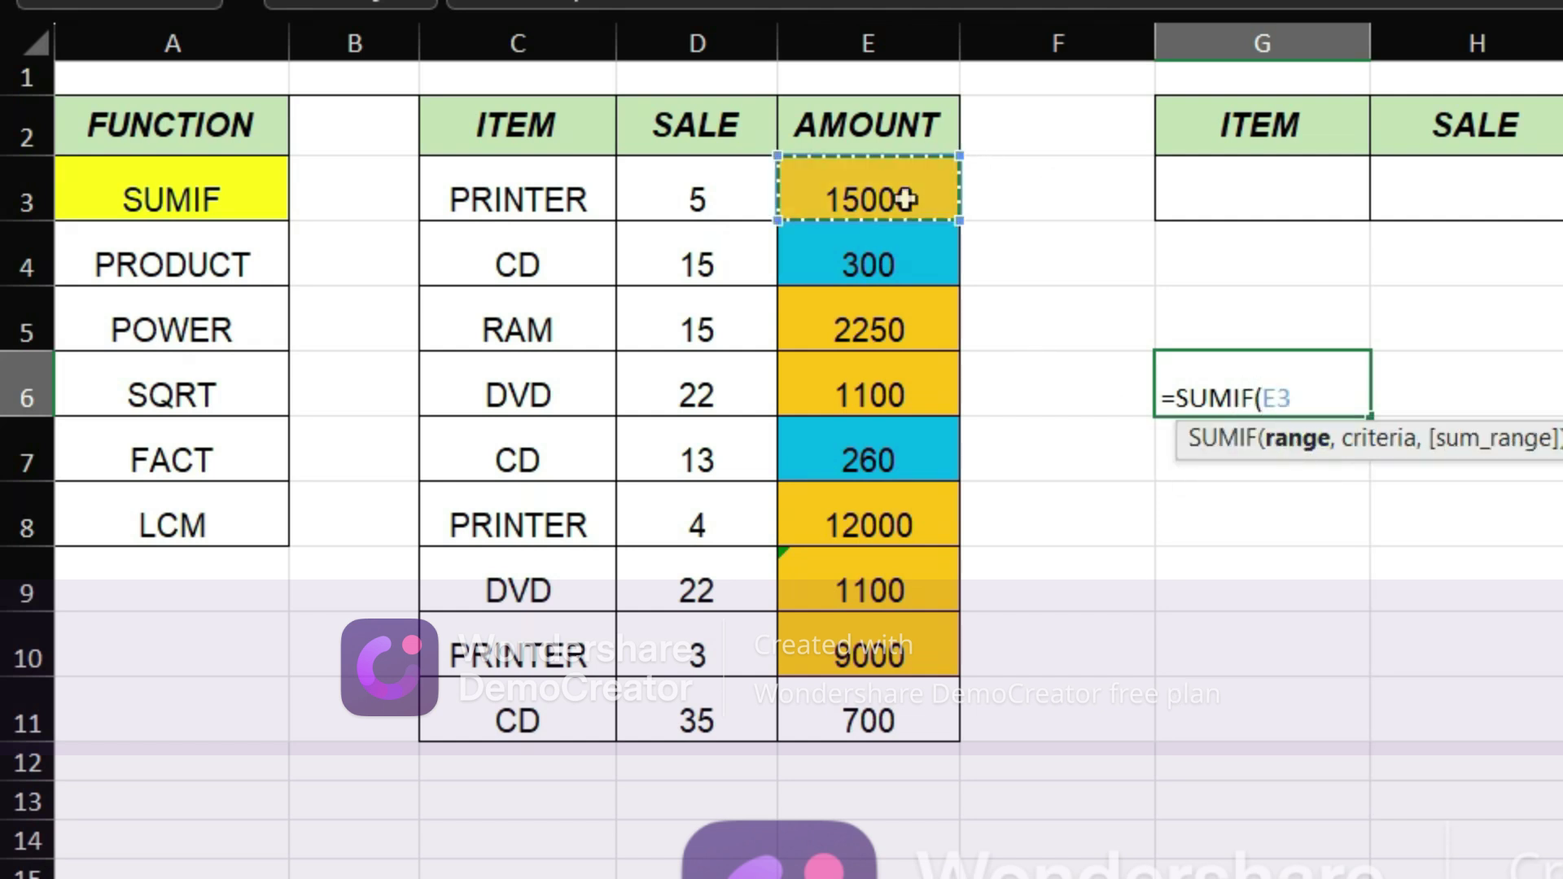
pyautogui.hotkey('ctrl', 'shift', 'Down')
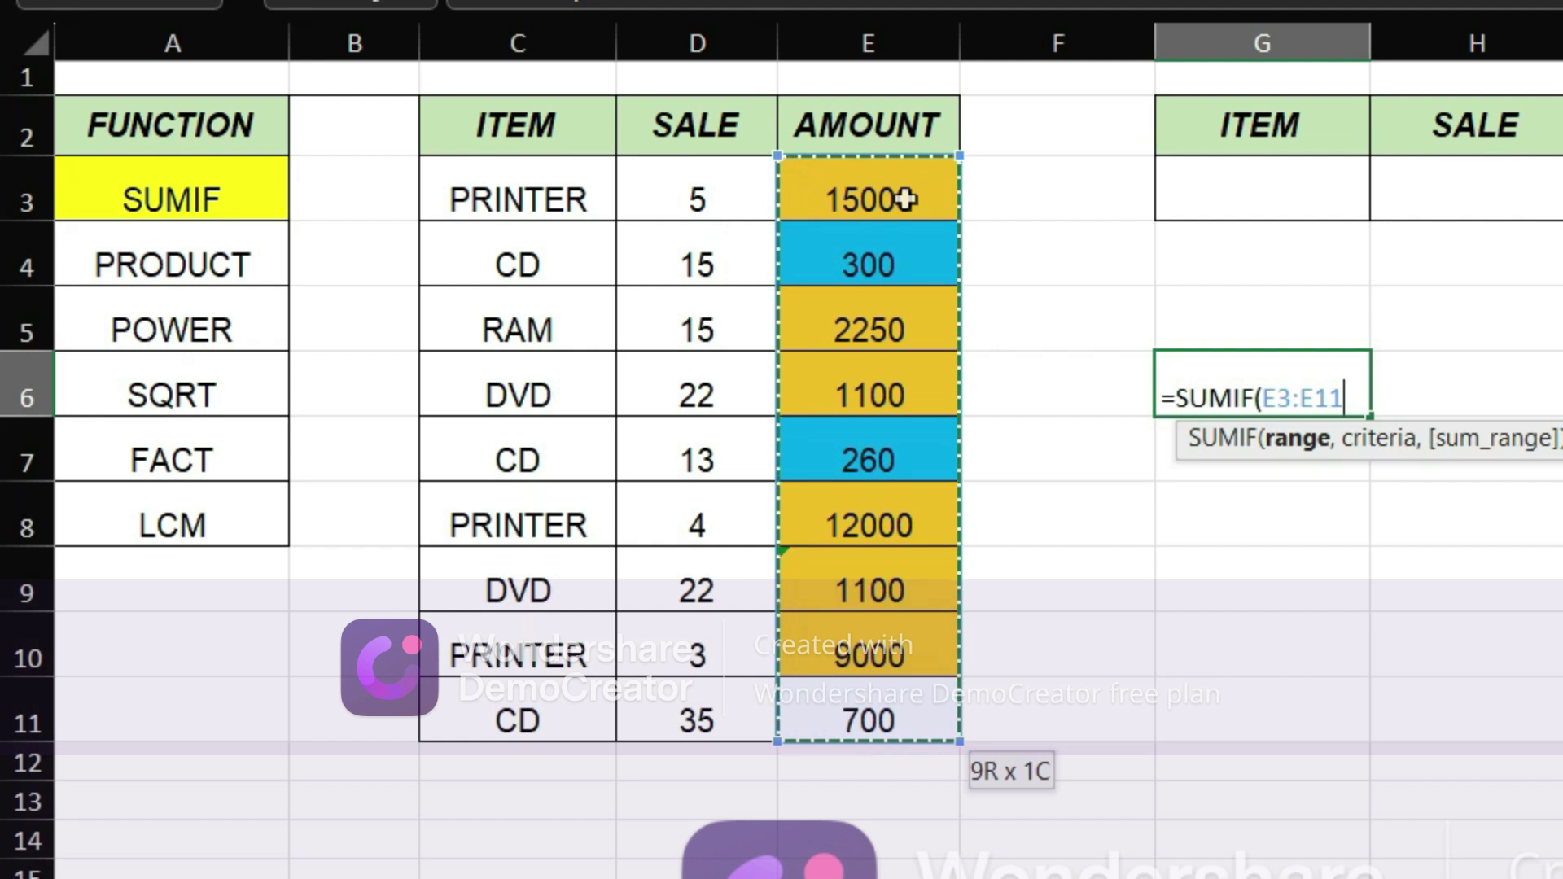
pyautogui.write(',')
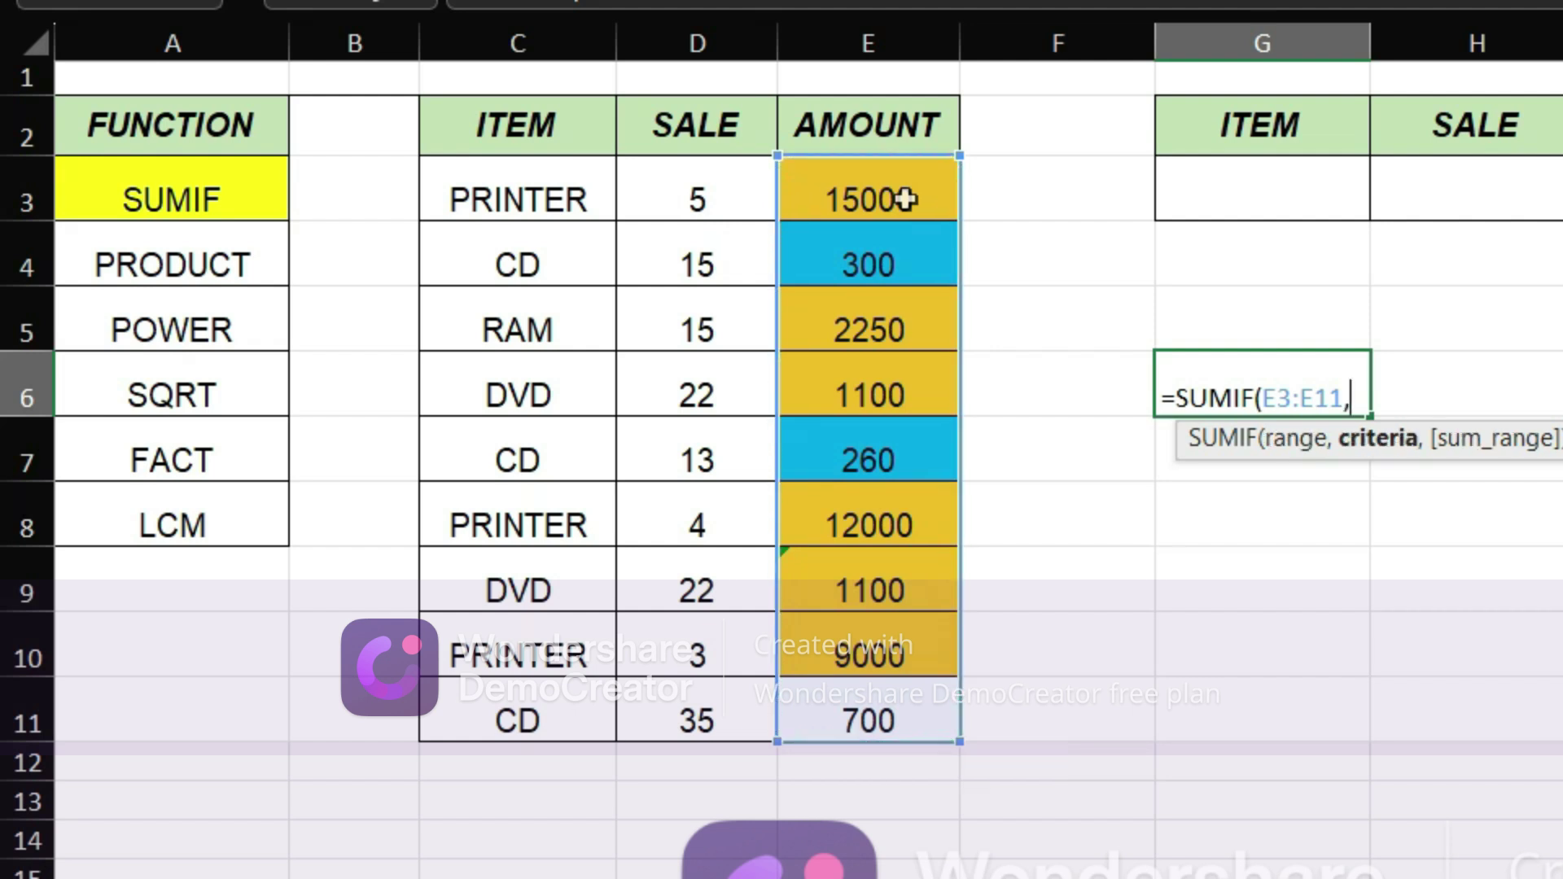
pyautogui.click(1279, 330)
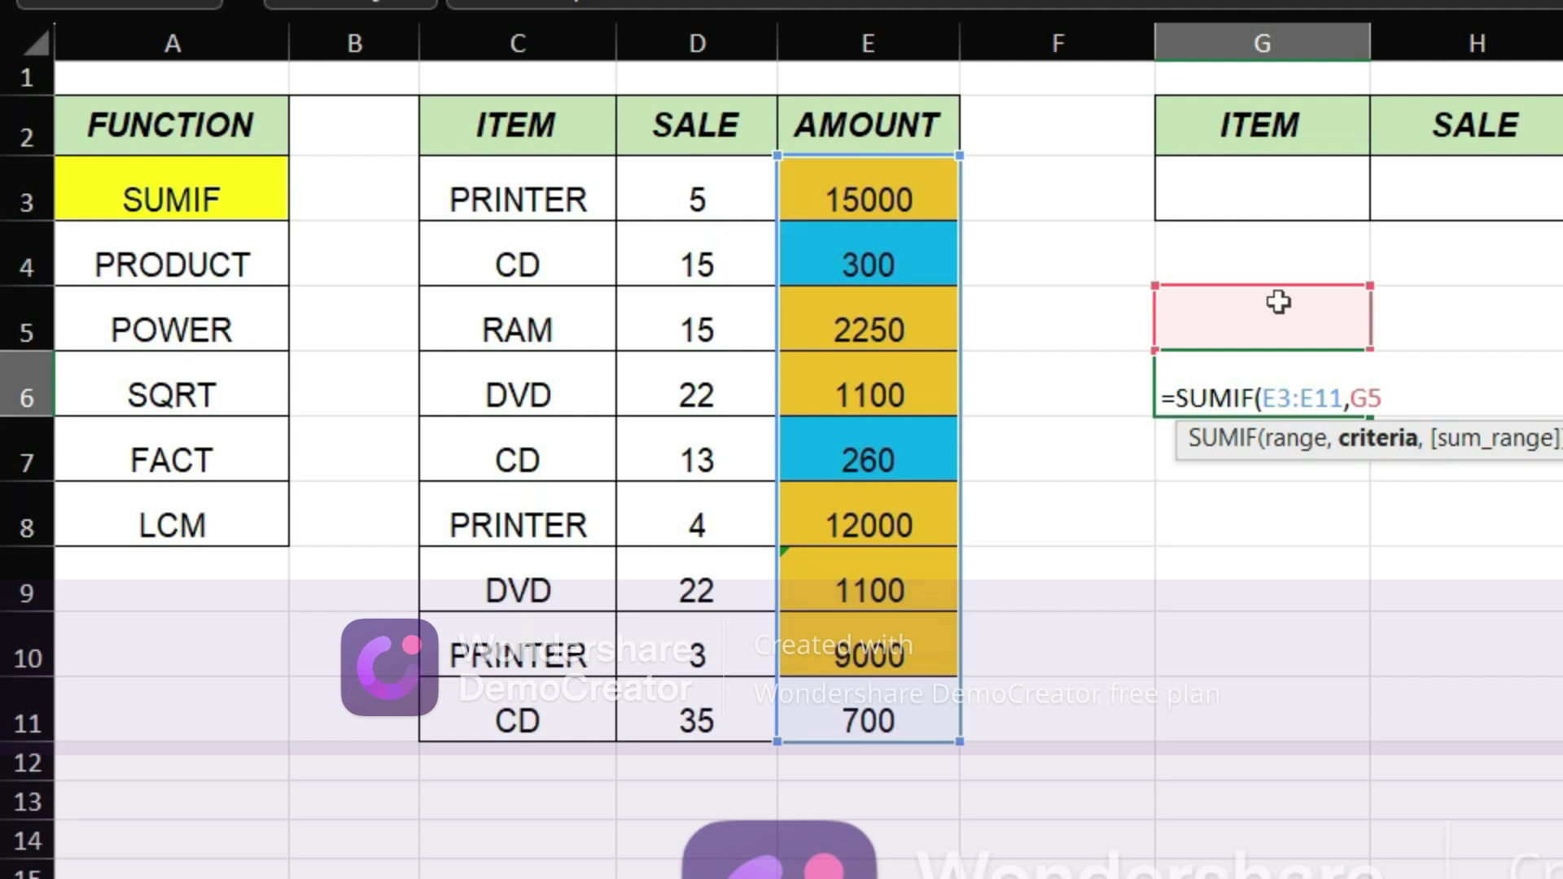
pyautogui.write(')')
pyautogui.press('Return')
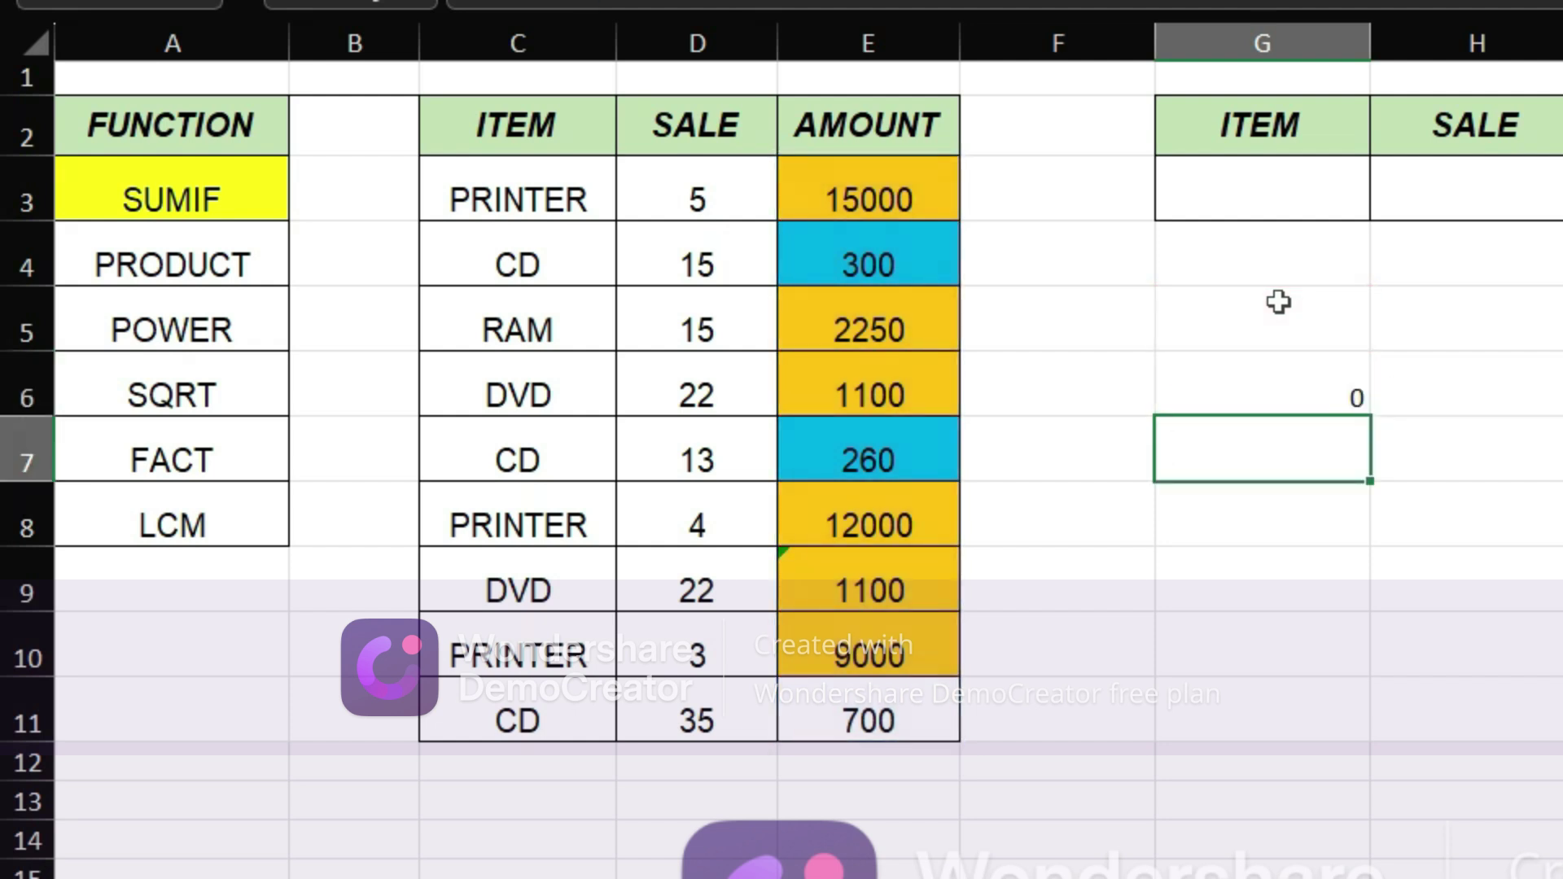
# Enter the criterion <=300 in cell G5.
pyautogui.click(1255, 317)
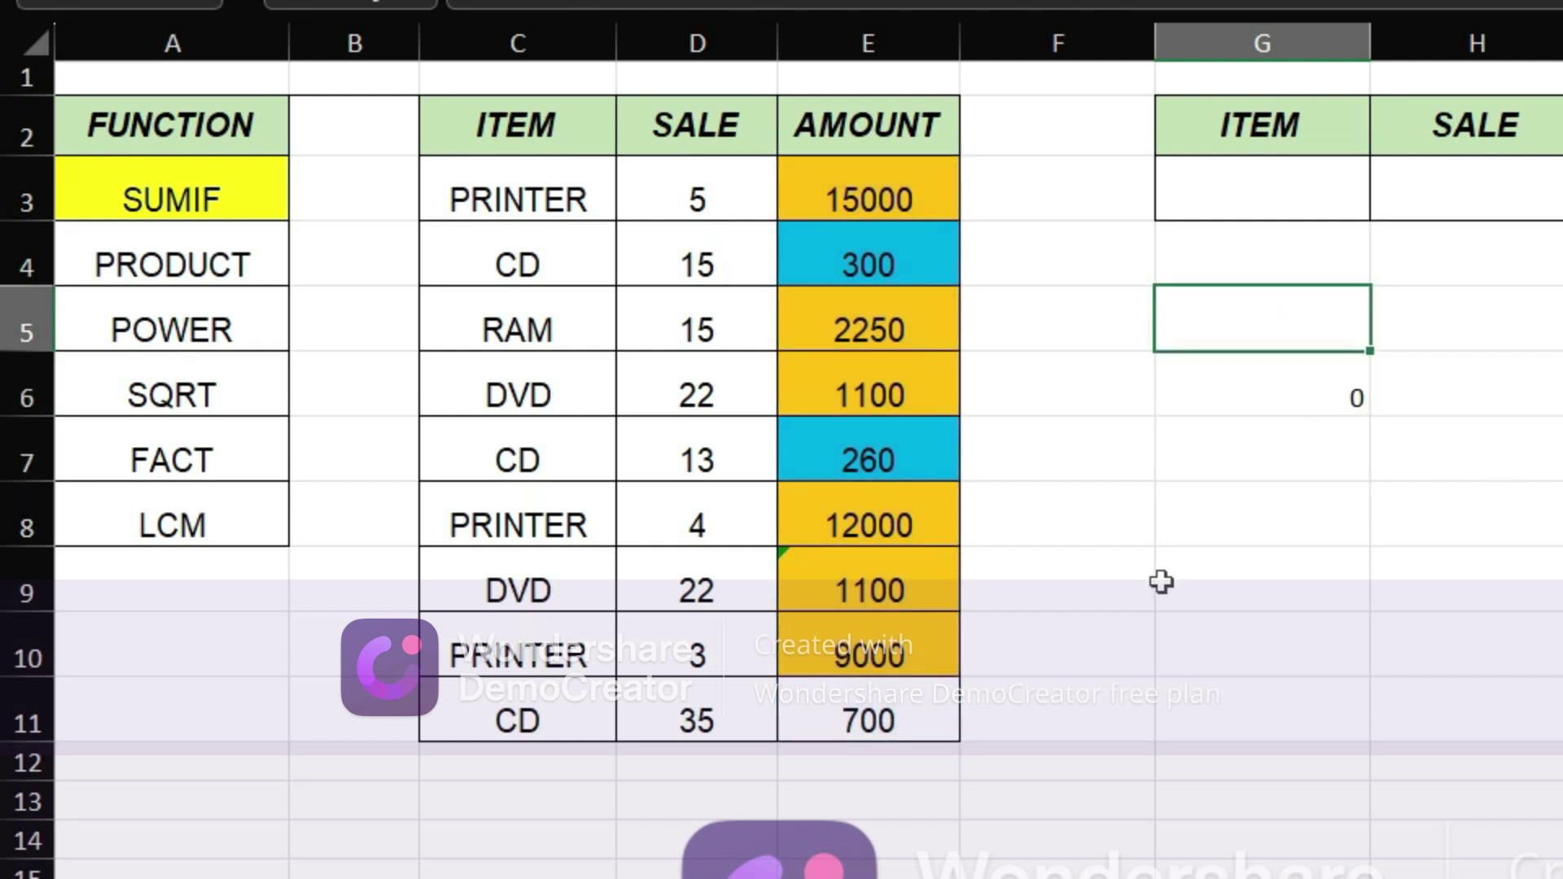
pyautogui.write(',')
pyautogui.press('BackSpace')
pyautogui.write('<=300')
pyautogui.press('Return')
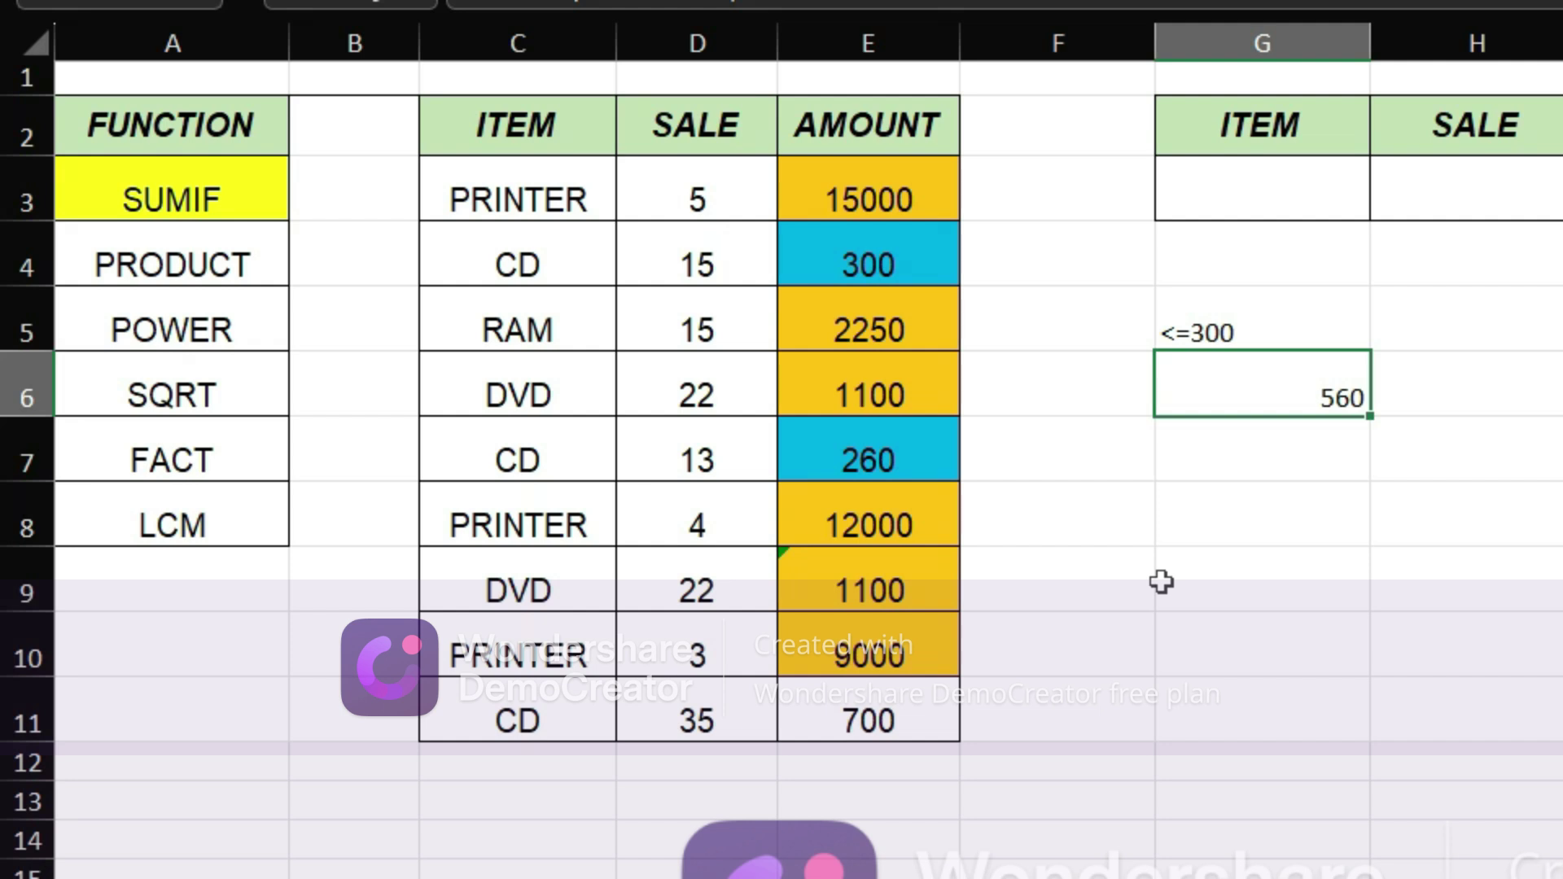
# Replace the criterion in cell G5 with >=1000.
pyautogui.click(1231, 319)
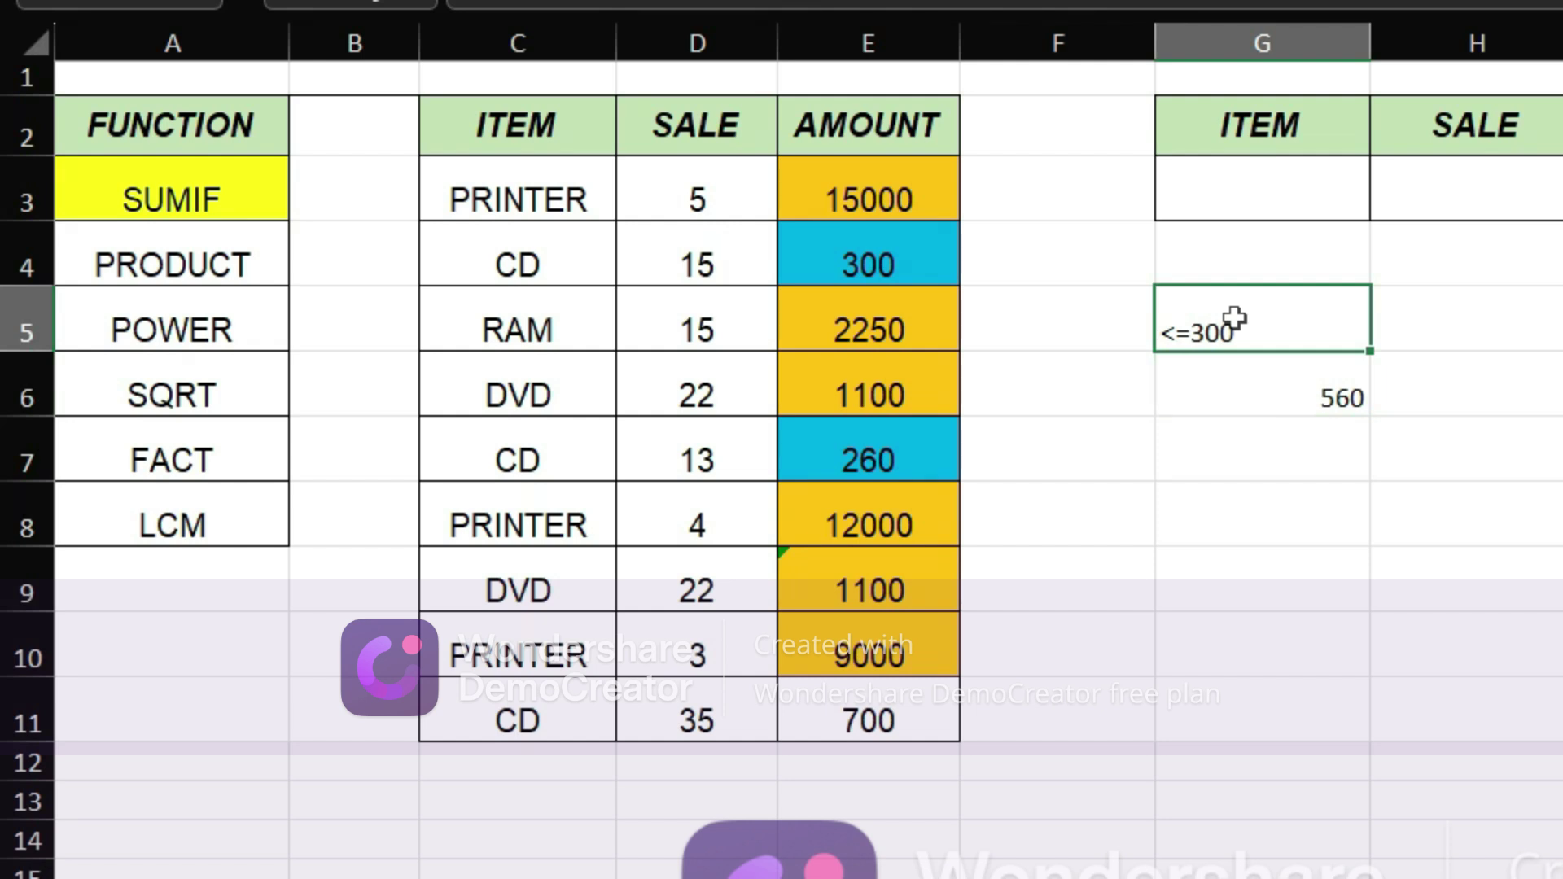
pyautogui.write('>=1000')
pyautogui.press('Return')
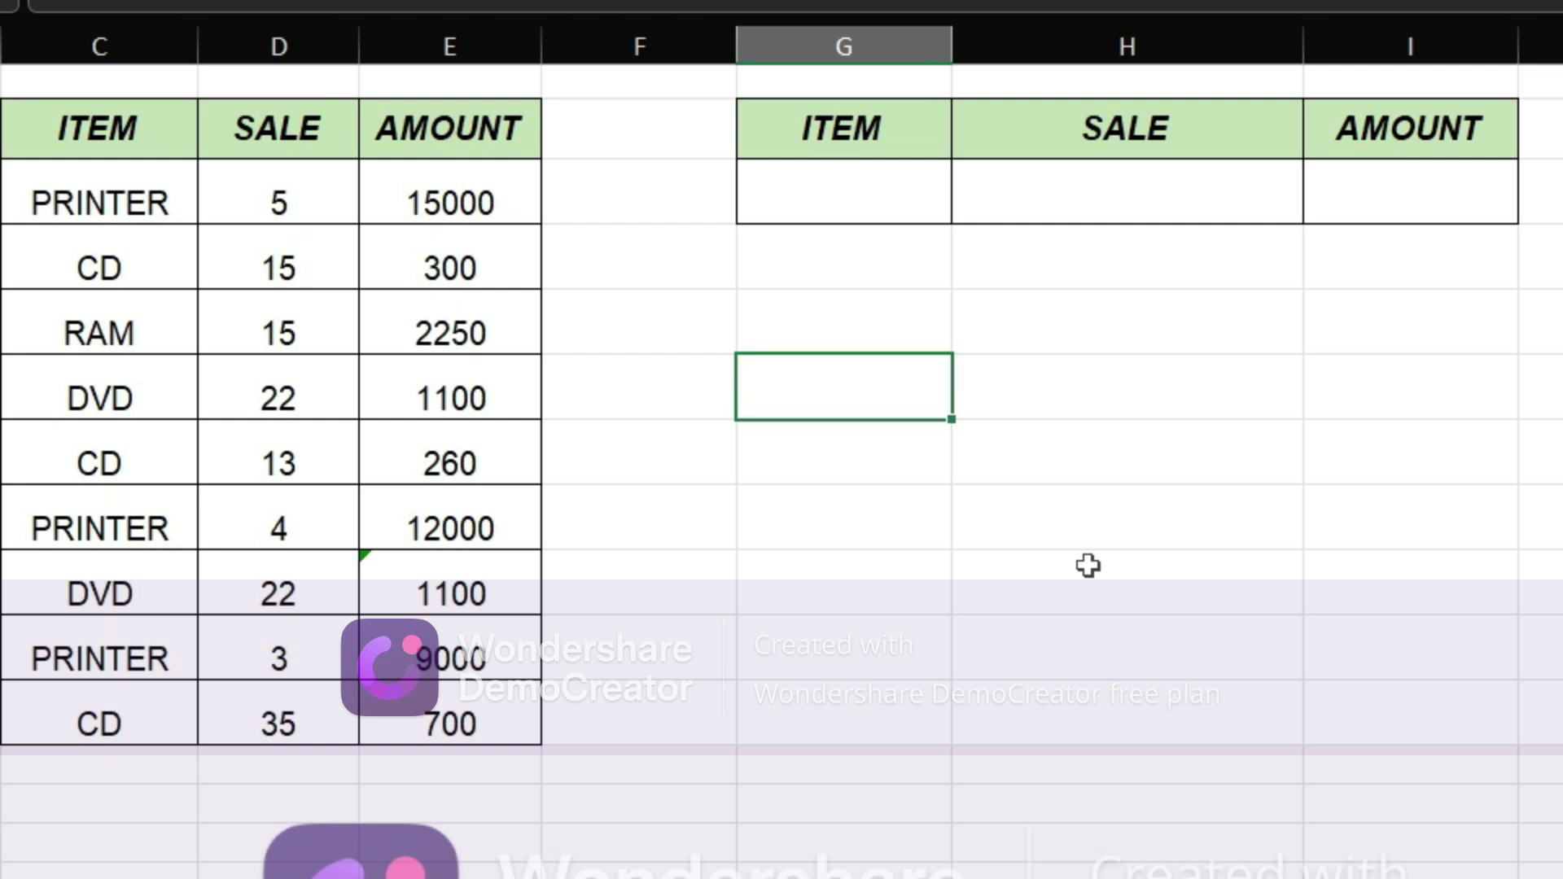
# Enter =SUMIF(C3:C11,"CD",D3:D11) in G6 to add up the SALE quantities of the CD items.
pyautogui.write('=SUM')
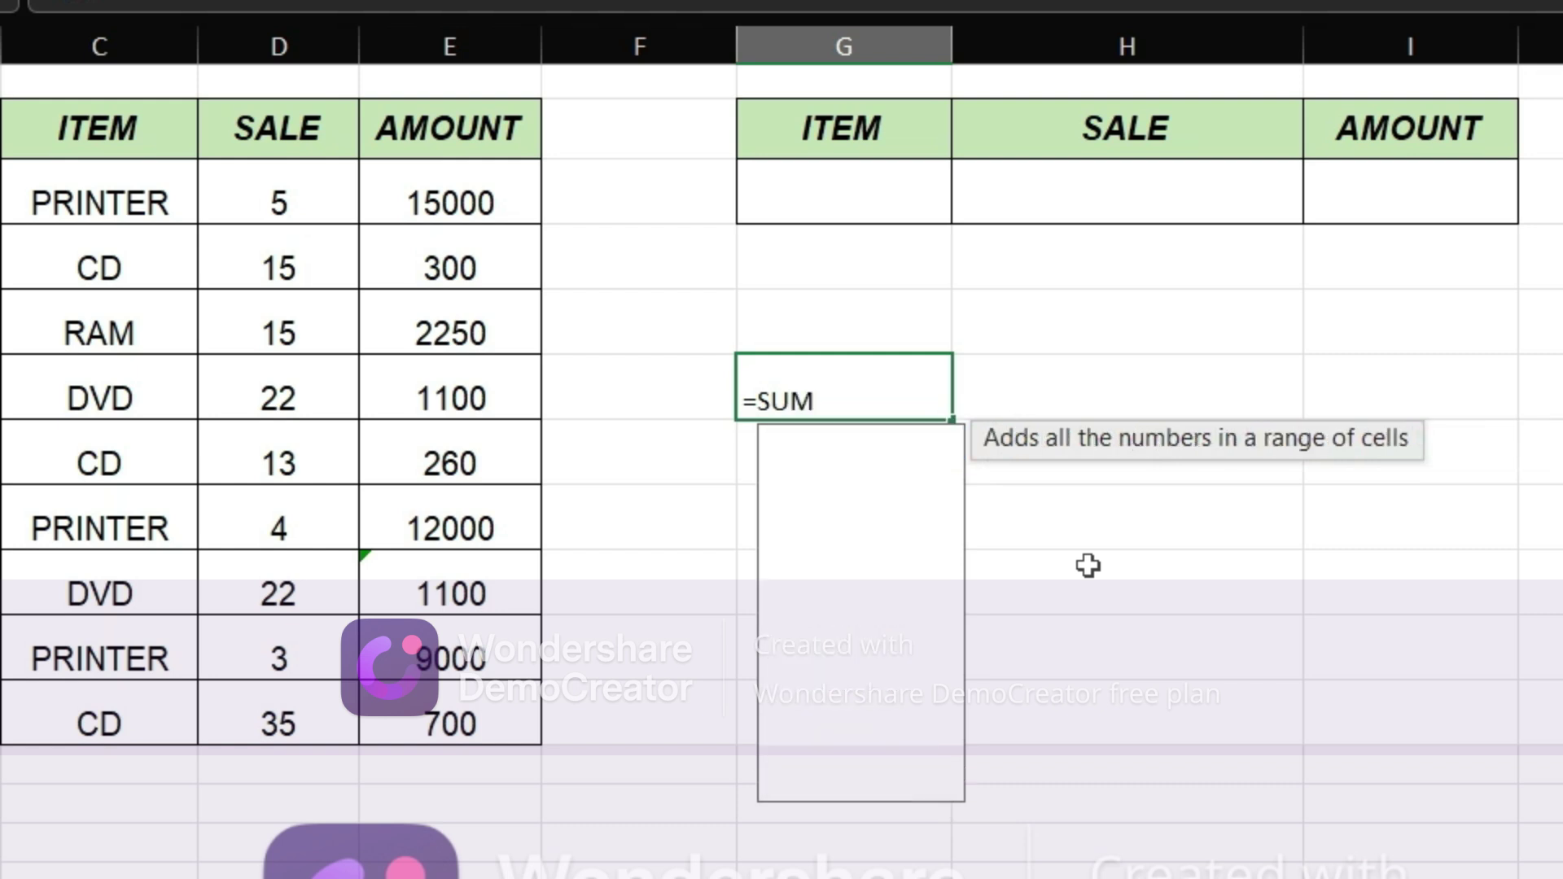
pyautogui.write('IF(')
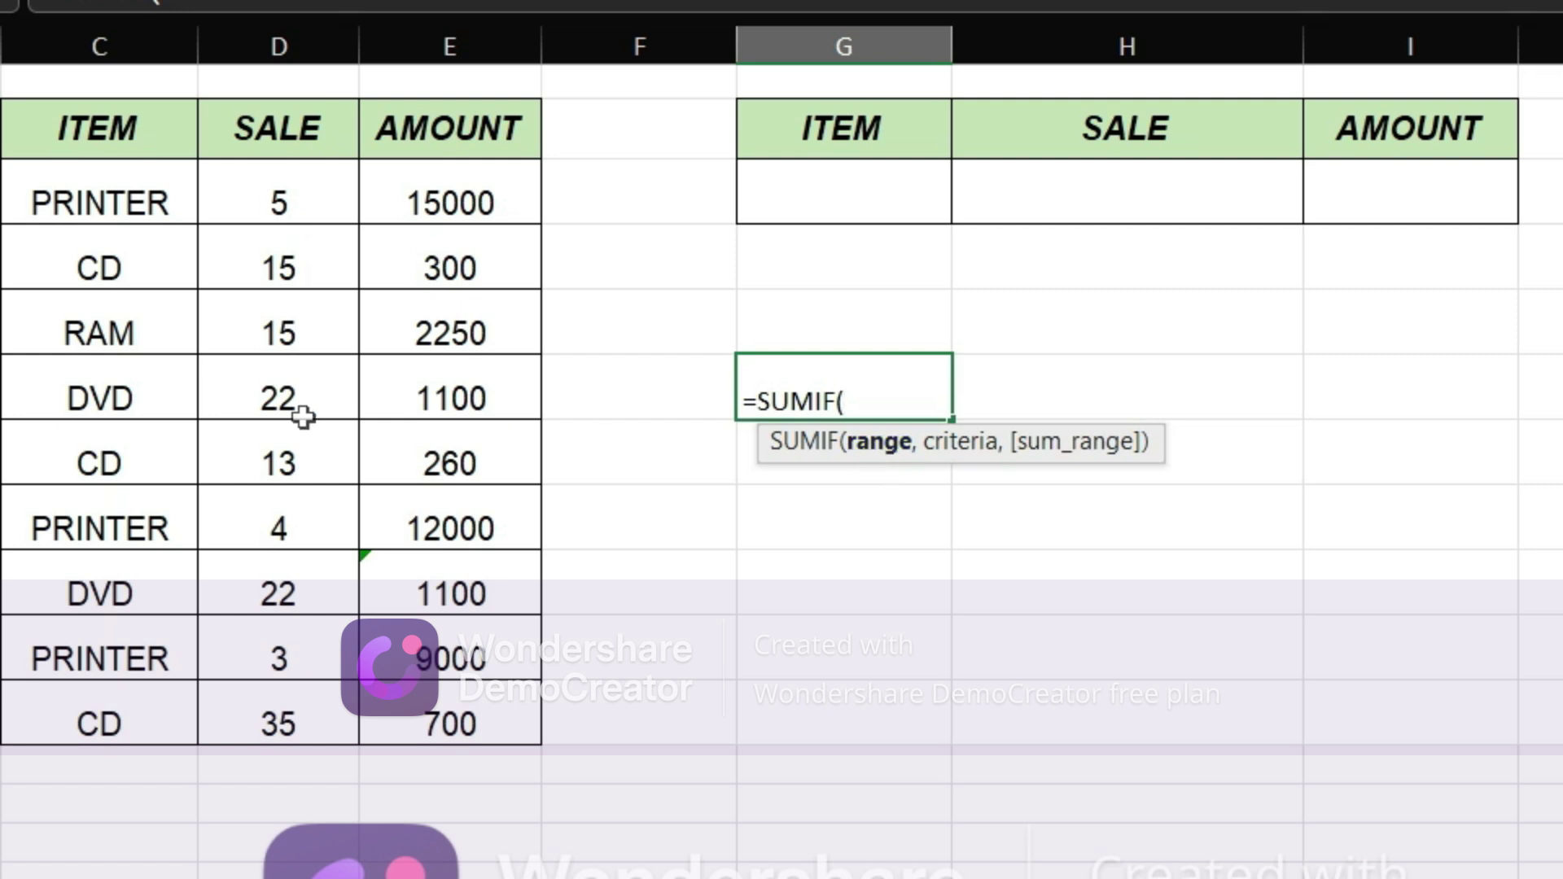
pyautogui.click(132, 198)
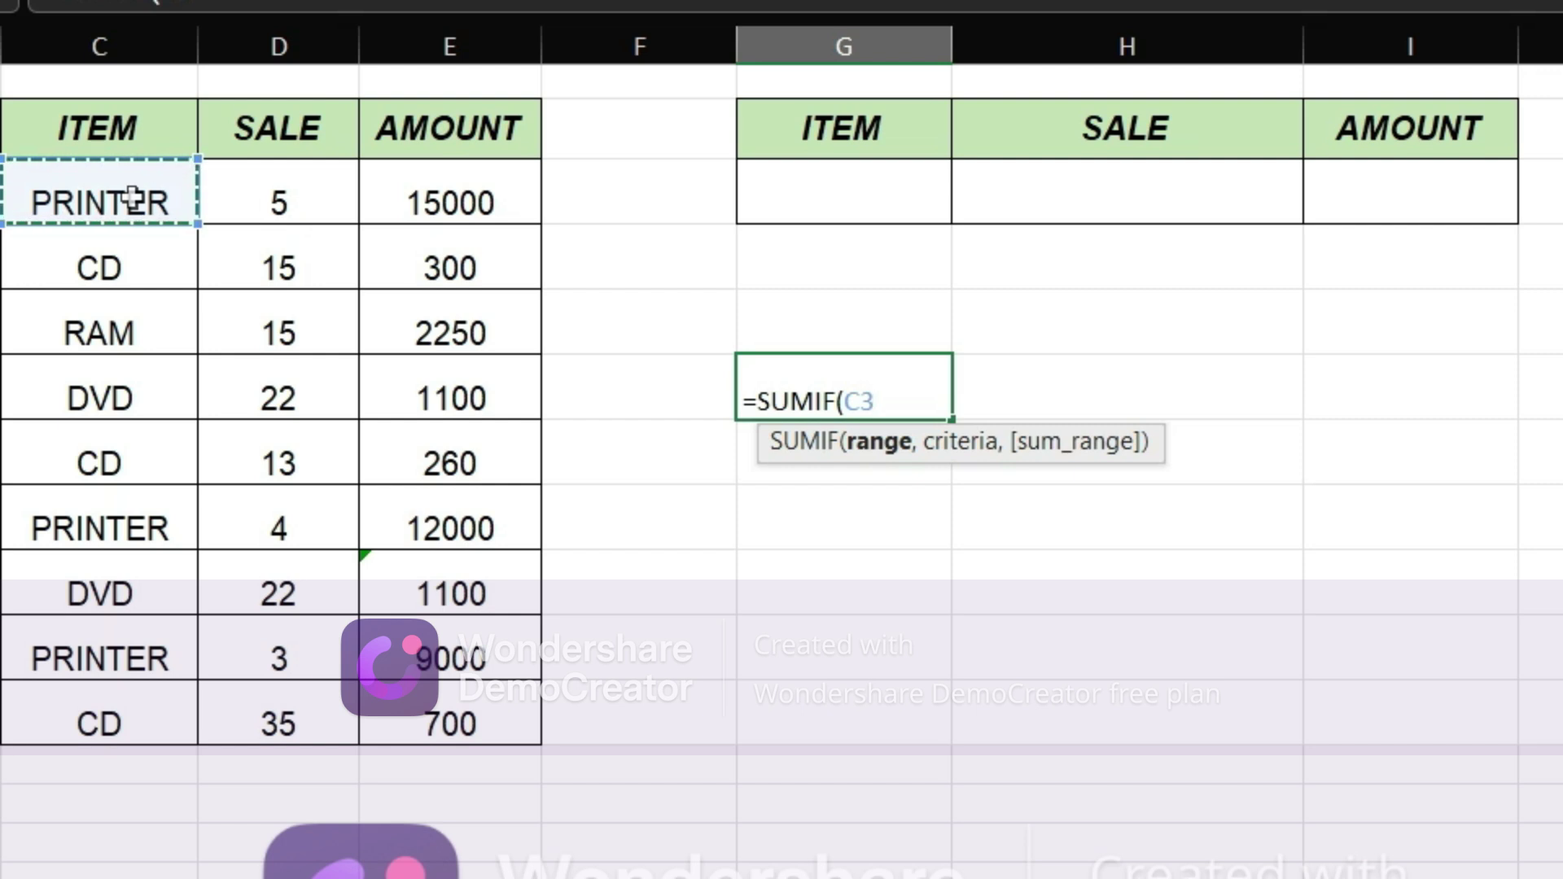
pyautogui.hotkey('ctrl', 'shift', 'Down')
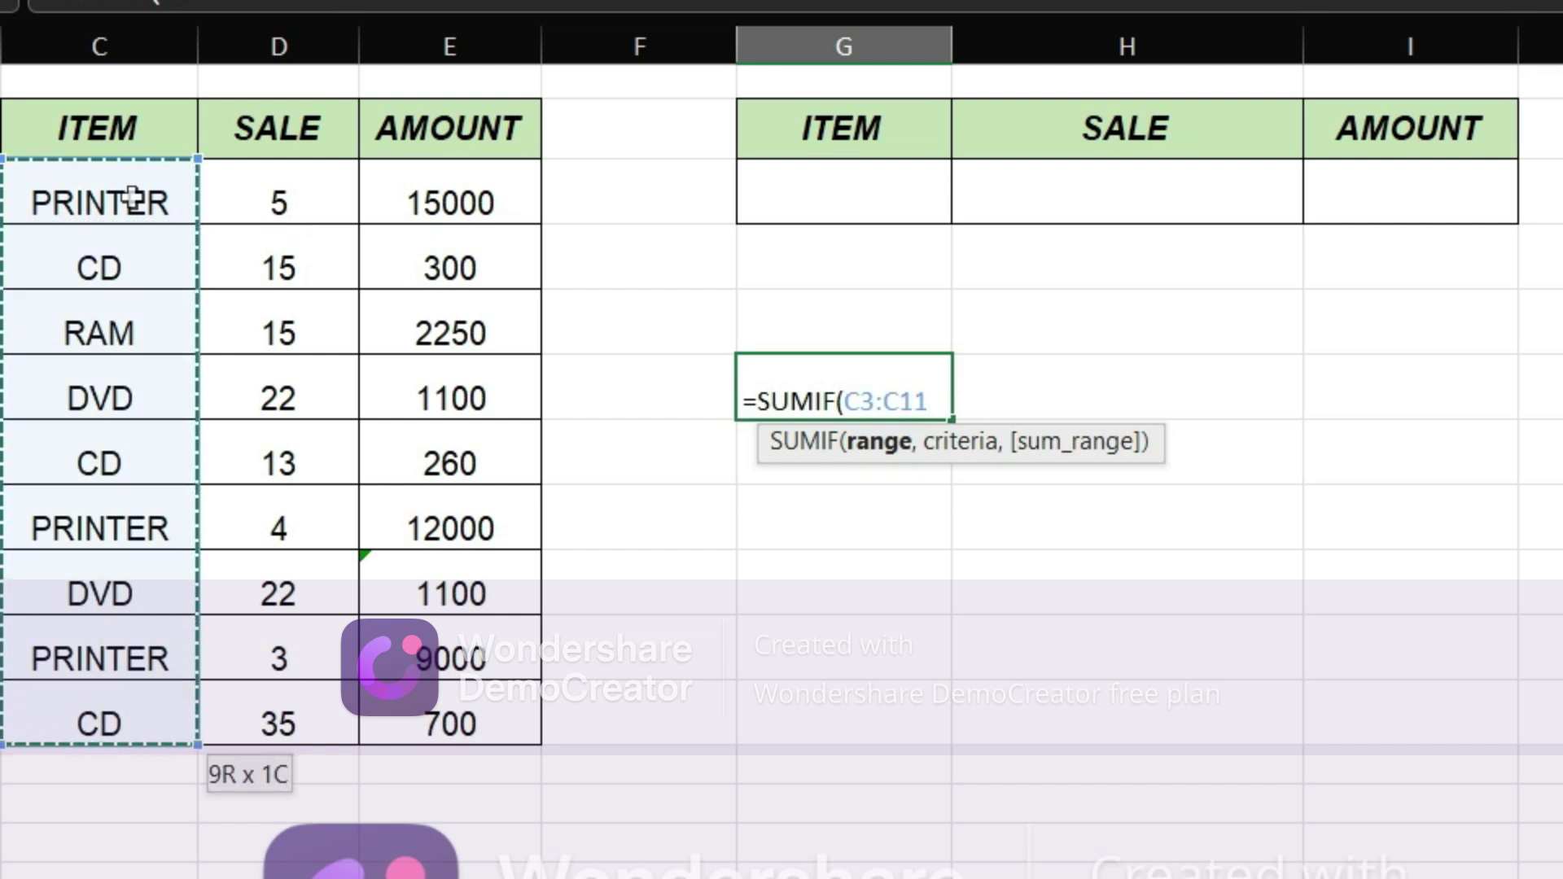
pyautogui.write(',')
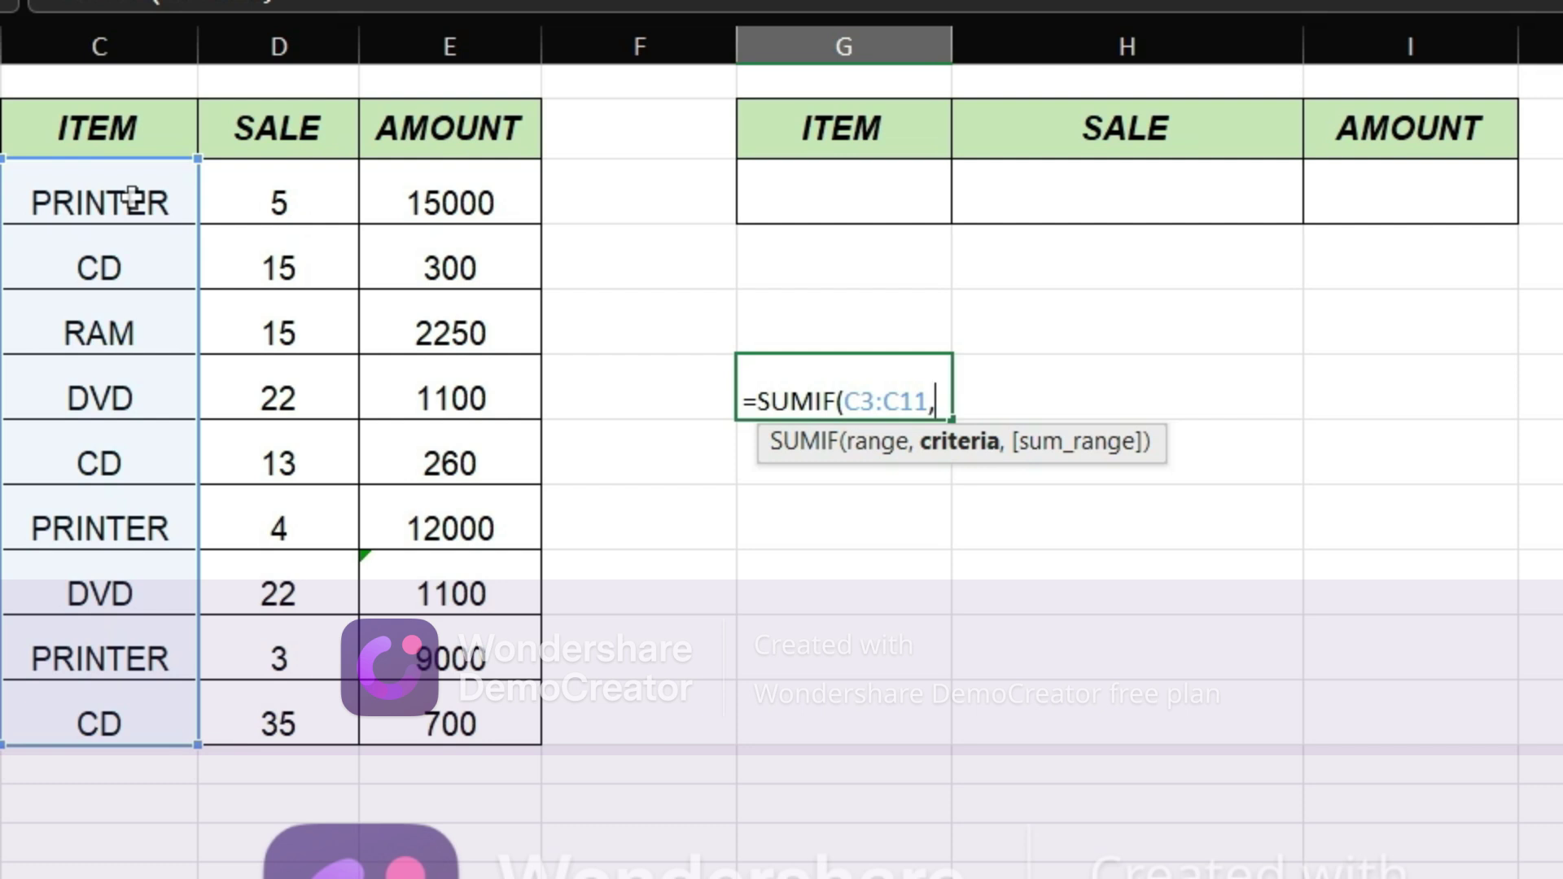
pyautogui.write('C')
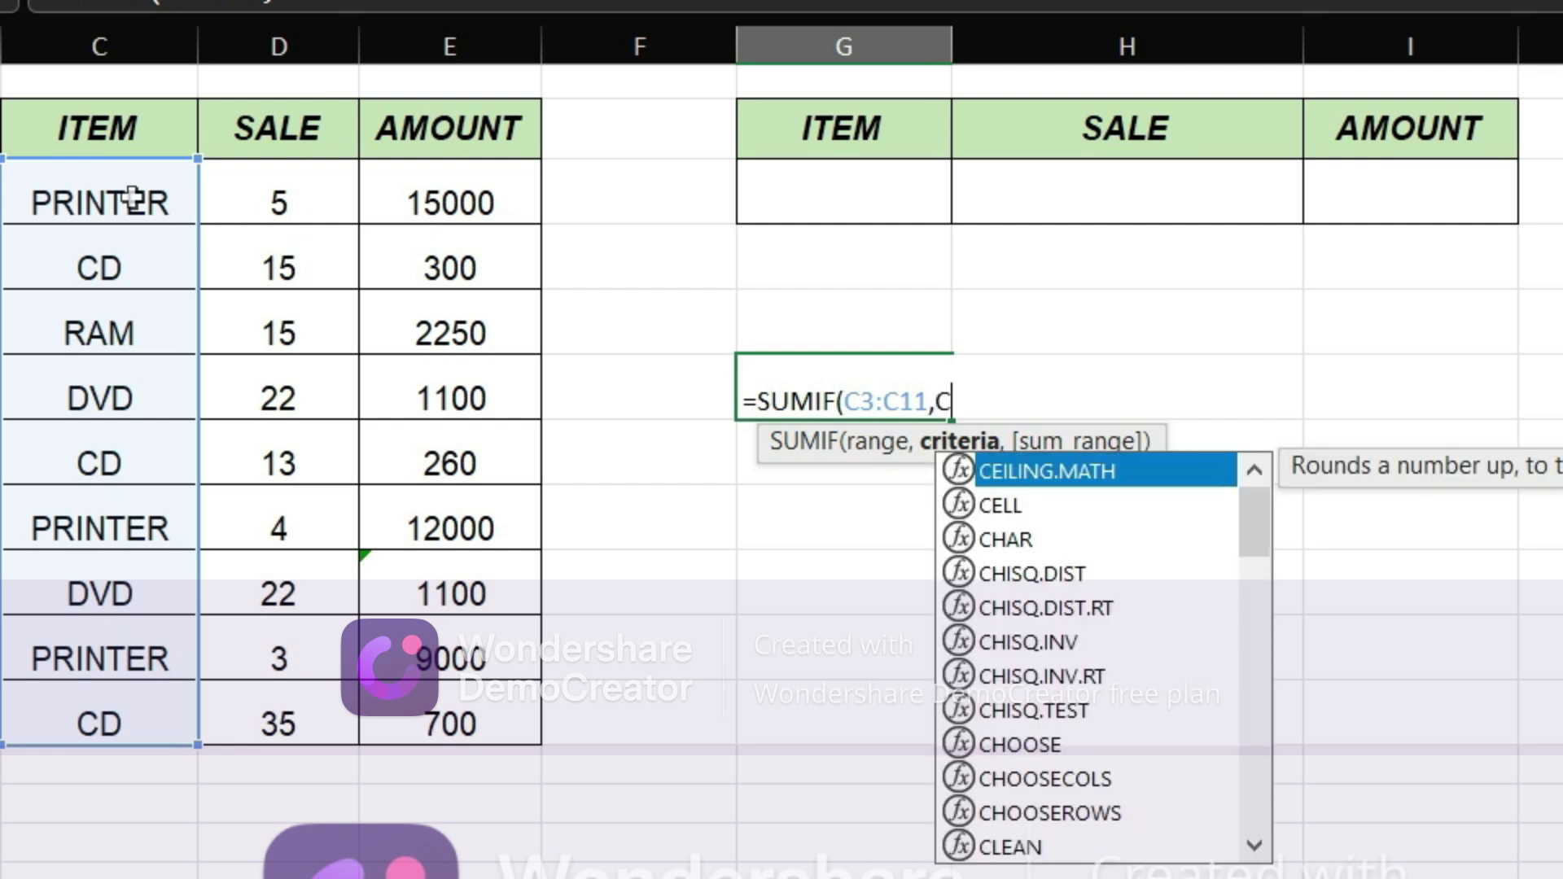
pyautogui.press('BackSpace')
pyautogui.write('"')
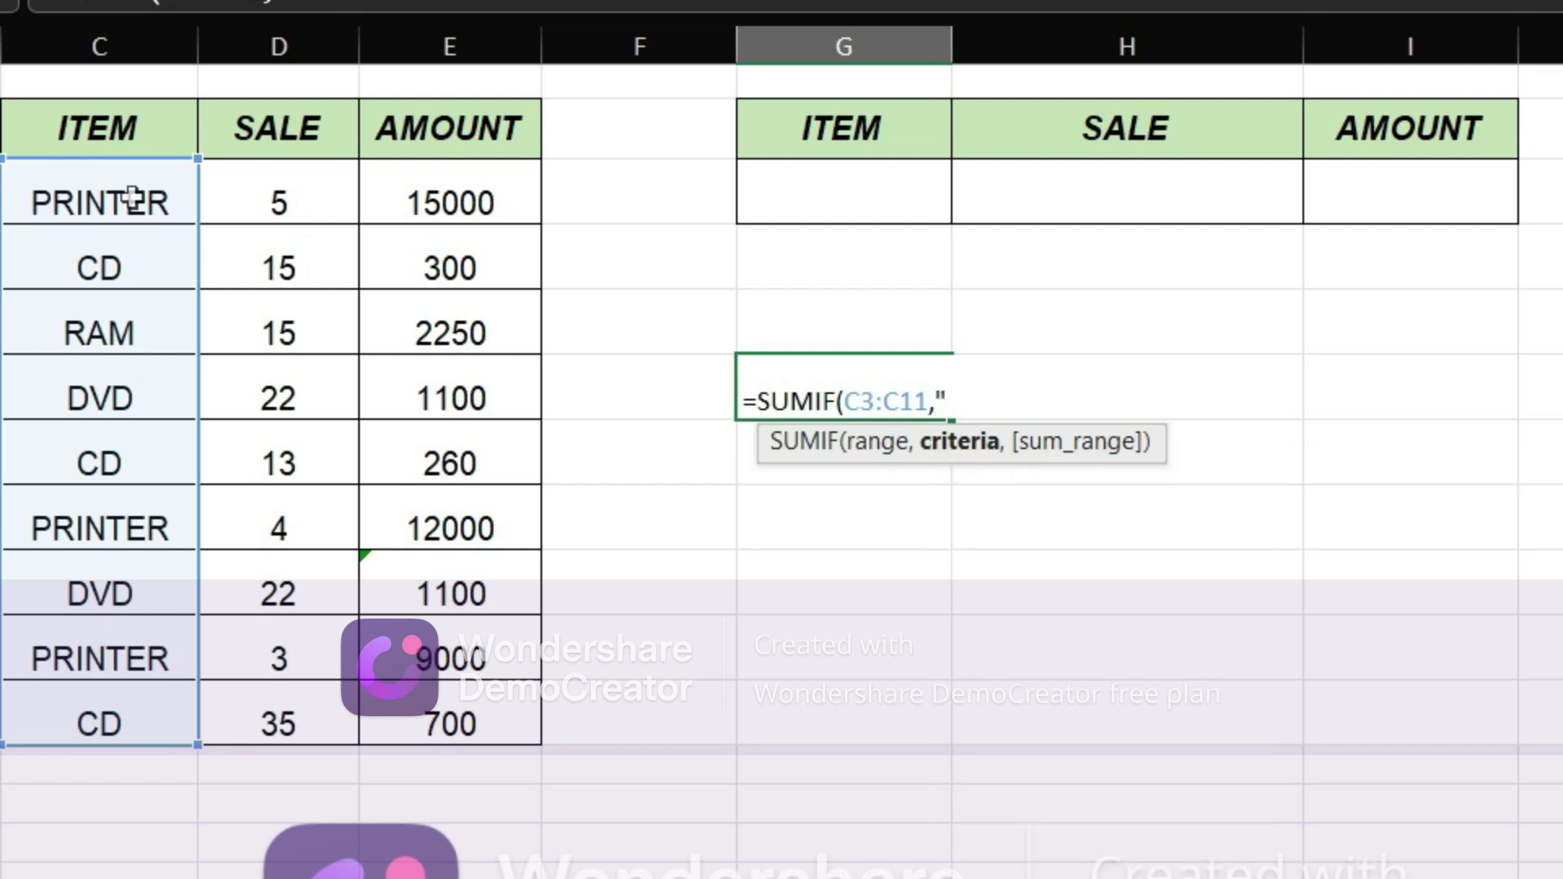
pyautogui.write('CD",')
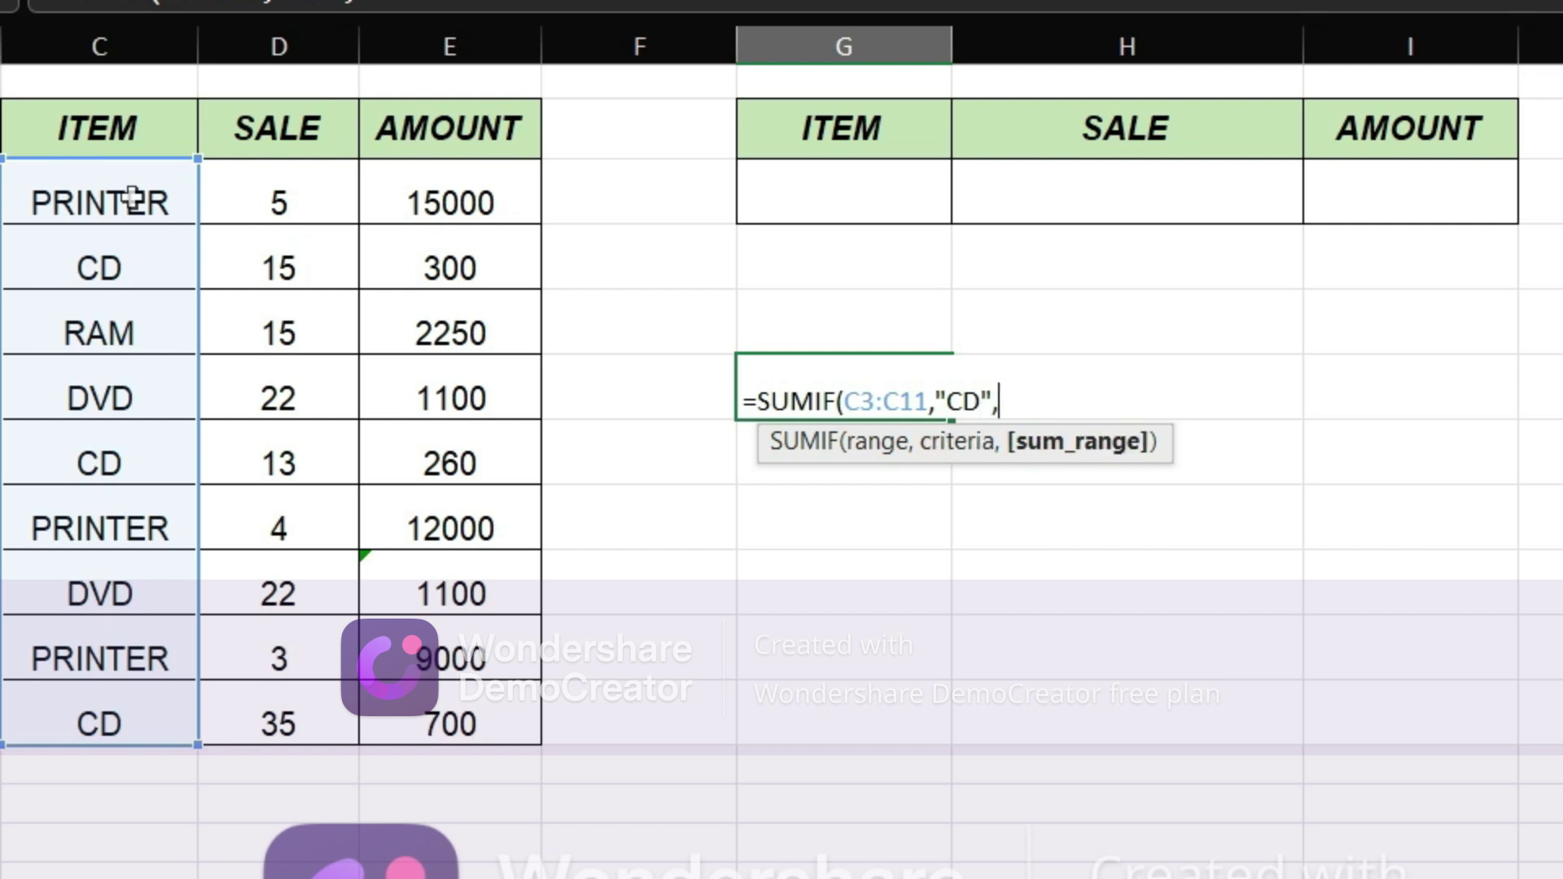
pyautogui.click(215, 196)
pyautogui.hotkey('ctrl', 'shift', 'Down')
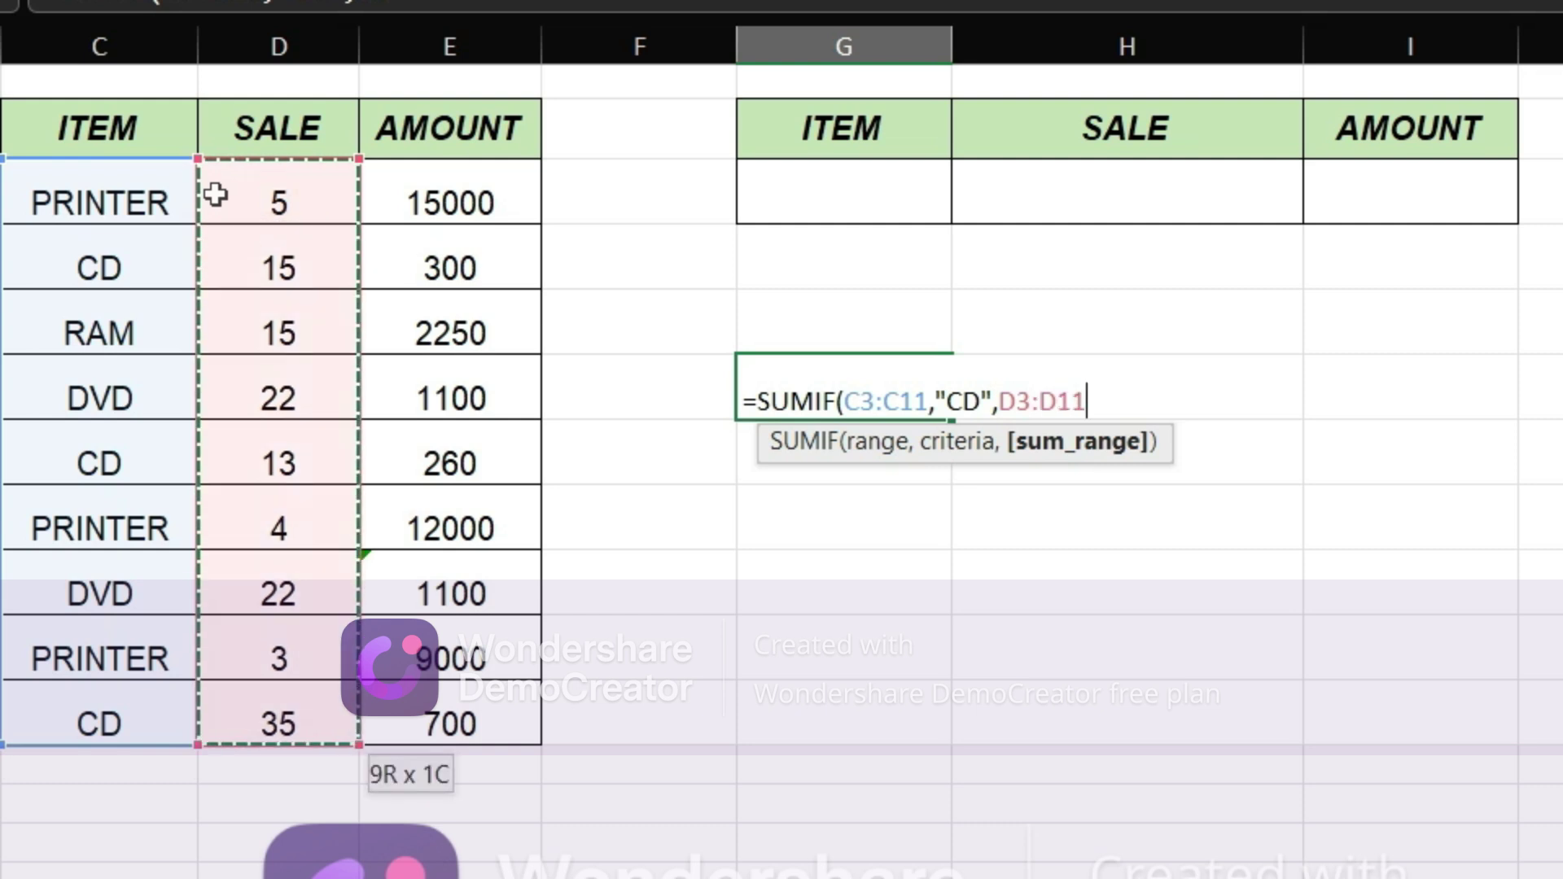
pyautogui.write(')')
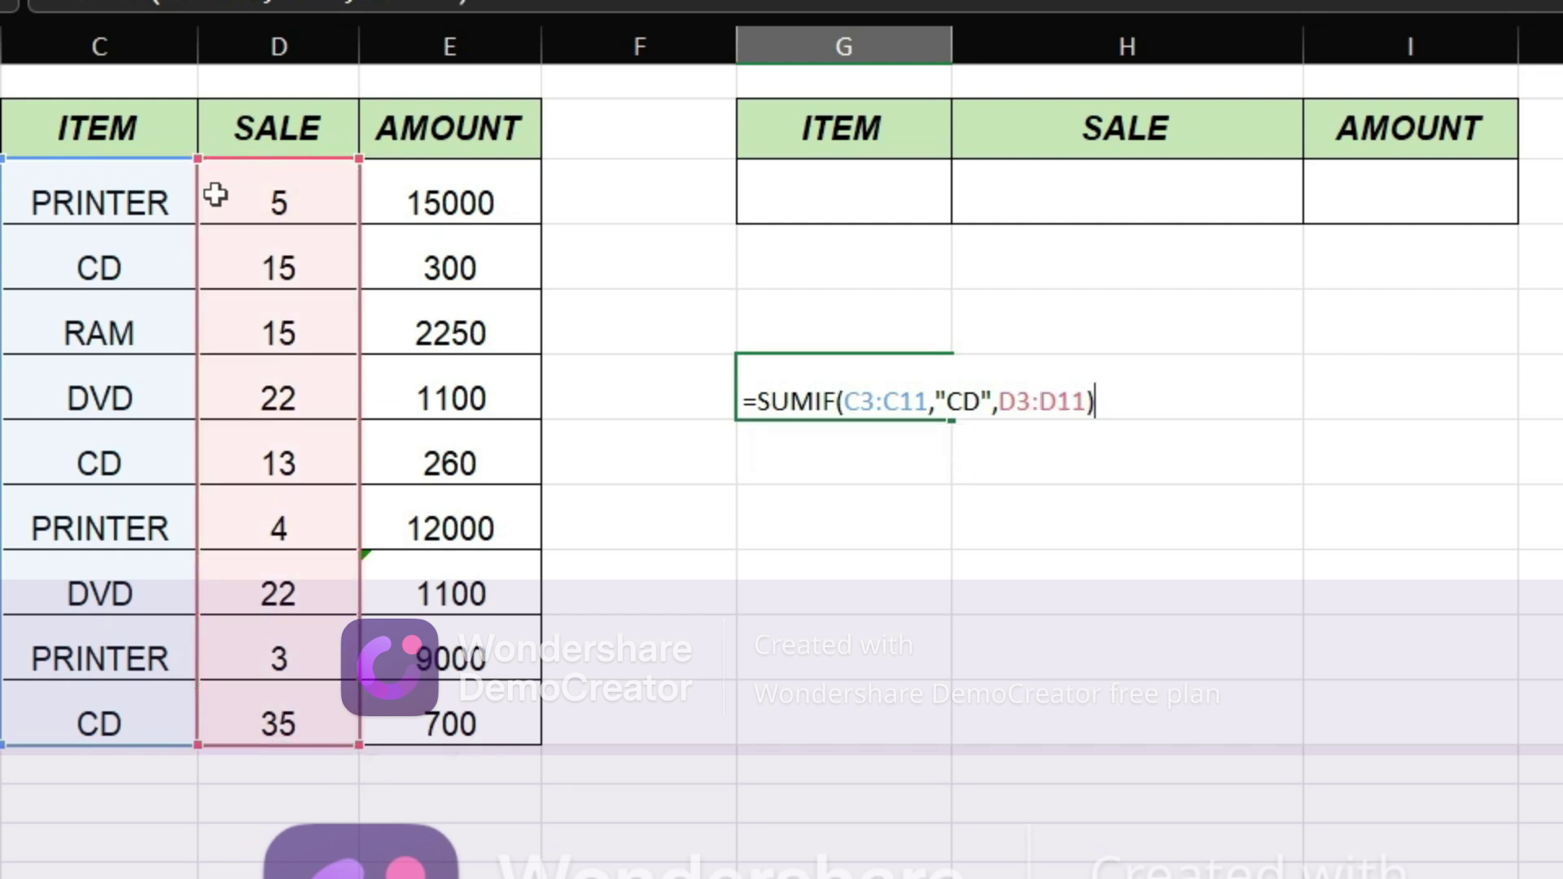
pyautogui.press('Return')
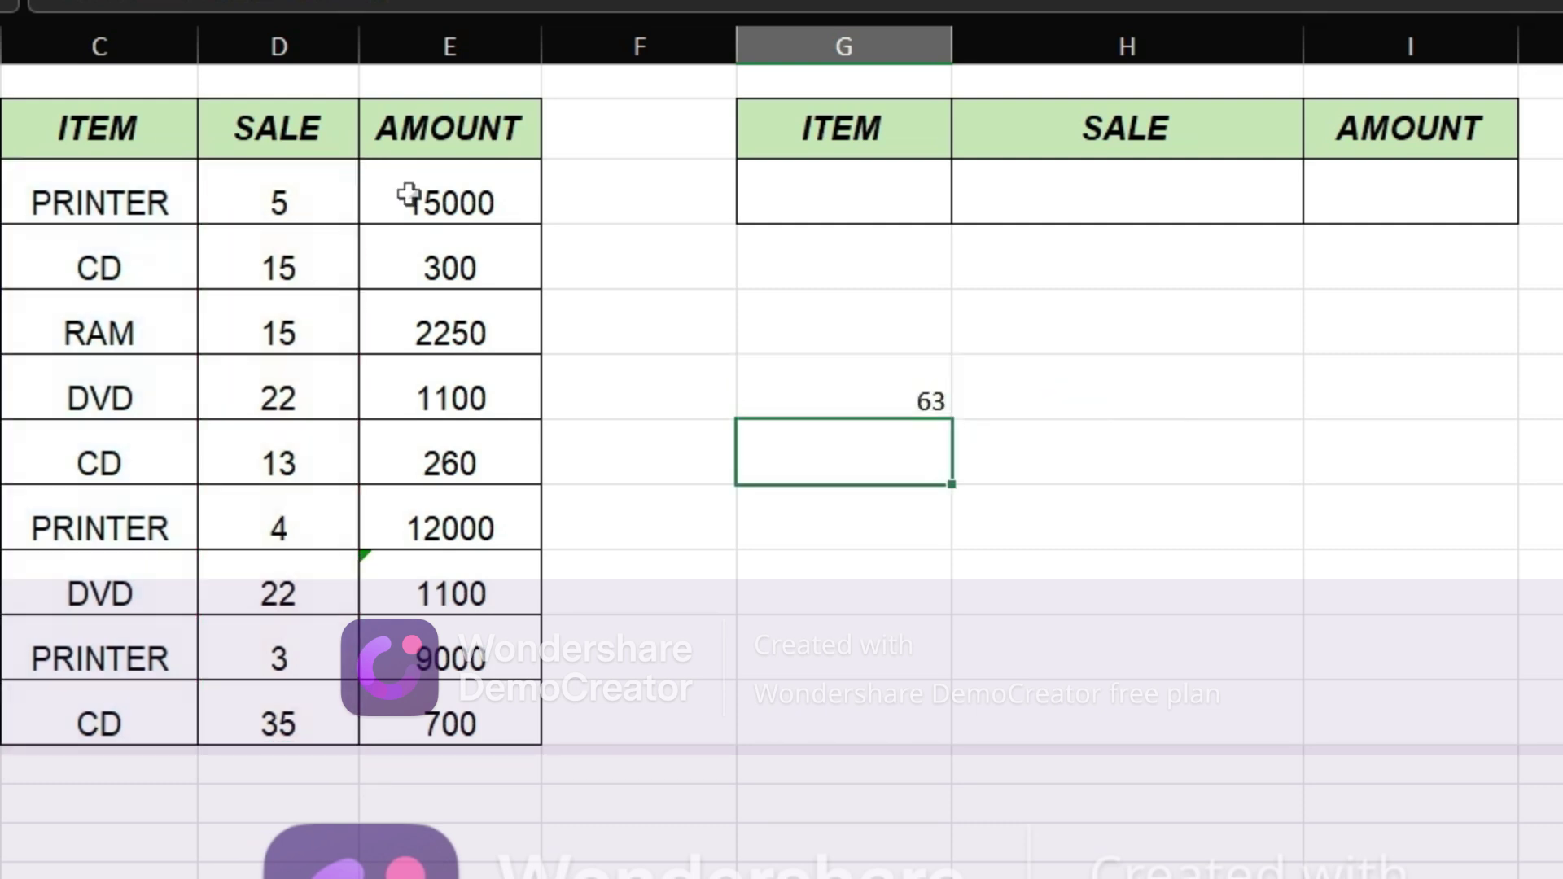
# Delete the formula in G6 and undo the yellow highlighting of the CD entries in columns C and D.
pyautogui.click(917, 382)
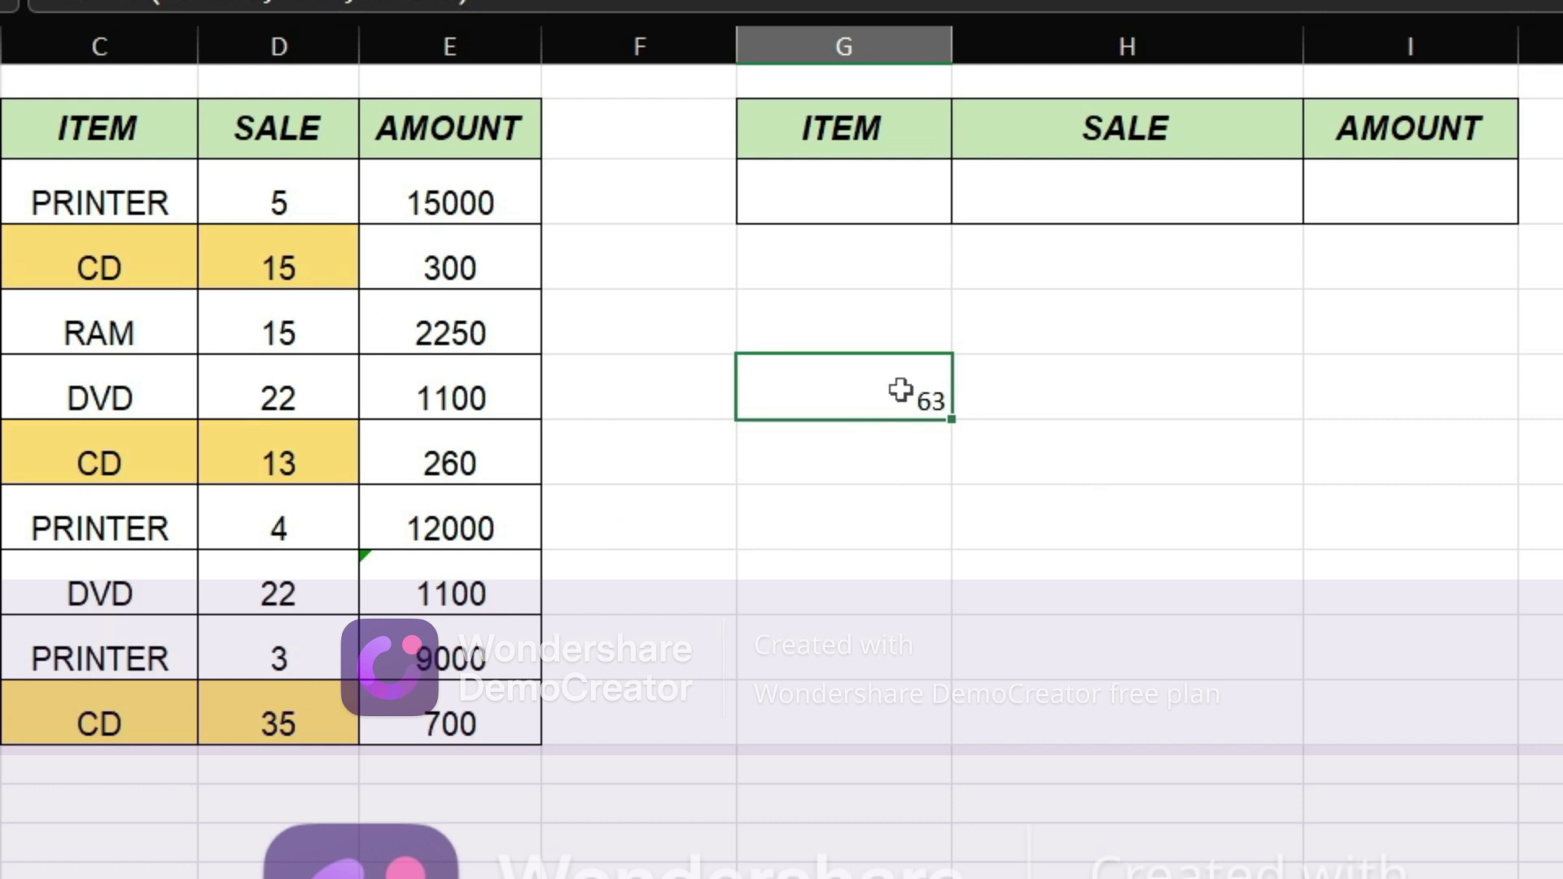
pyautogui.press('Delete')
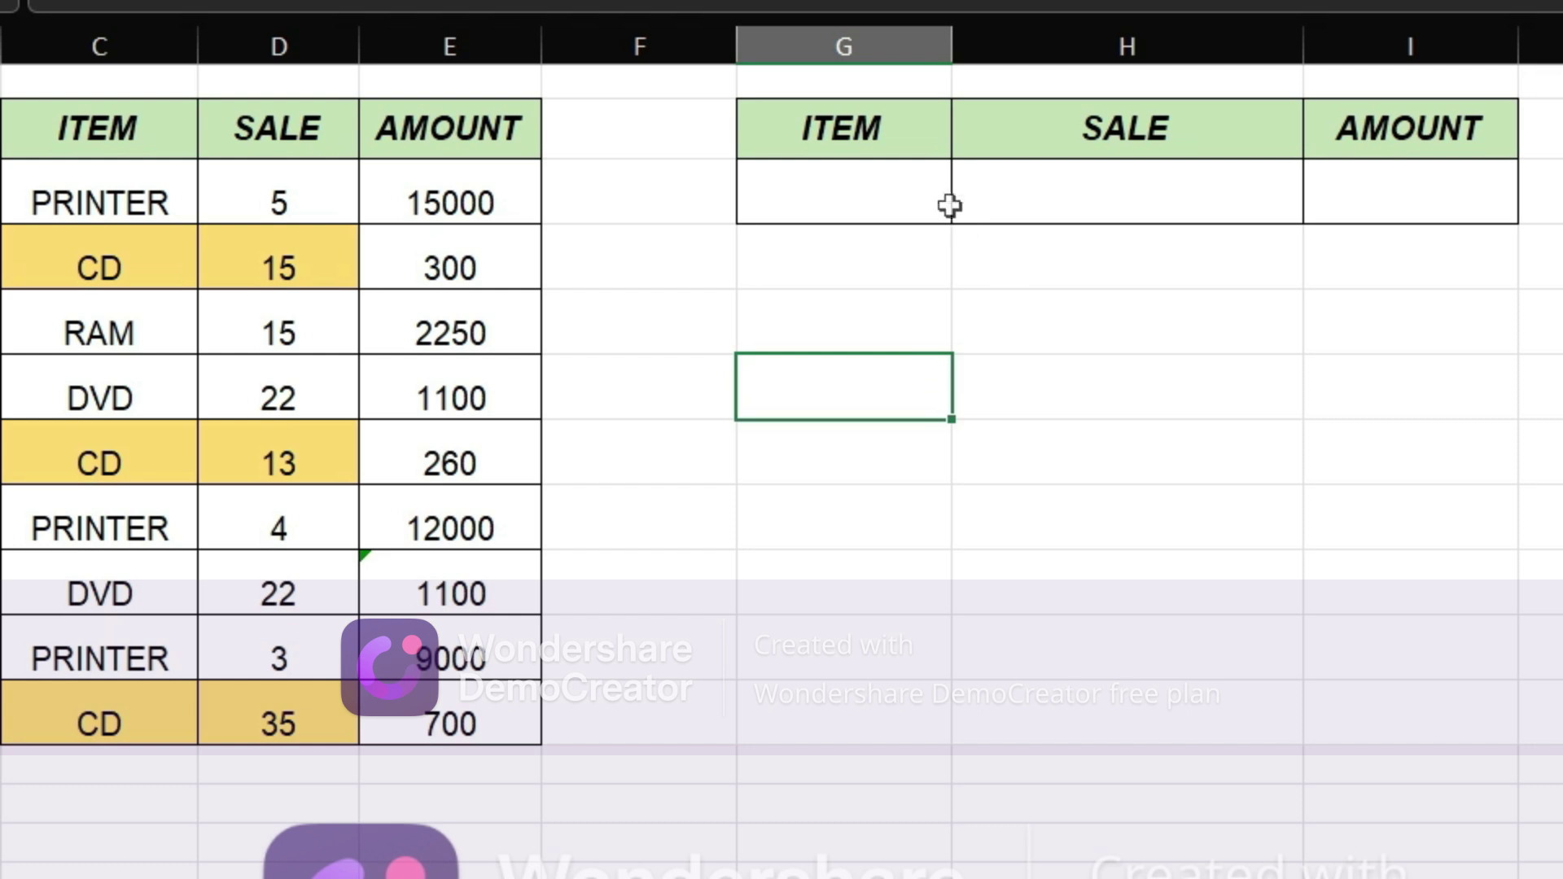
pyautogui.click(1136, 173)
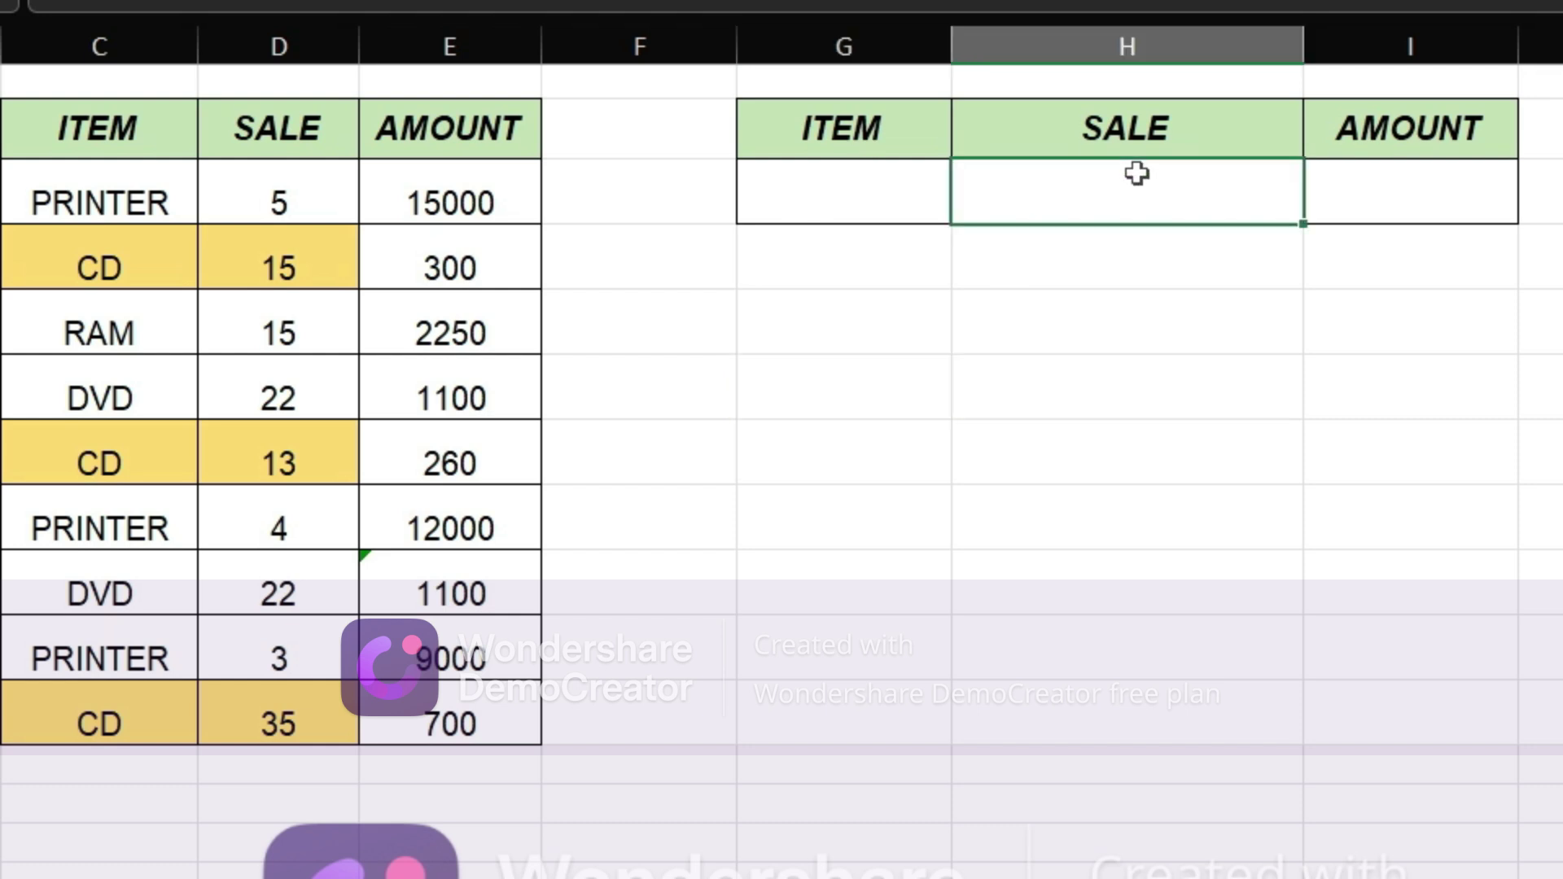
pyautogui.click(143, 271)
pyautogui.hotkey('ctrl', 'z')
# Enter =SUMIF(C3:C11,G3,D3:D11) in H3 to total the SALE quantities for the item in G3.
pyautogui.click(1160, 163)
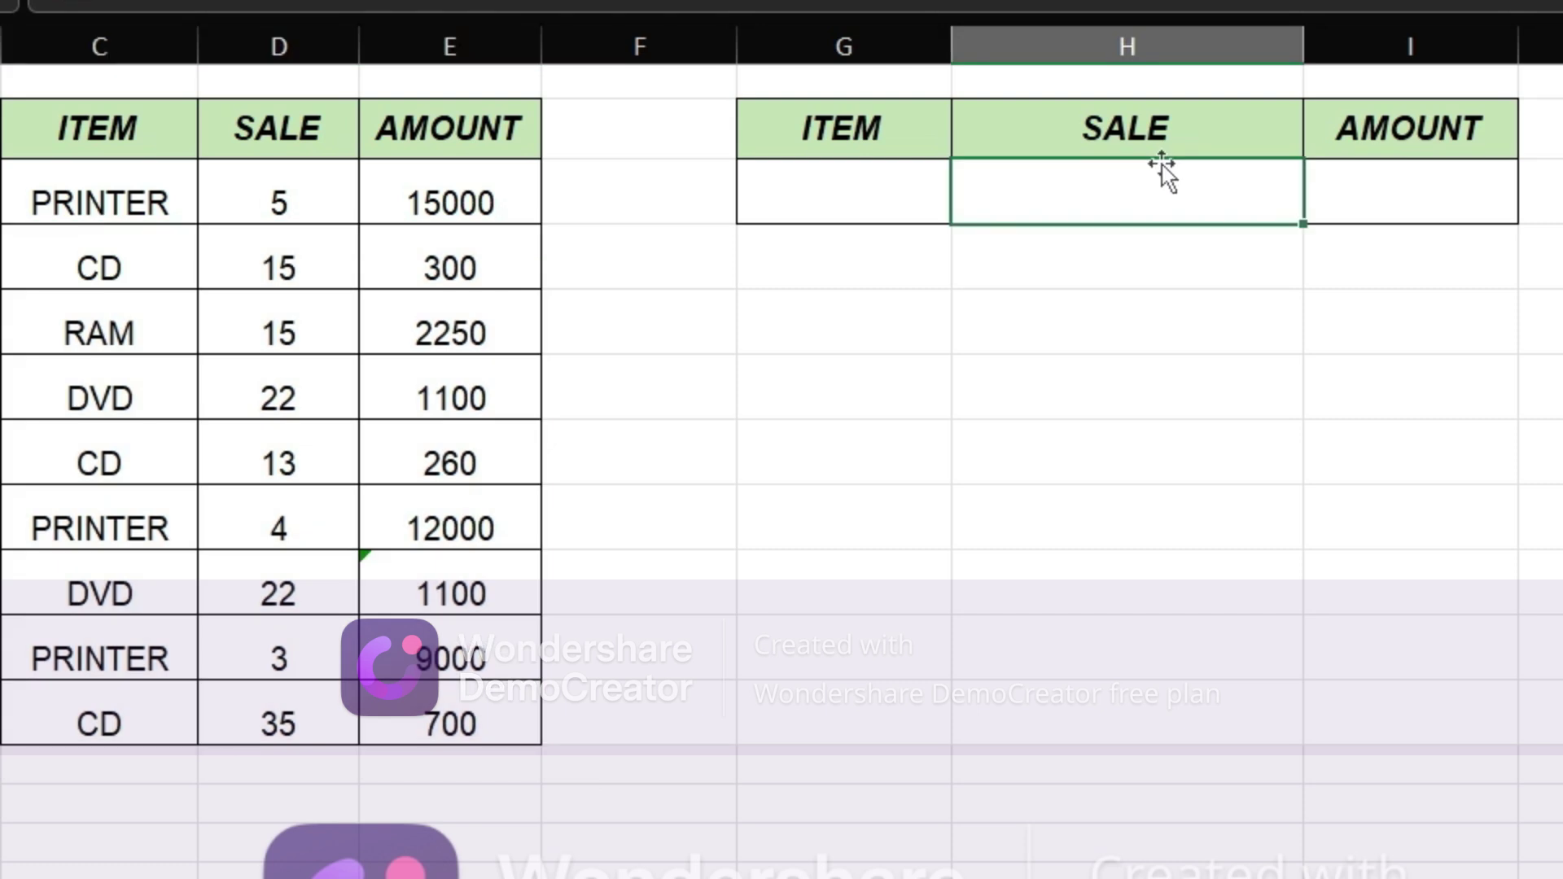
pyautogui.write('=S')
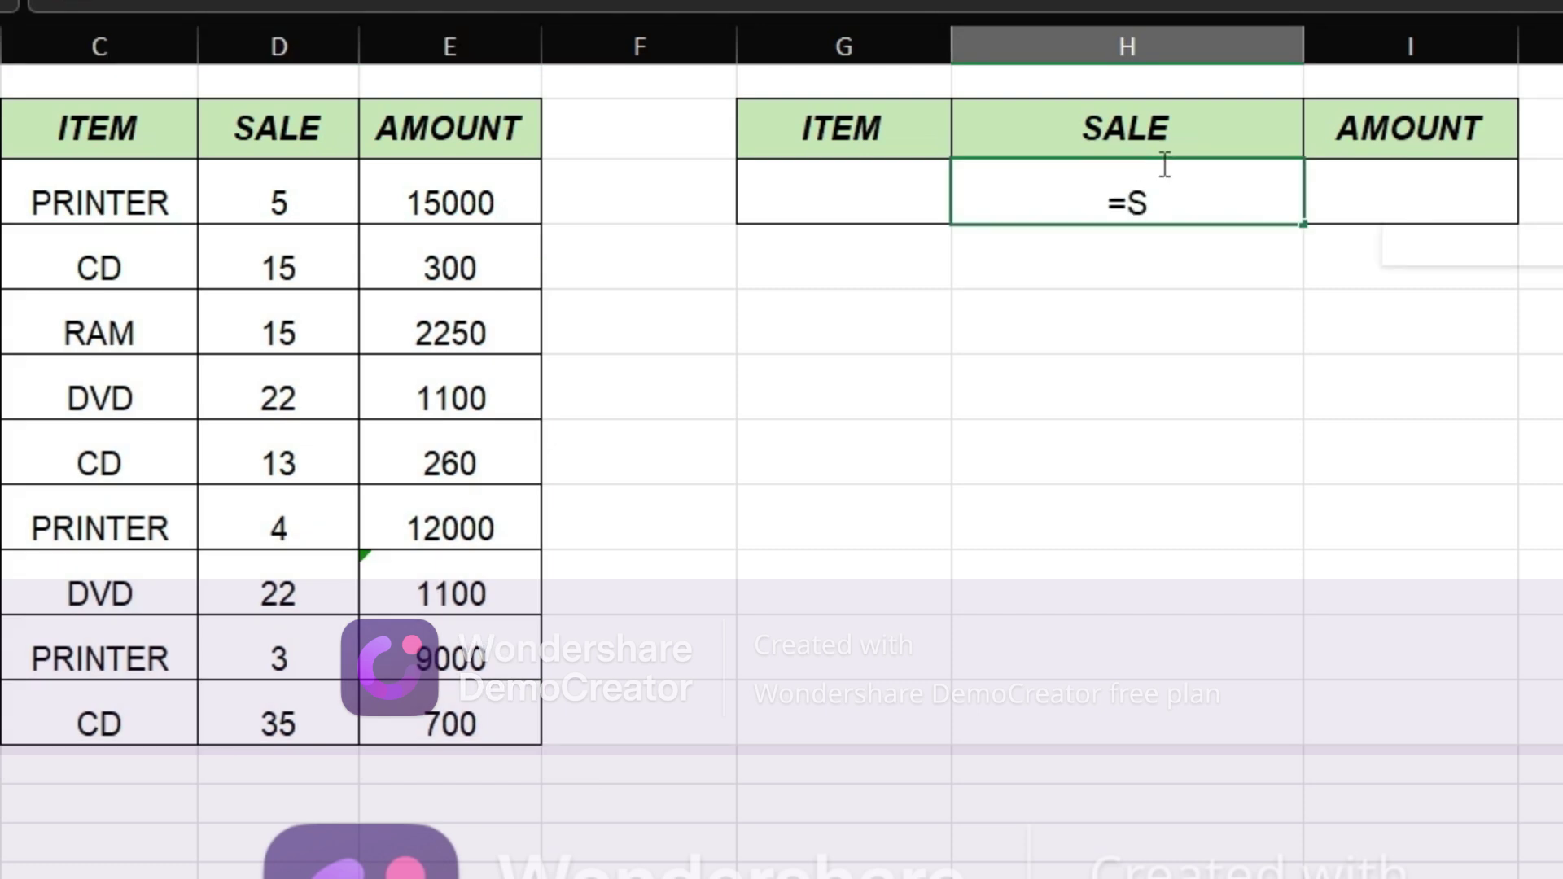
pyautogui.write('UMIF')
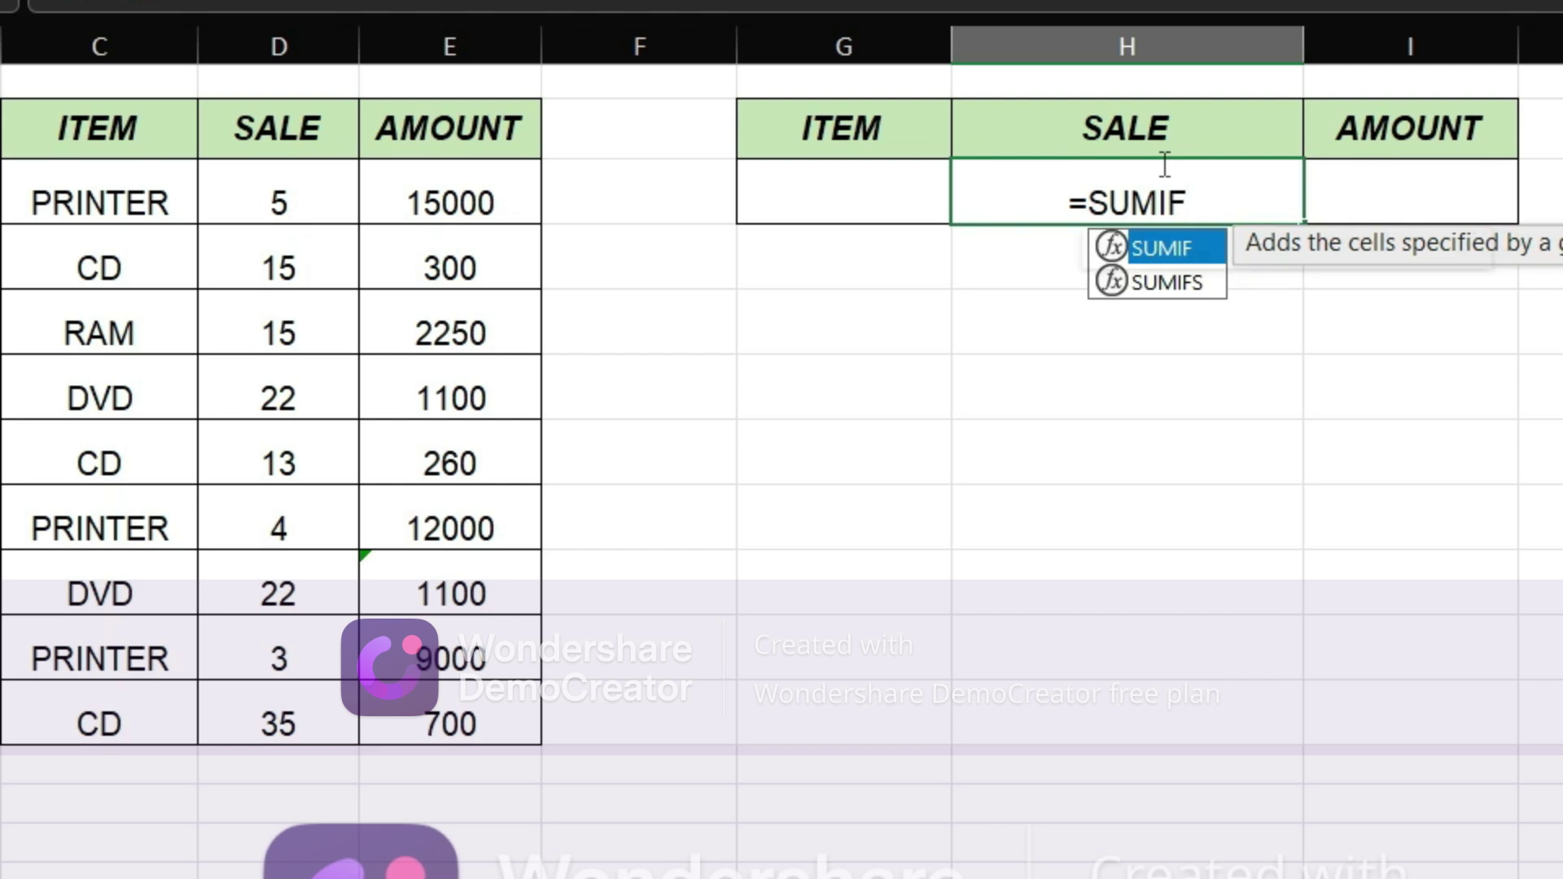
pyautogui.write('(')
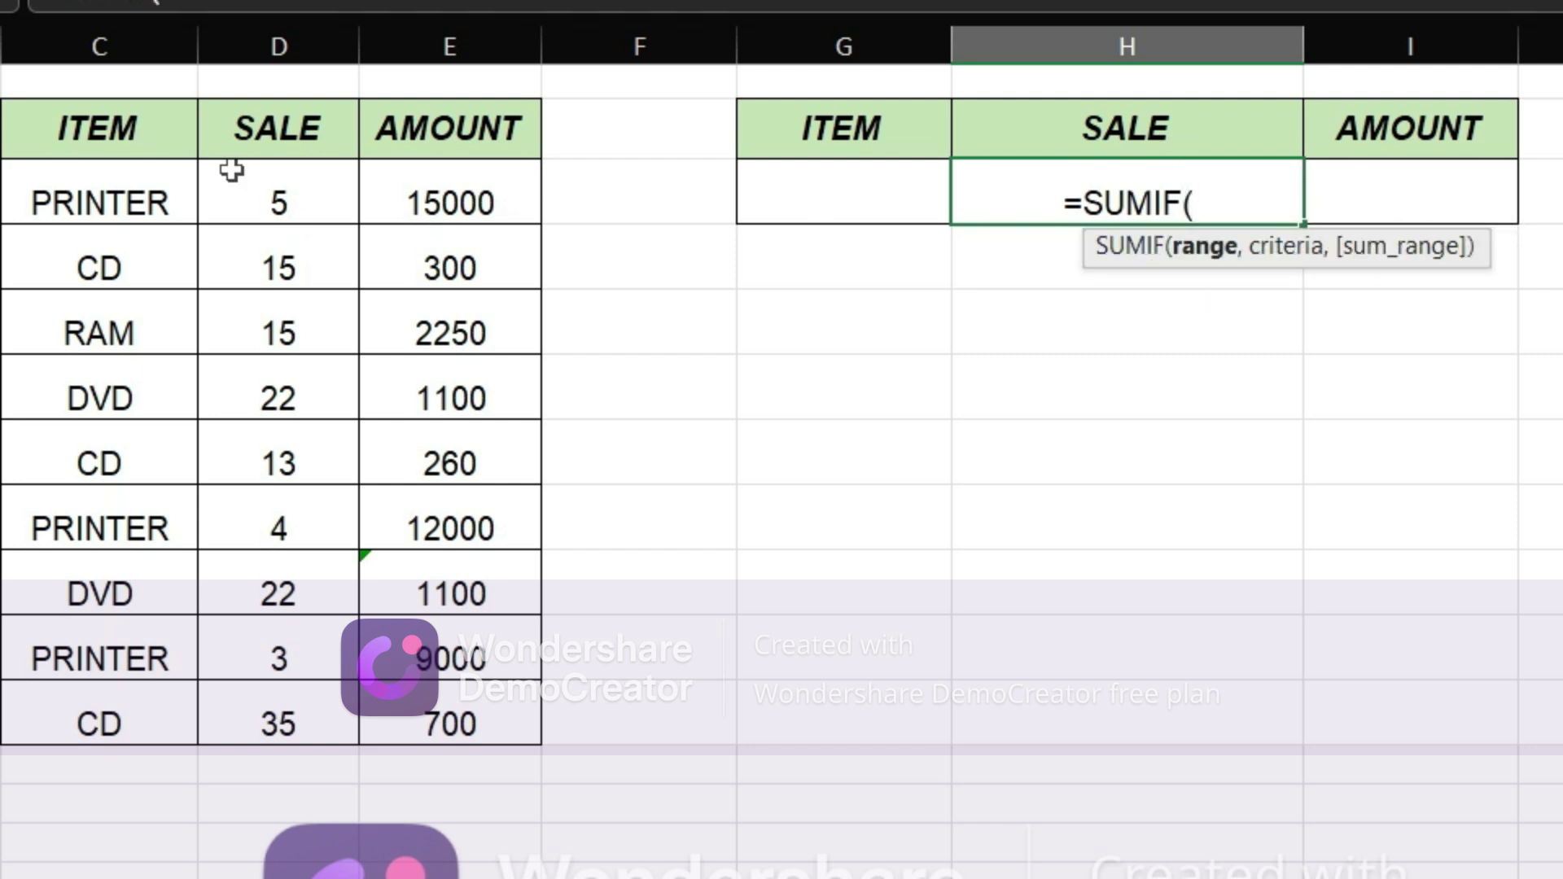
pyautogui.click(116, 206)
pyautogui.hotkey('ctrl', 'shift', 'Down')
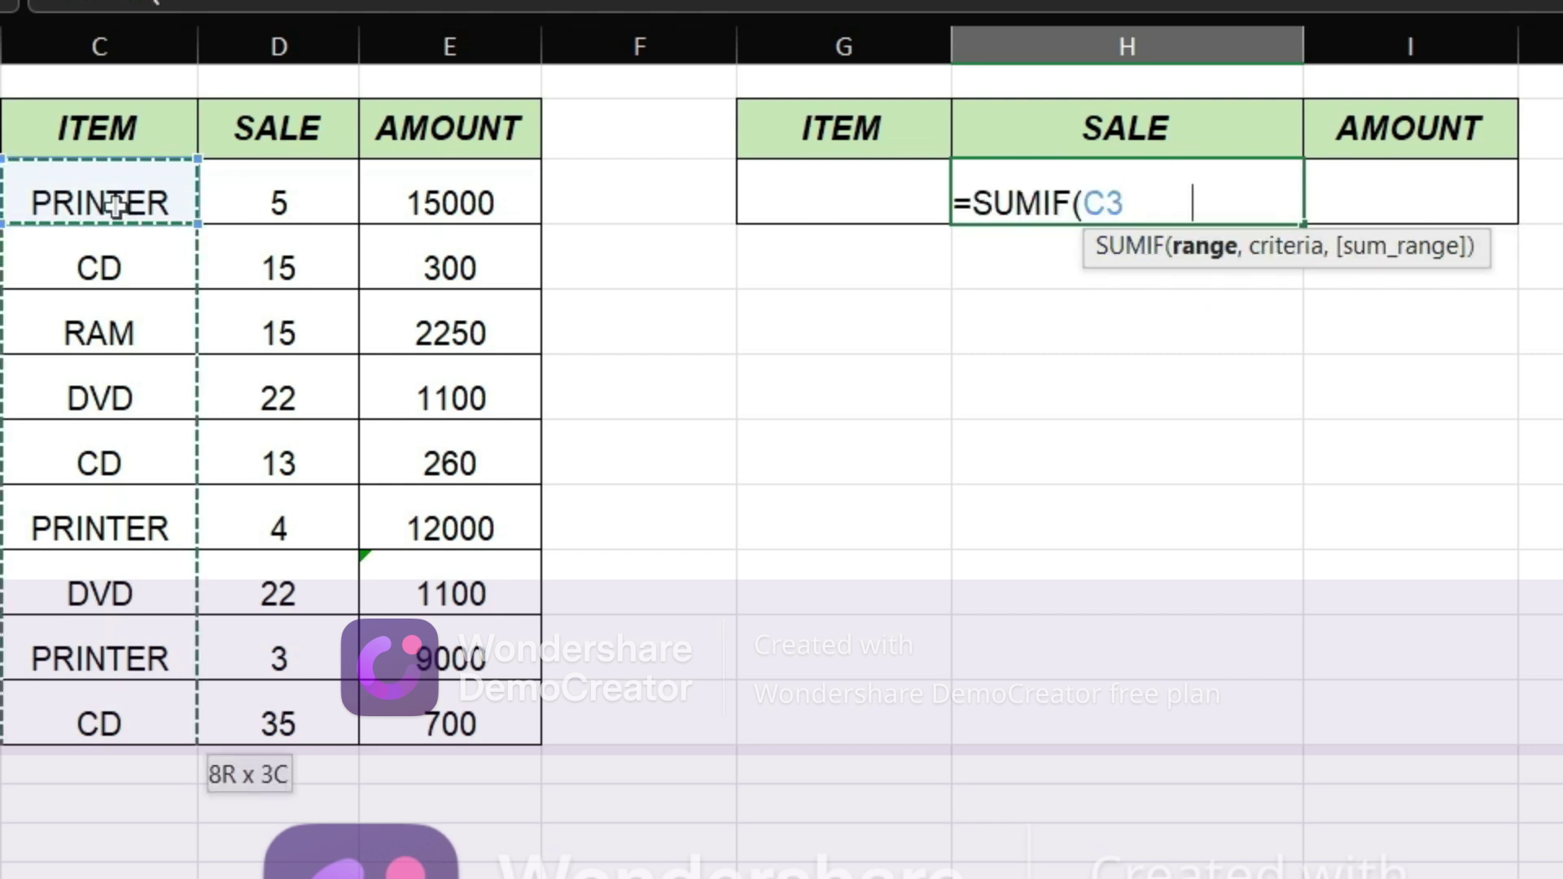
pyautogui.write(',')
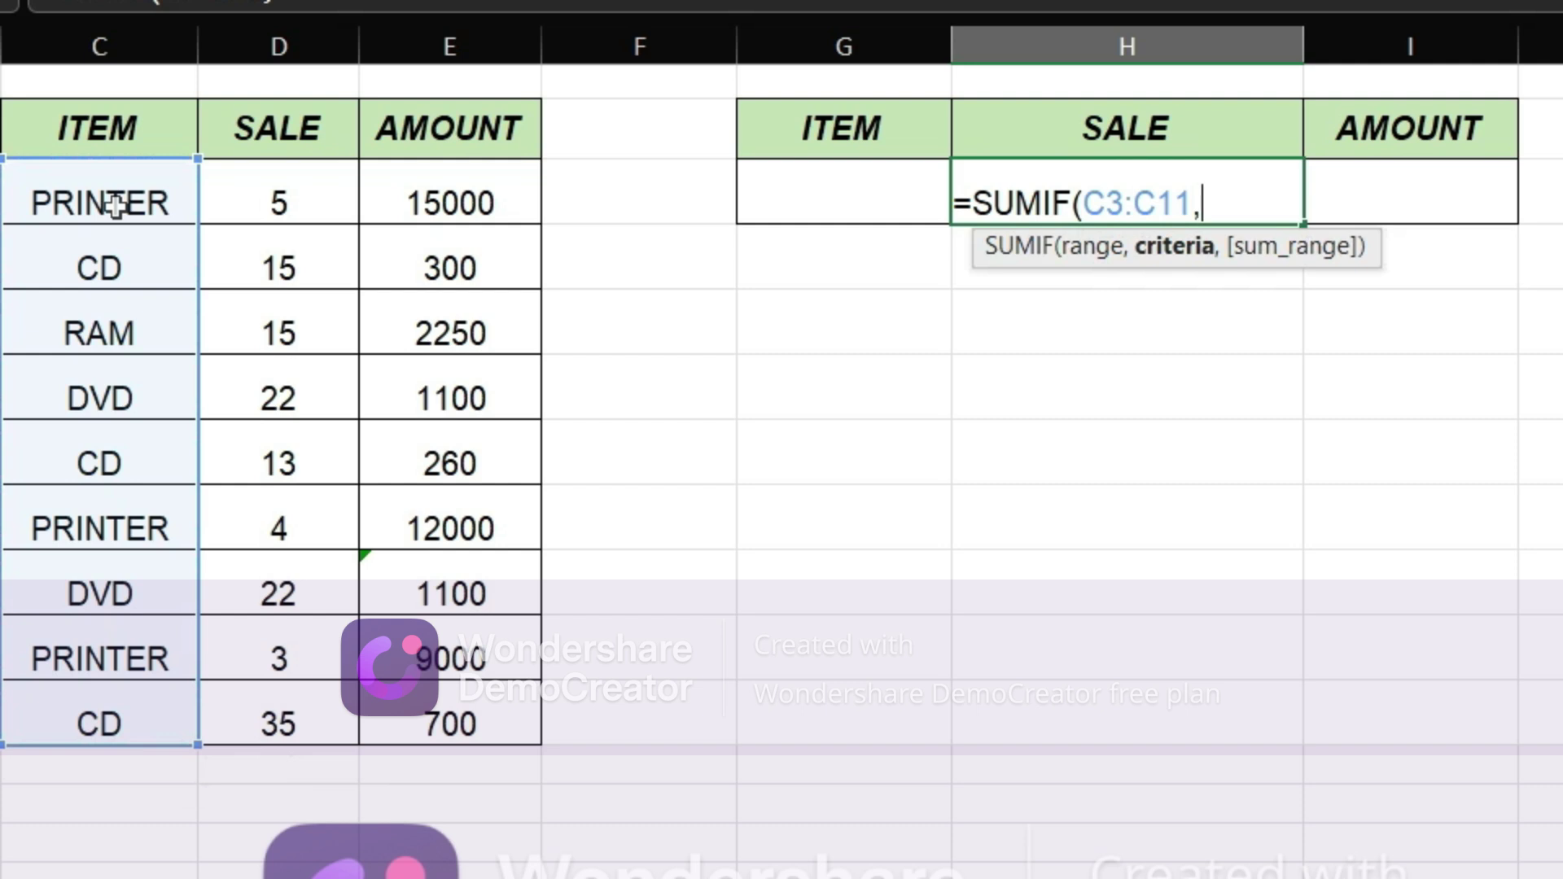
pyautogui.write('"')
pyautogui.press('BackSpace')
pyautogui.click(816, 167)
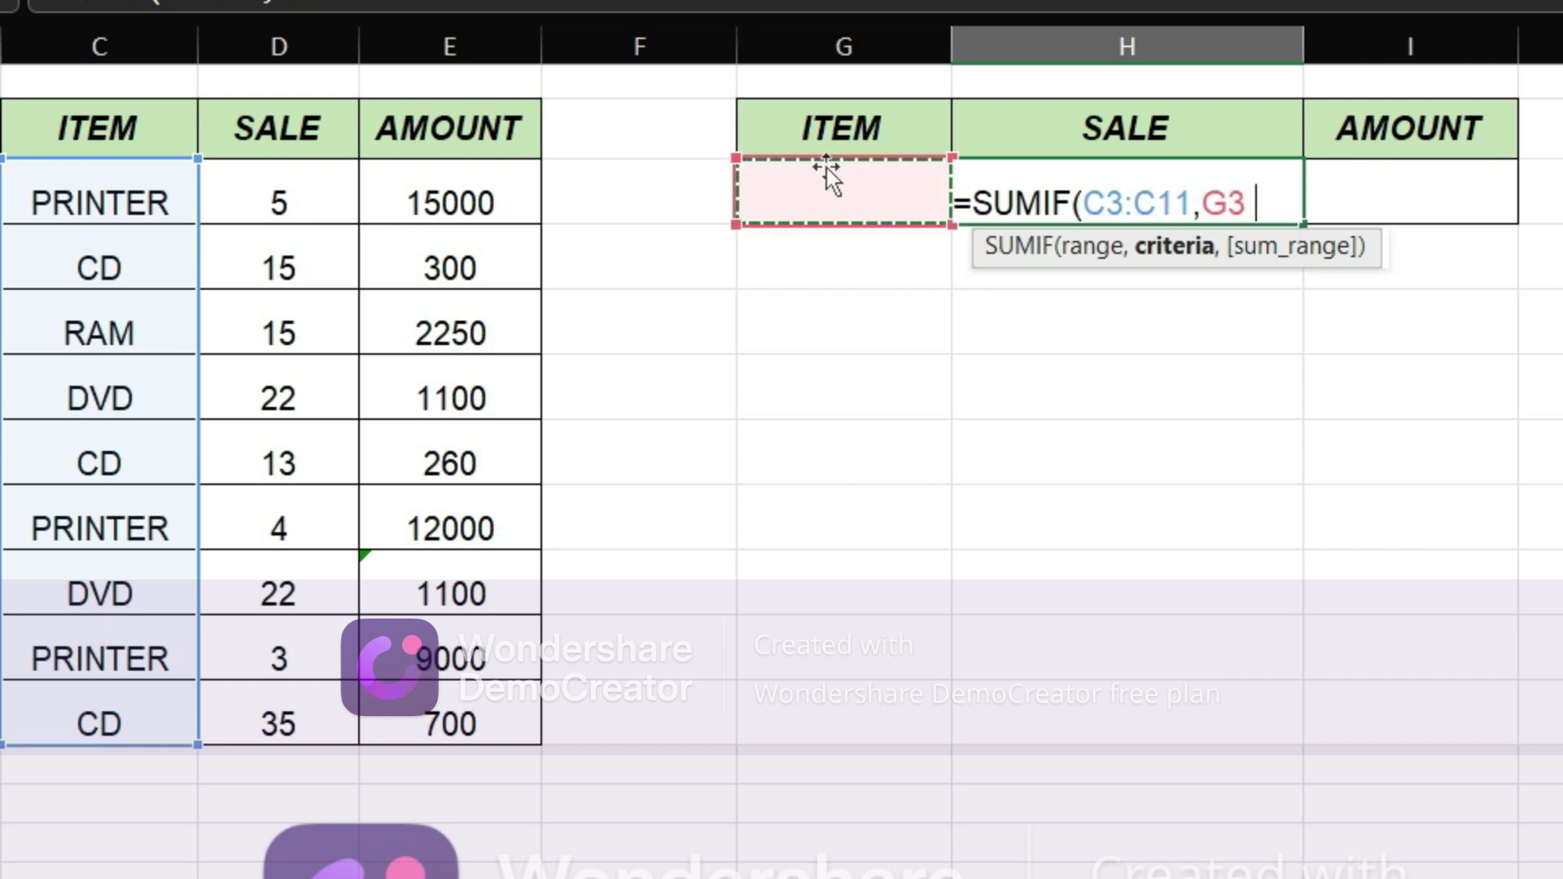
pyautogui.write(',')
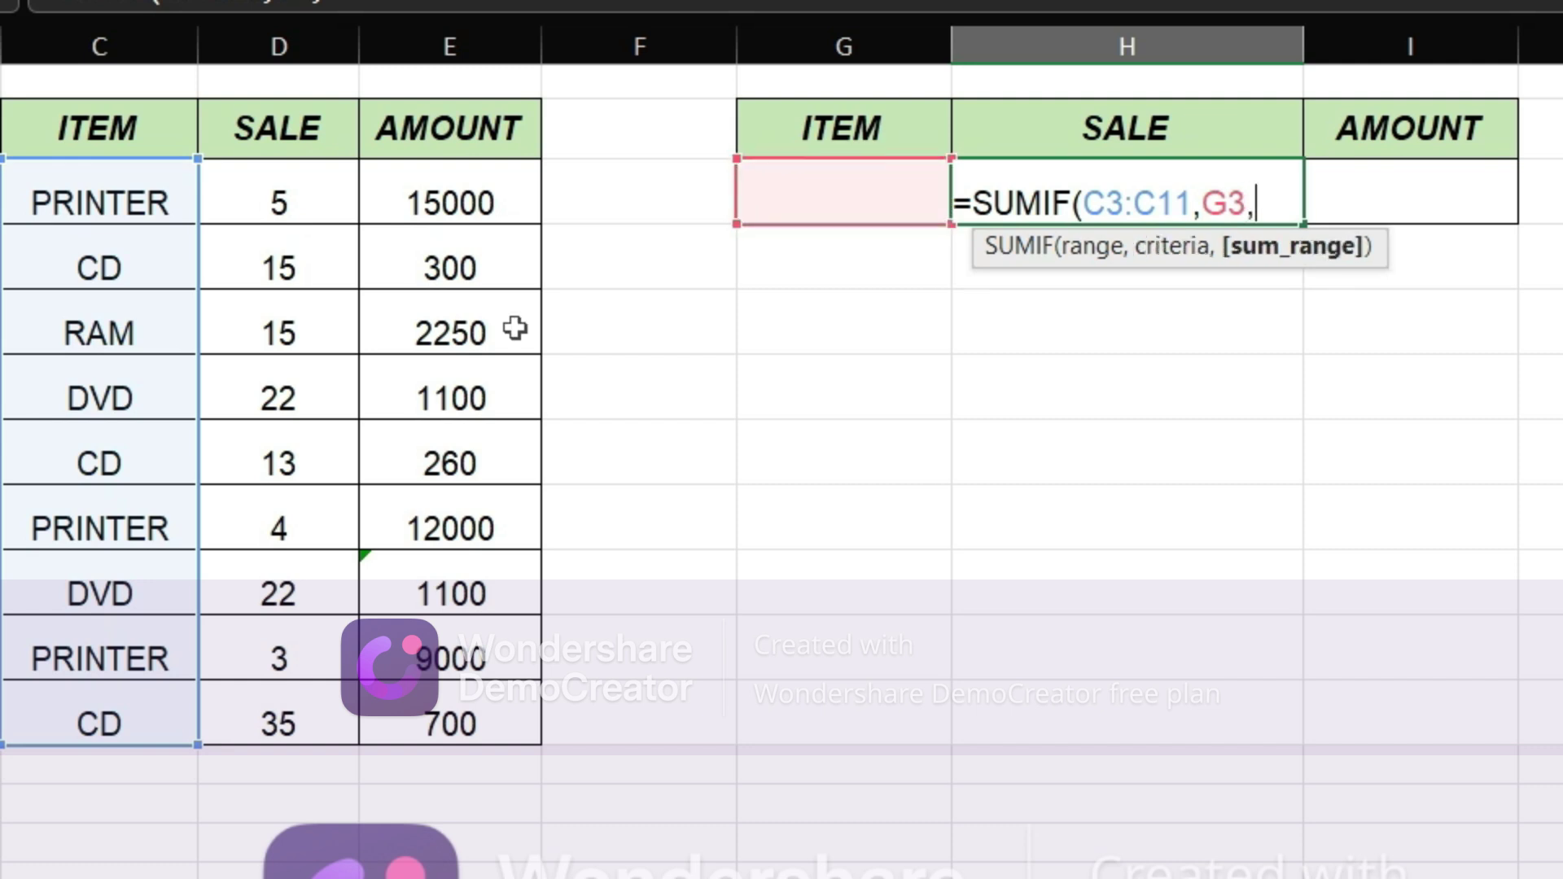
pyautogui.click(301, 202)
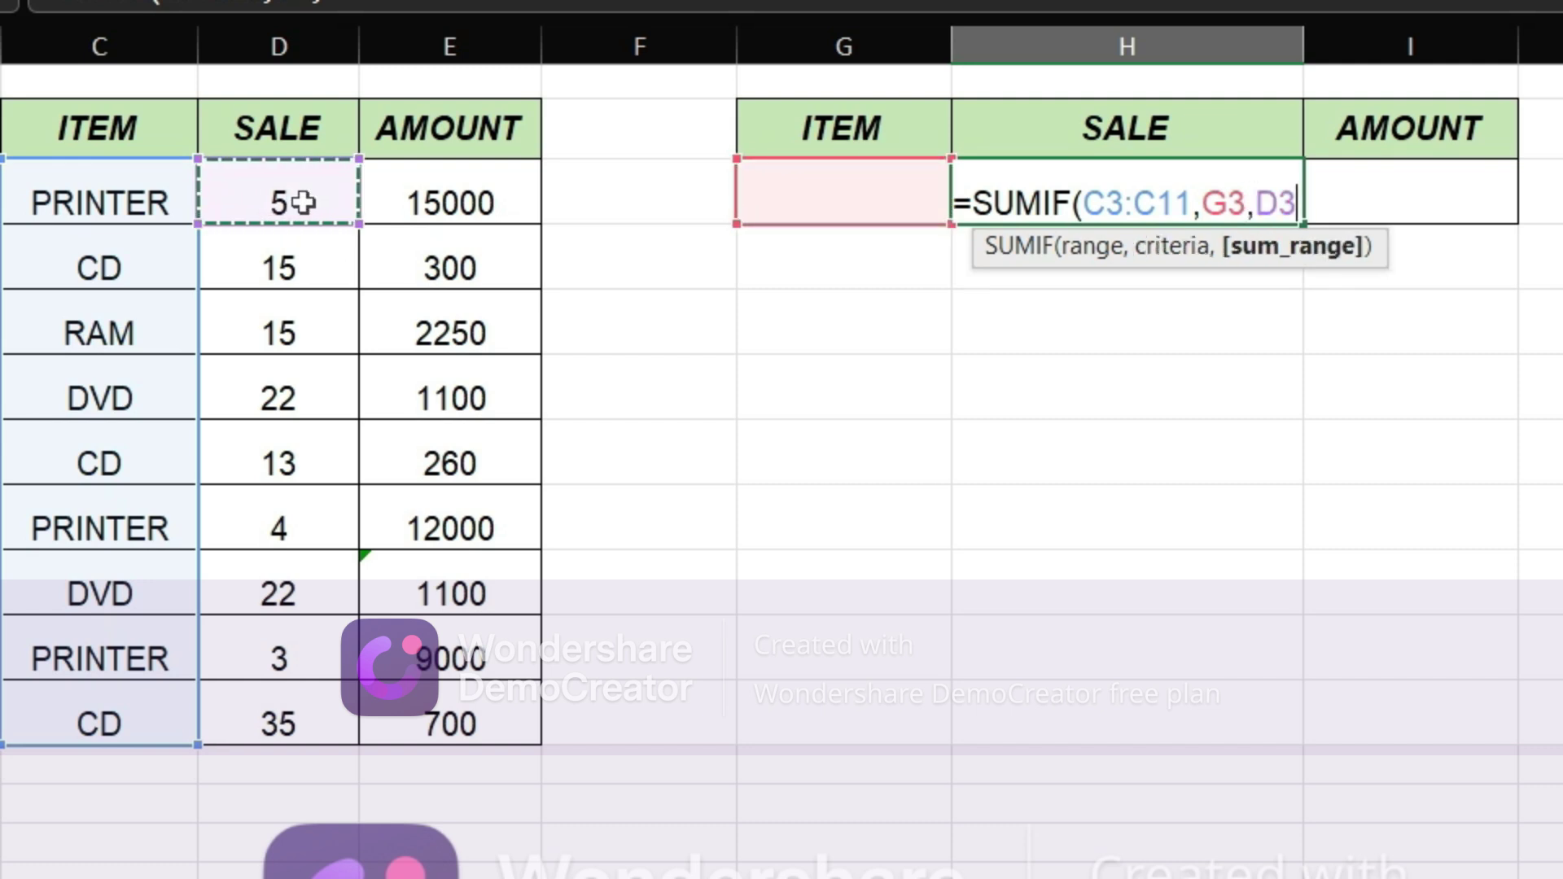
pyautogui.hotkey('ctrl', 'shift', 'Down')
pyautogui.write(')')
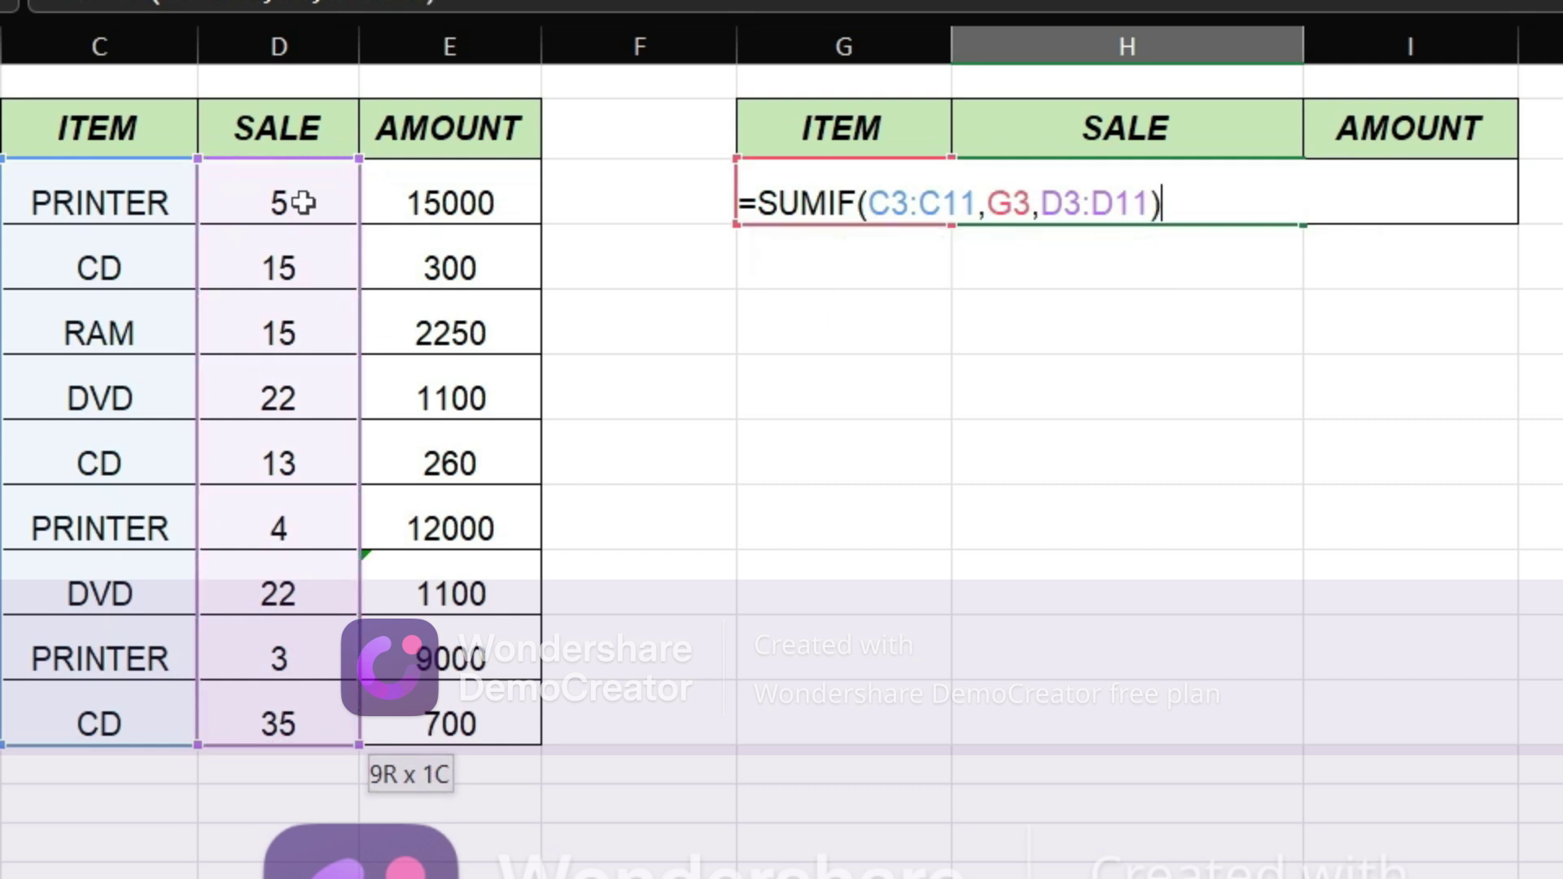
pyautogui.press('Return')
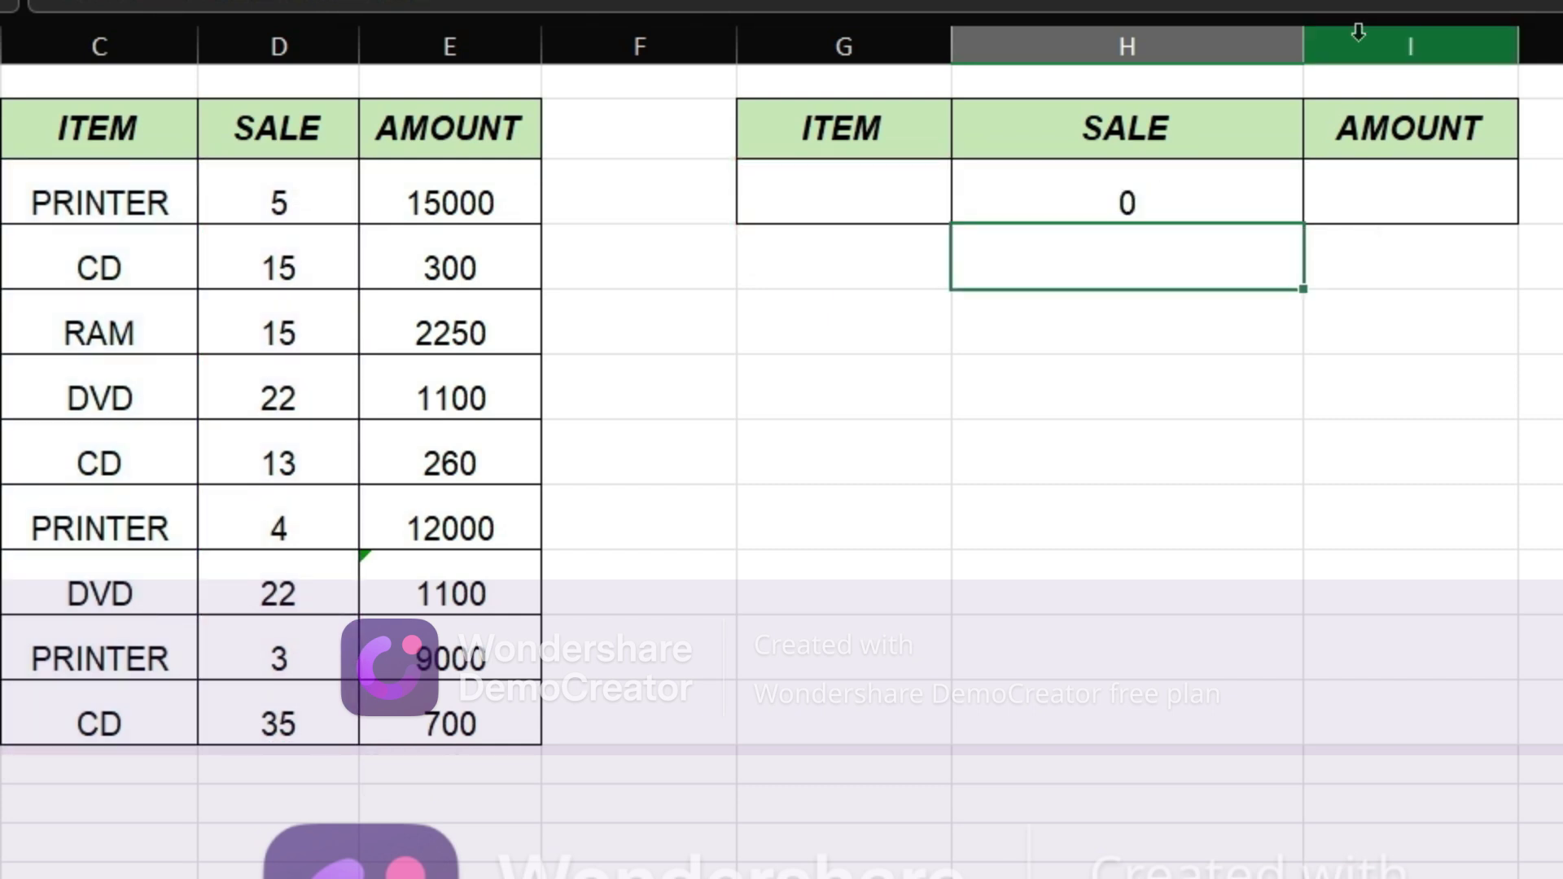
# Enter =SUMIF(C3:C11,G3,E3:E11) in I3 to total the AMOUNT values for the item in G3.
pyautogui.click(1394, 206)
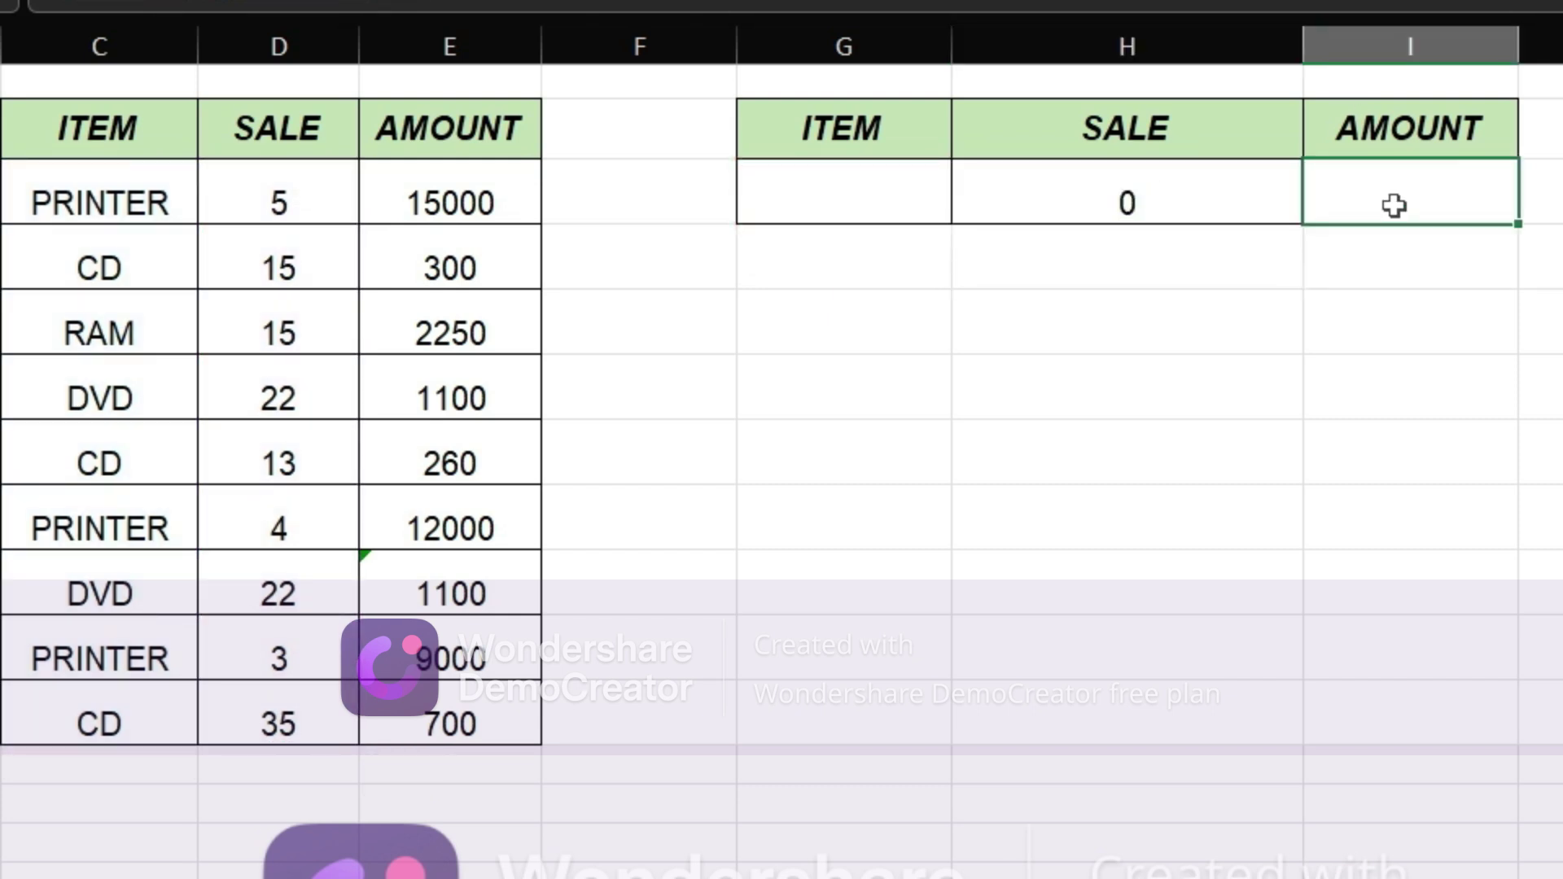
pyautogui.write('=SUMIF(')
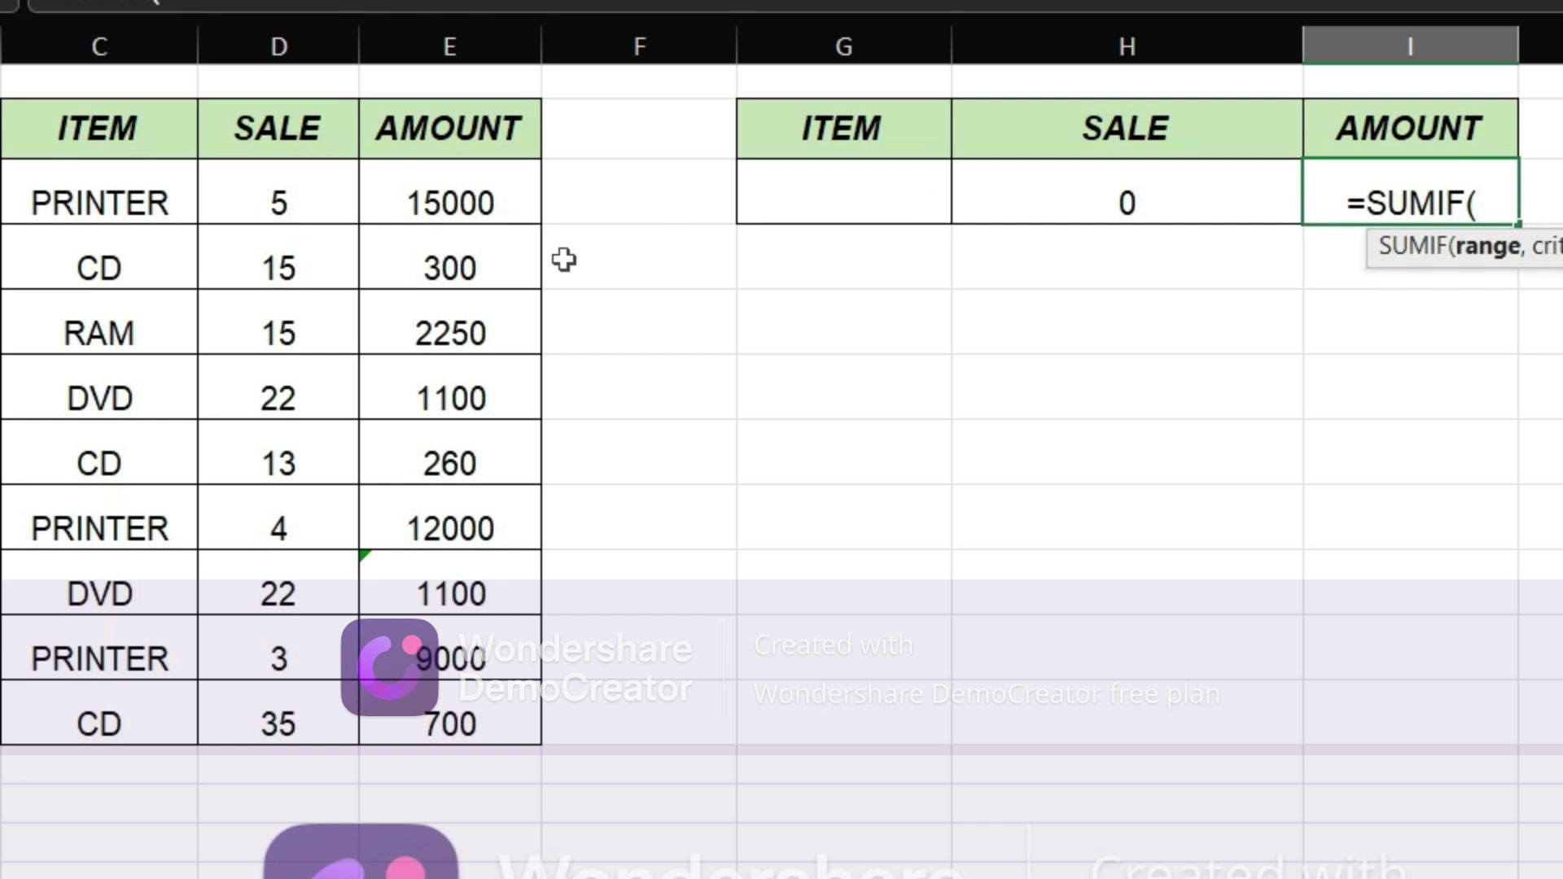
pyautogui.click(145, 199)
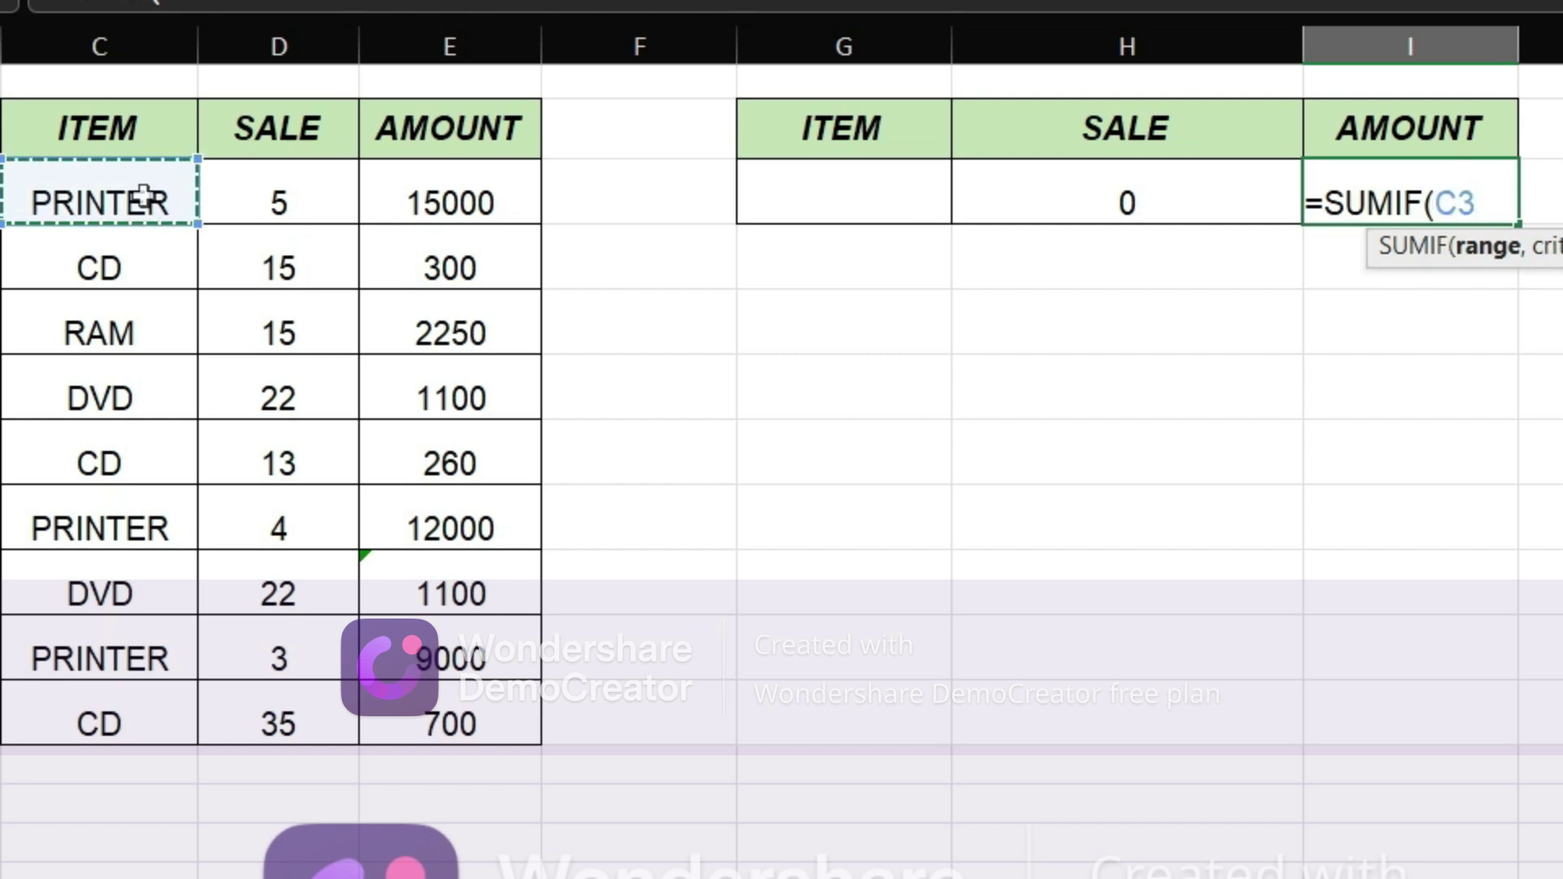
pyautogui.hotkey('ctrl', 'shift', 'Down')
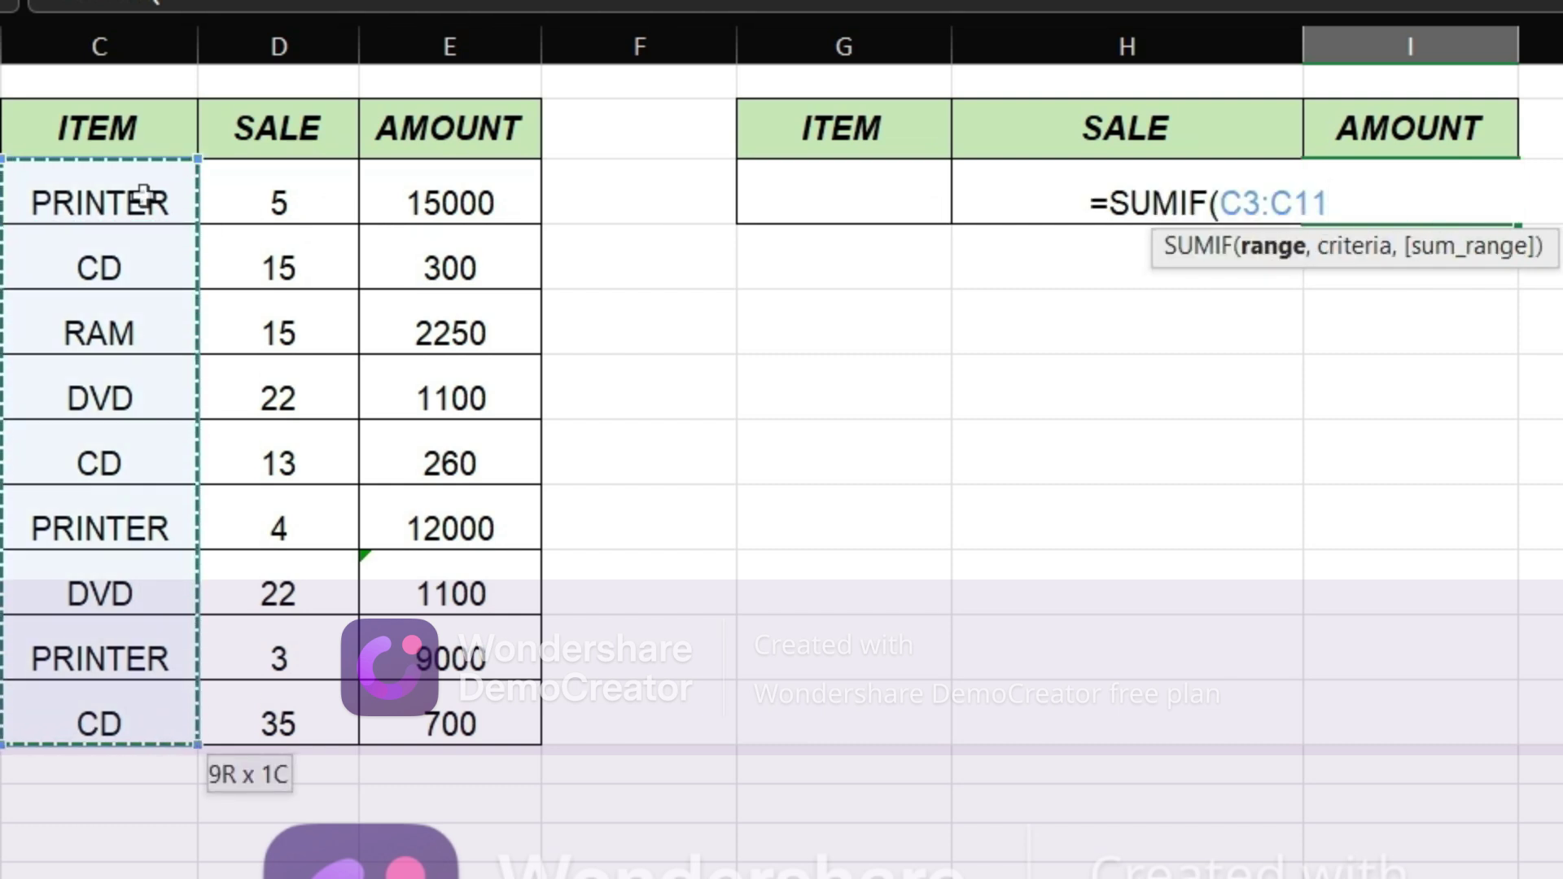
pyautogui.write(',')
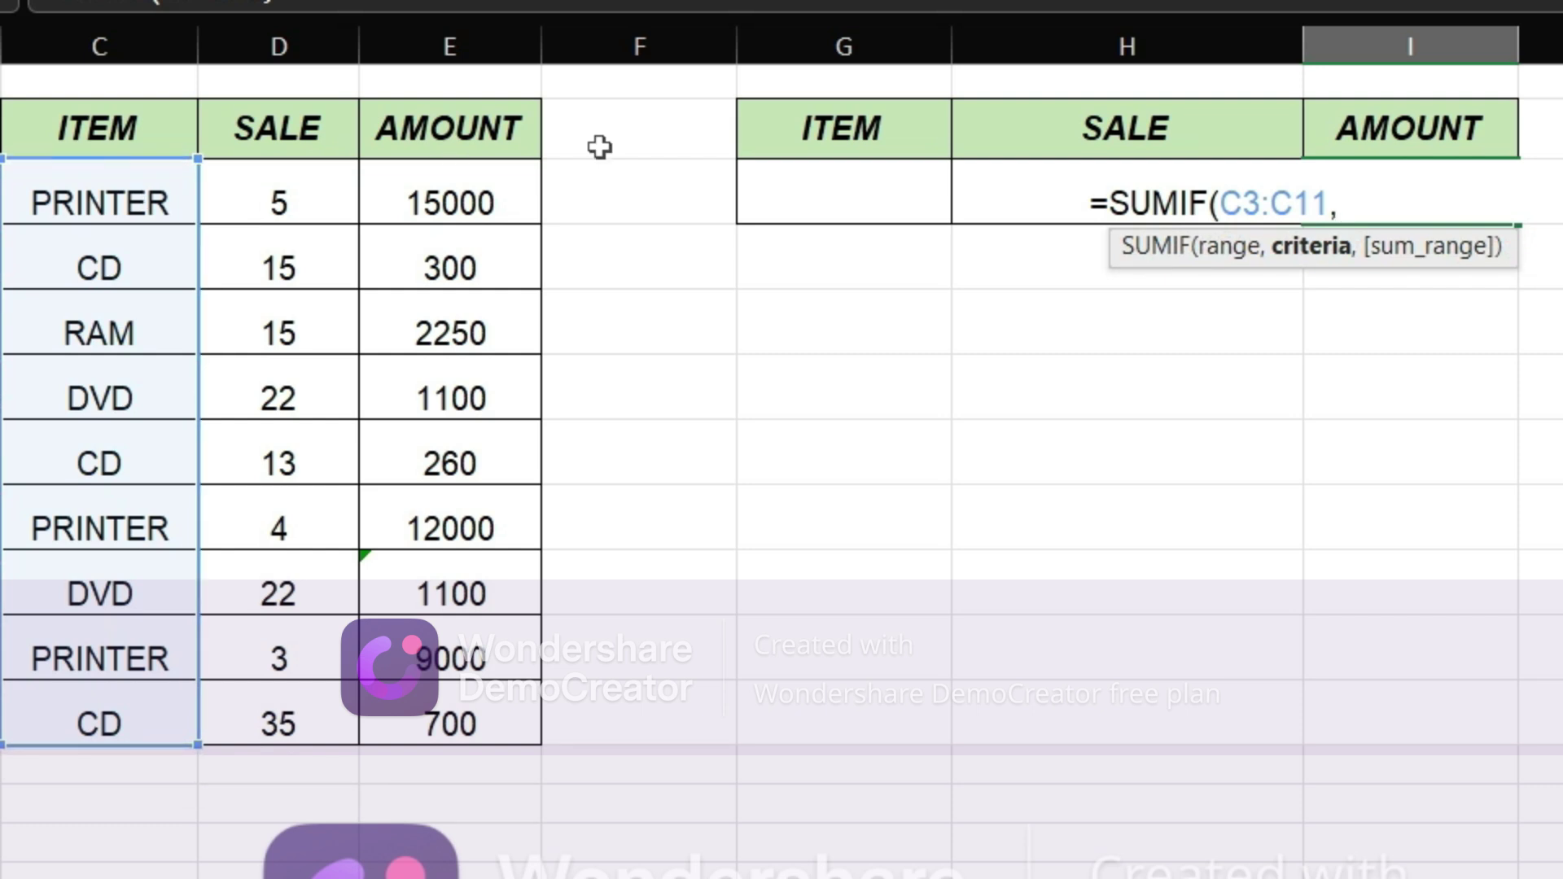
pyautogui.click(875, 171)
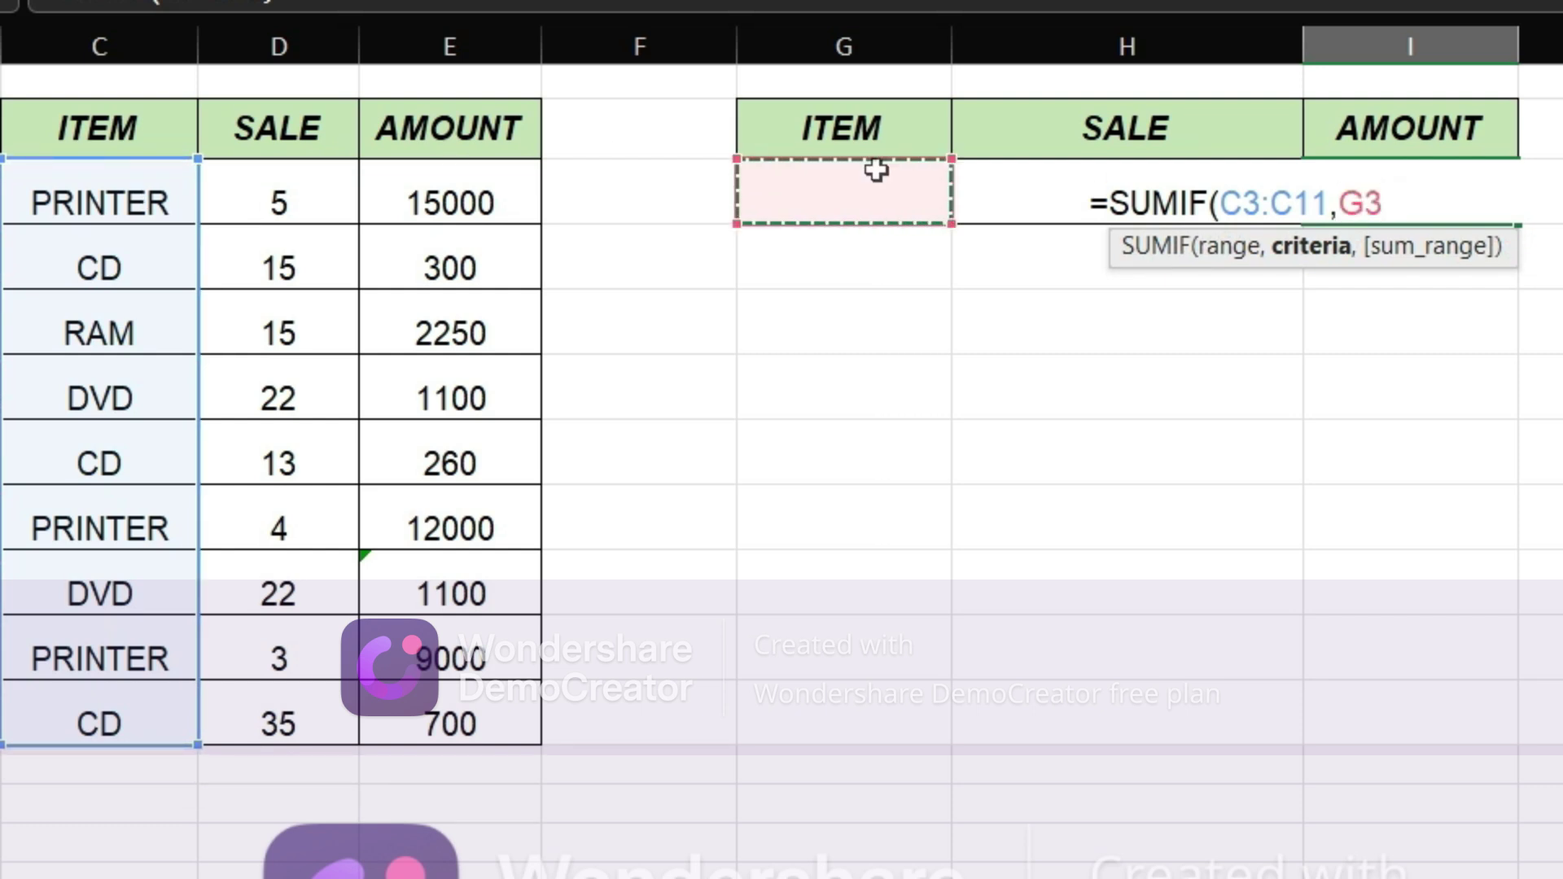
pyautogui.write(',')
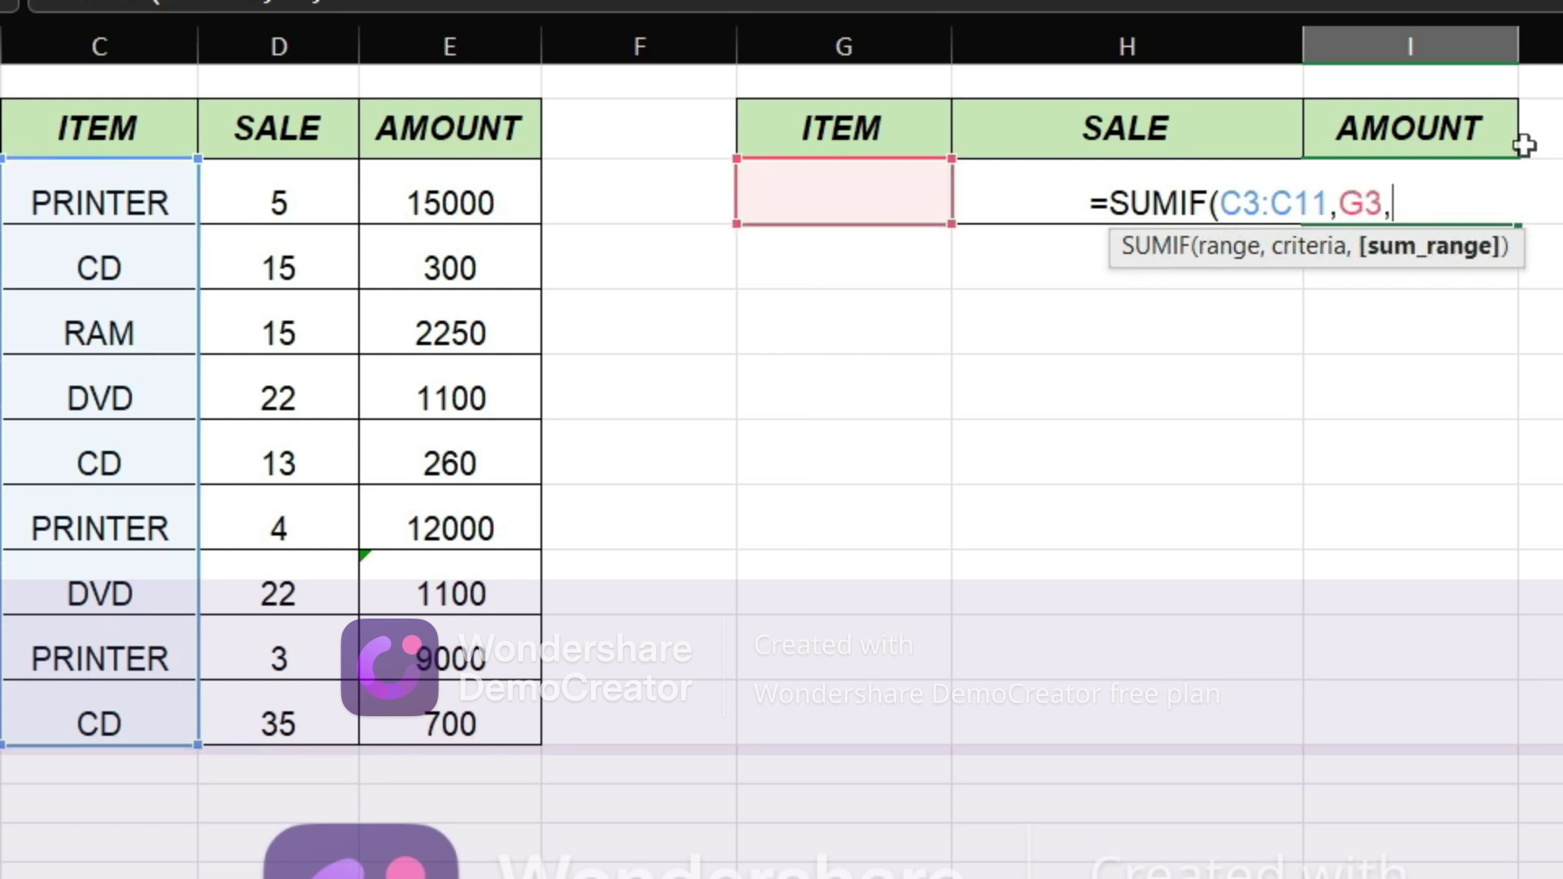
pyautogui.click(450, 203)
pyautogui.hotkey('ctrl', 'shift', 'Down')
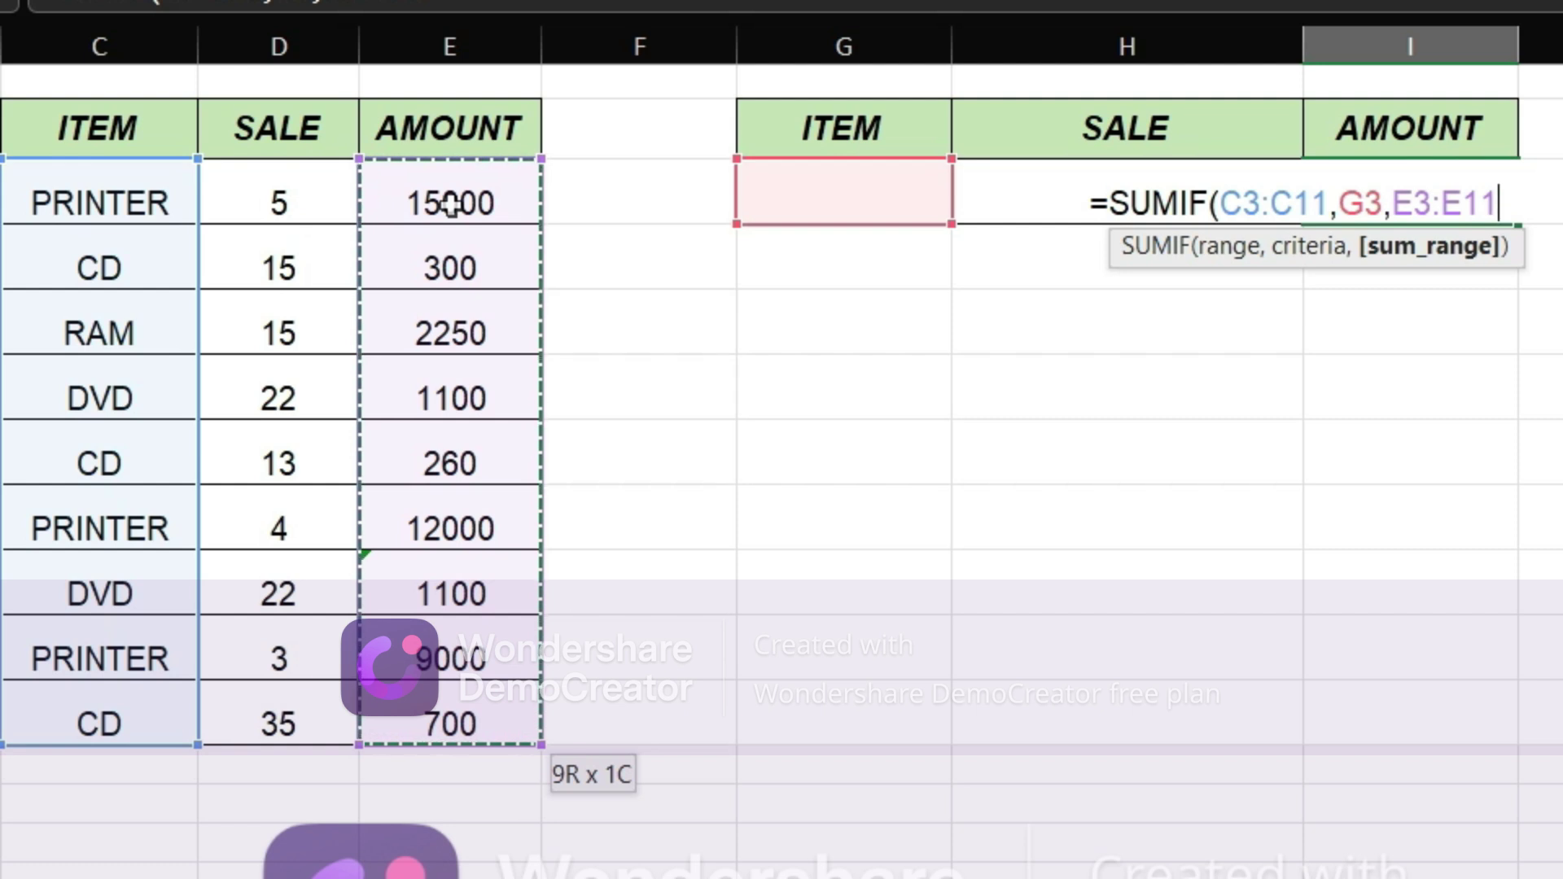
pyautogui.write(')')
pyautogui.press('Return')
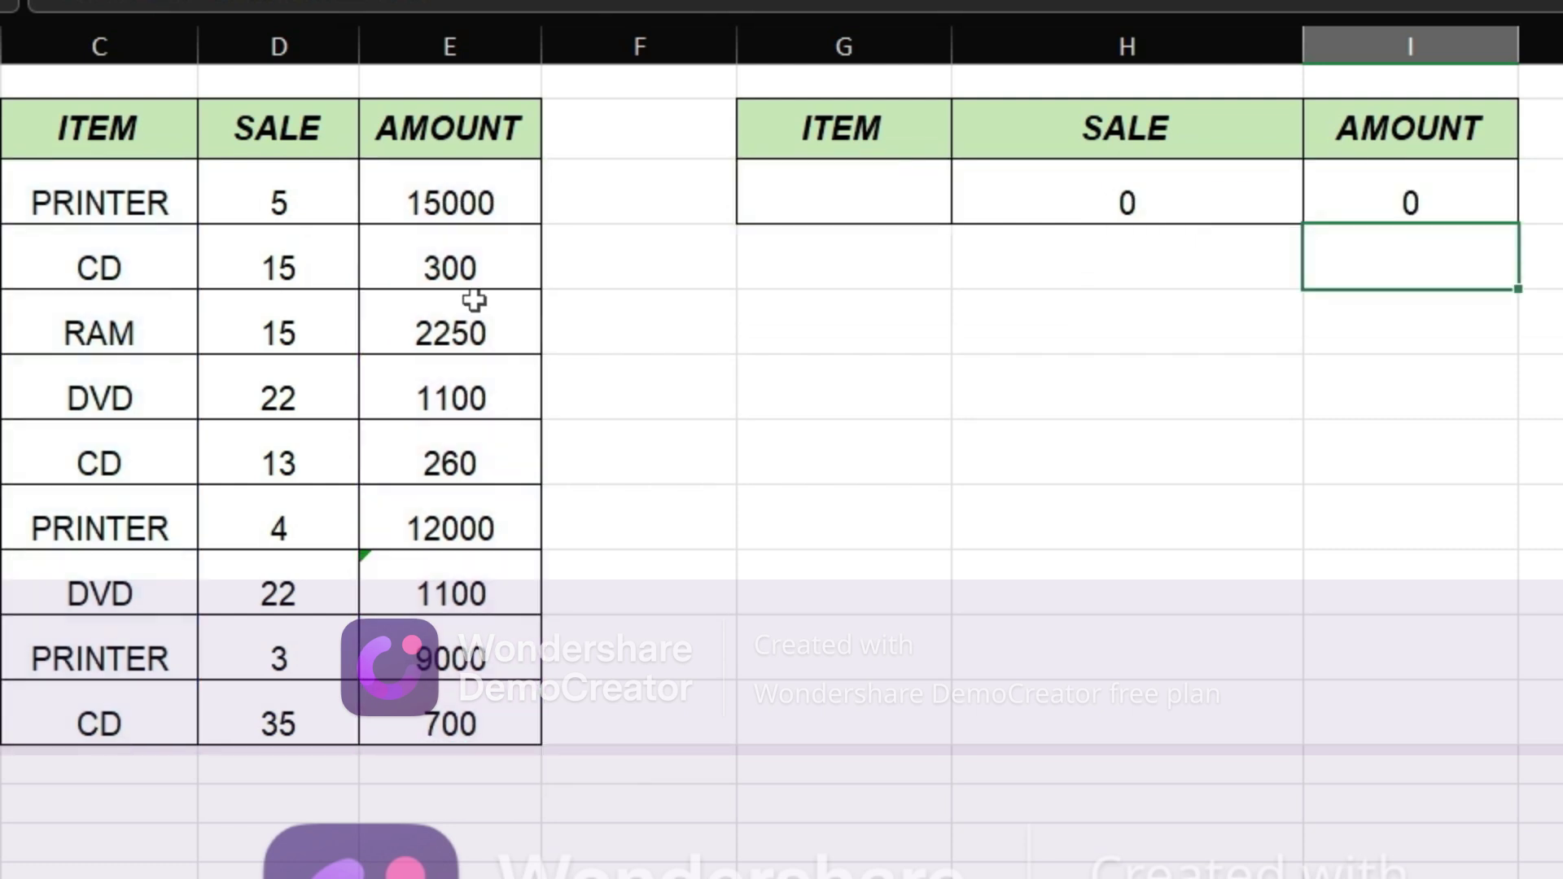
# Enter RAM as the item in G3 and highlight the RAM row, C5:E5, in gold.
pyautogui.click(813, 175)
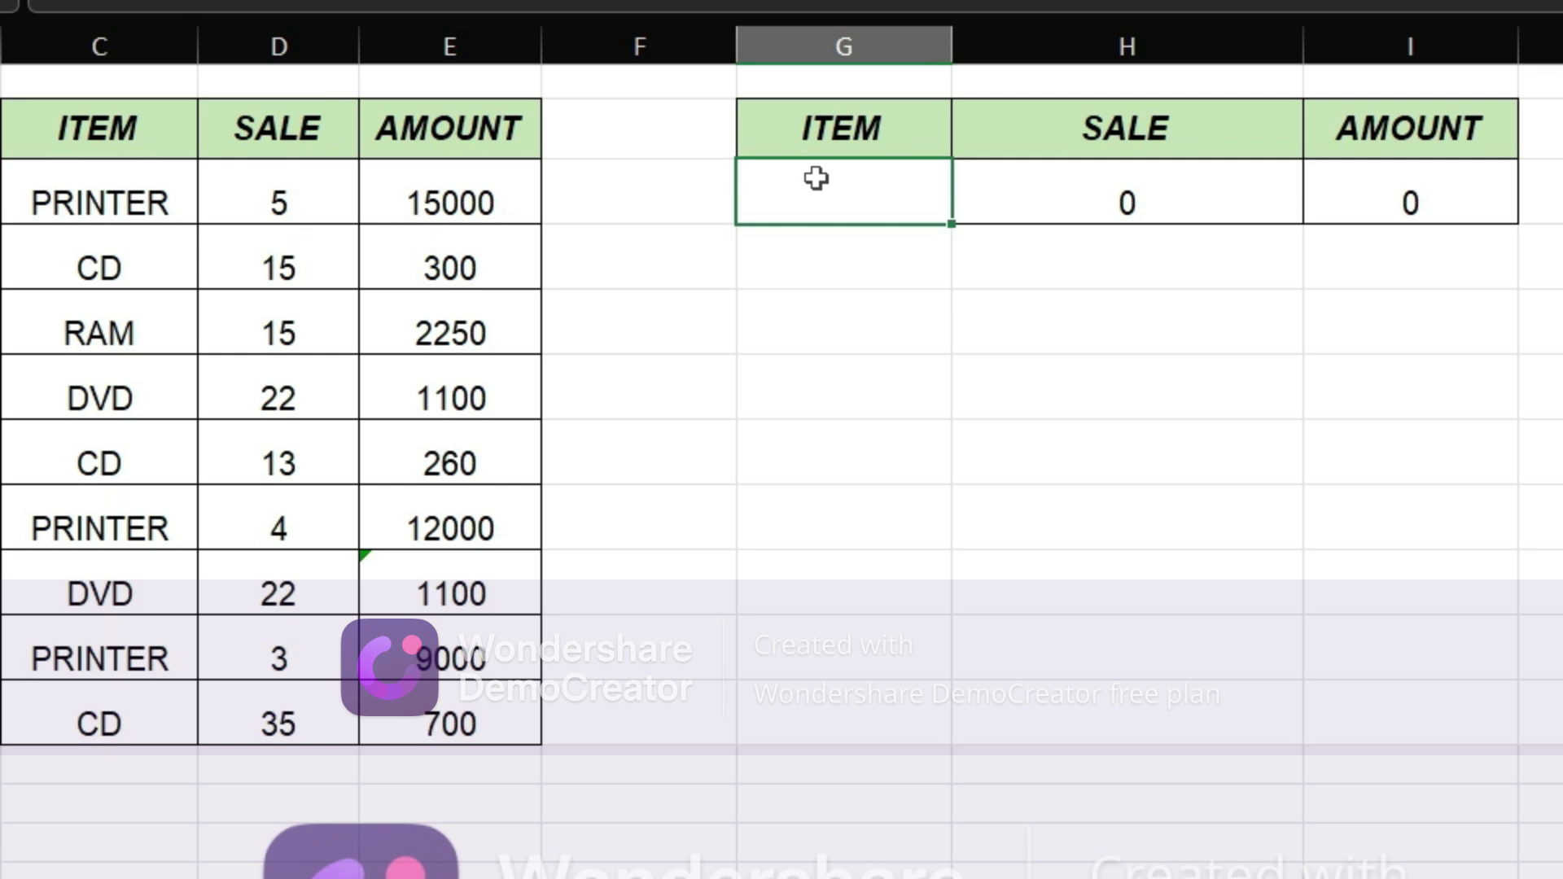
pyautogui.write('RAM')
pyautogui.press('Return')
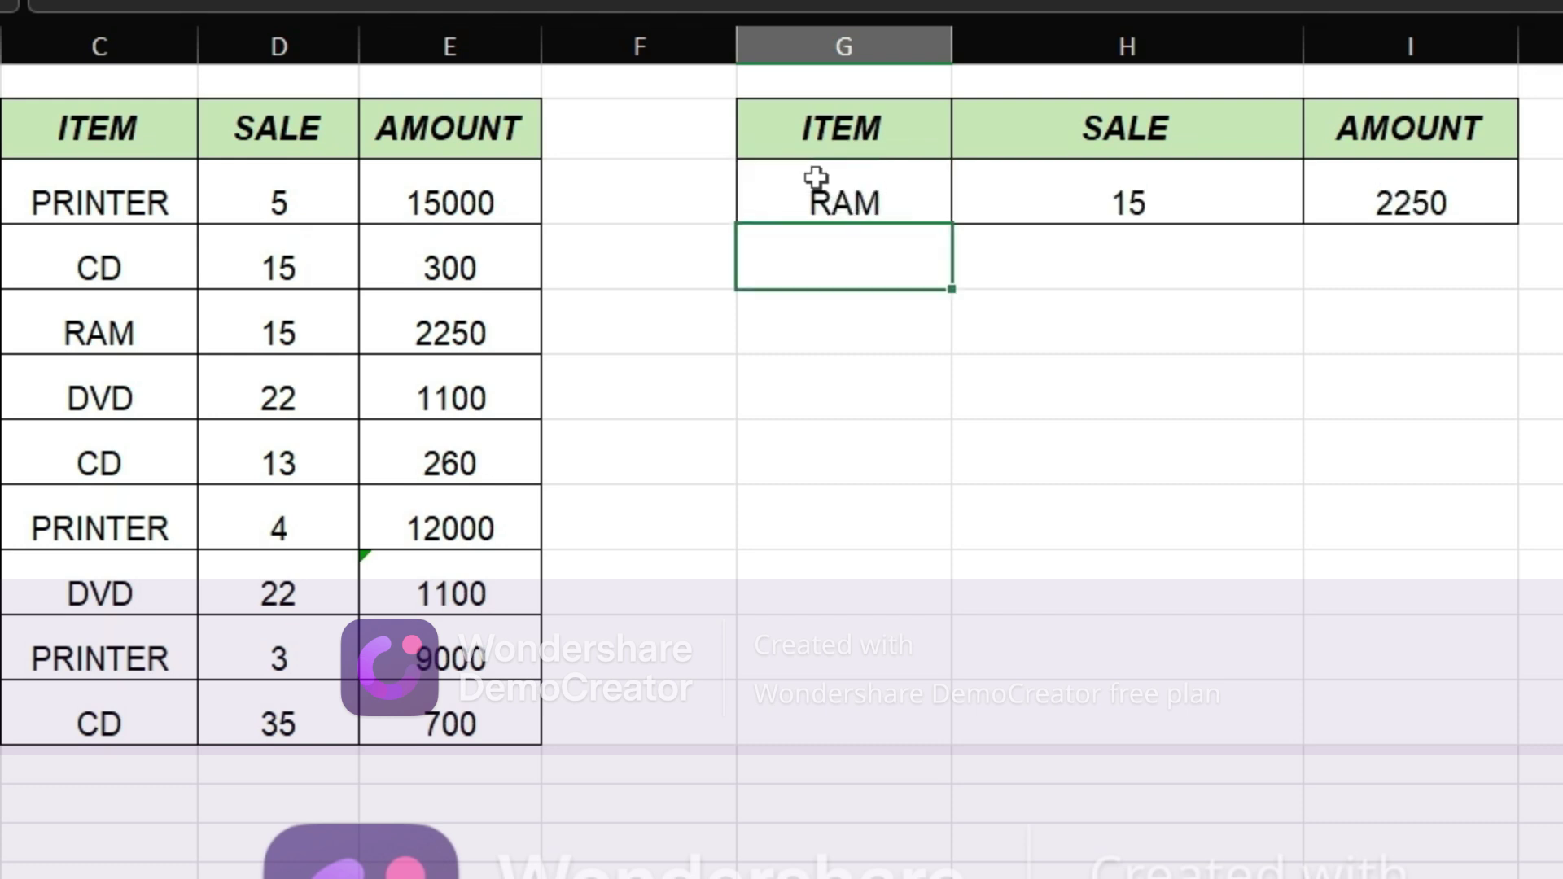
pyautogui.click(662, 374)
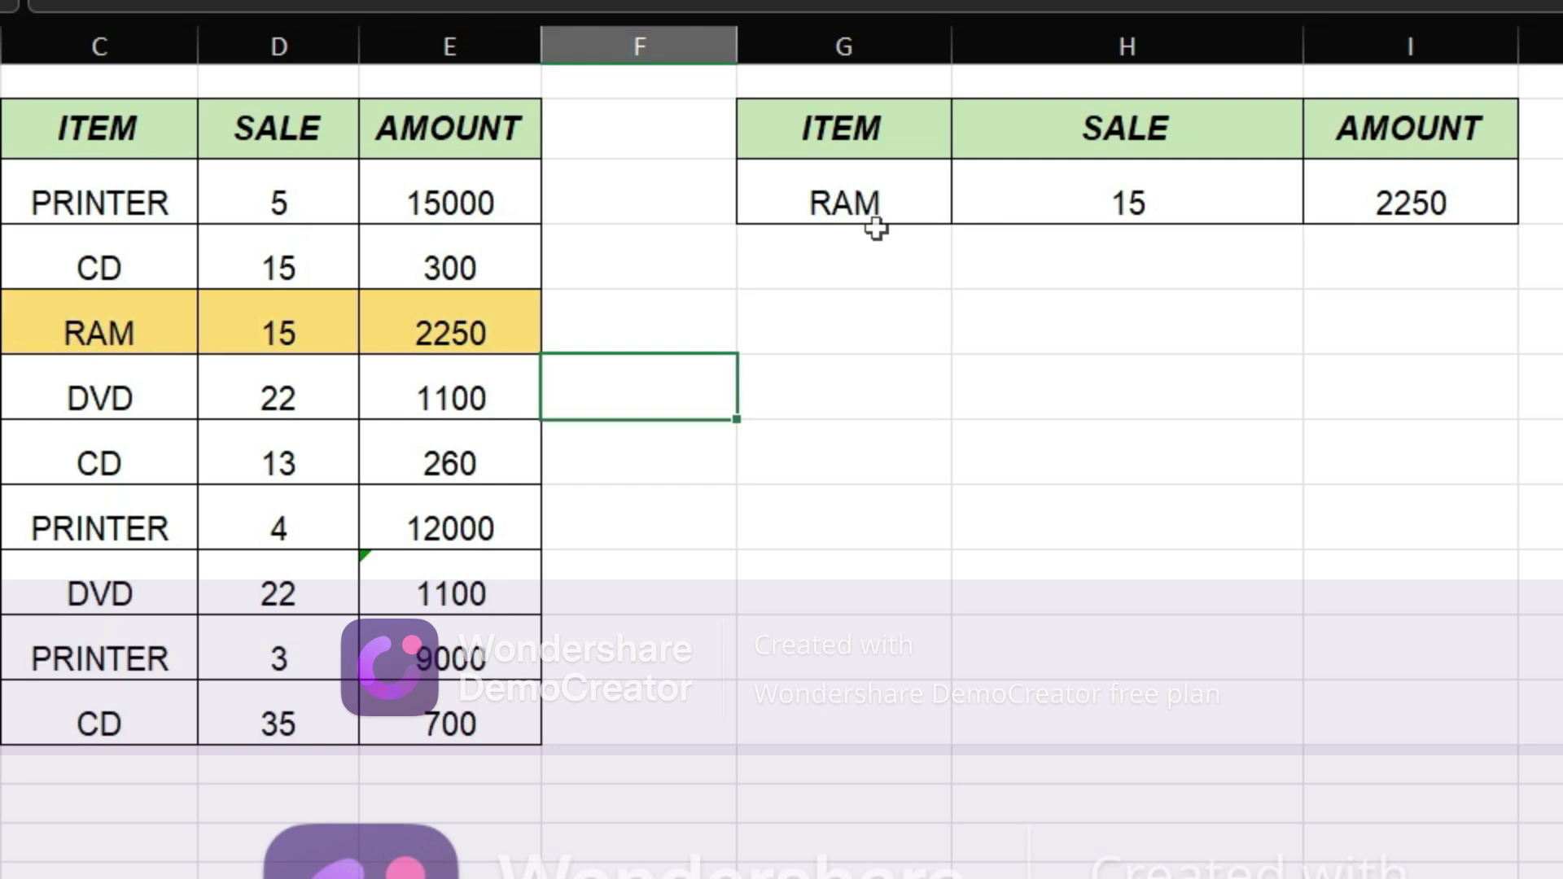
pyautogui.click(1165, 207)
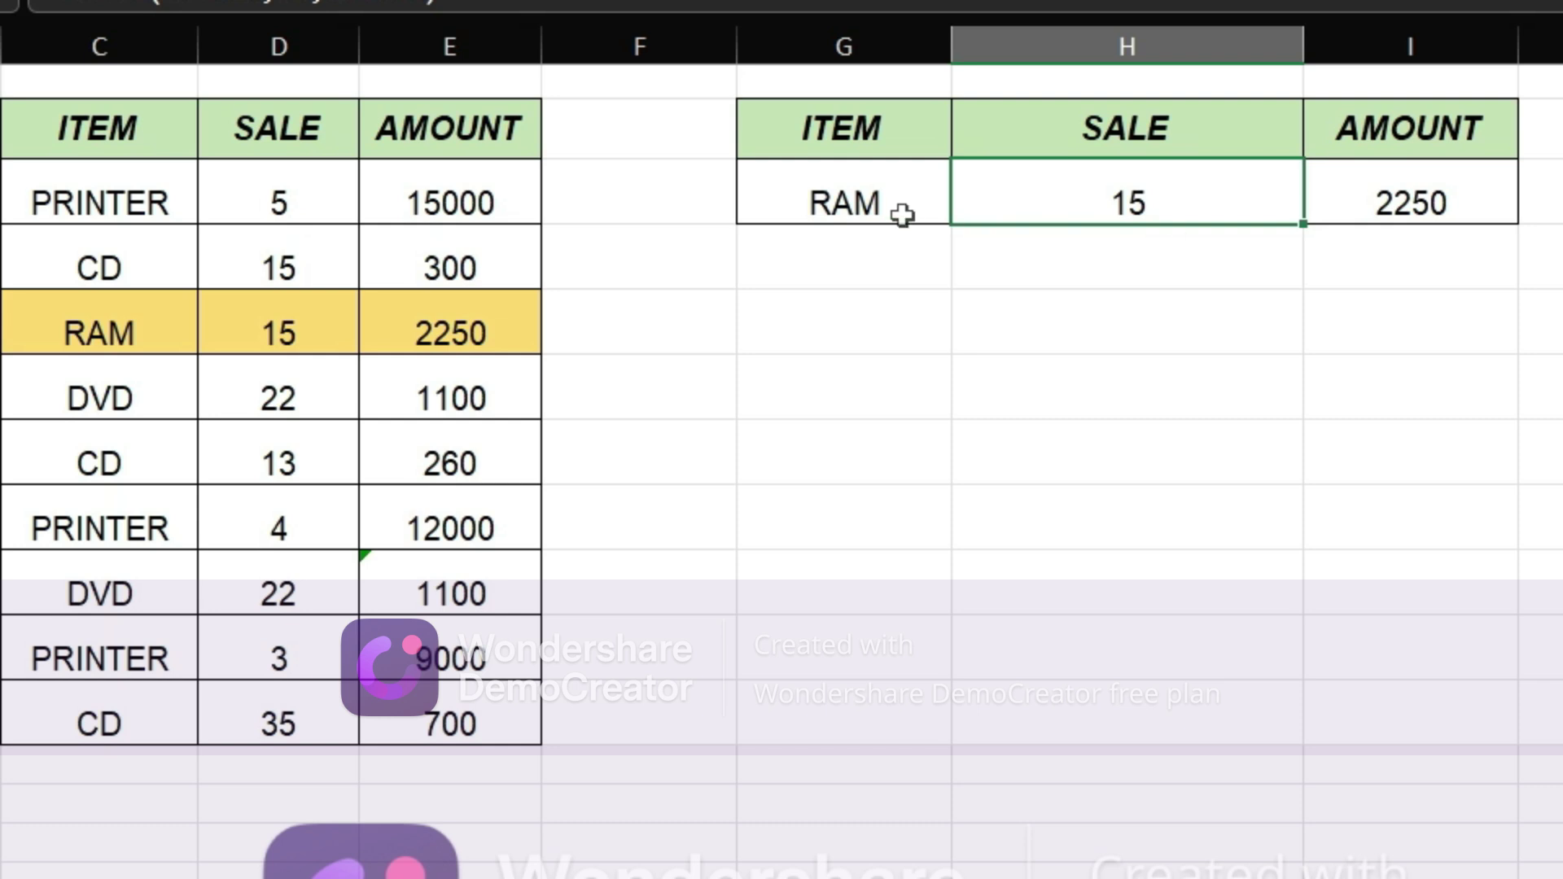
# Change the item in G3 to CD and check its SALE and AMOUNT totals in H3 and I3.
pyautogui.click(876, 207)
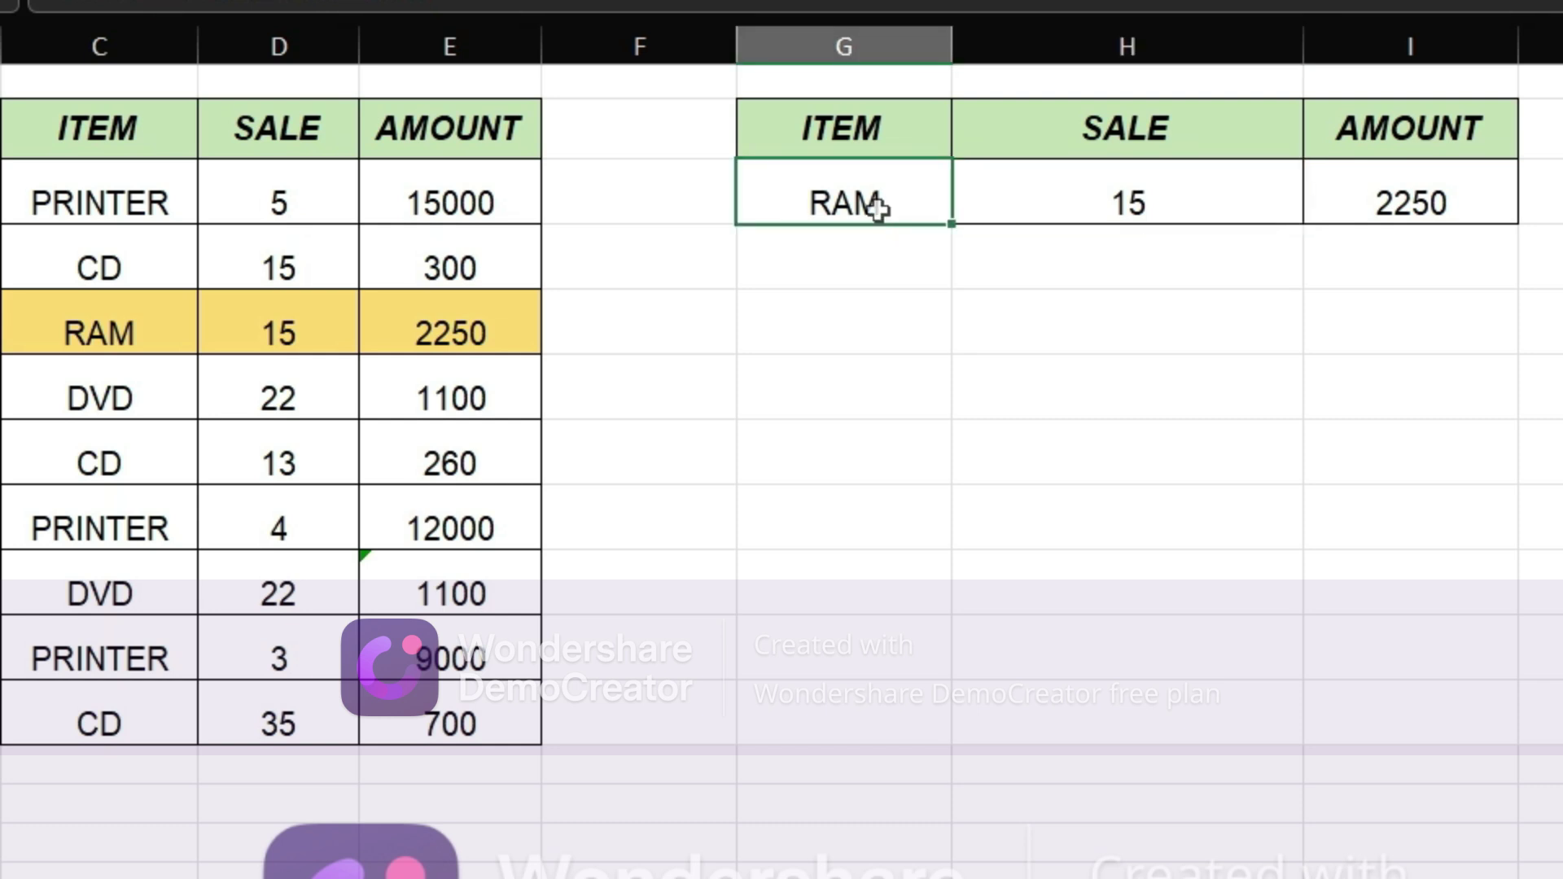
pyautogui.write('CD')
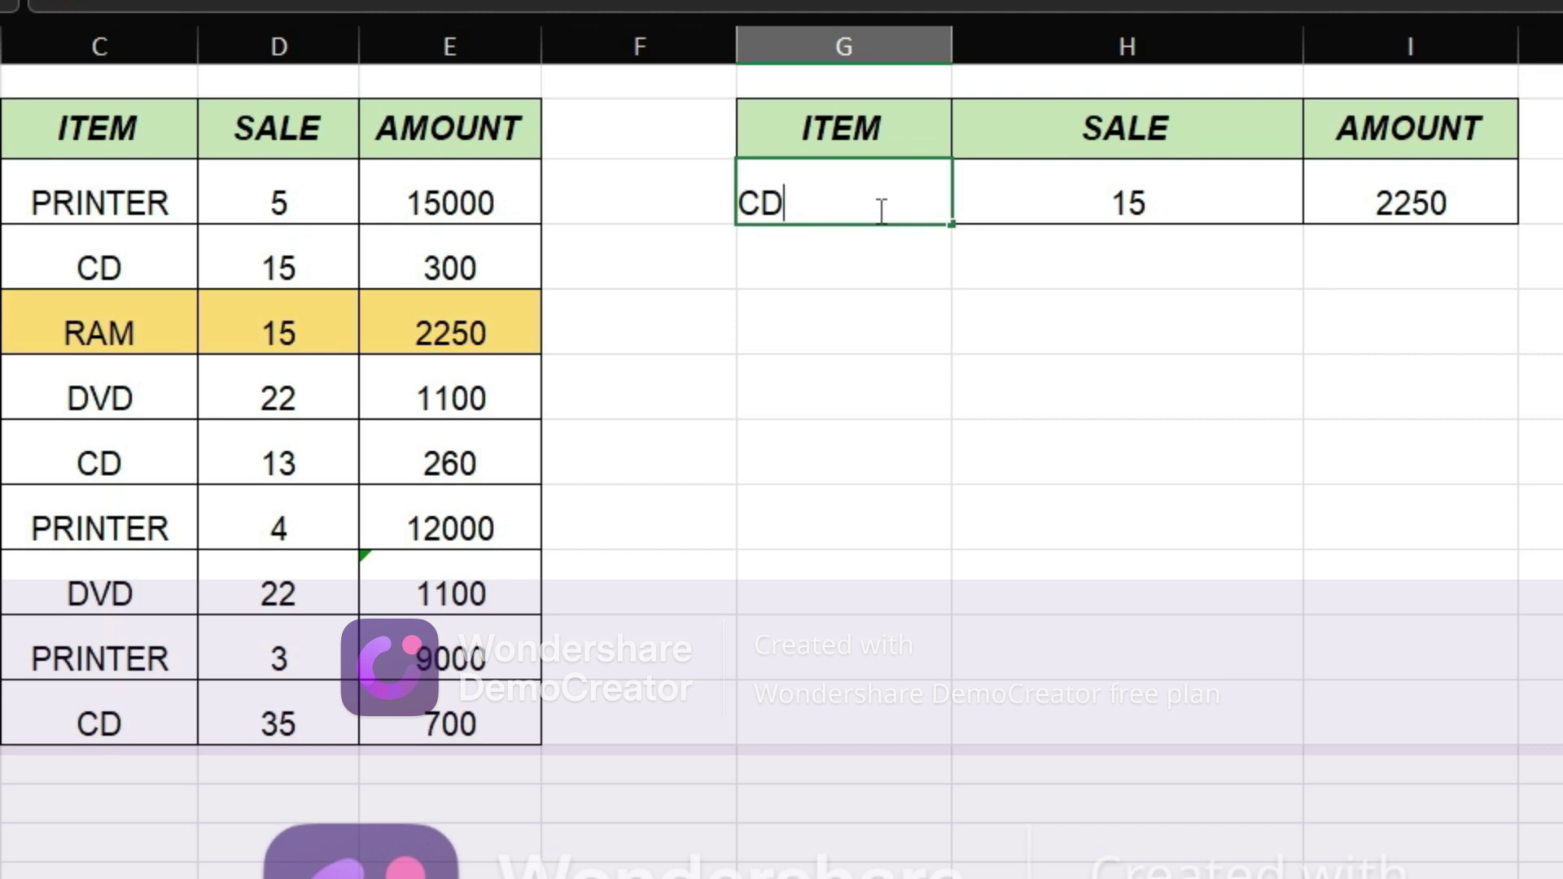
pyautogui.press('Return')
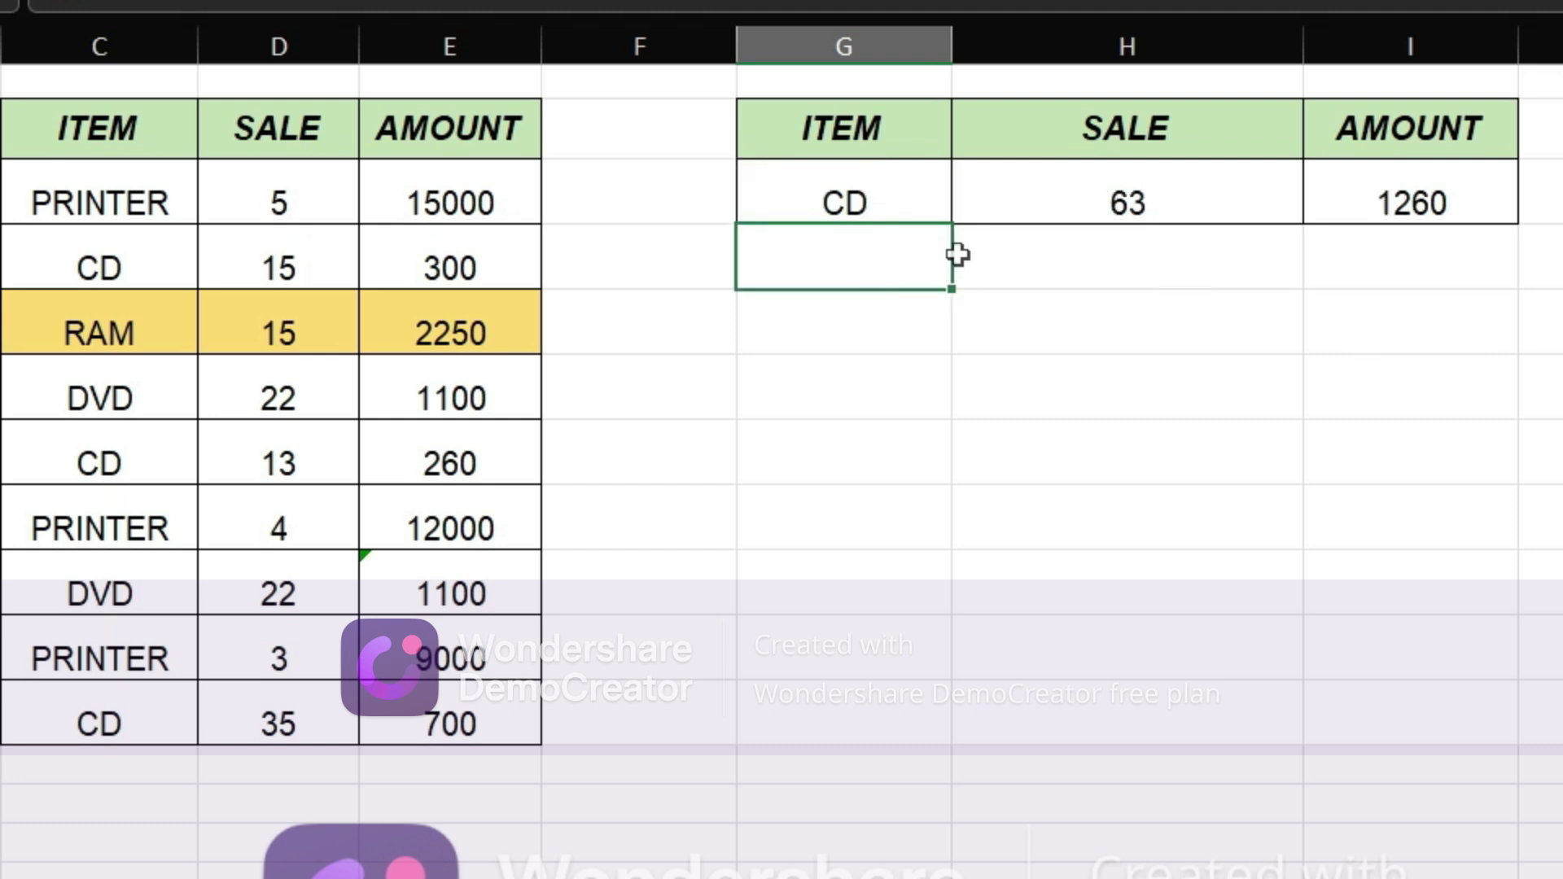
pyautogui.click(1169, 197)
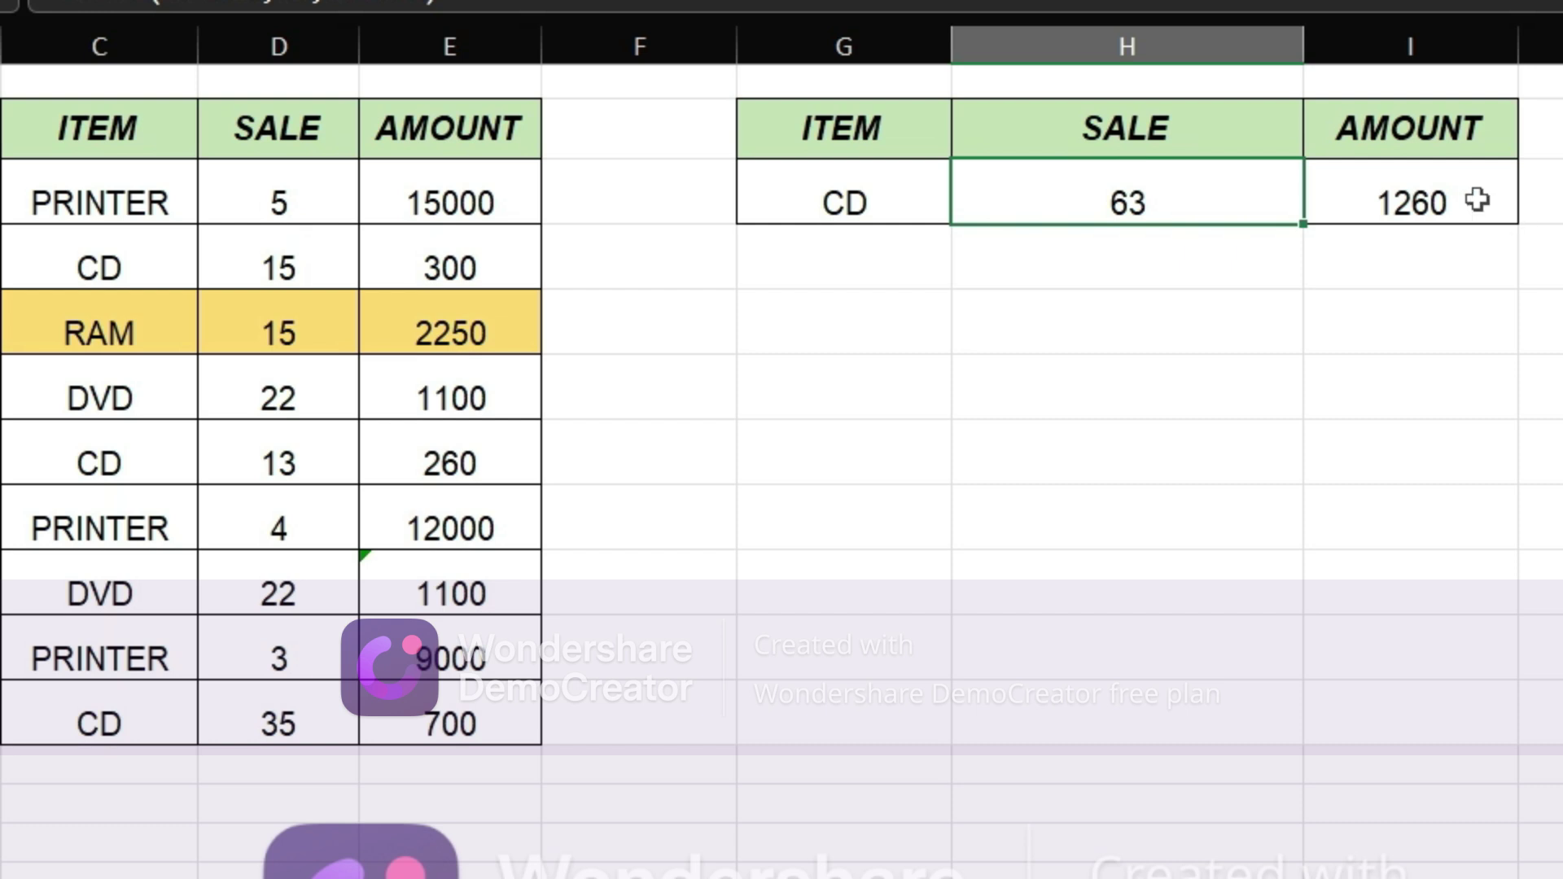
pyautogui.click(1452, 197)
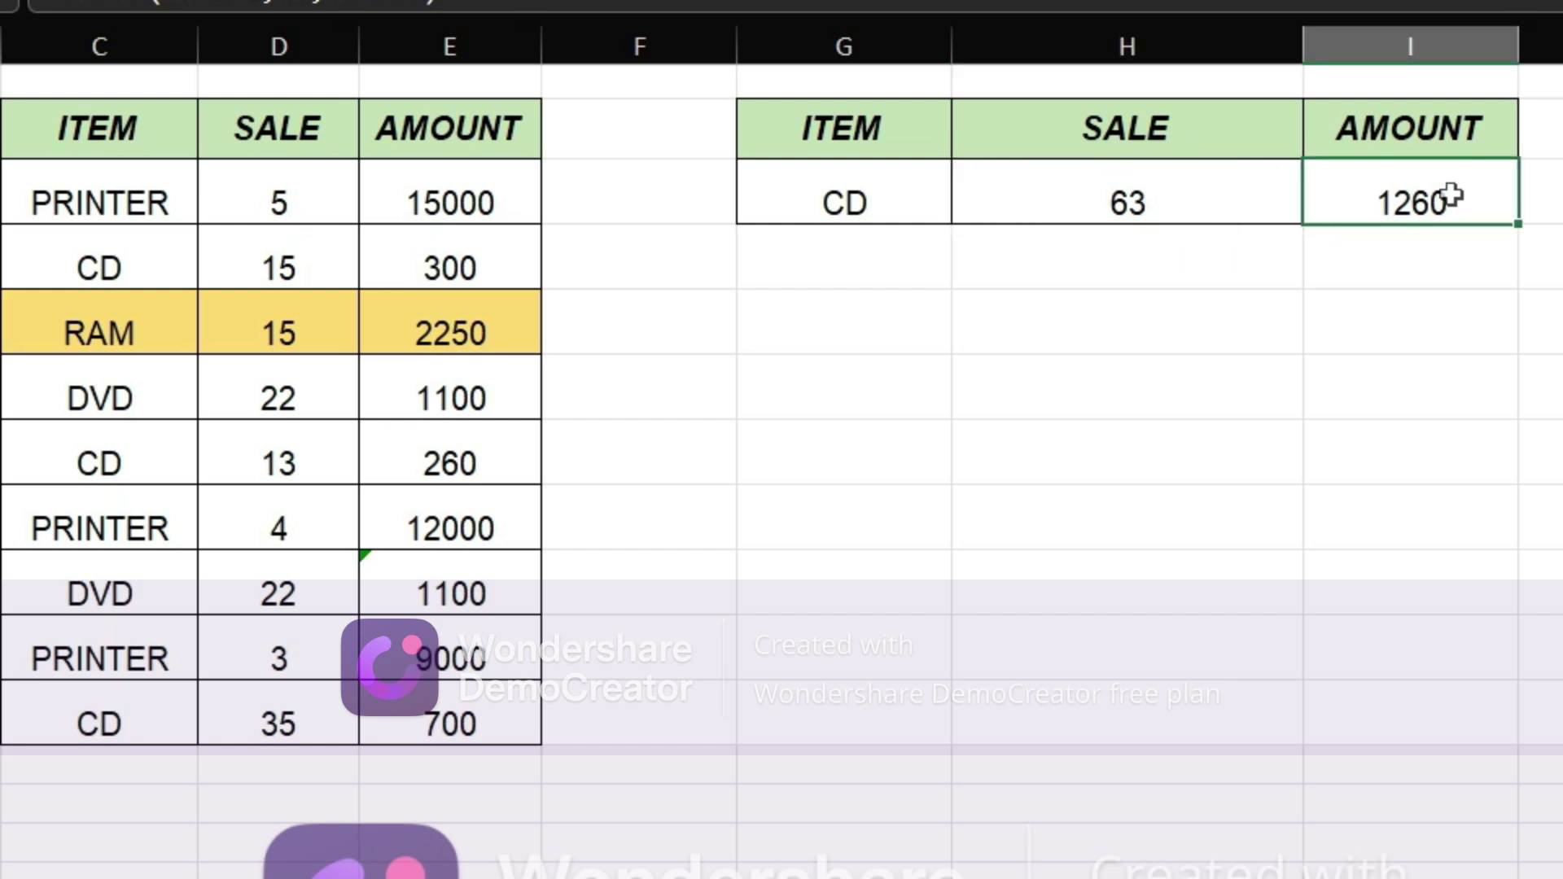
# Change the item in G3 to DVD to total that item's sales and amount.
pyautogui.click(855, 212)
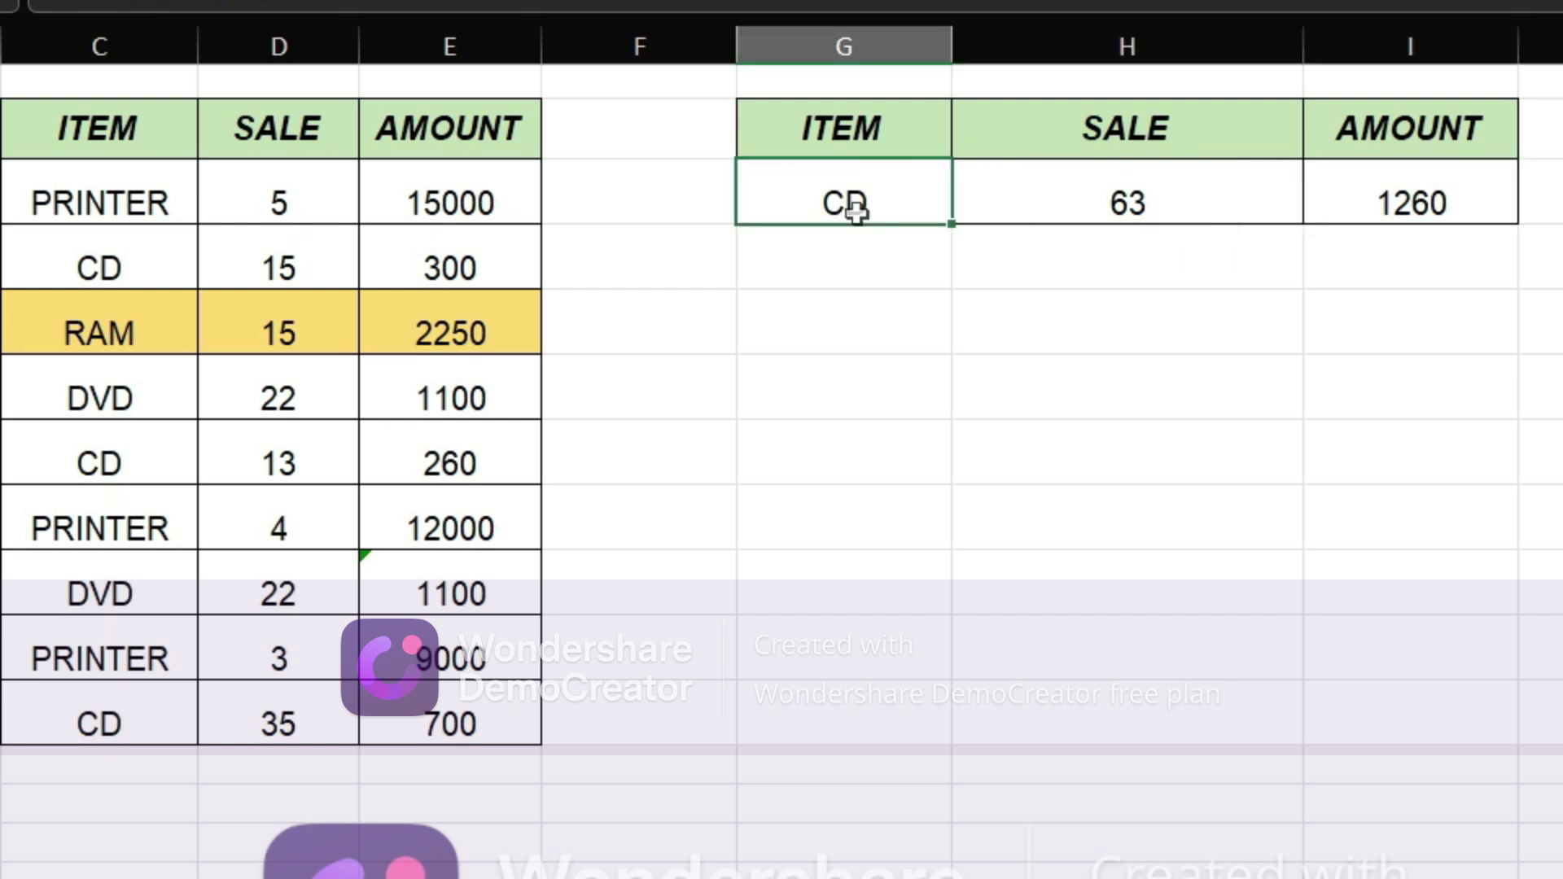
pyautogui.write('DVD')
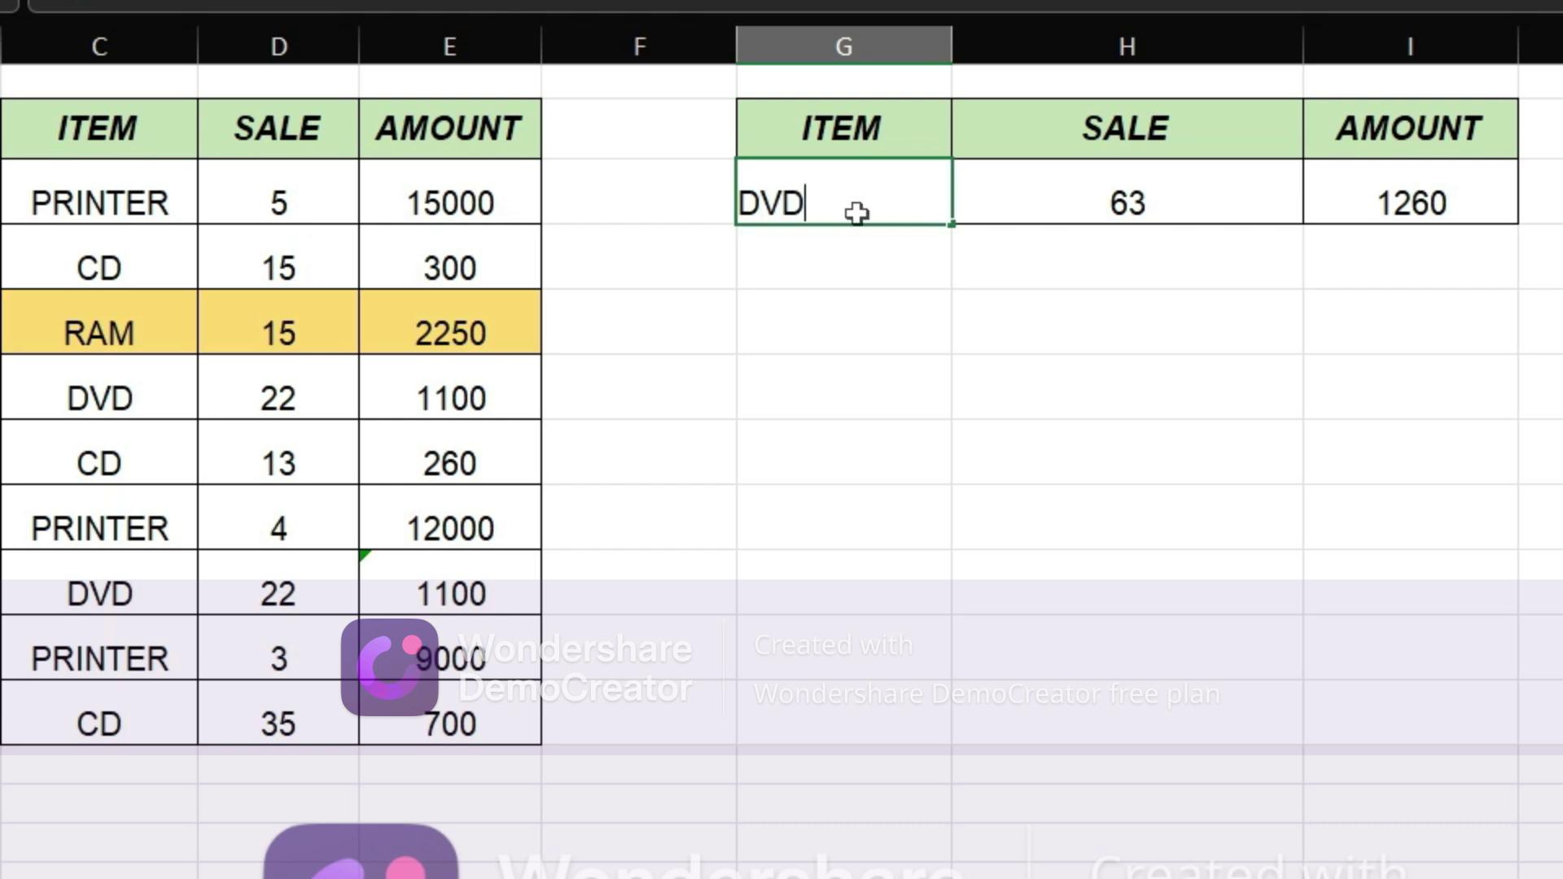
pyautogui.press('Return')
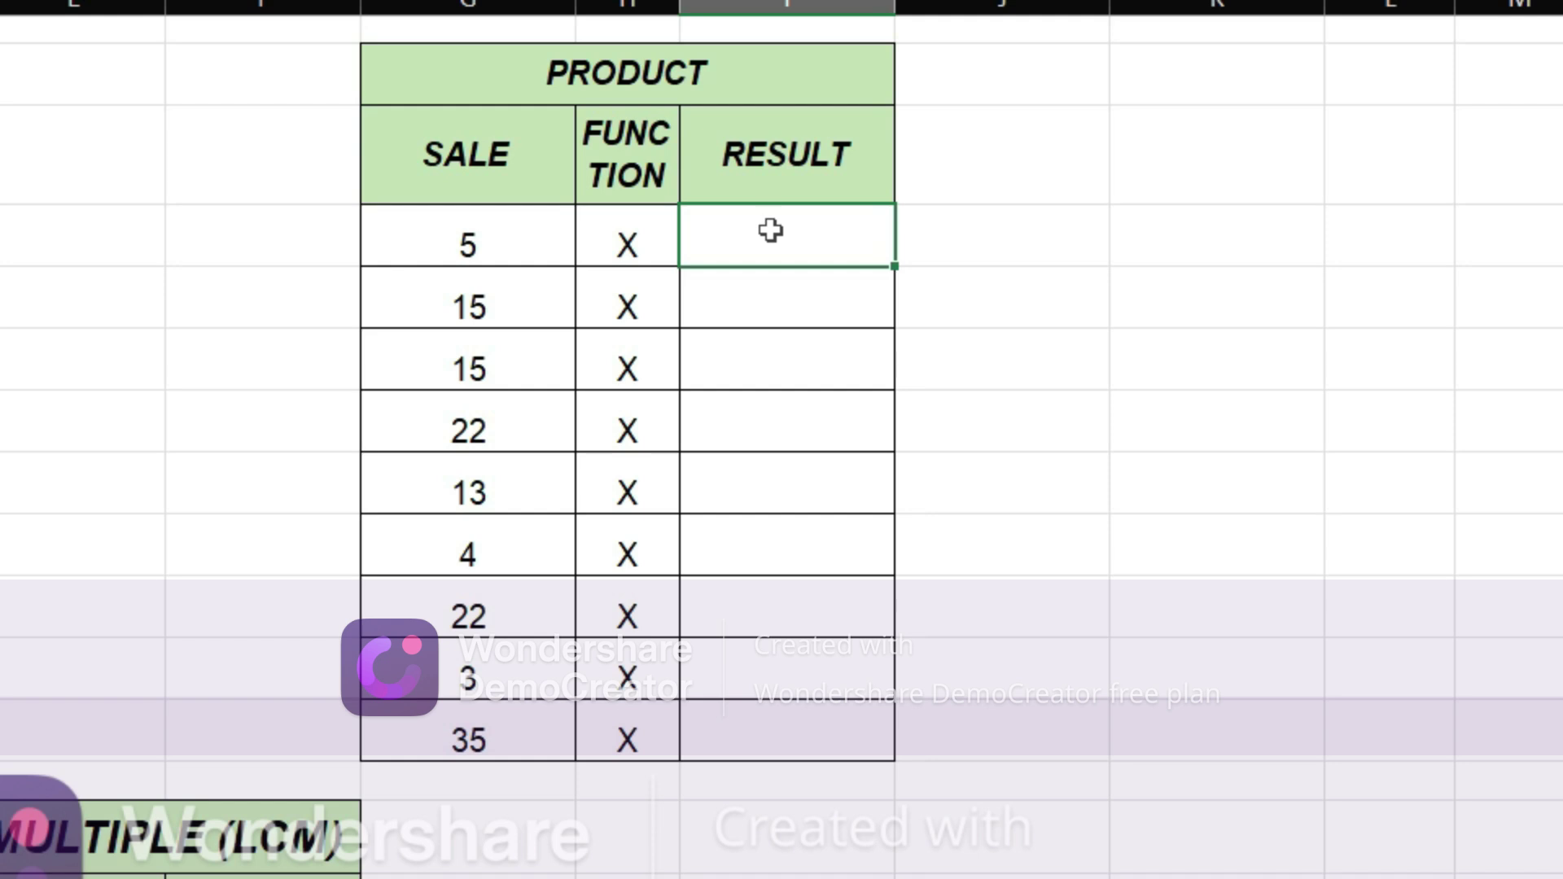
# Enter =PRODUCT(G30,4) in the first RESULT cell, I30, of the PRODUCT table.
pyautogui.doubleClick(771, 231)
pyautogui.write('=PRODUCT(')
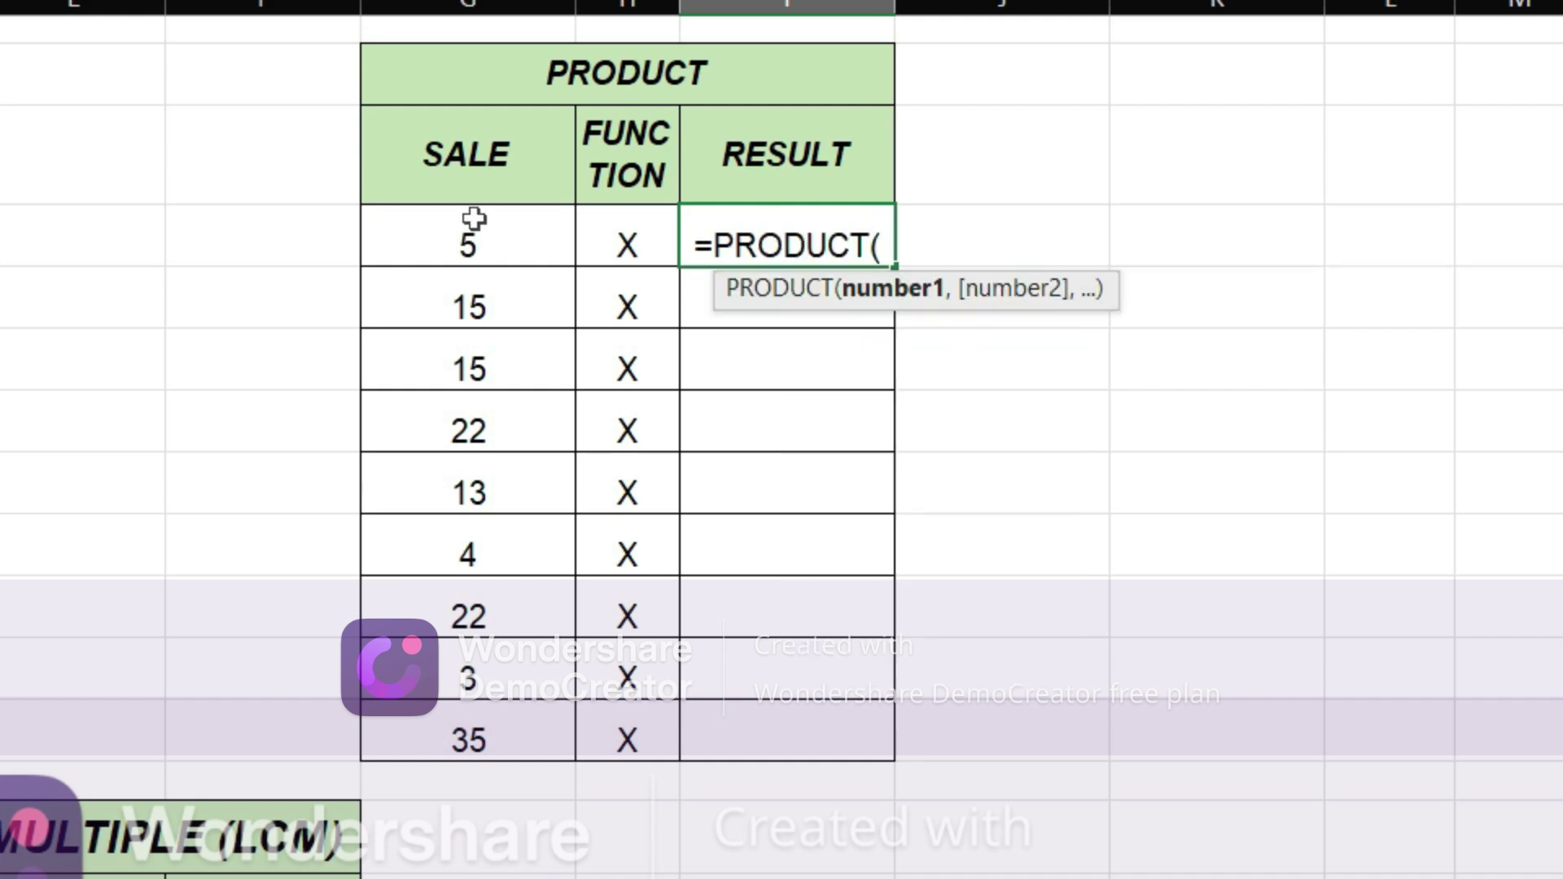
pyautogui.click(485, 235)
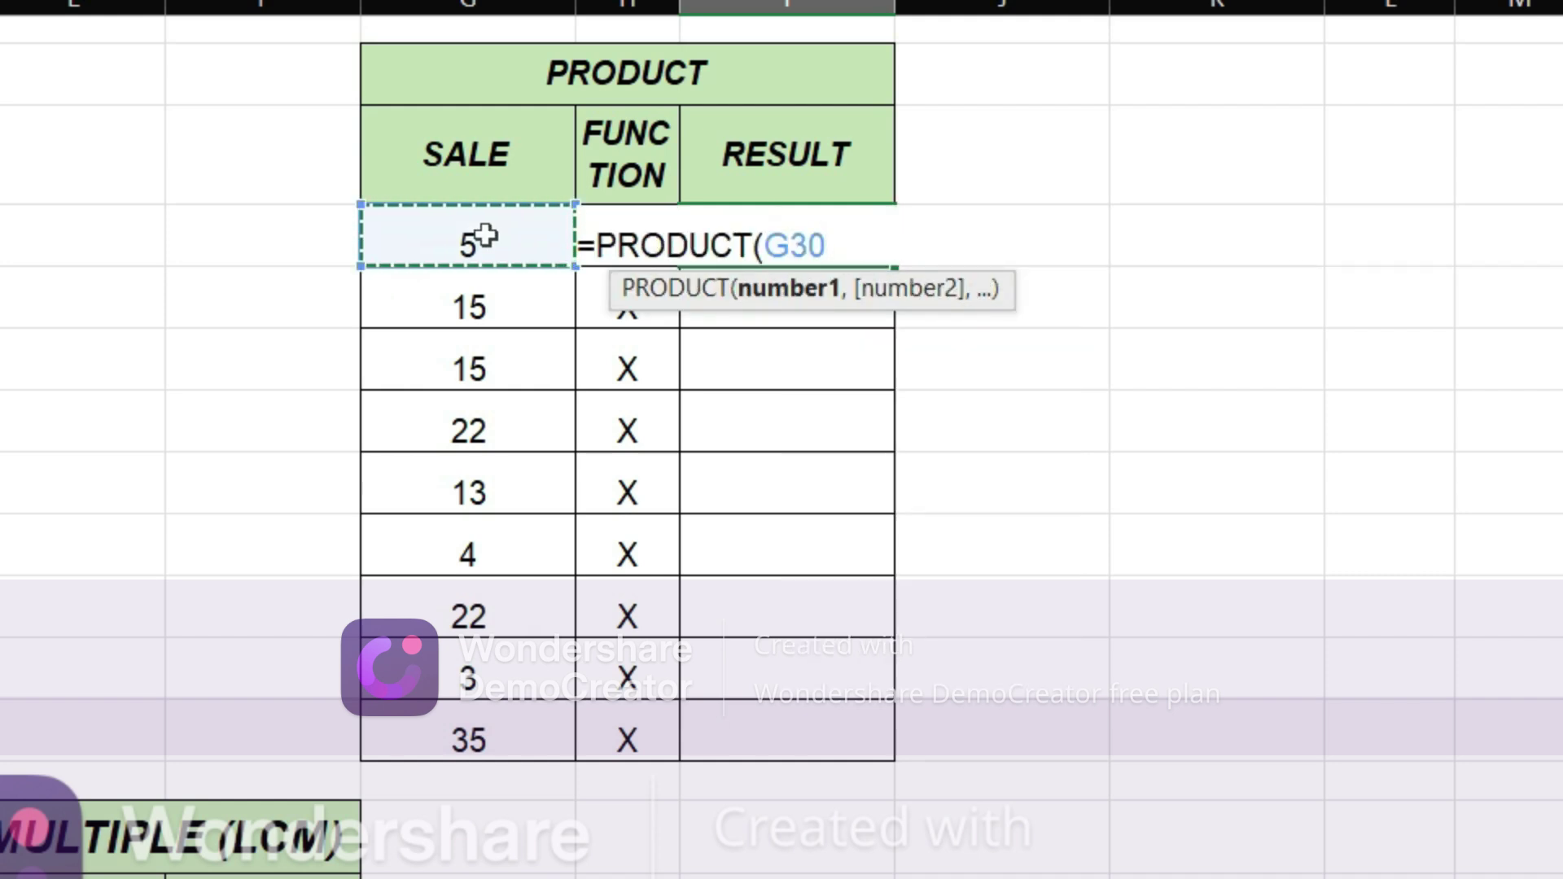
pyautogui.write(',')
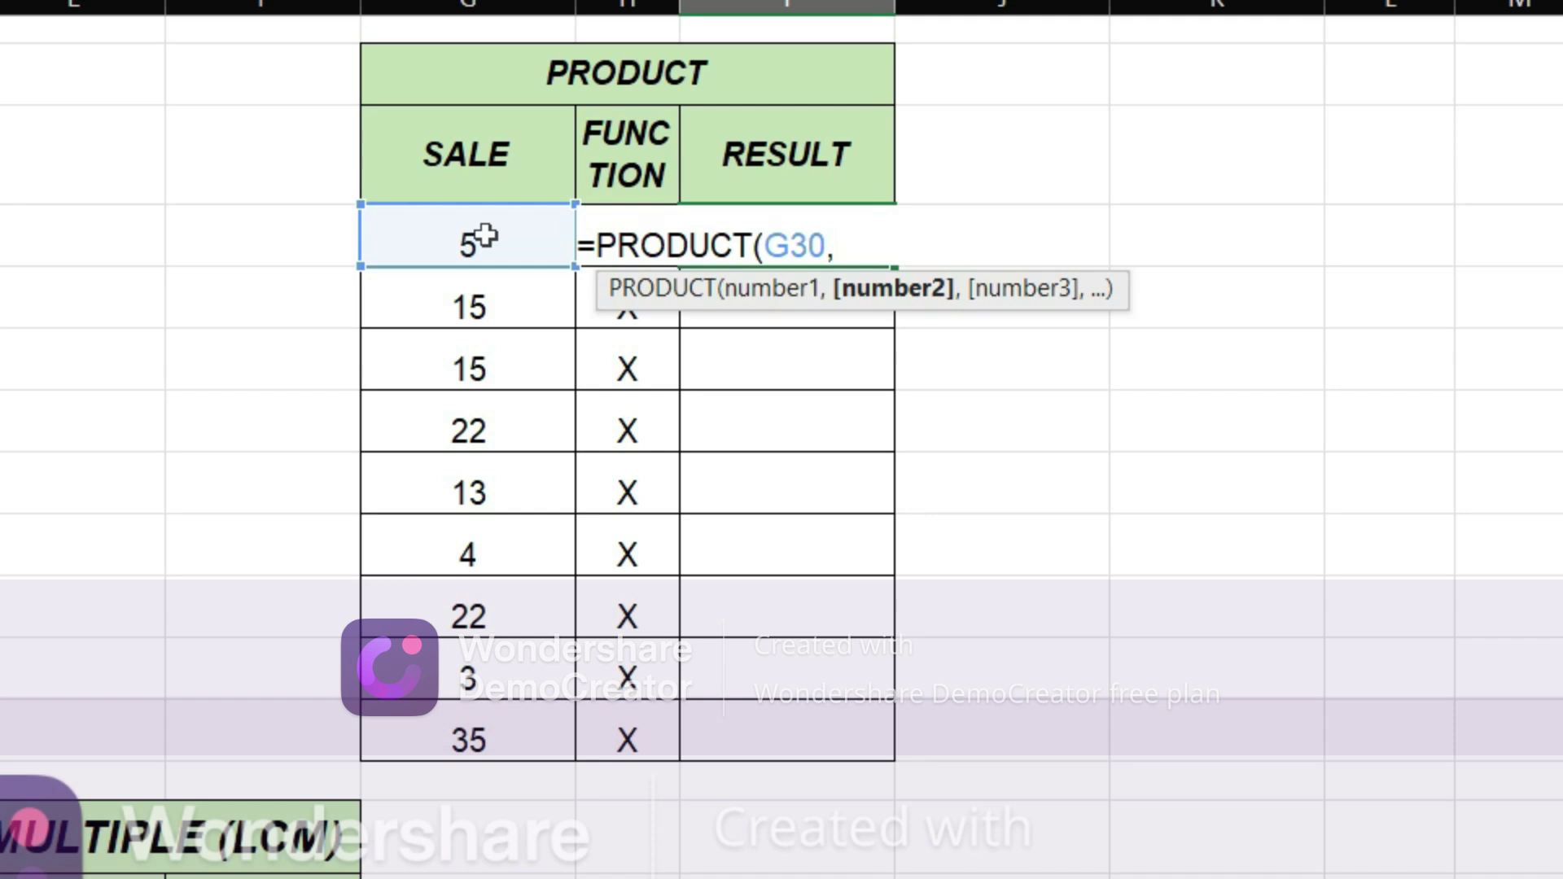
pyautogui.write('4)')
pyautogui.press('Return')
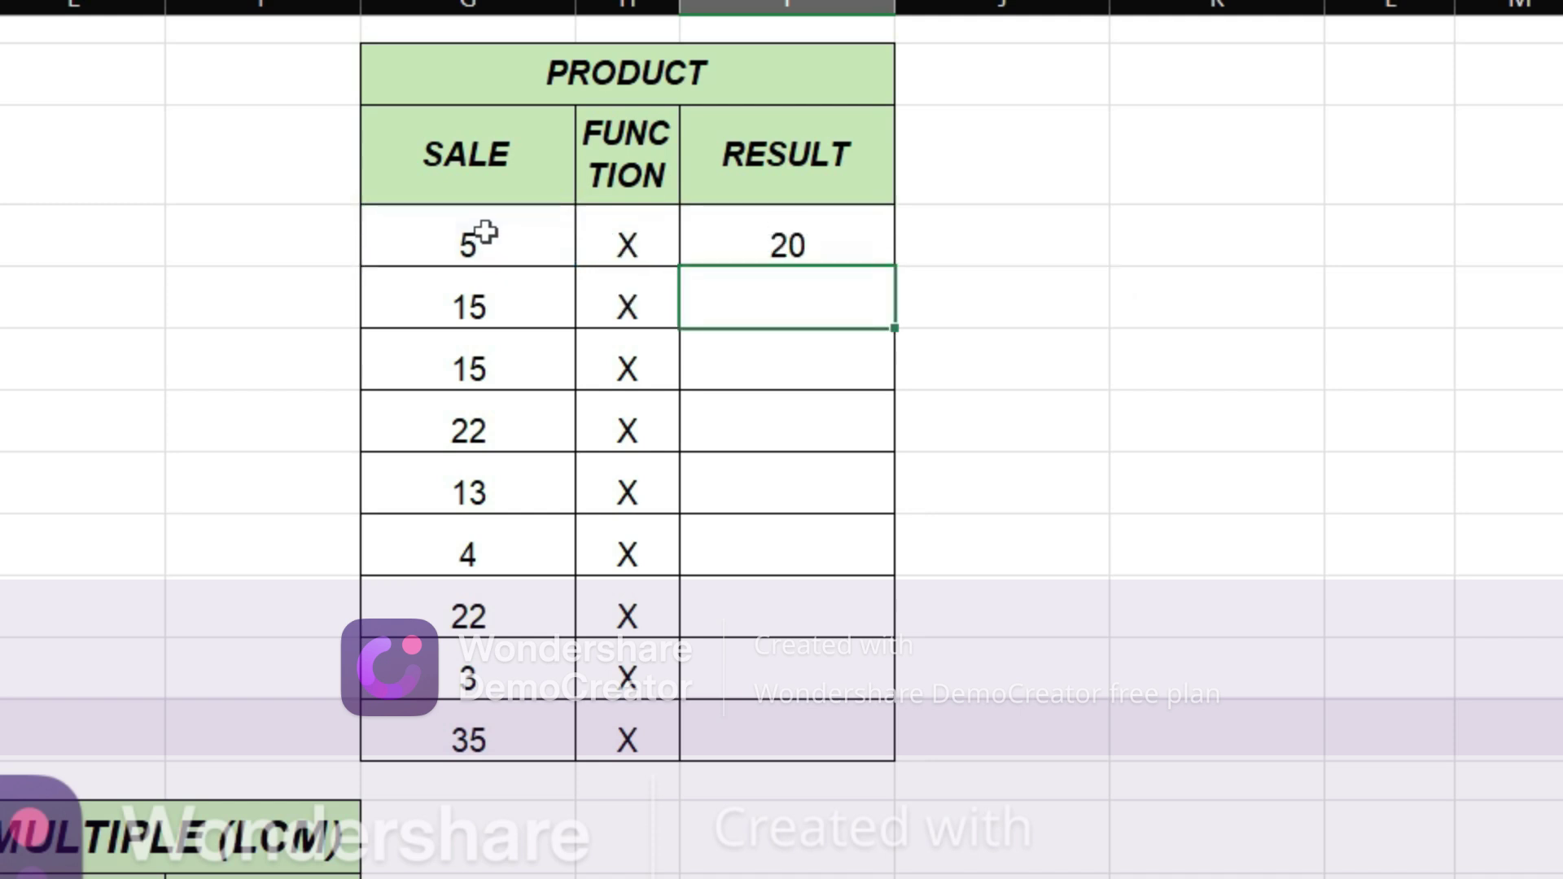
# Fill the PRODUCT formula from I30 down to I38 and inspect the copied formula in I31.
pyautogui.click(819, 245)
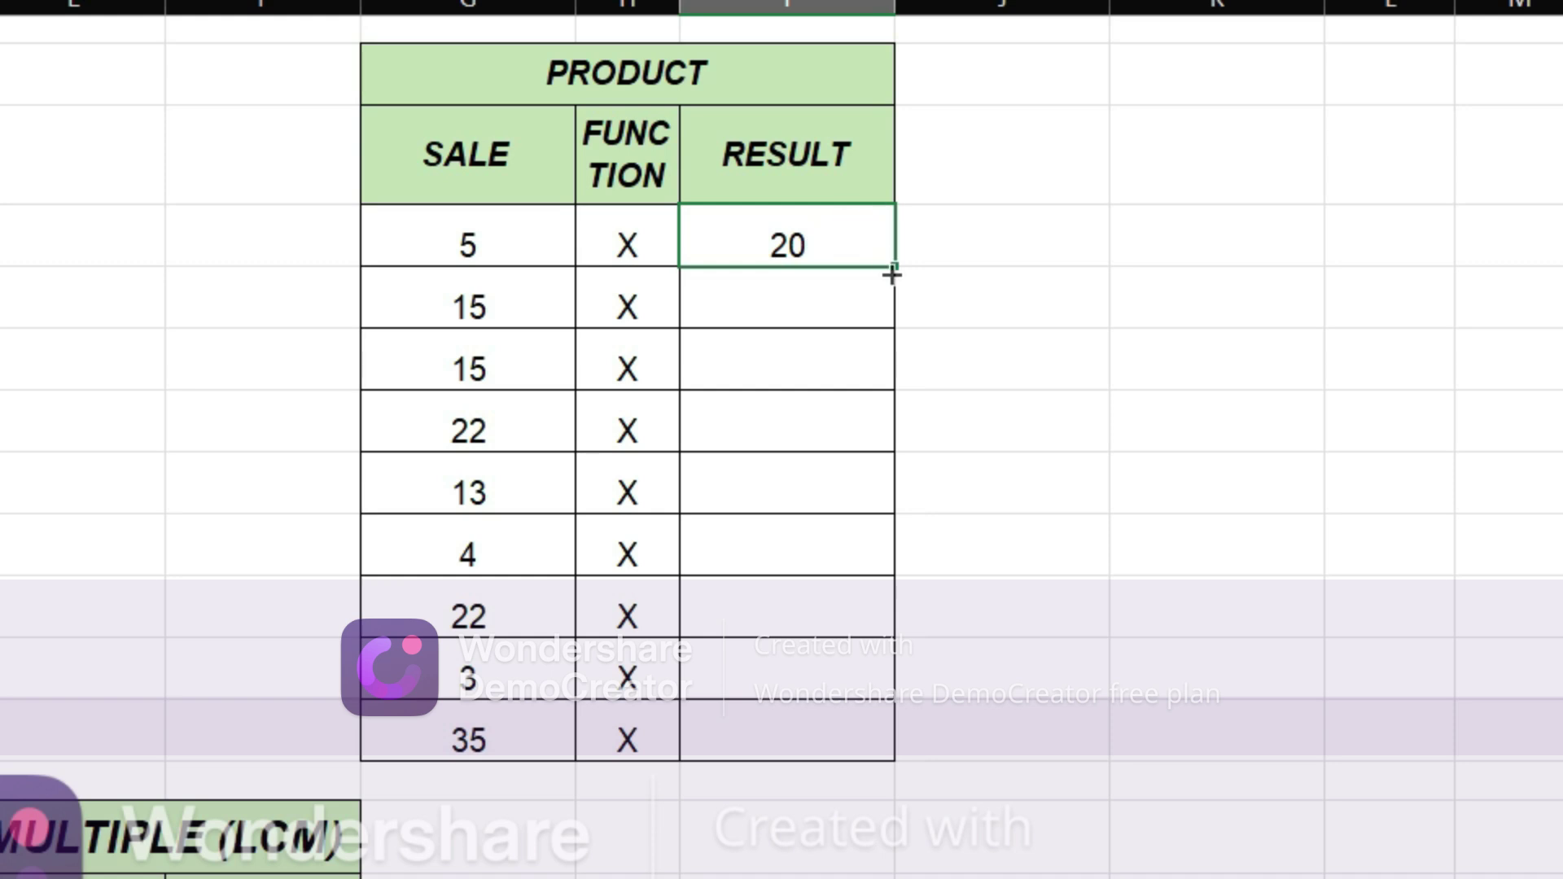
pyautogui.moveTo(893, 274); pyautogui.dragTo(872, 737)
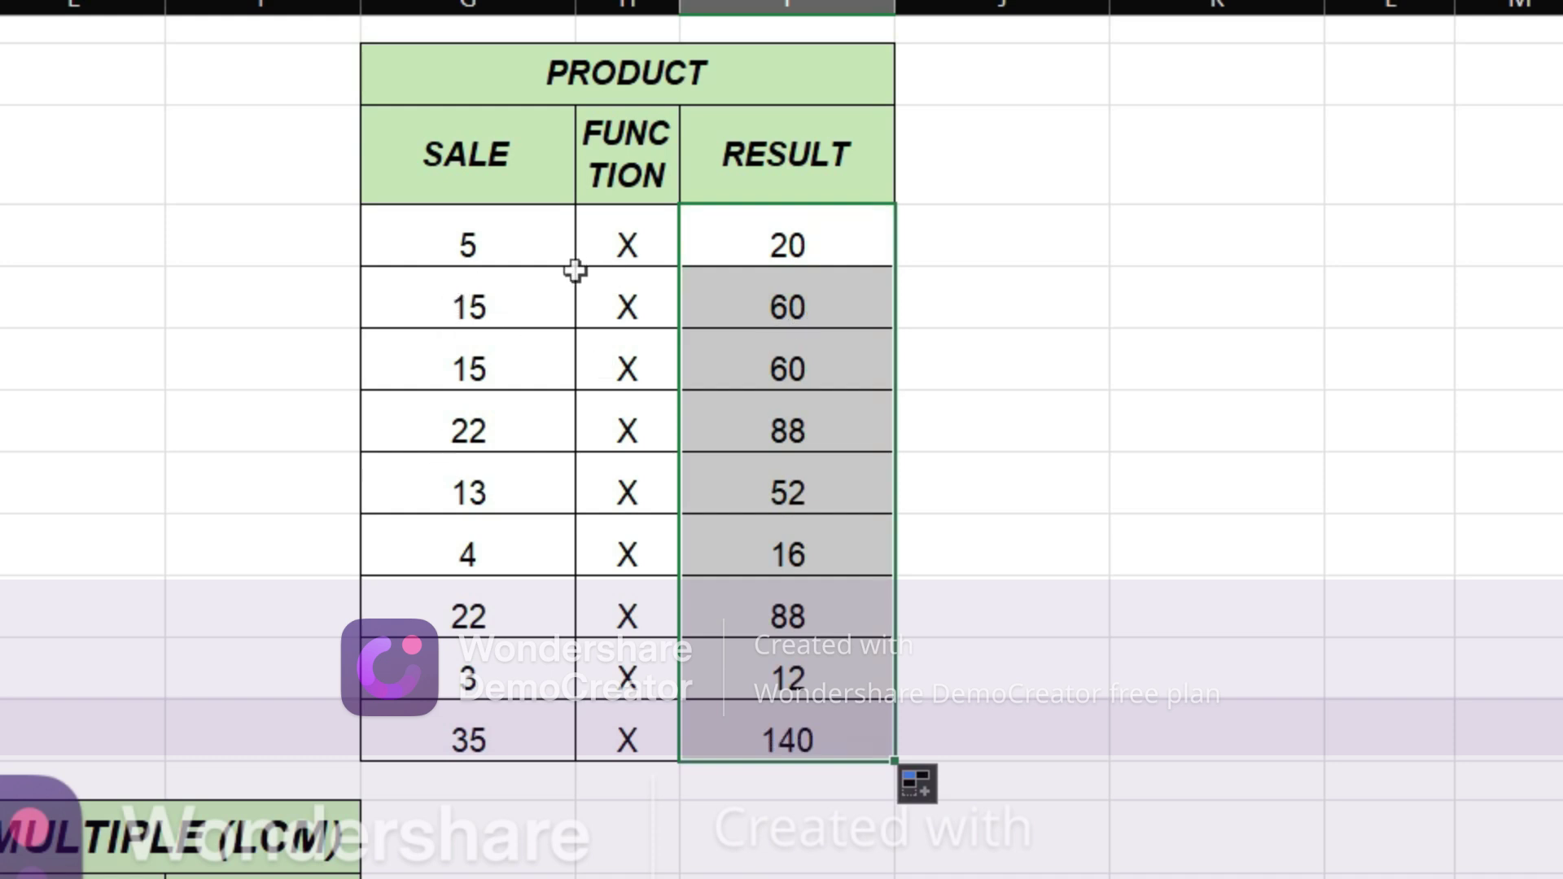
pyautogui.click(827, 301)
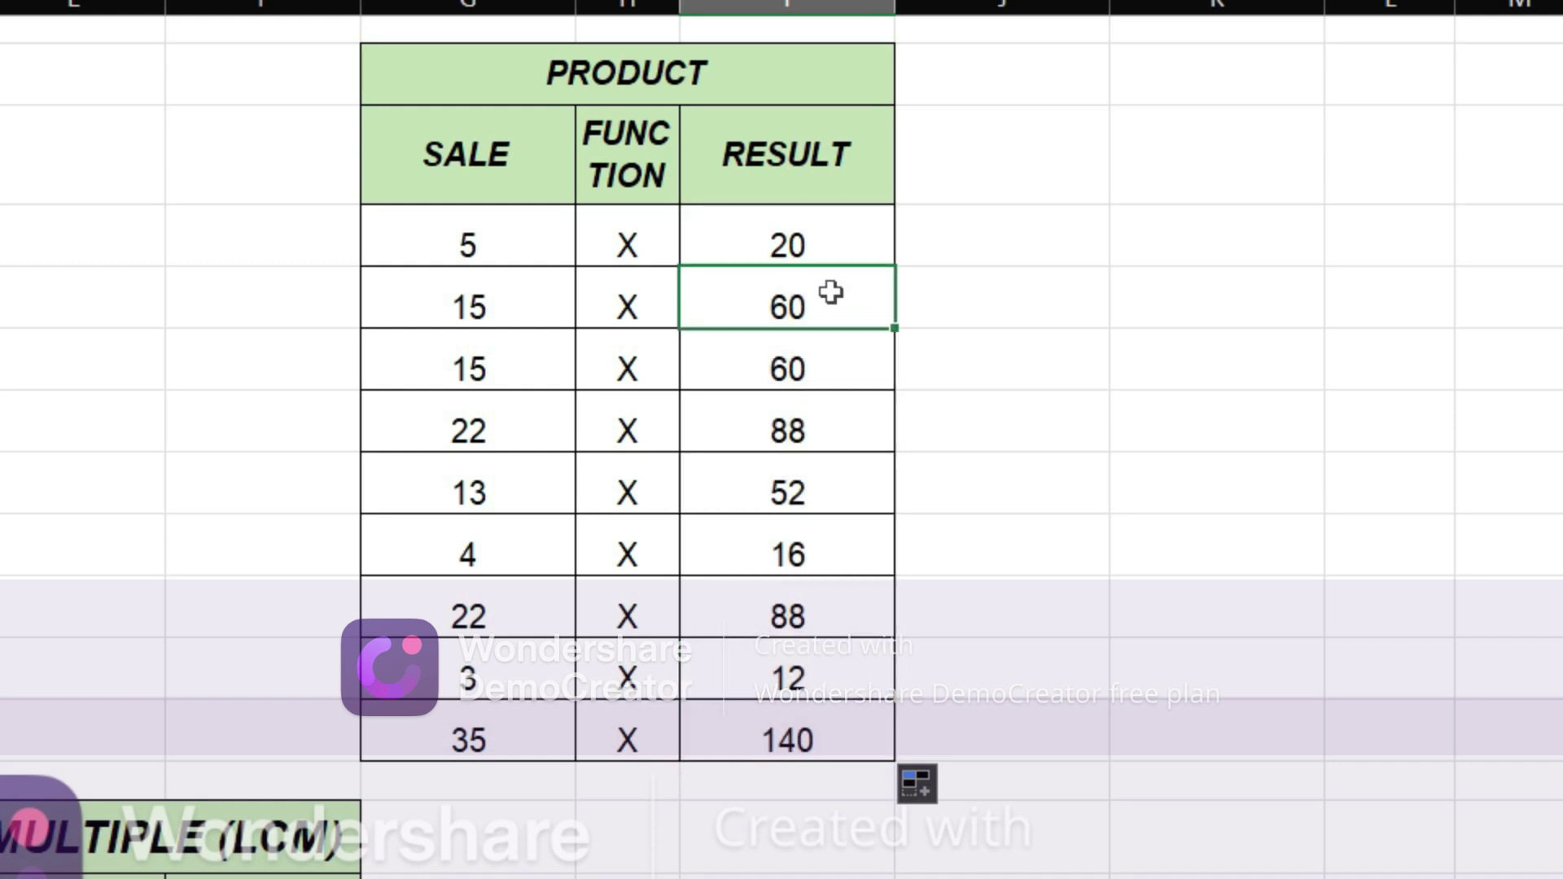
pyautogui.press('F2')
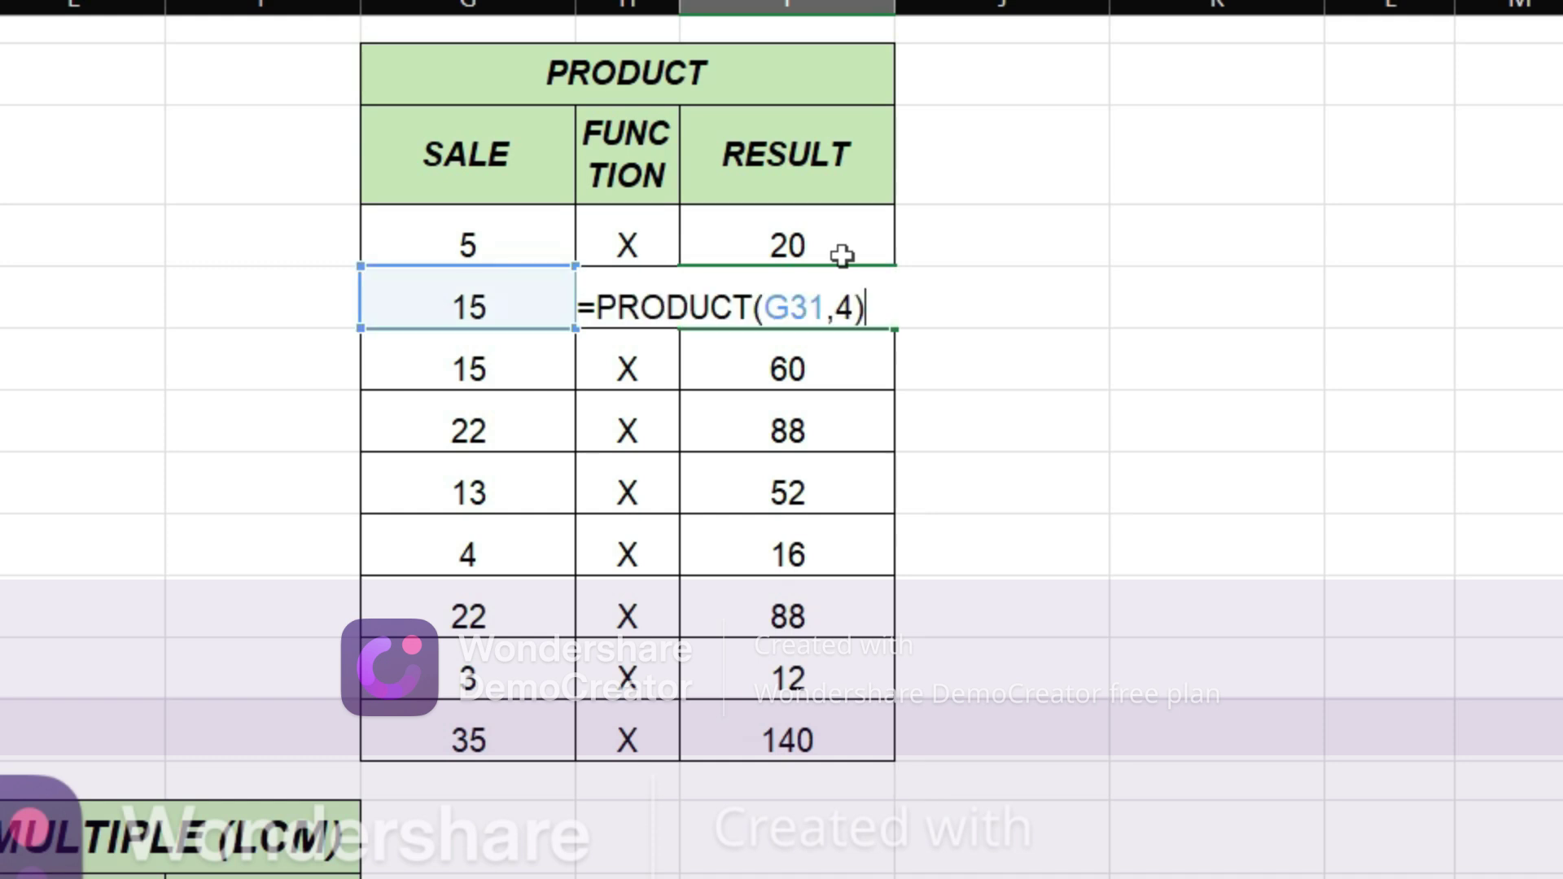
pyautogui.press('Escape')
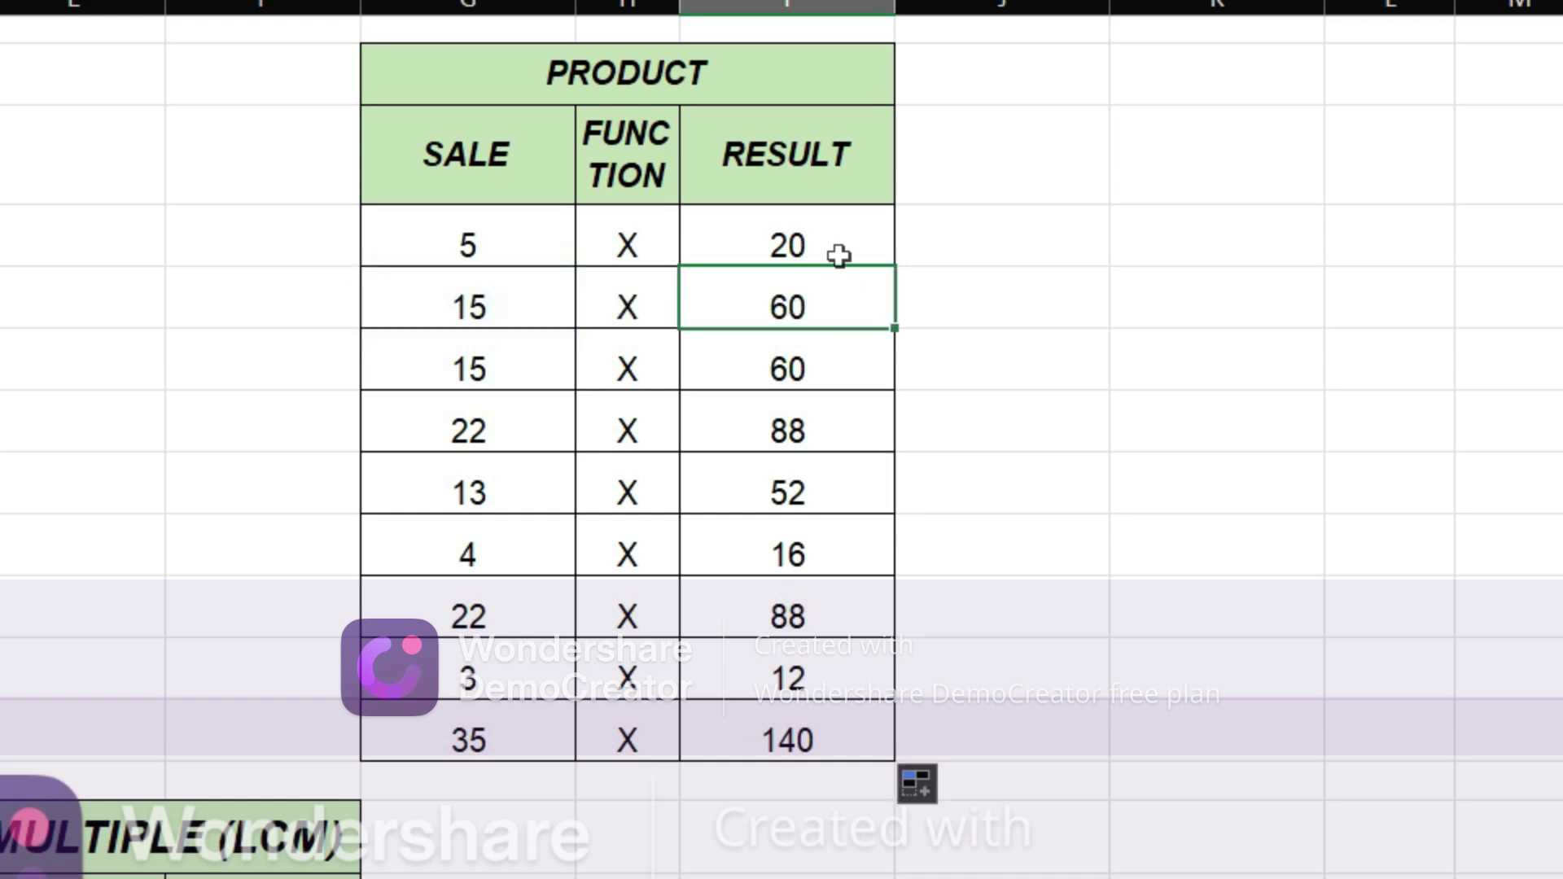
# Change the multiplier in I30 to 2, making it =PRODUCT(G30,2), and refill the RESULT column down to I38.
pyautogui.click(816, 247)
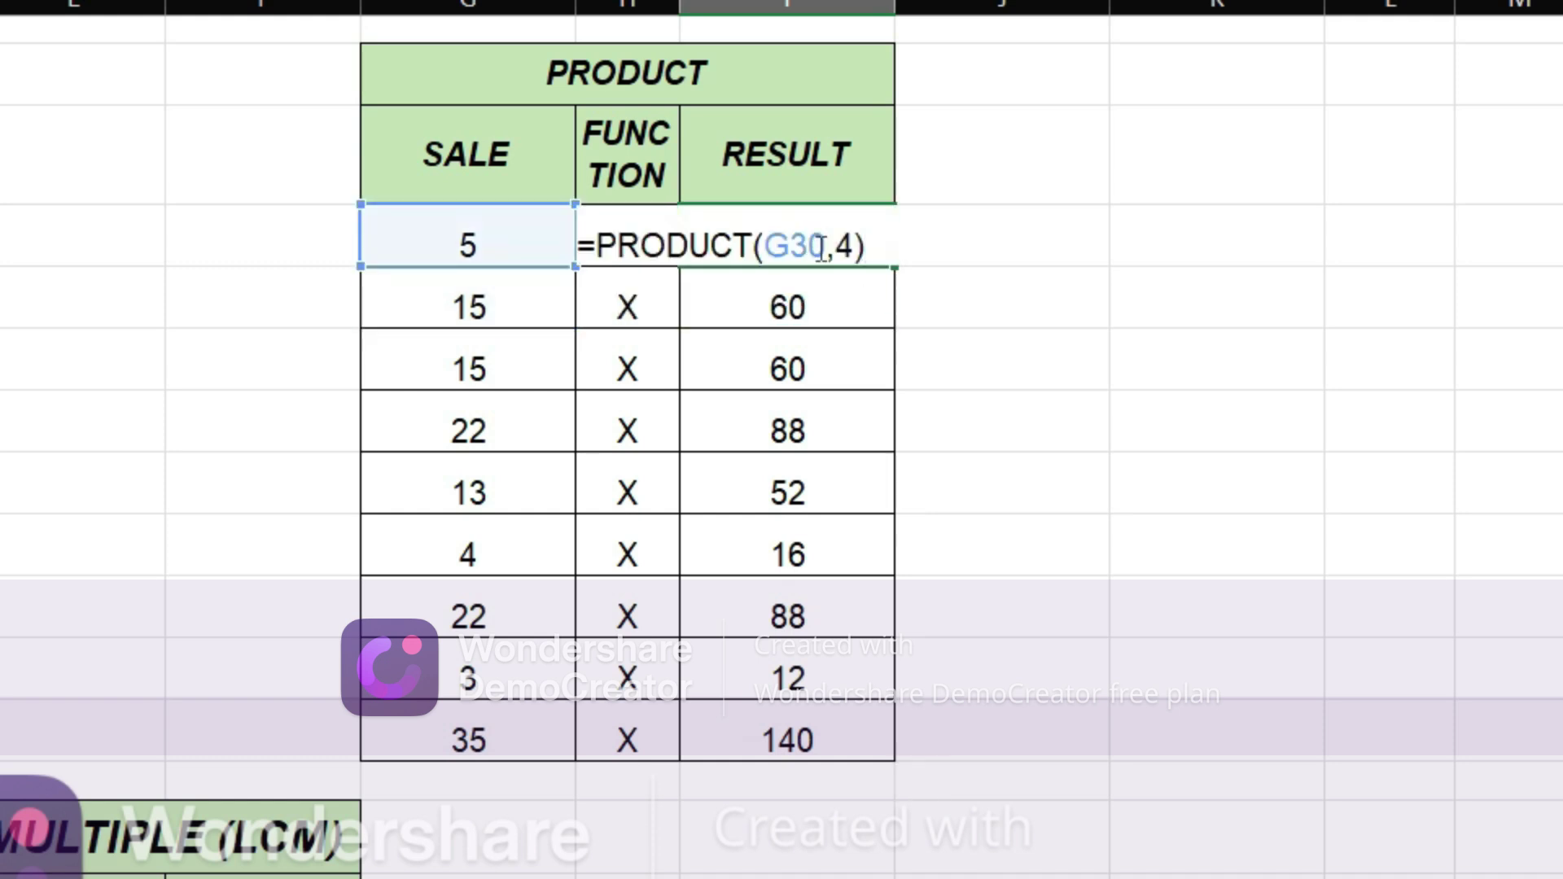
pyautogui.press('Left')
pyautogui.press('BackSpace')
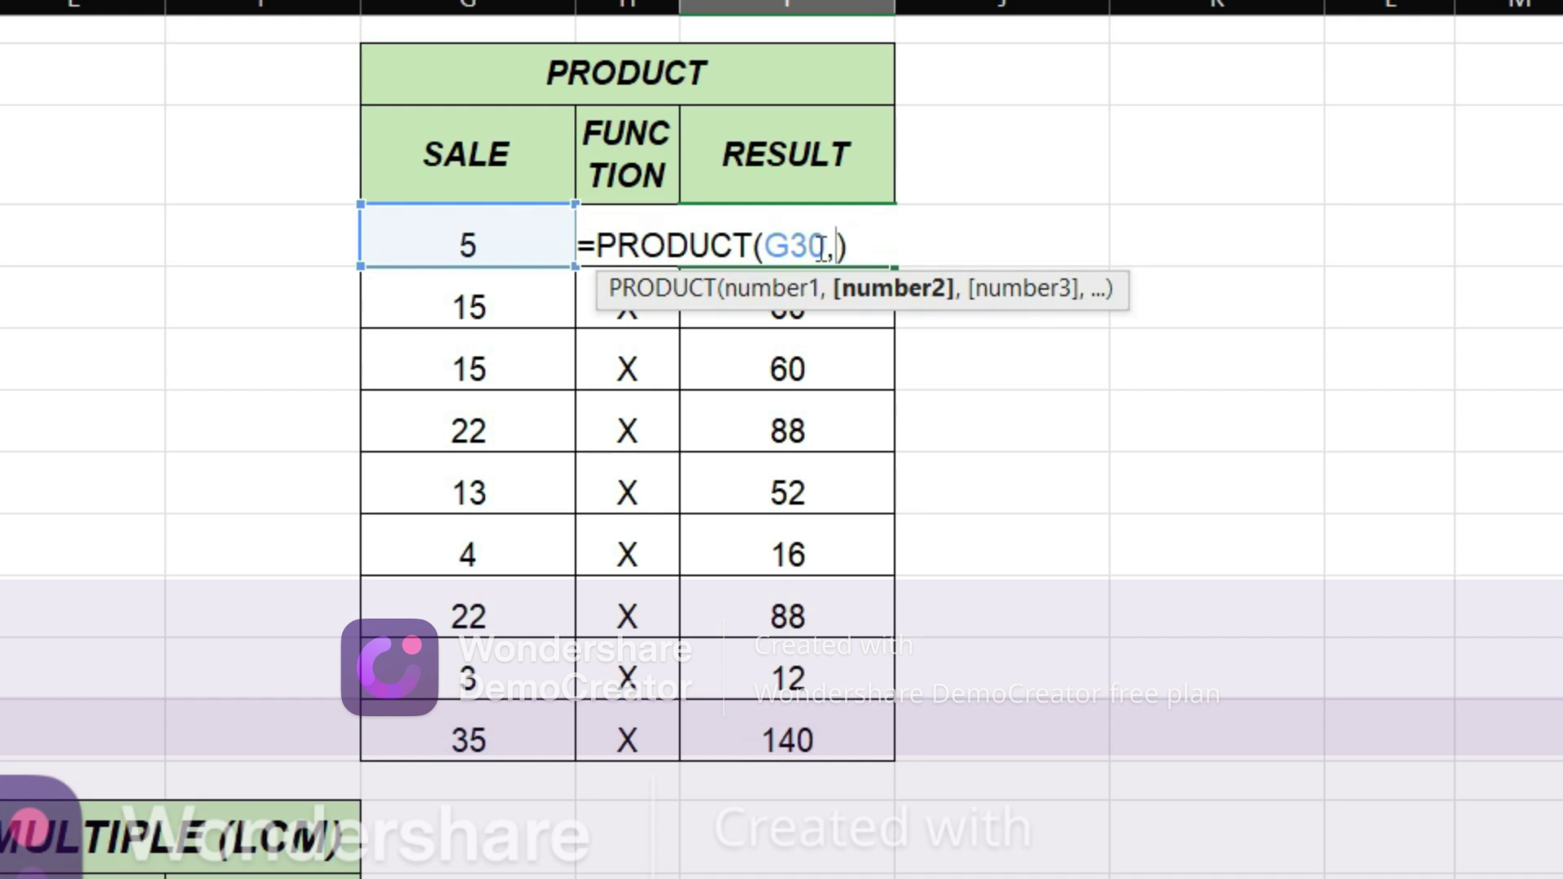
pyautogui.write('2')
pyautogui.press('Return')
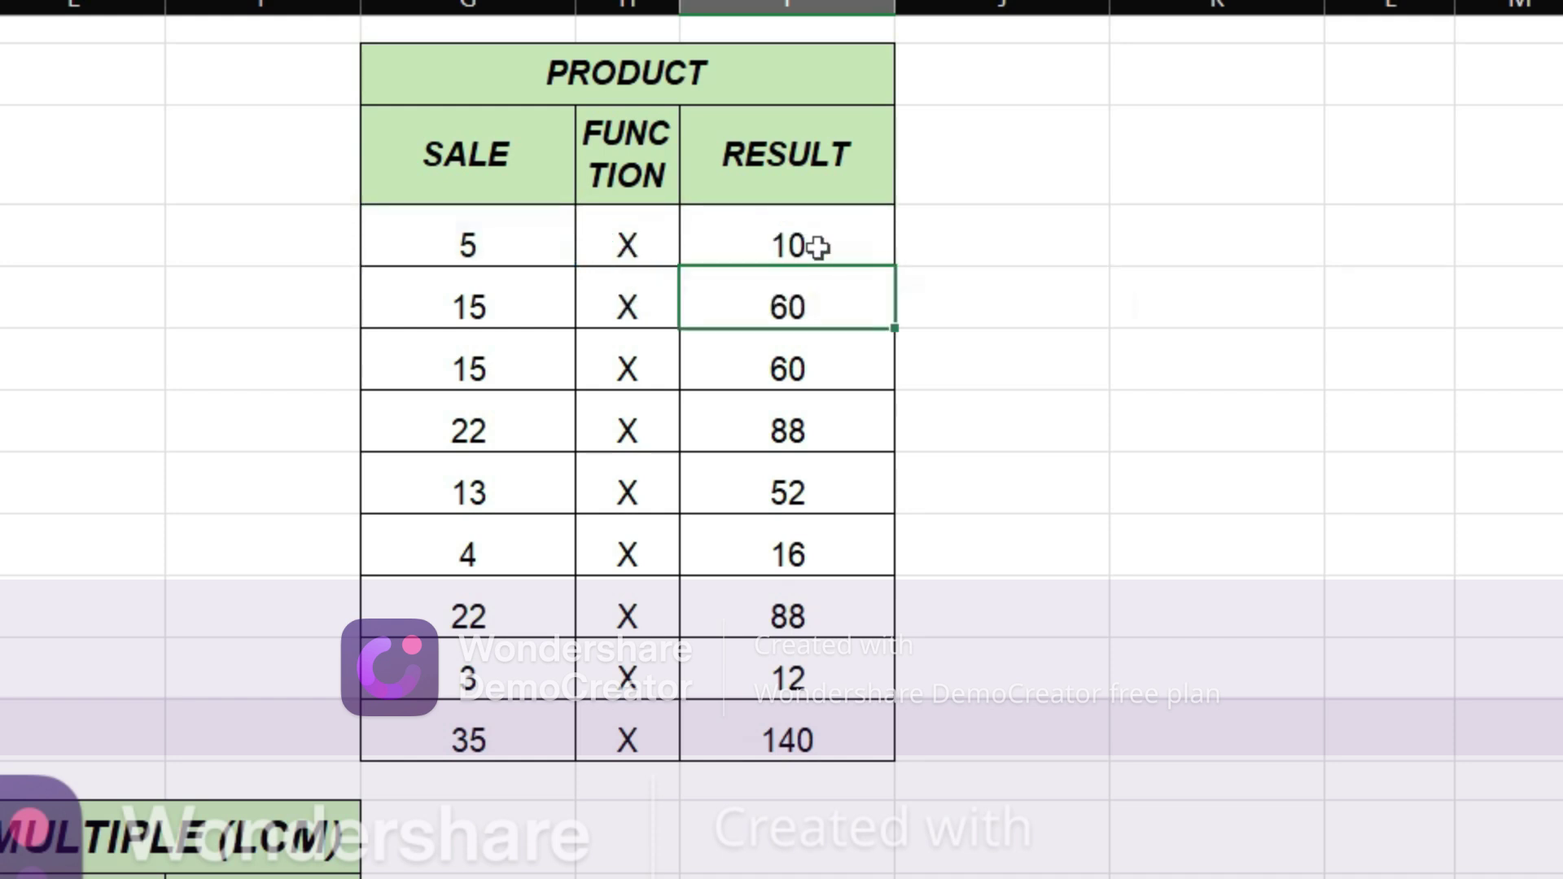
pyautogui.click(848, 220)
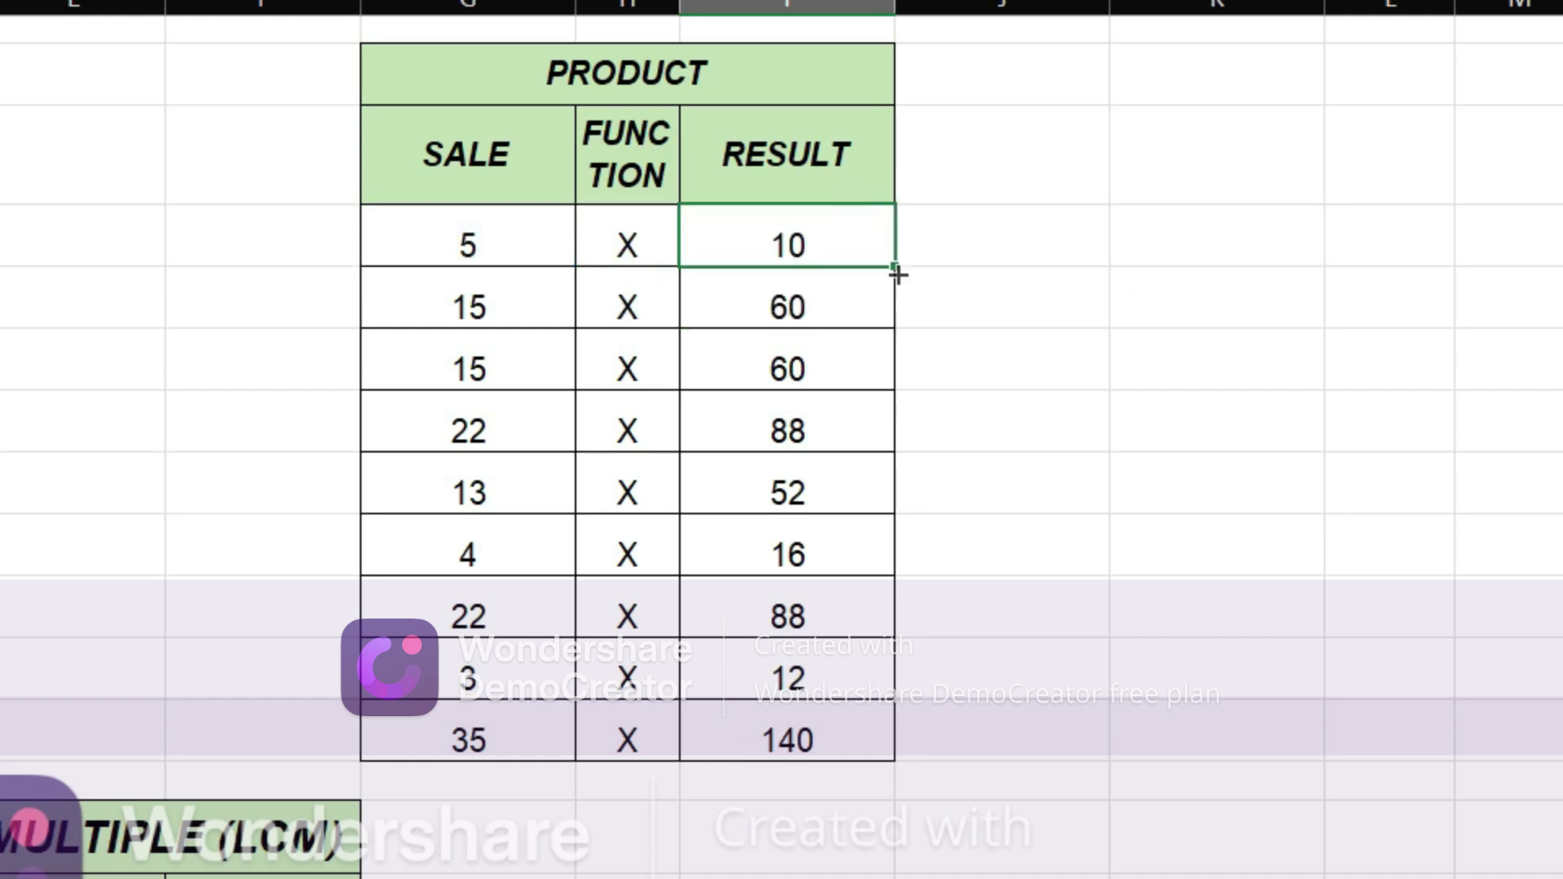
pyautogui.moveTo(898, 275); pyautogui.dragTo(924, 756)
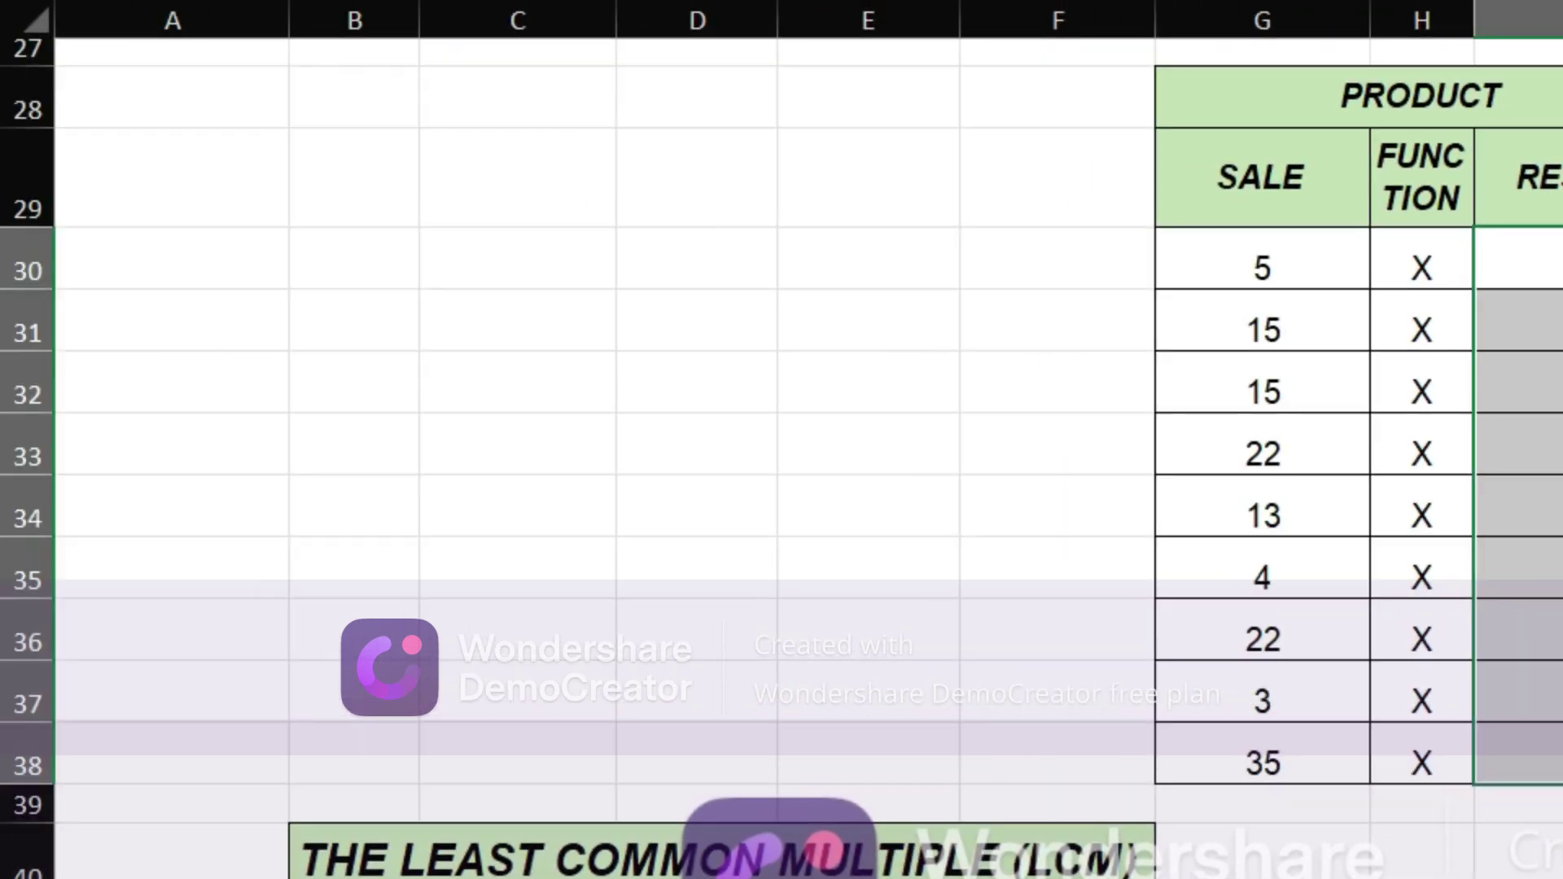
# Highlight the PRODUCT entry in A4 of the FUNCTION list in gold.
pyautogui.scroll(9, 925, 756)
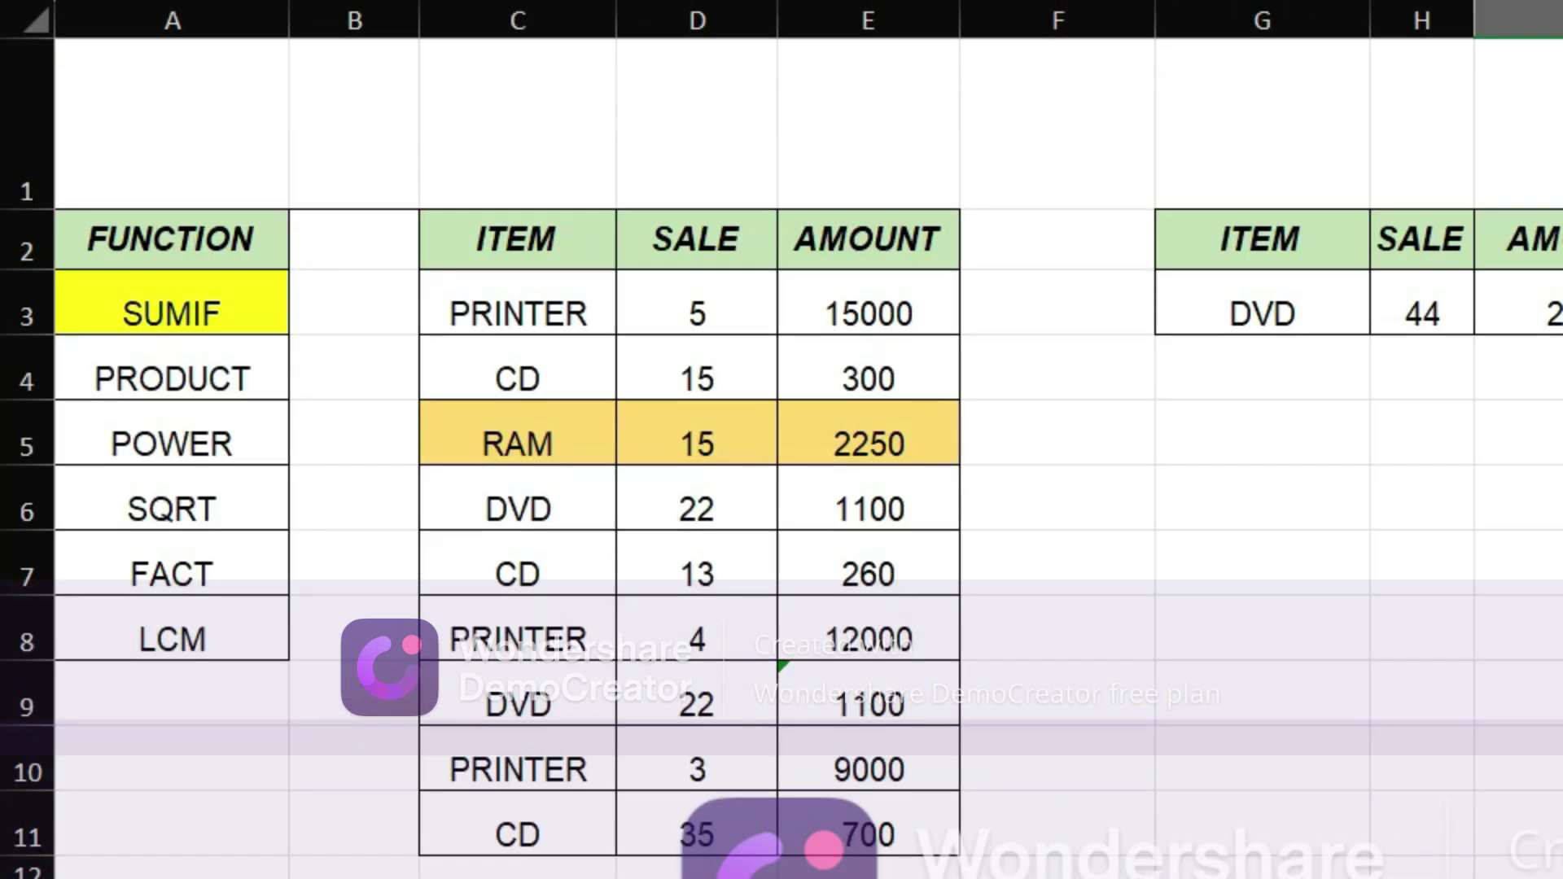
pyautogui.click(235, 369)
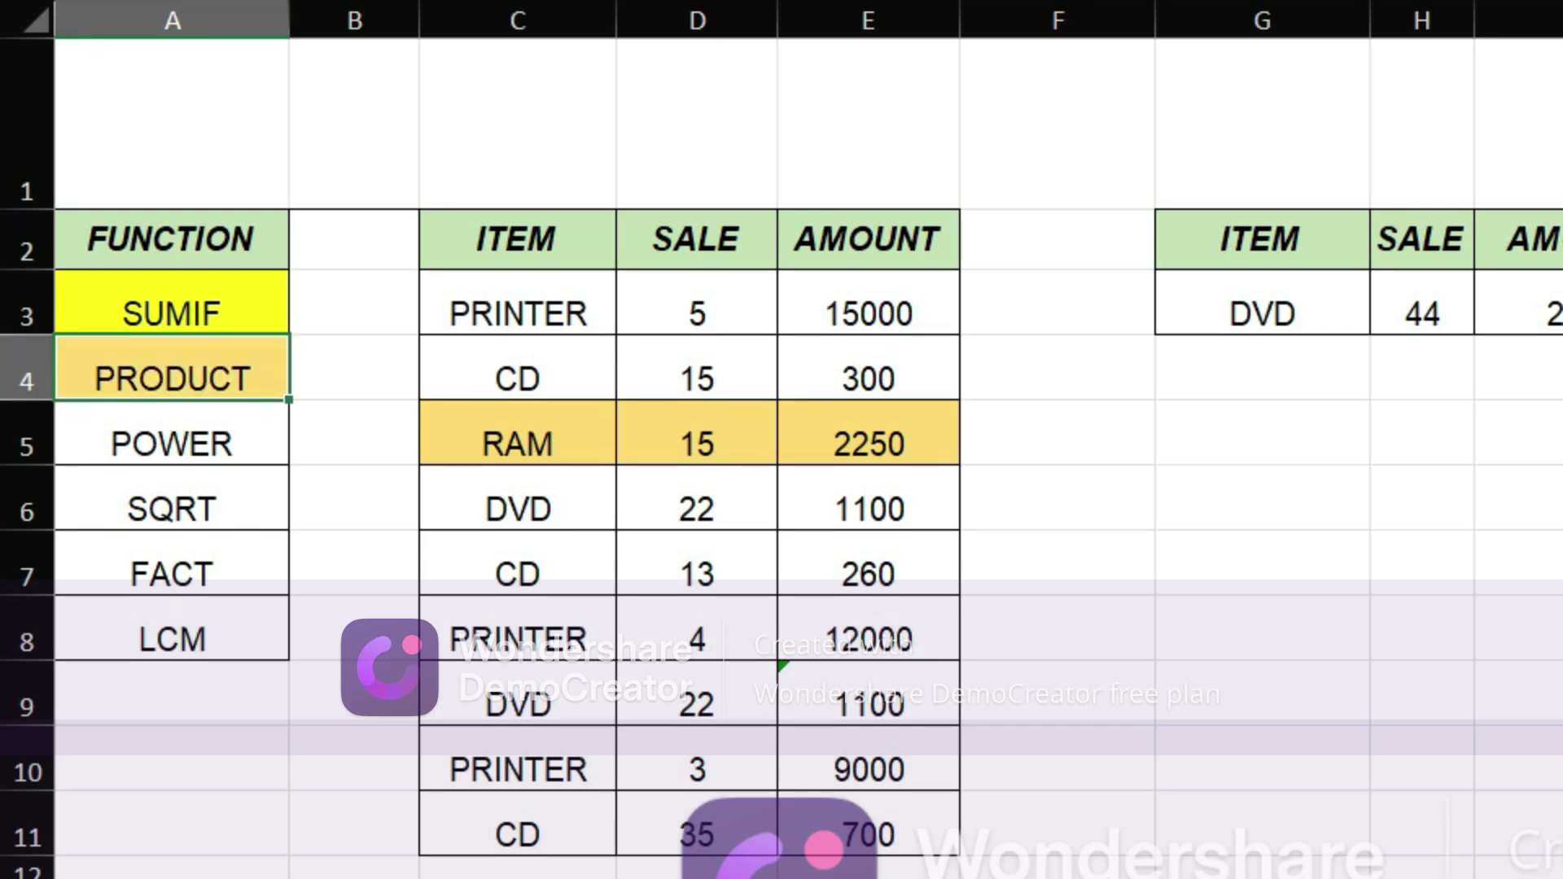
pyautogui.click(206, 446)
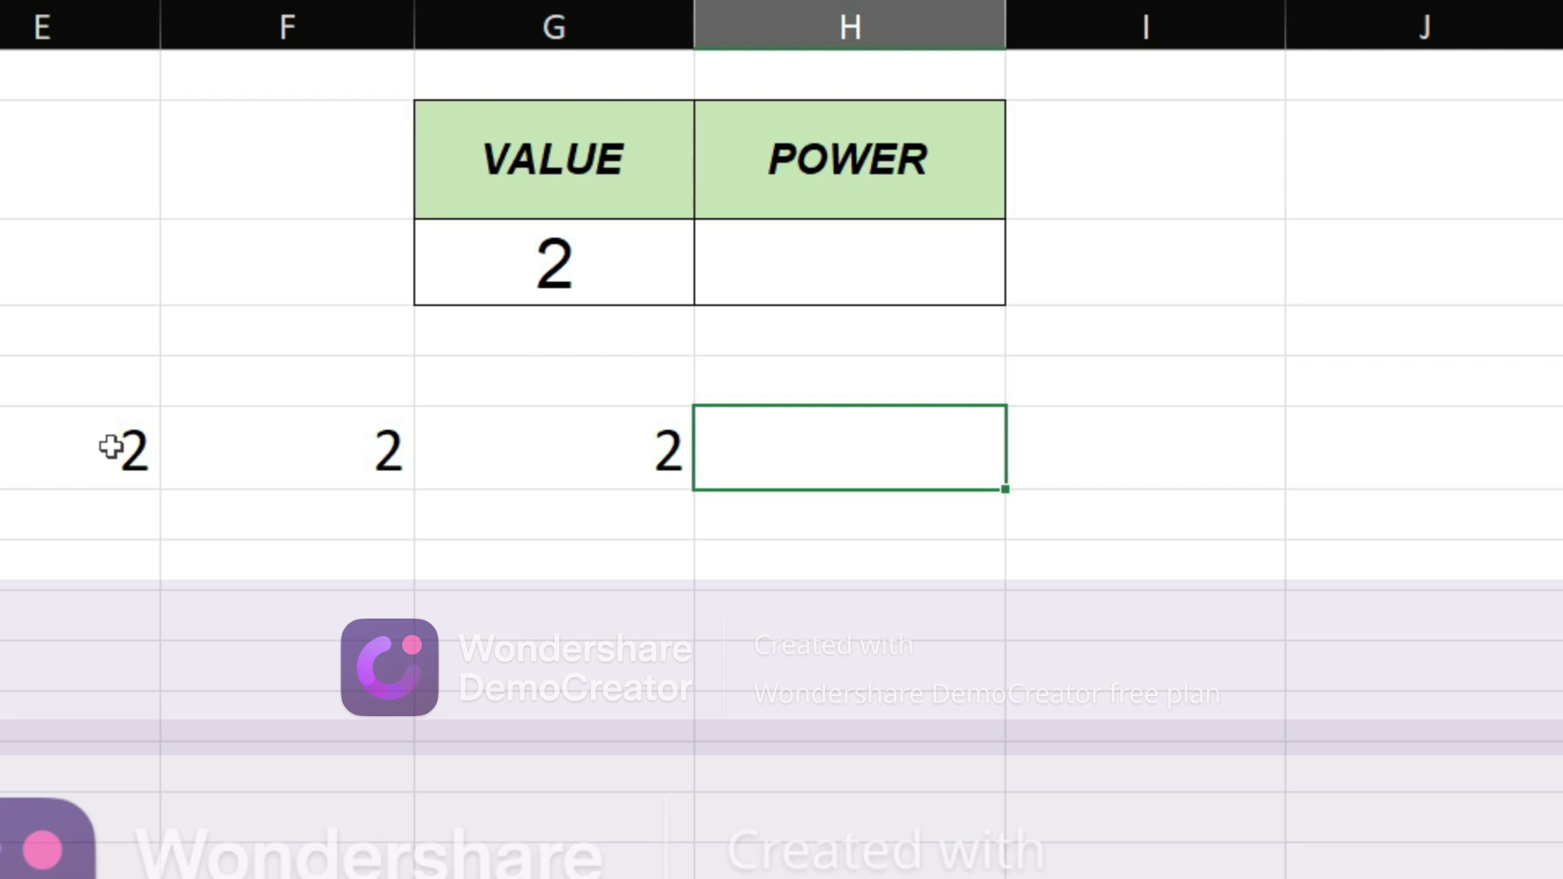
# Enter =E51*F51*G51 in H51, below the POWER table, to multiply the three 2s.
pyautogui.write('=')
pyautogui.click(3, 447)
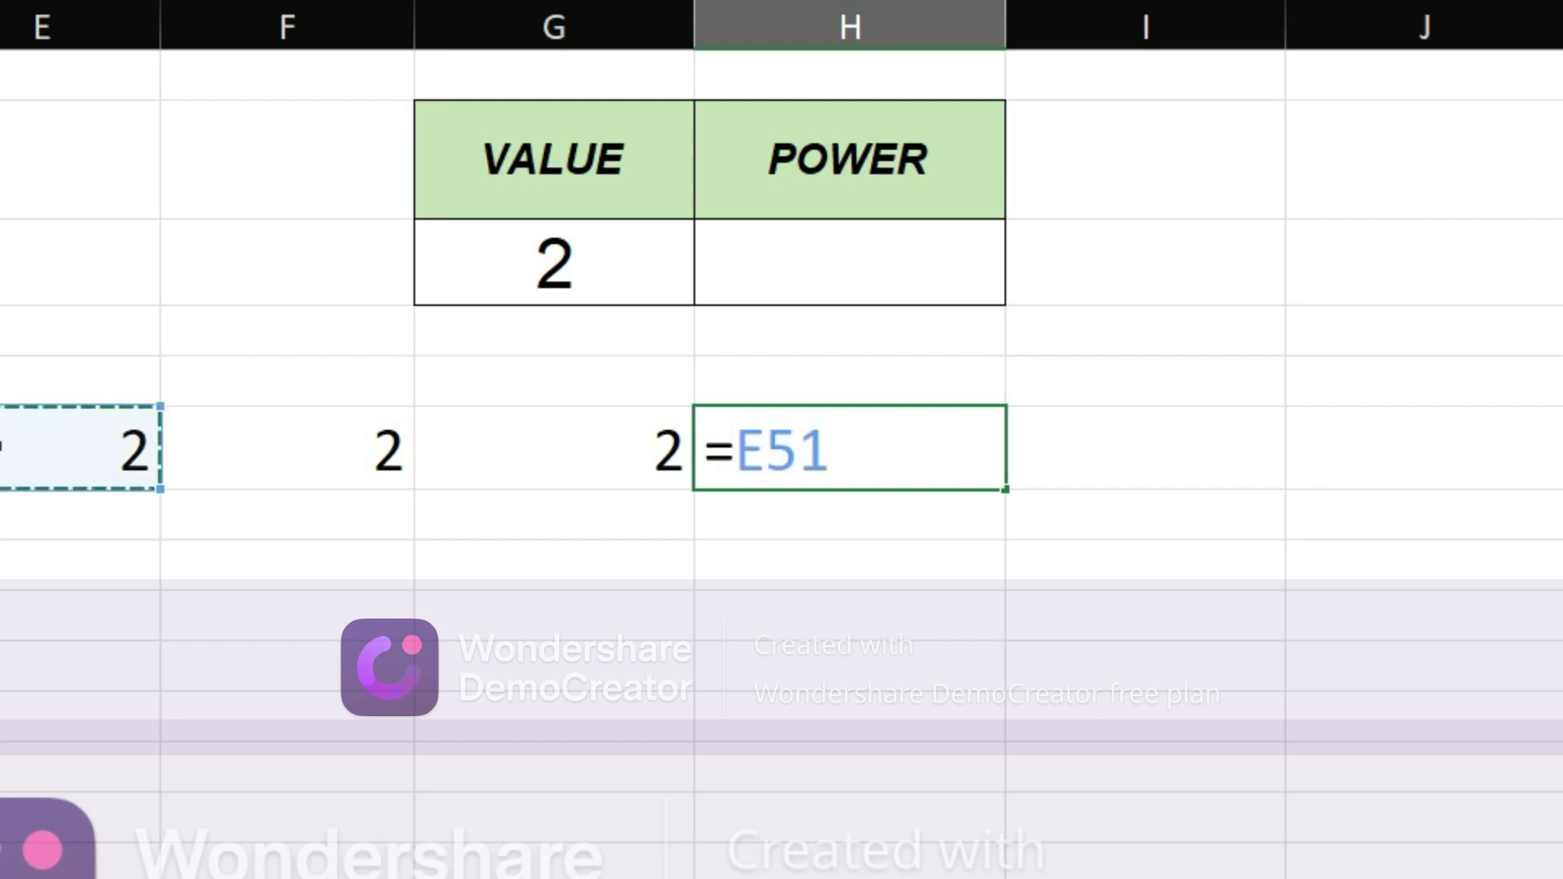
pyautogui.write('*')
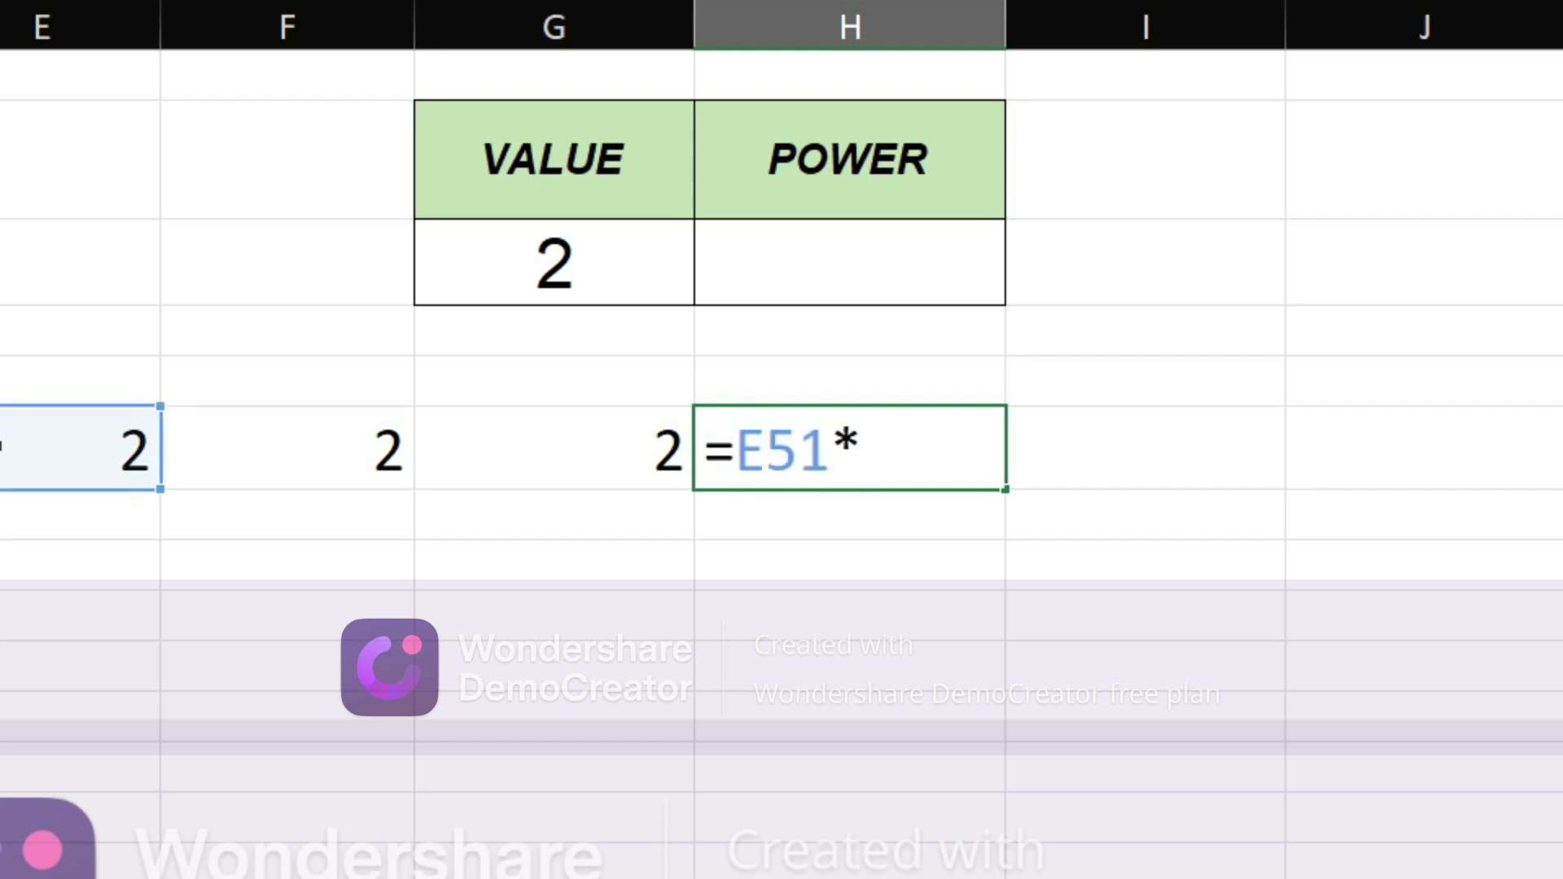
pyautogui.click(307, 453)
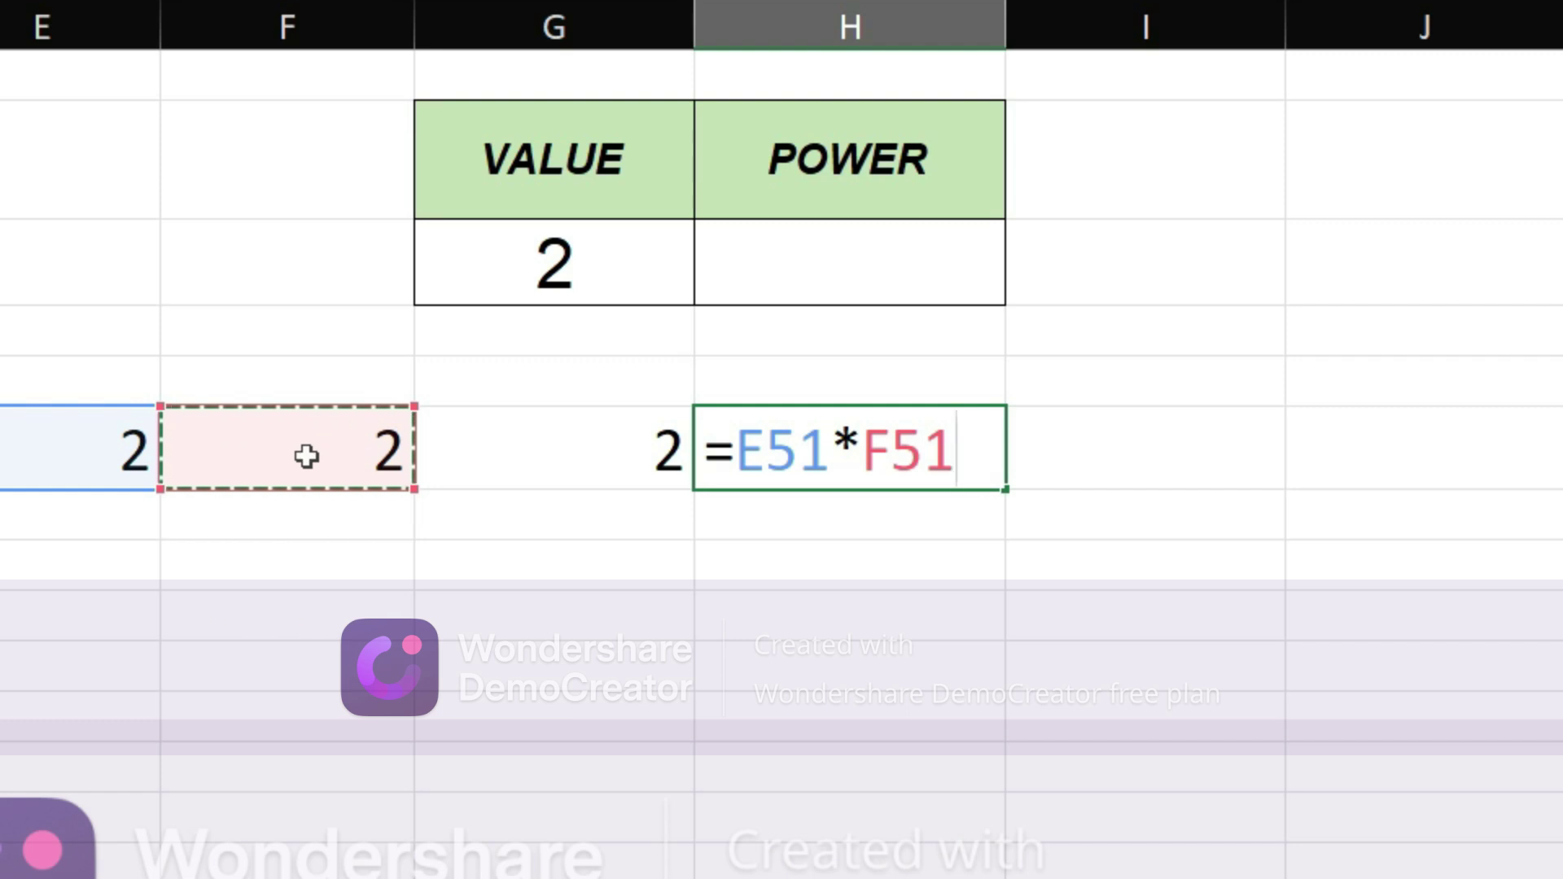
pyautogui.write('*')
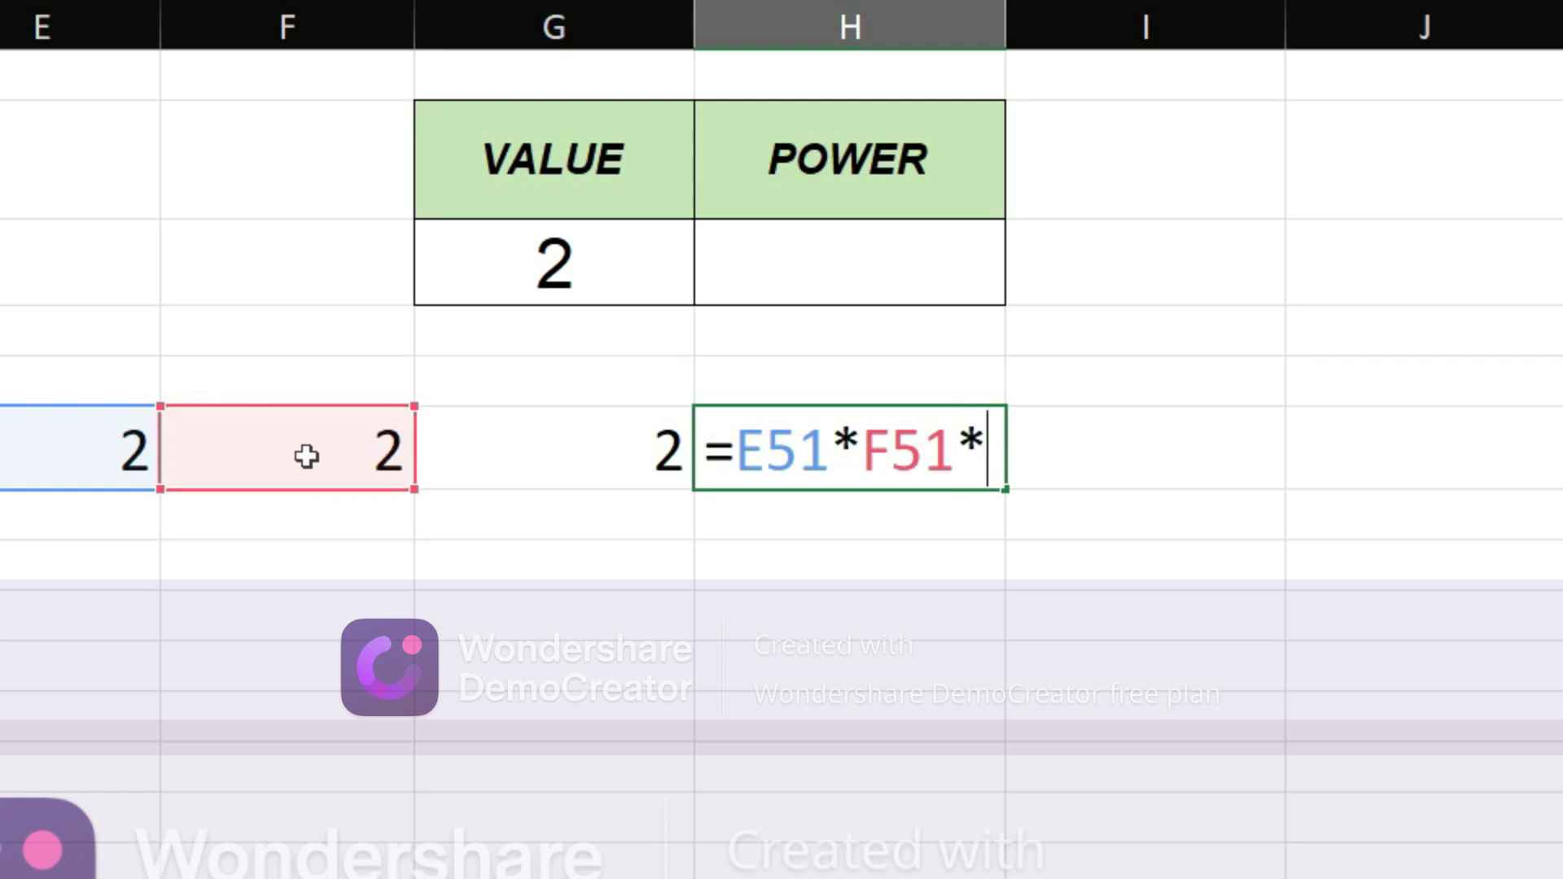
pyautogui.click(576, 474)
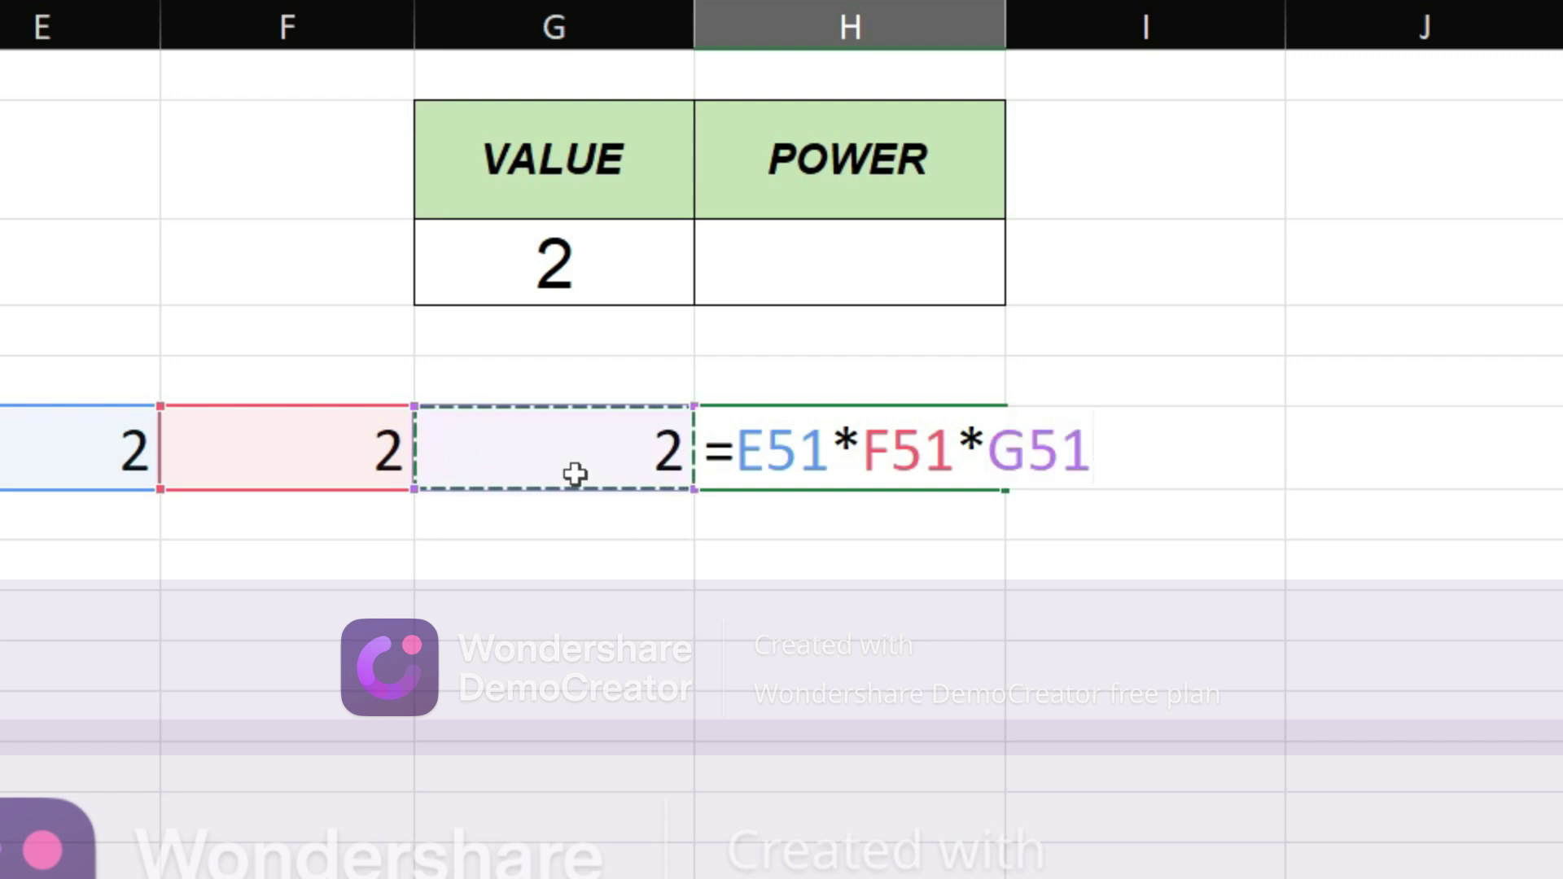
pyautogui.press('Return')
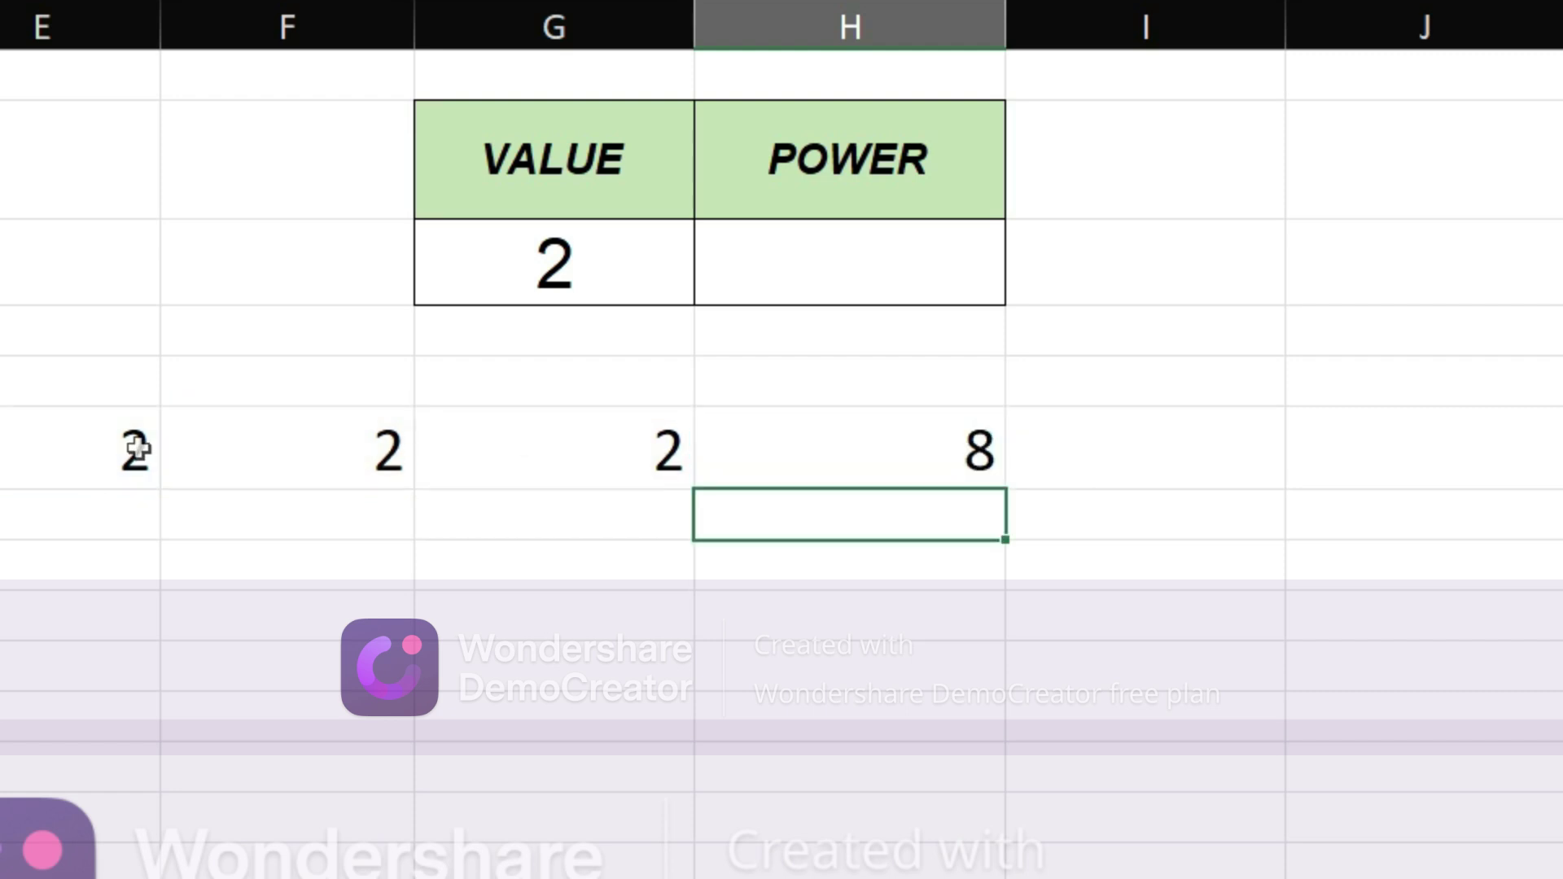
pyautogui.click(257, 454)
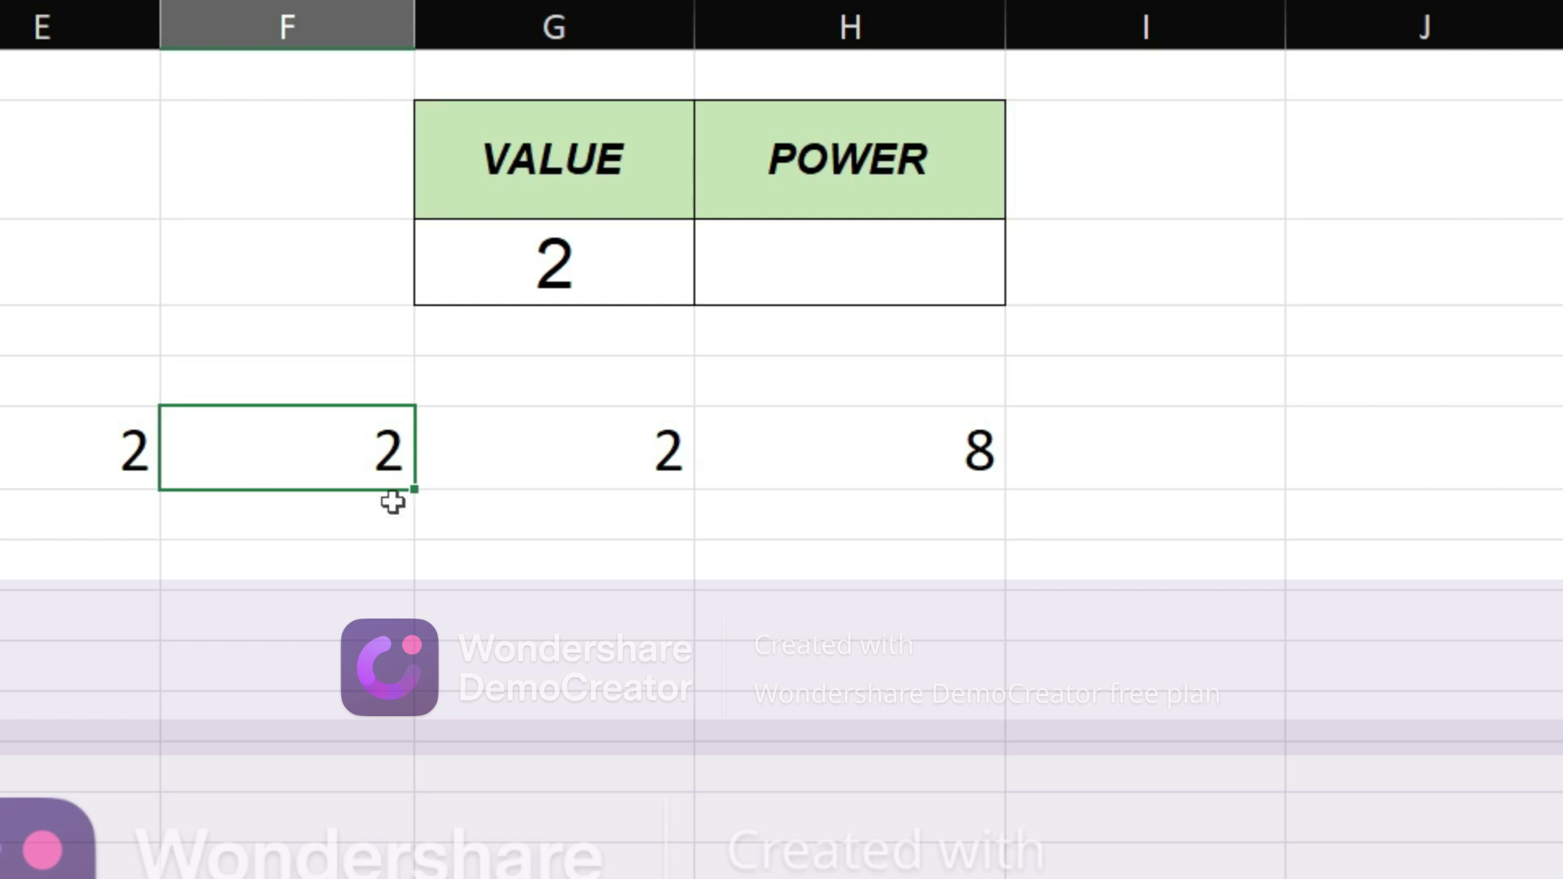
pyautogui.click(593, 474)
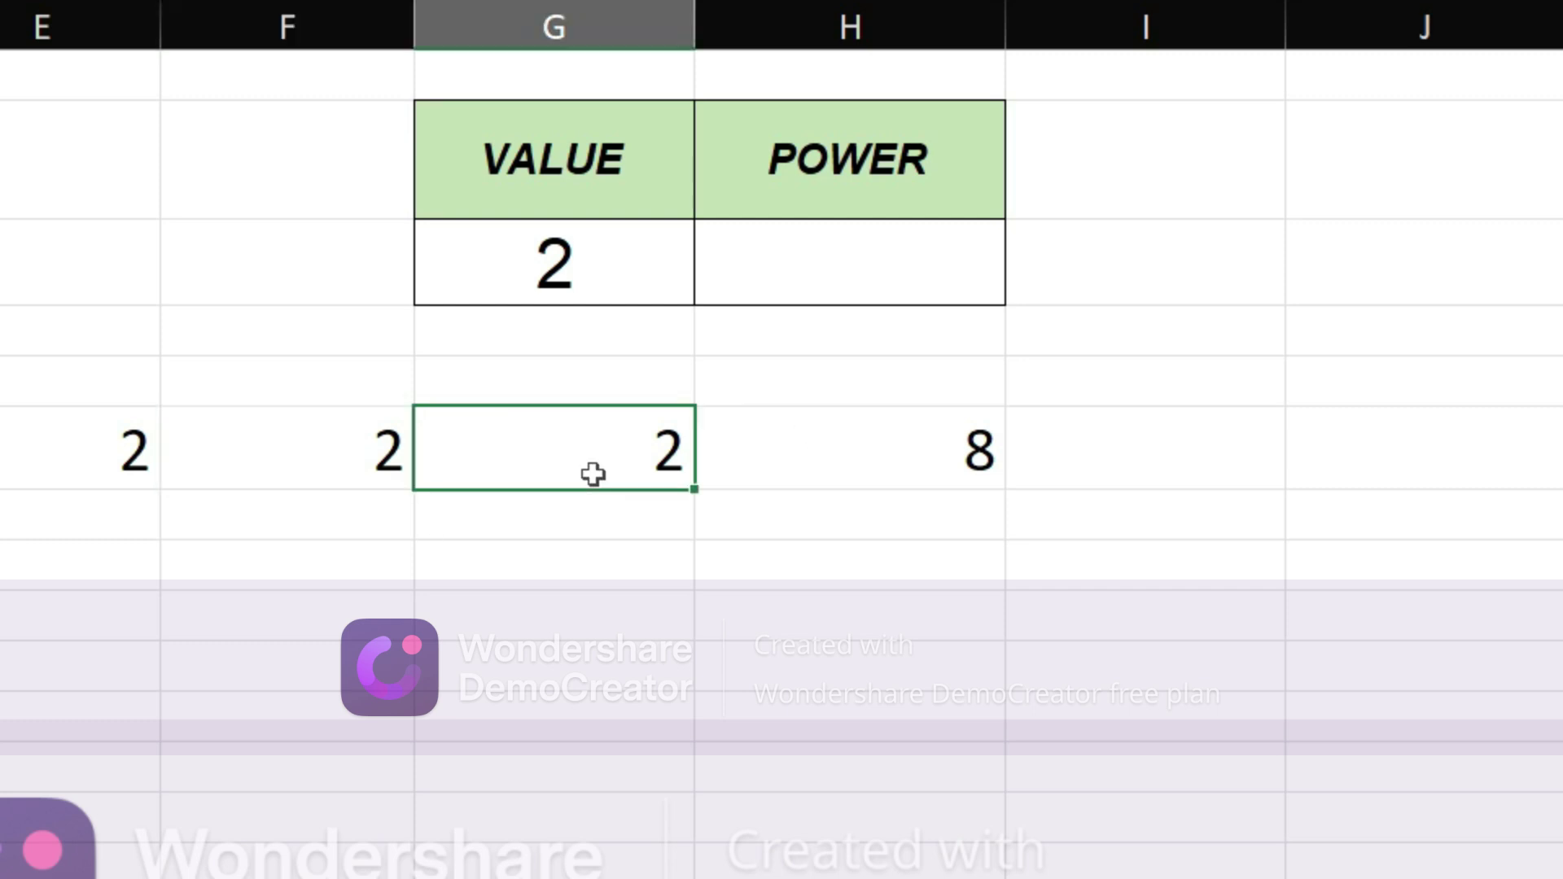
pyautogui.click(907, 454)
# Enter =POWER(G26,3) in H26, under the POWER heading, to raise the value in G26 to the third power.
pyautogui.click(814, 262)
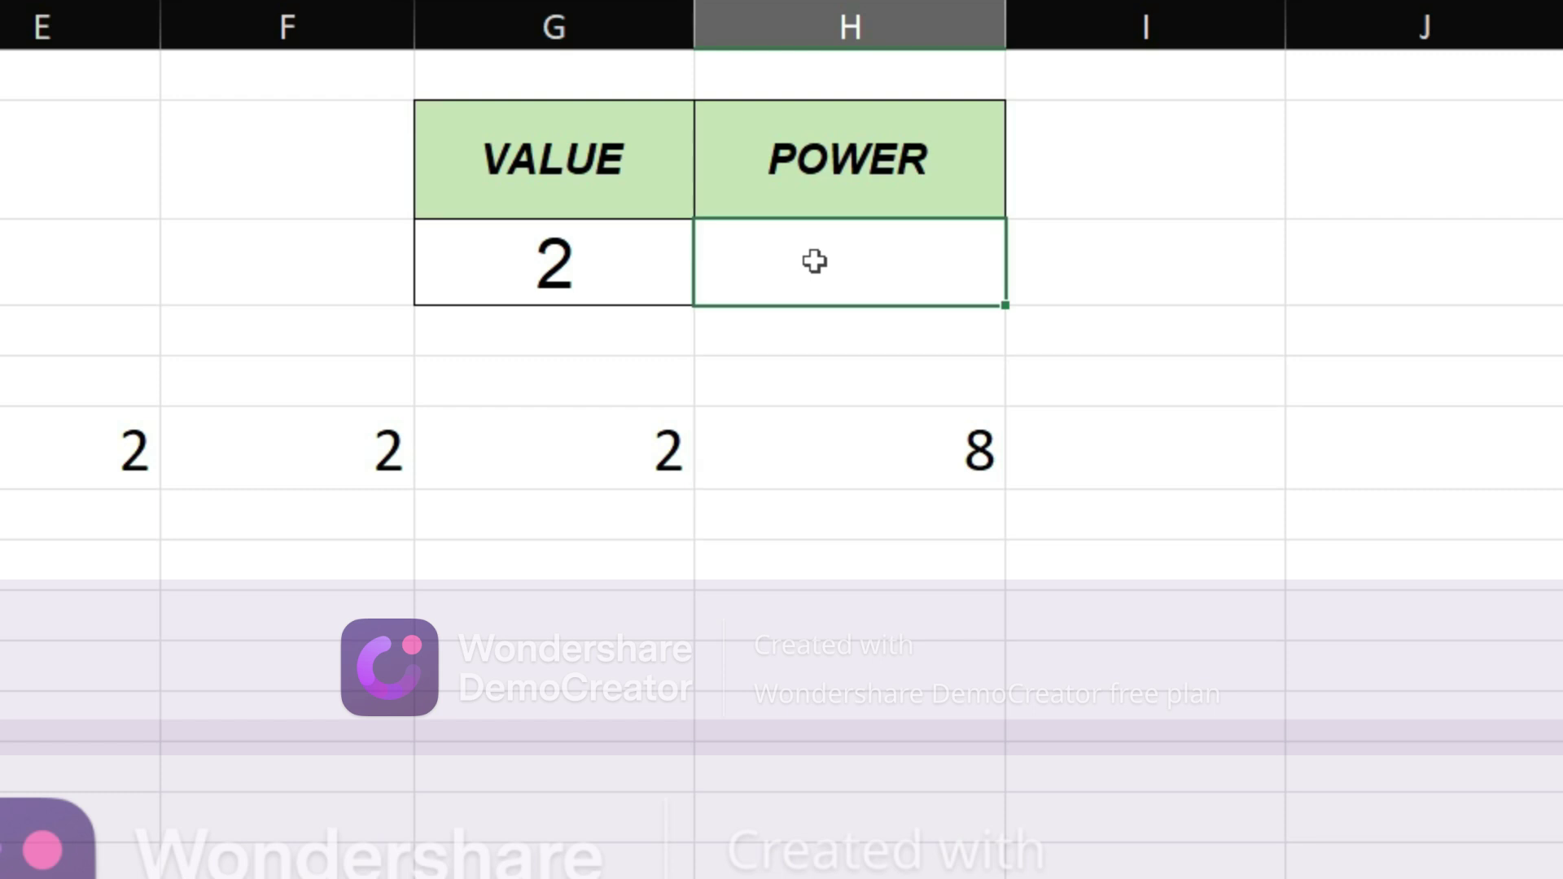
pyautogui.write('=PO')
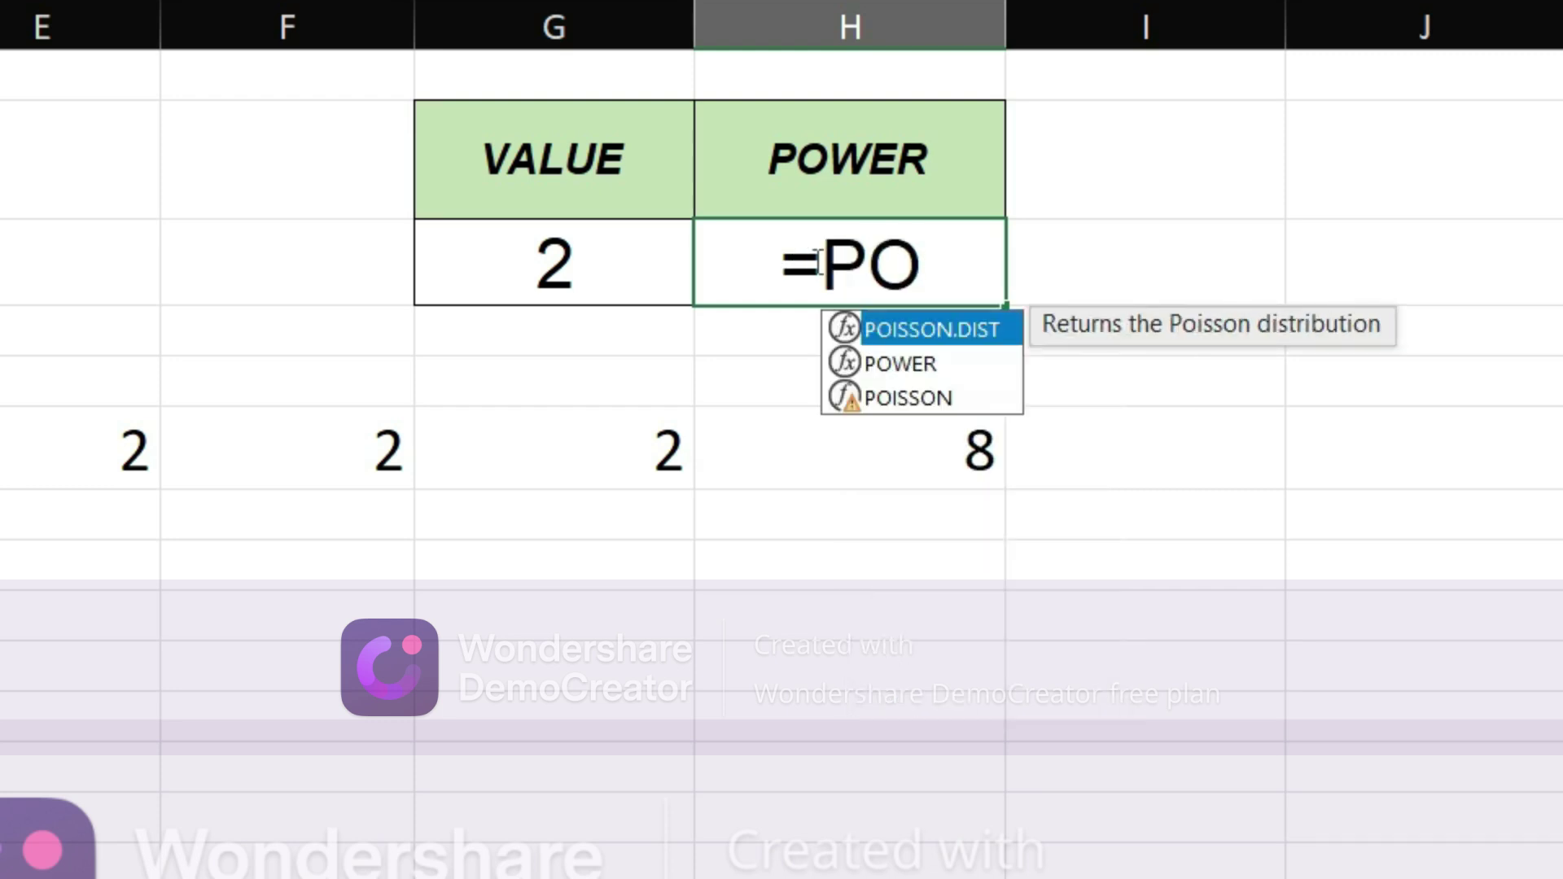
pyautogui.write('WE')
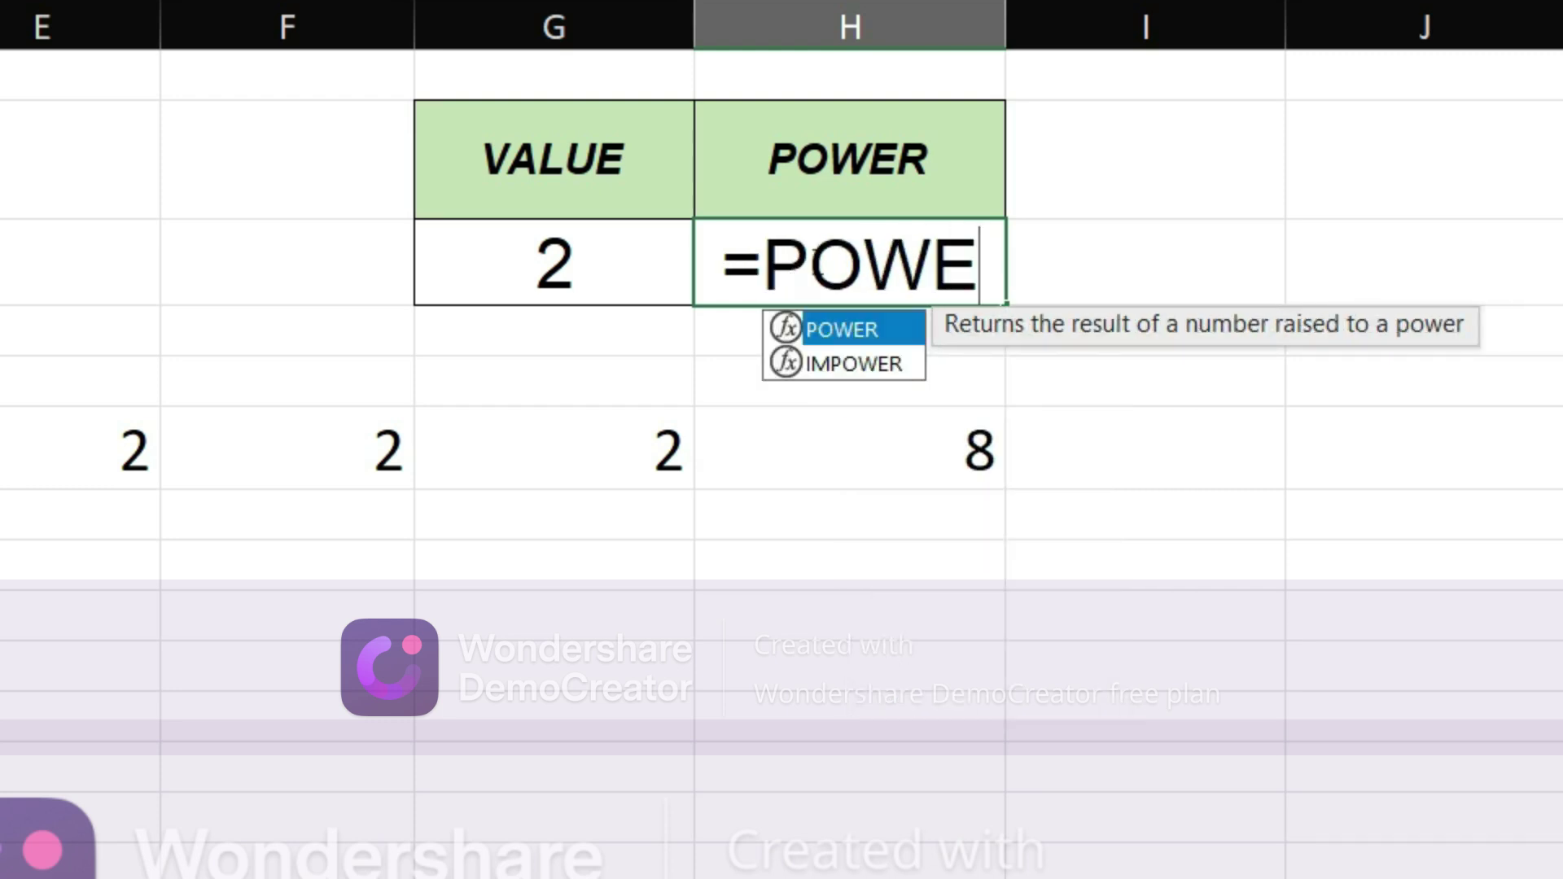
pyautogui.write('R(')
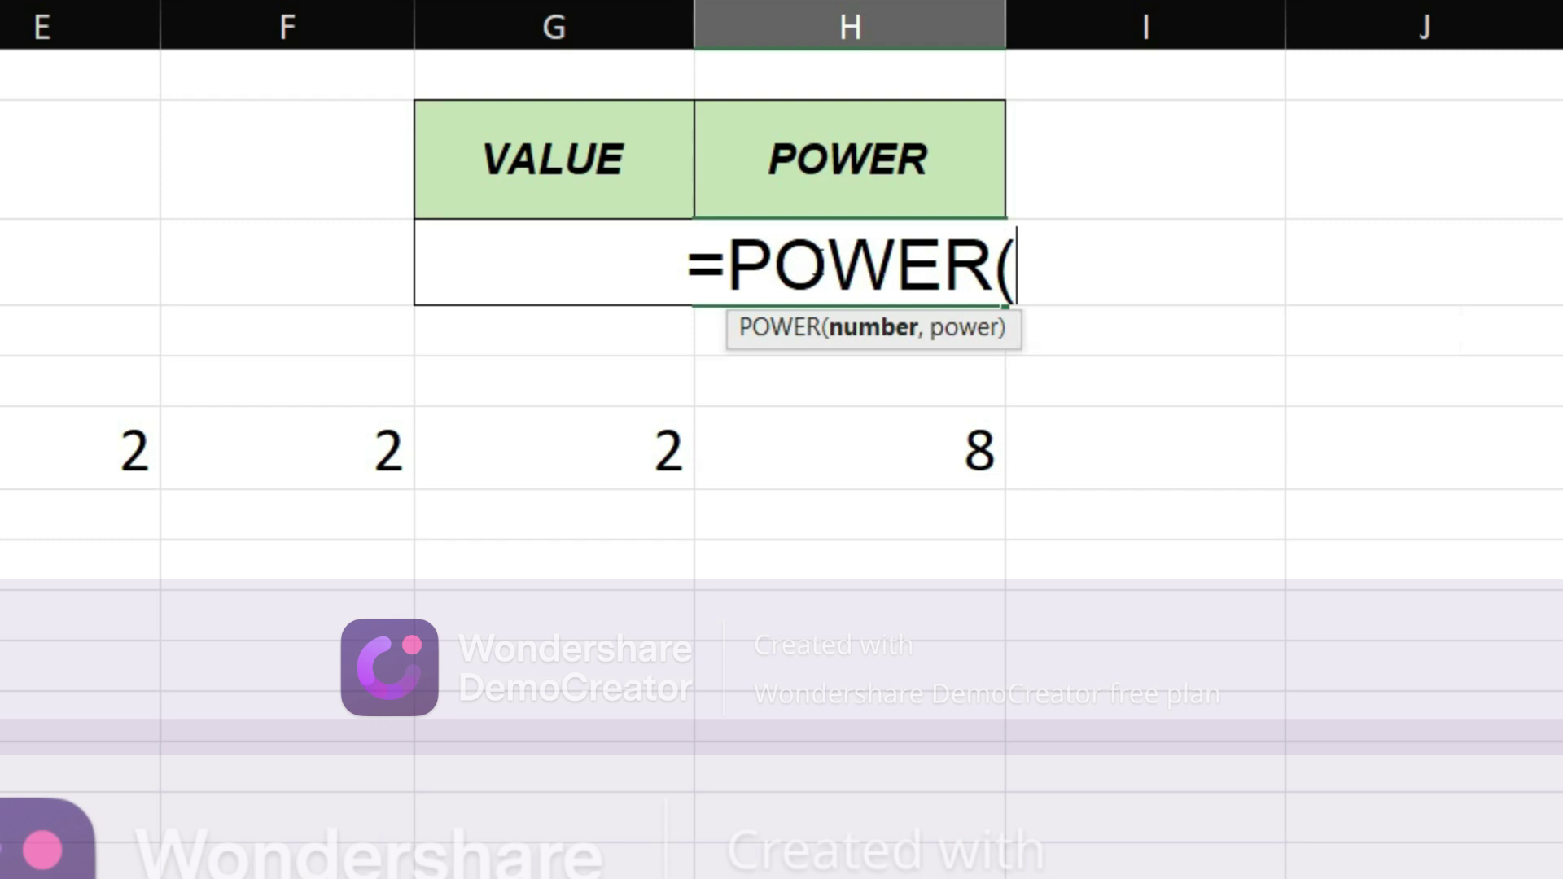
pyautogui.click(532, 348)
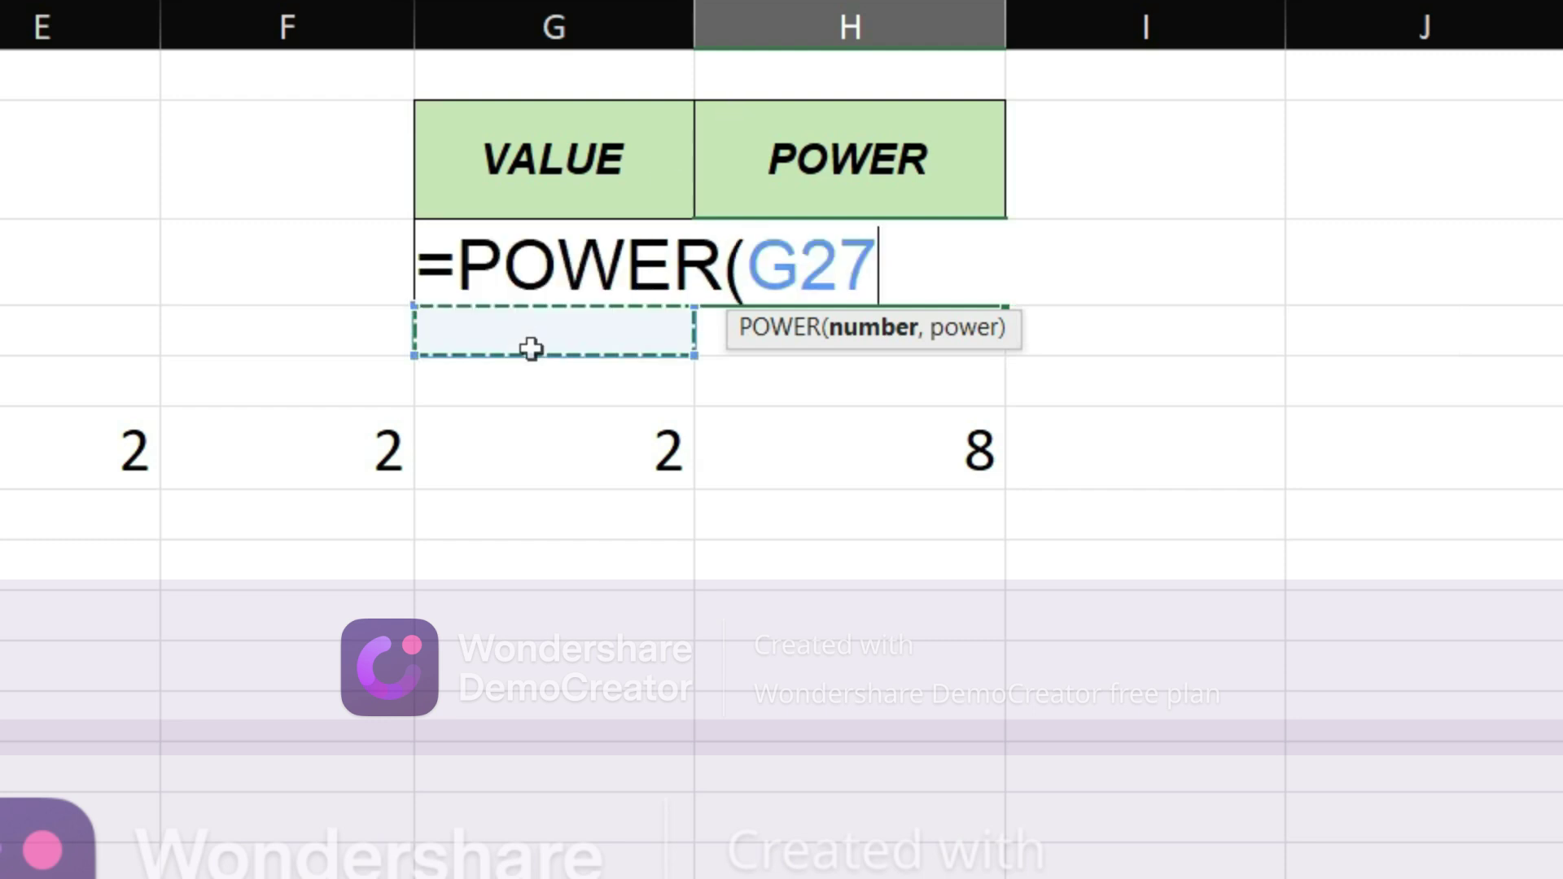
pyautogui.press('Up')
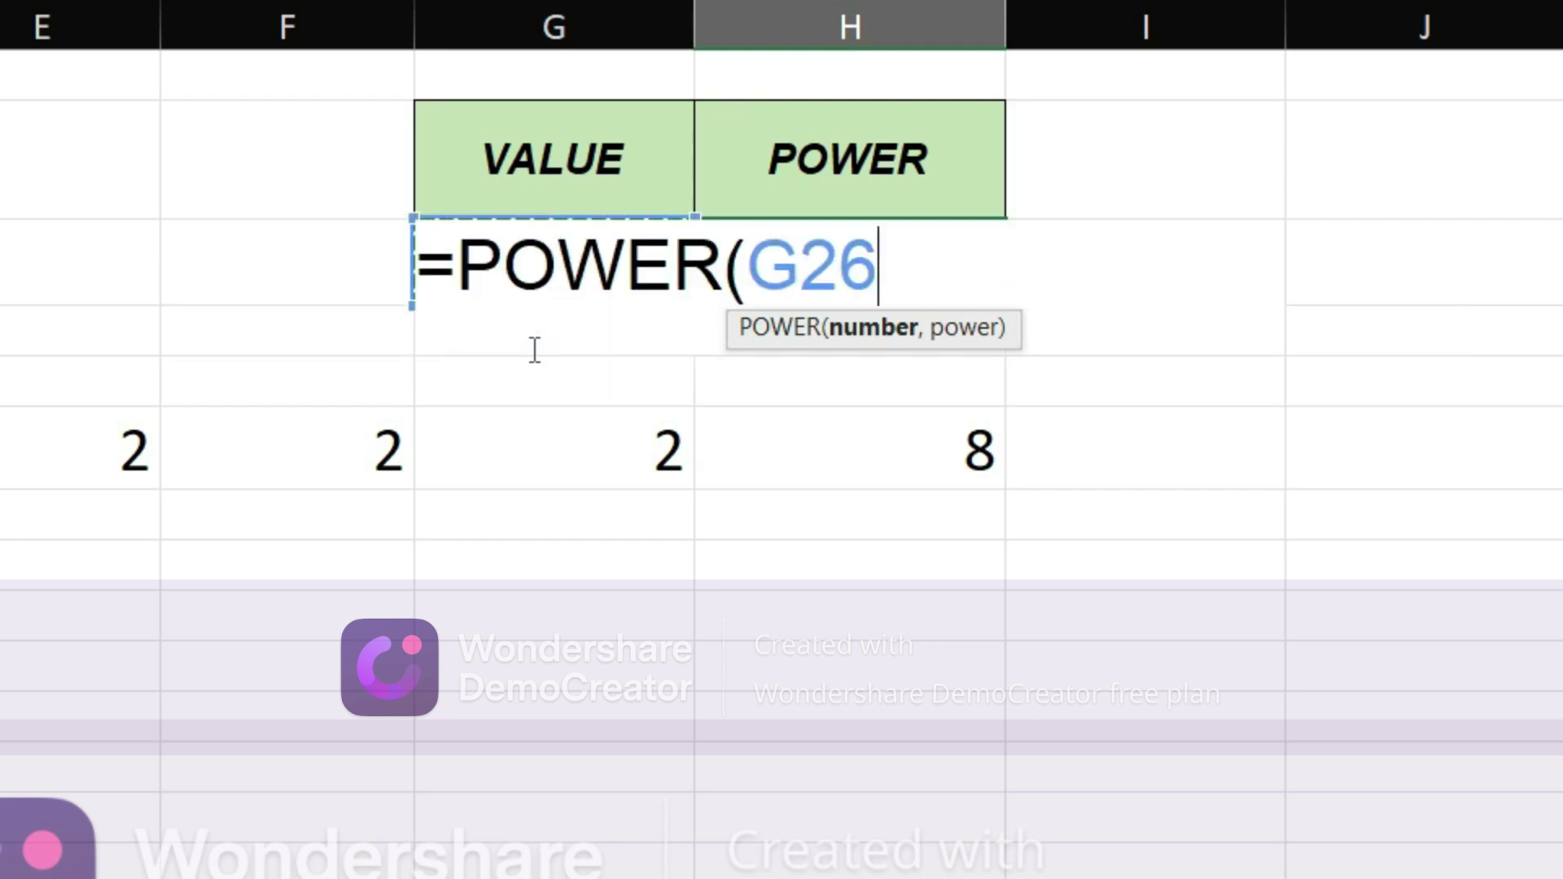
pyautogui.write(',')
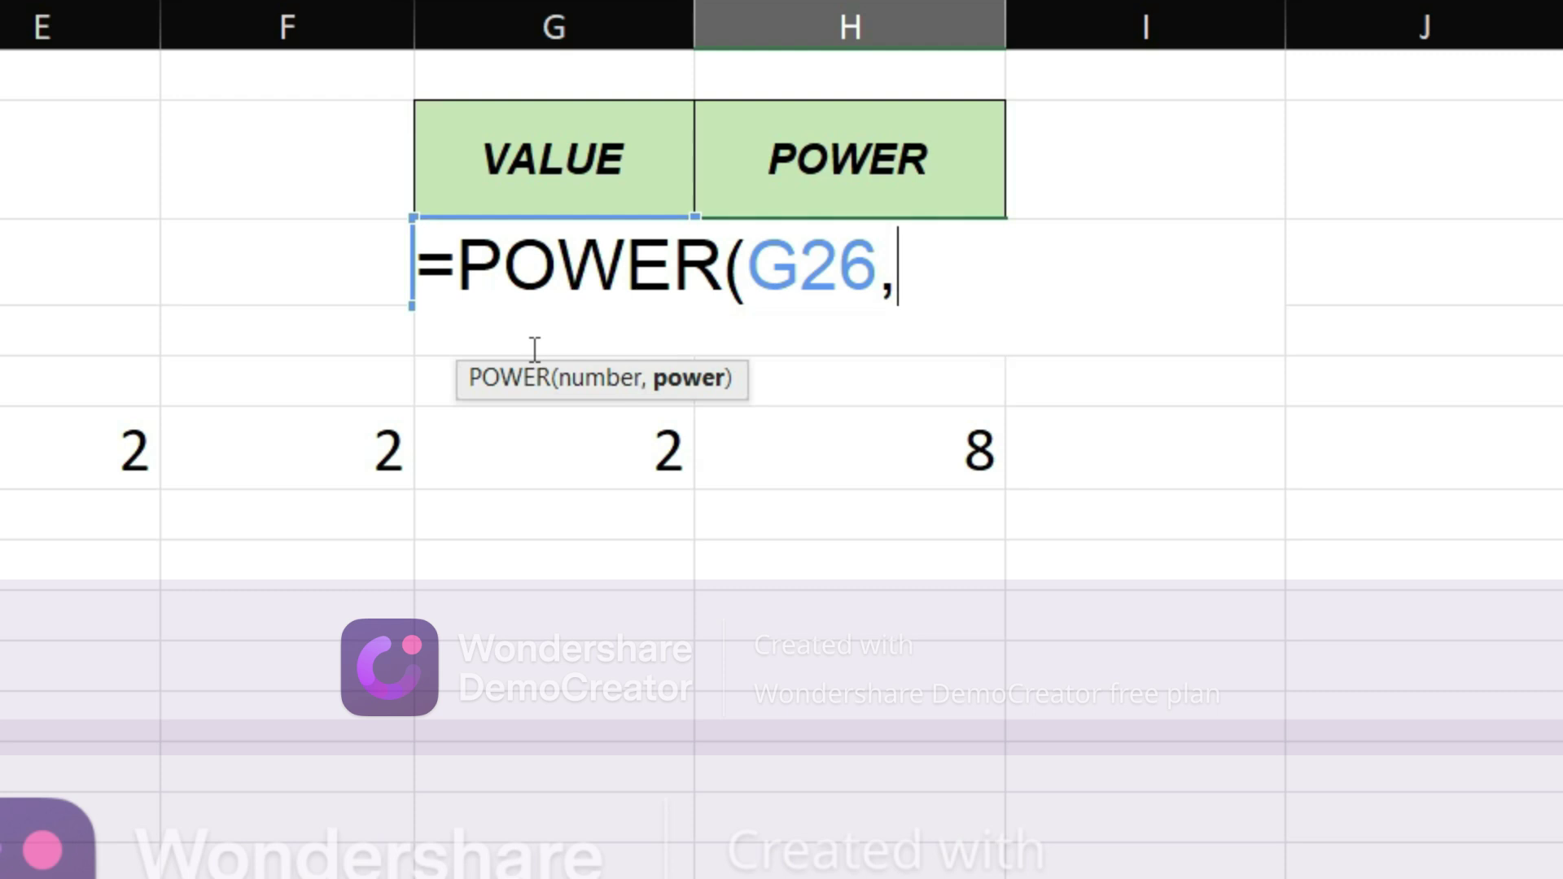
pyautogui.write('3')
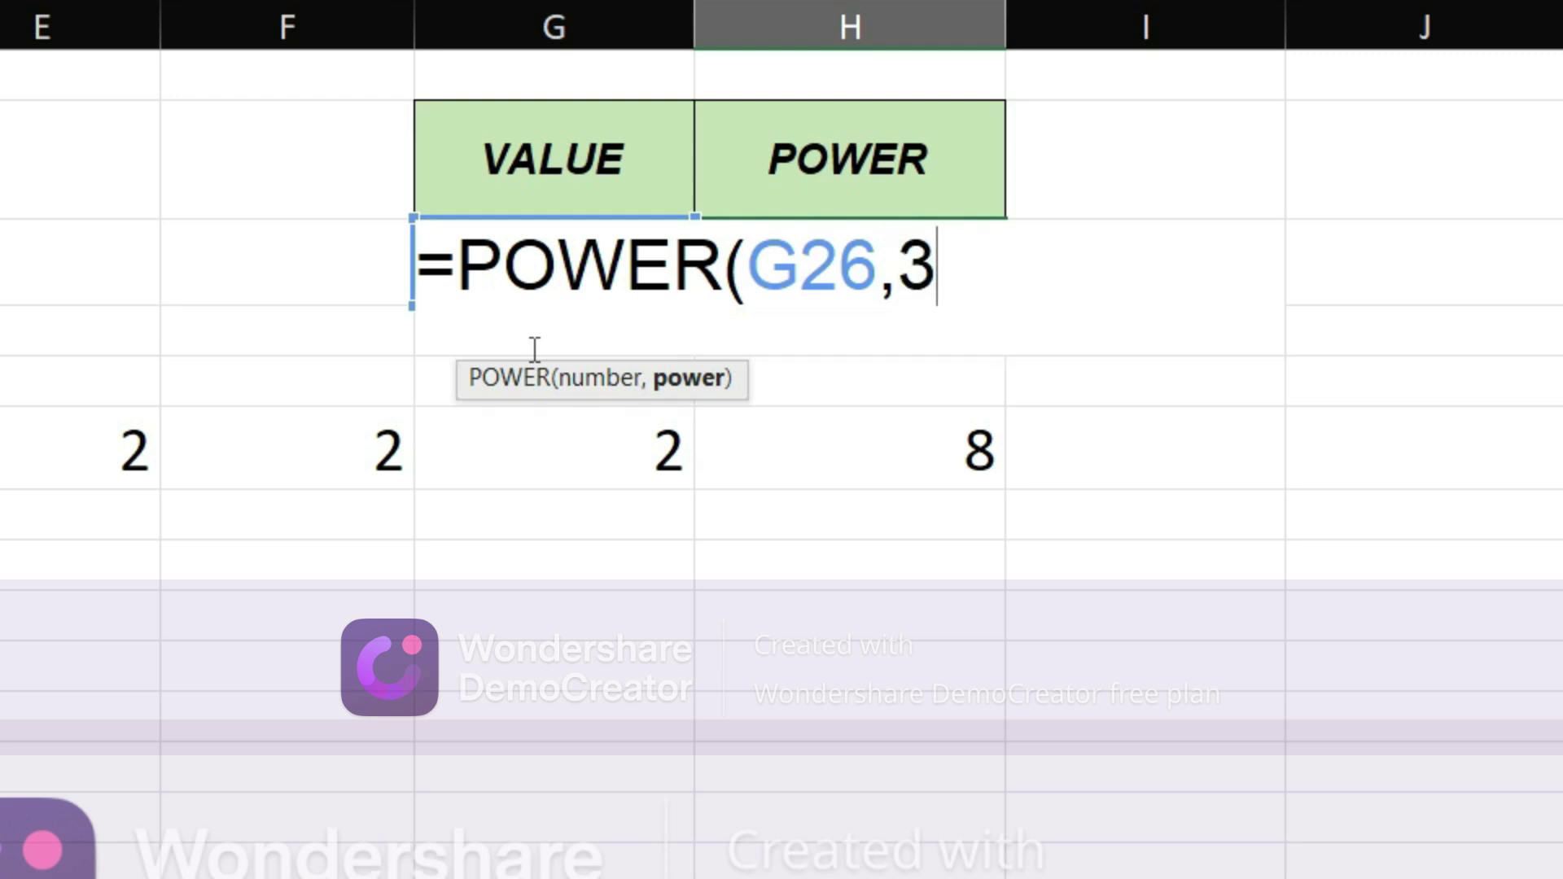
pyautogui.write(')')
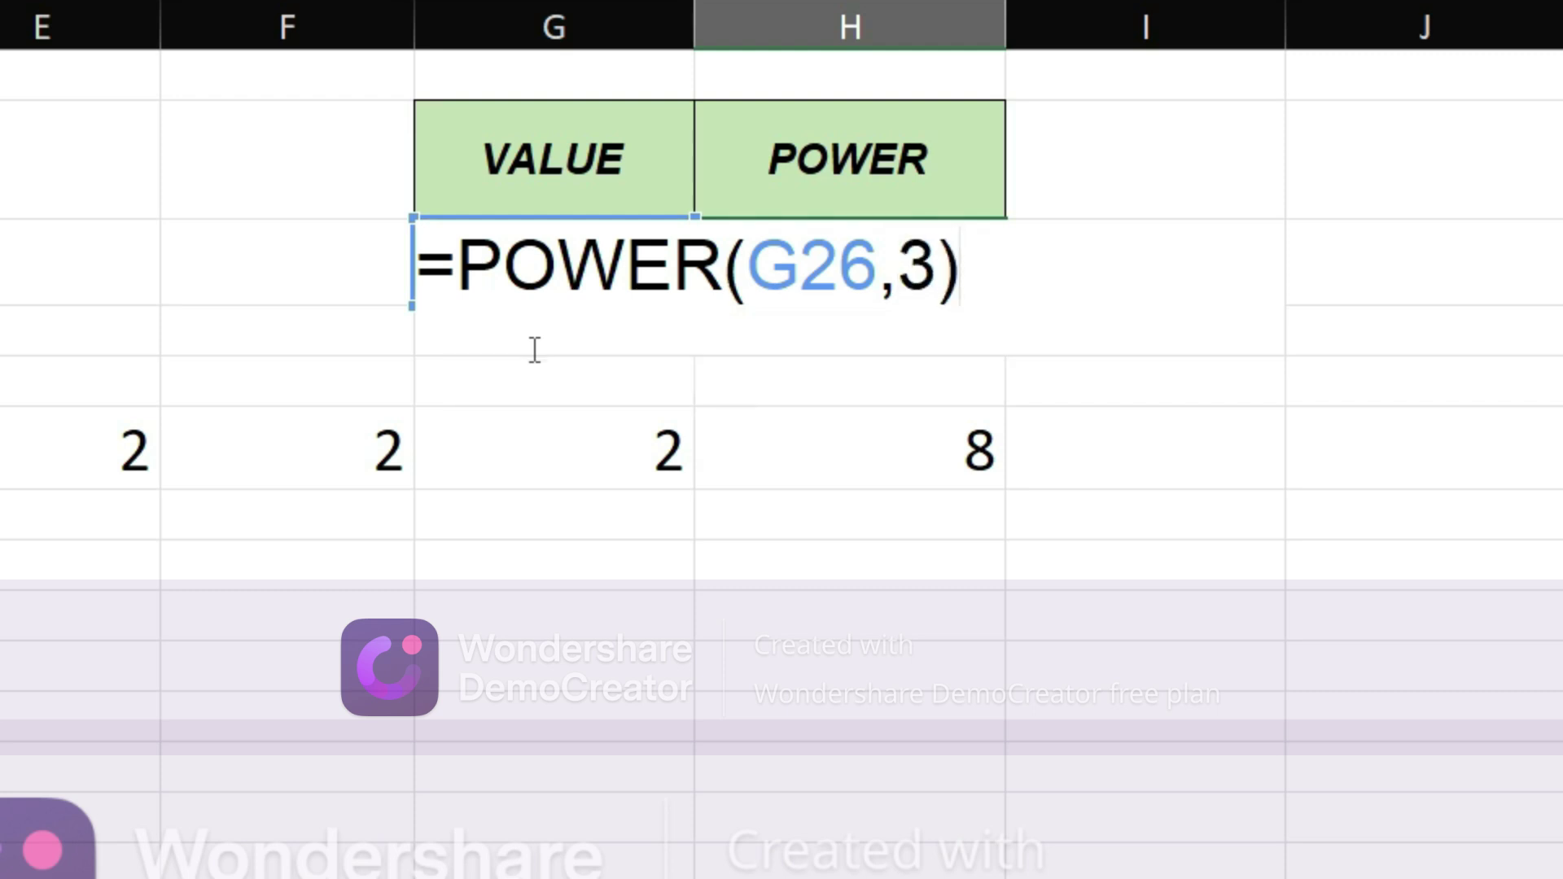
pyautogui.press('Return')
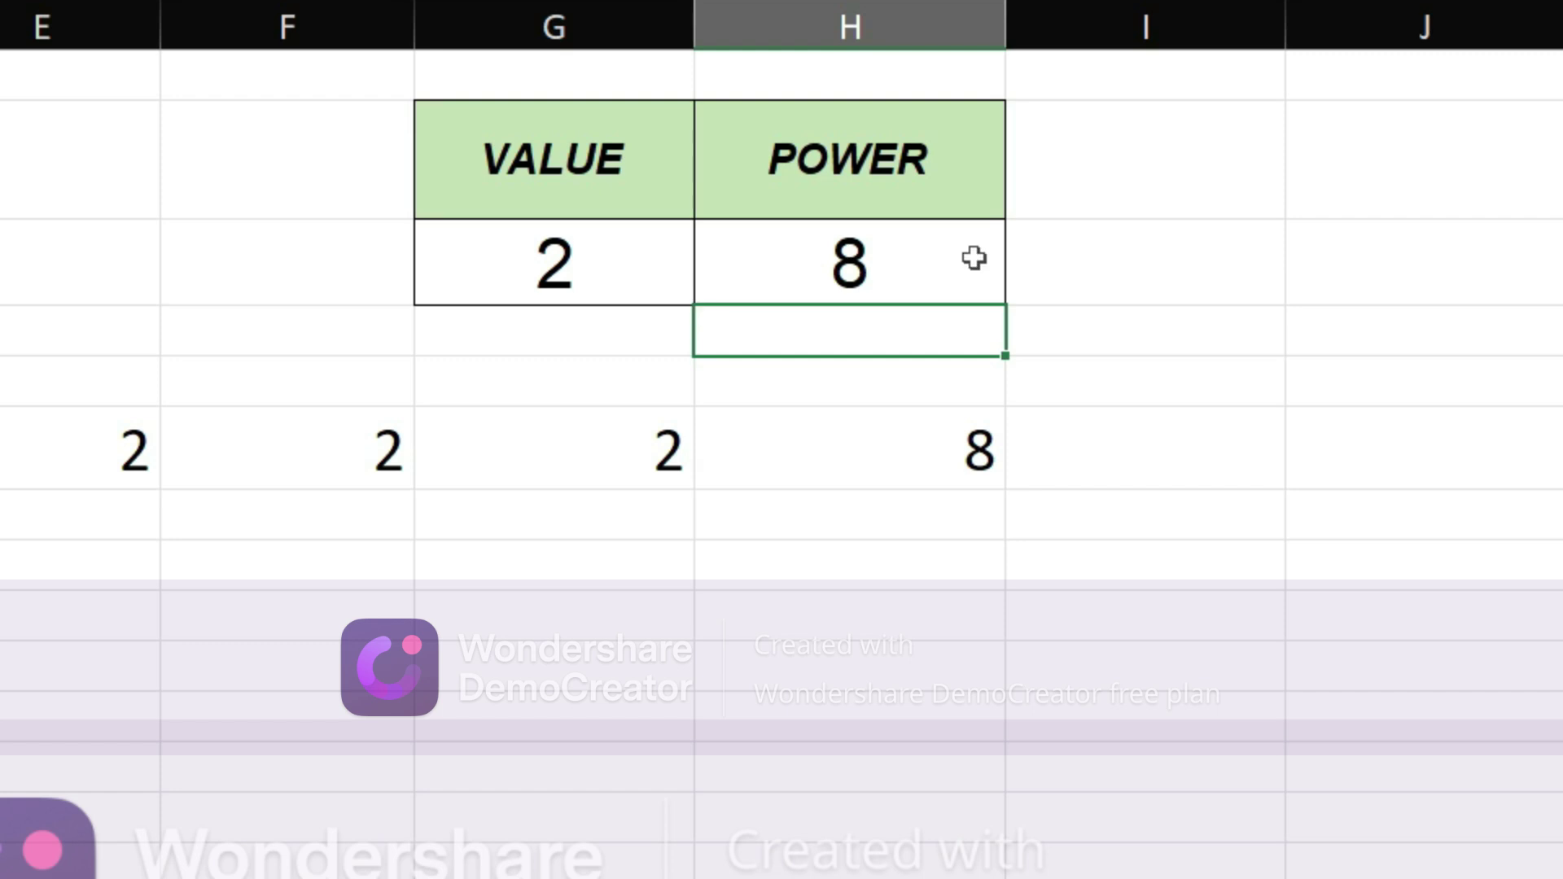
# Set the VALUE in G26 to 3 and compare it with the POWER result in H26.
pyautogui.click(817, 434)
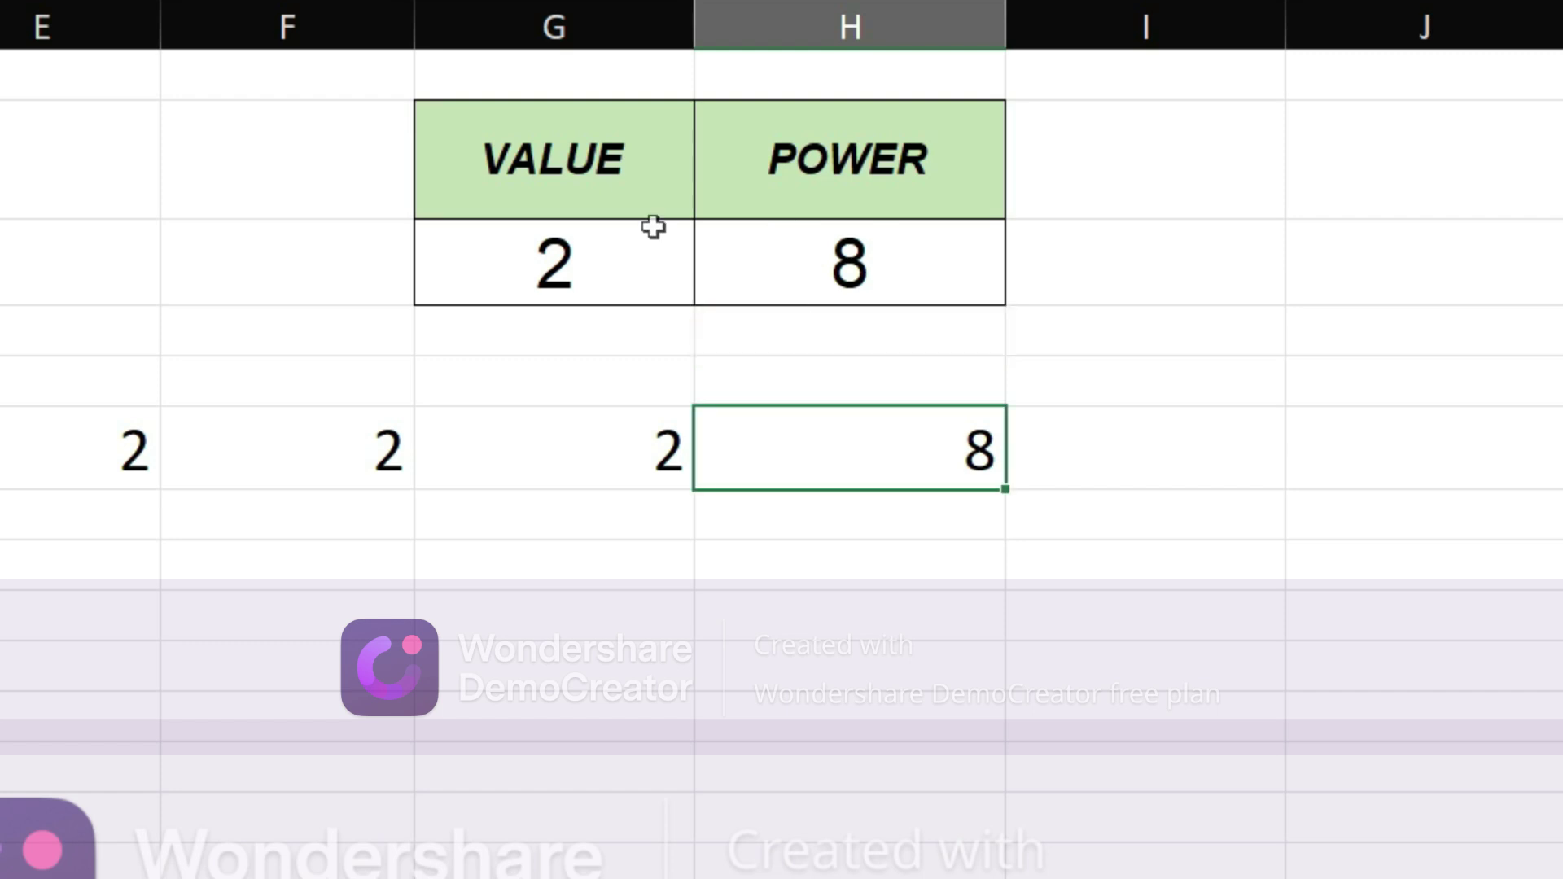
pyautogui.click(598, 232)
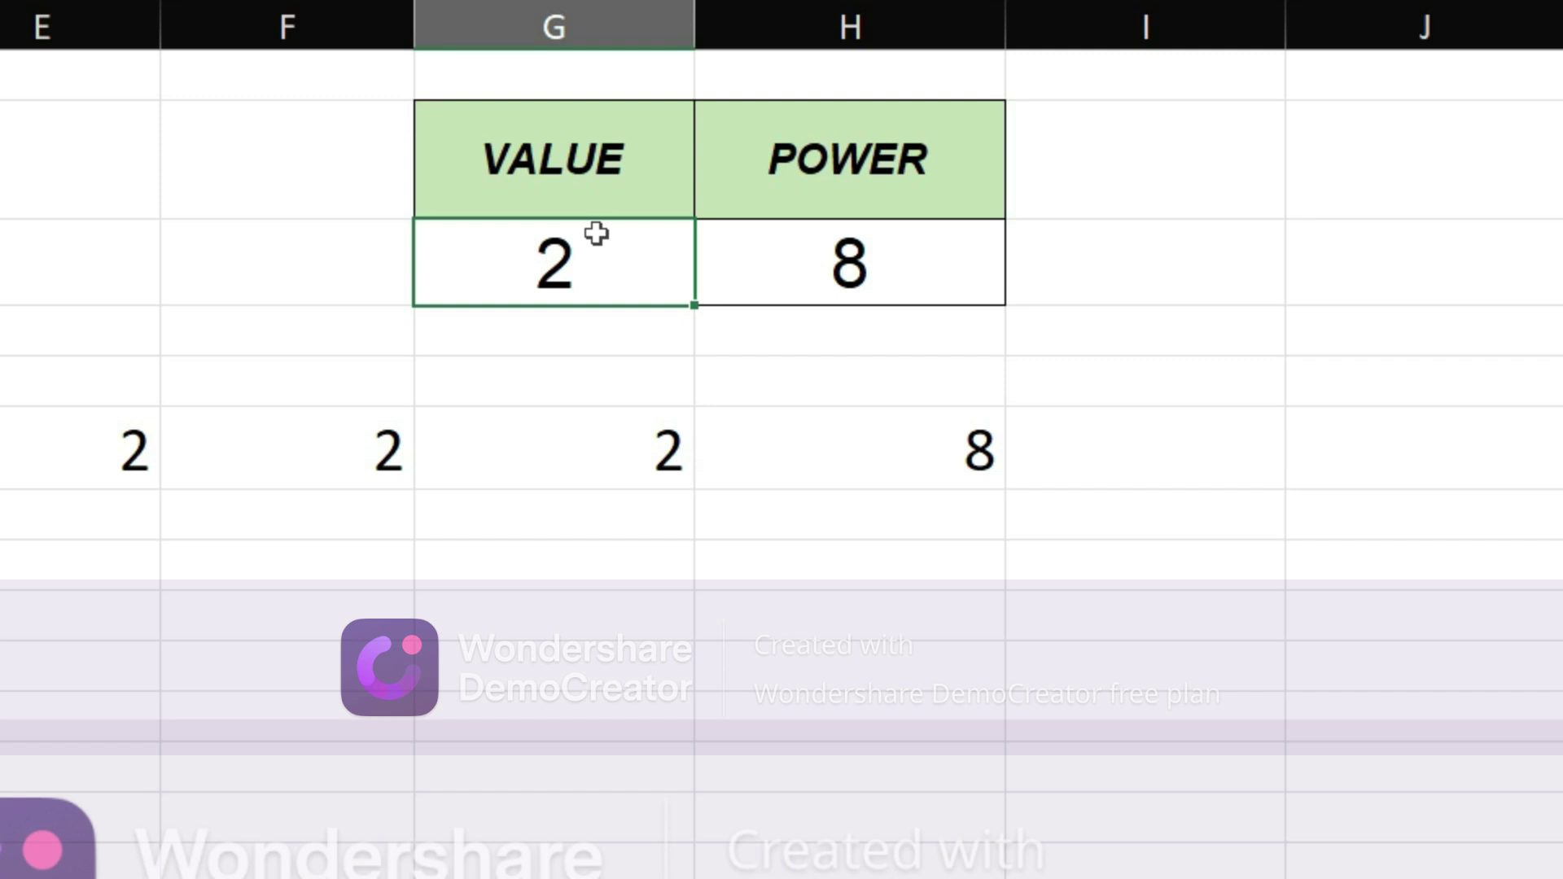
pyautogui.write('3')
pyautogui.press('Return')
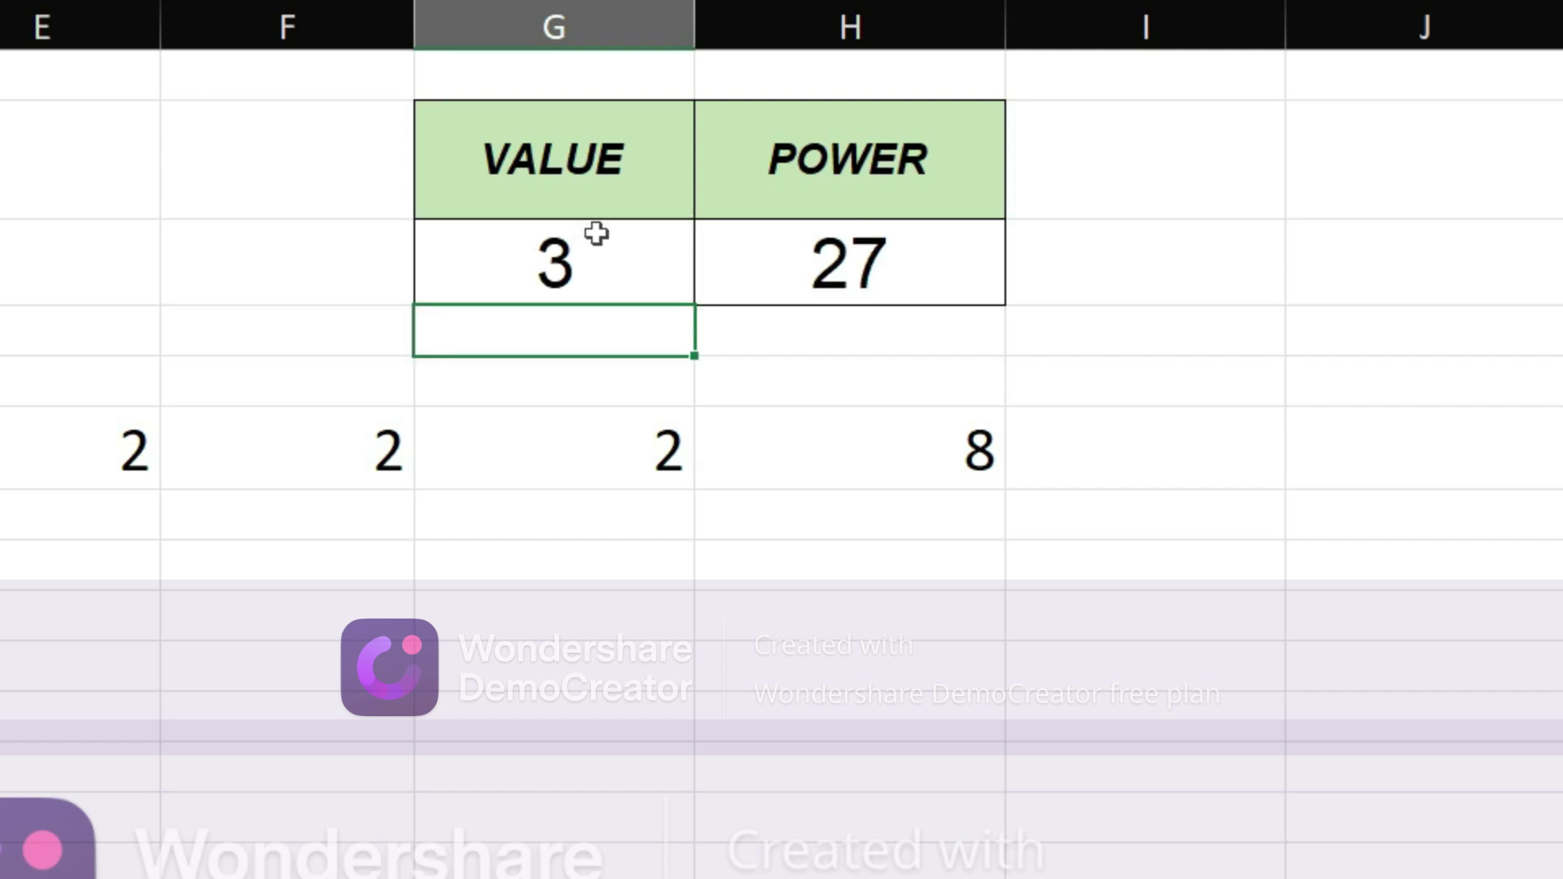
pyautogui.click(575, 259)
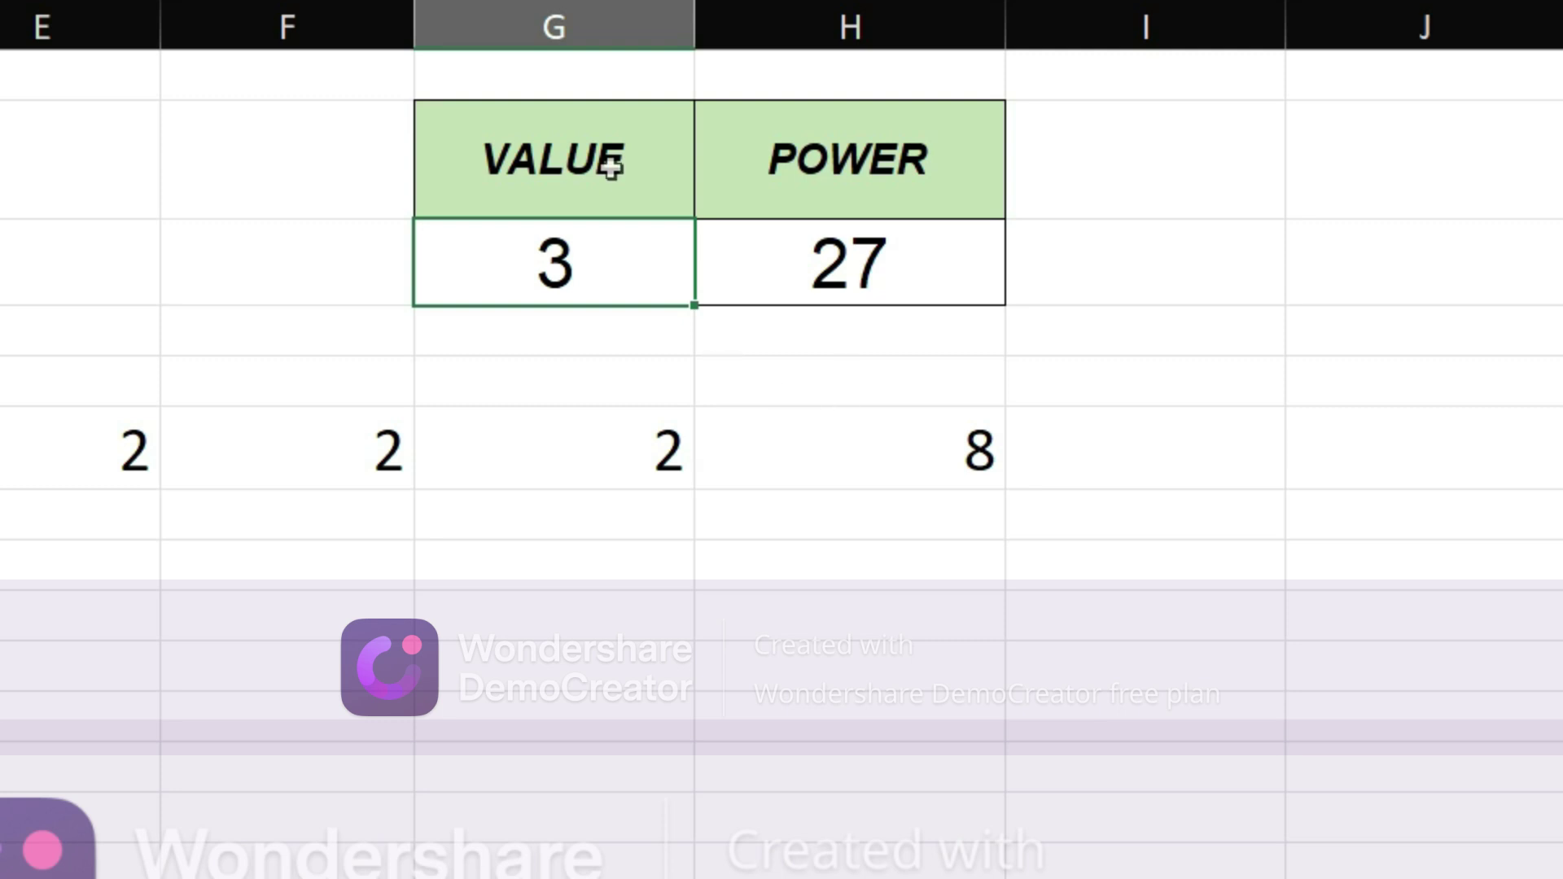
pyautogui.click(823, 232)
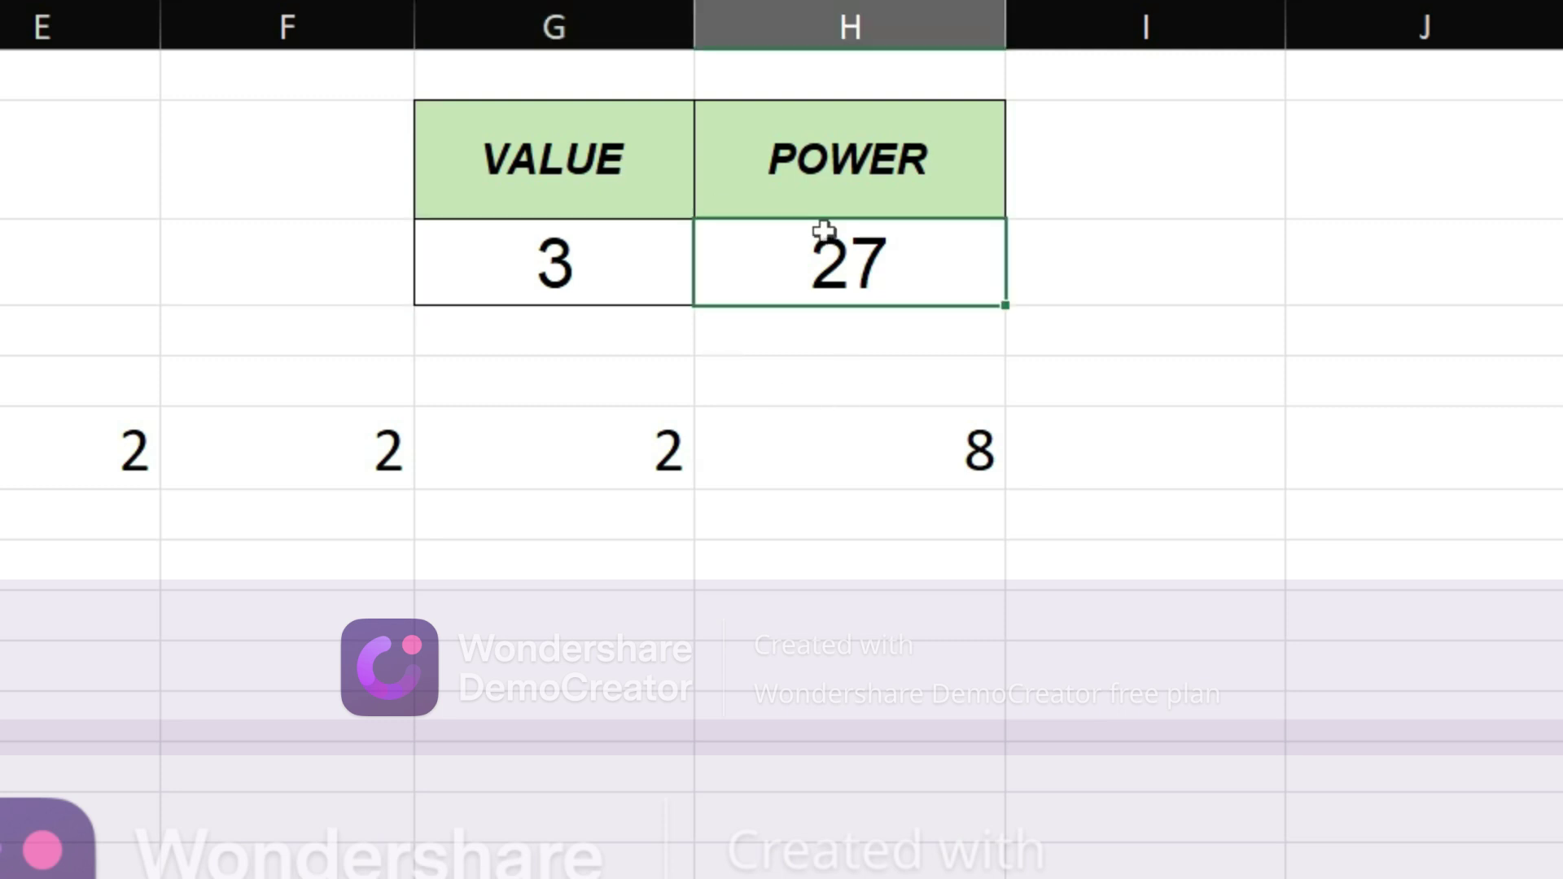
# Set the VALUE in G26 to 4.
pyautogui.click(551, 289)
pyautogui.doubleClick(551, 289)
pyautogui.press('BackSpace')
pyautogui.write('4')
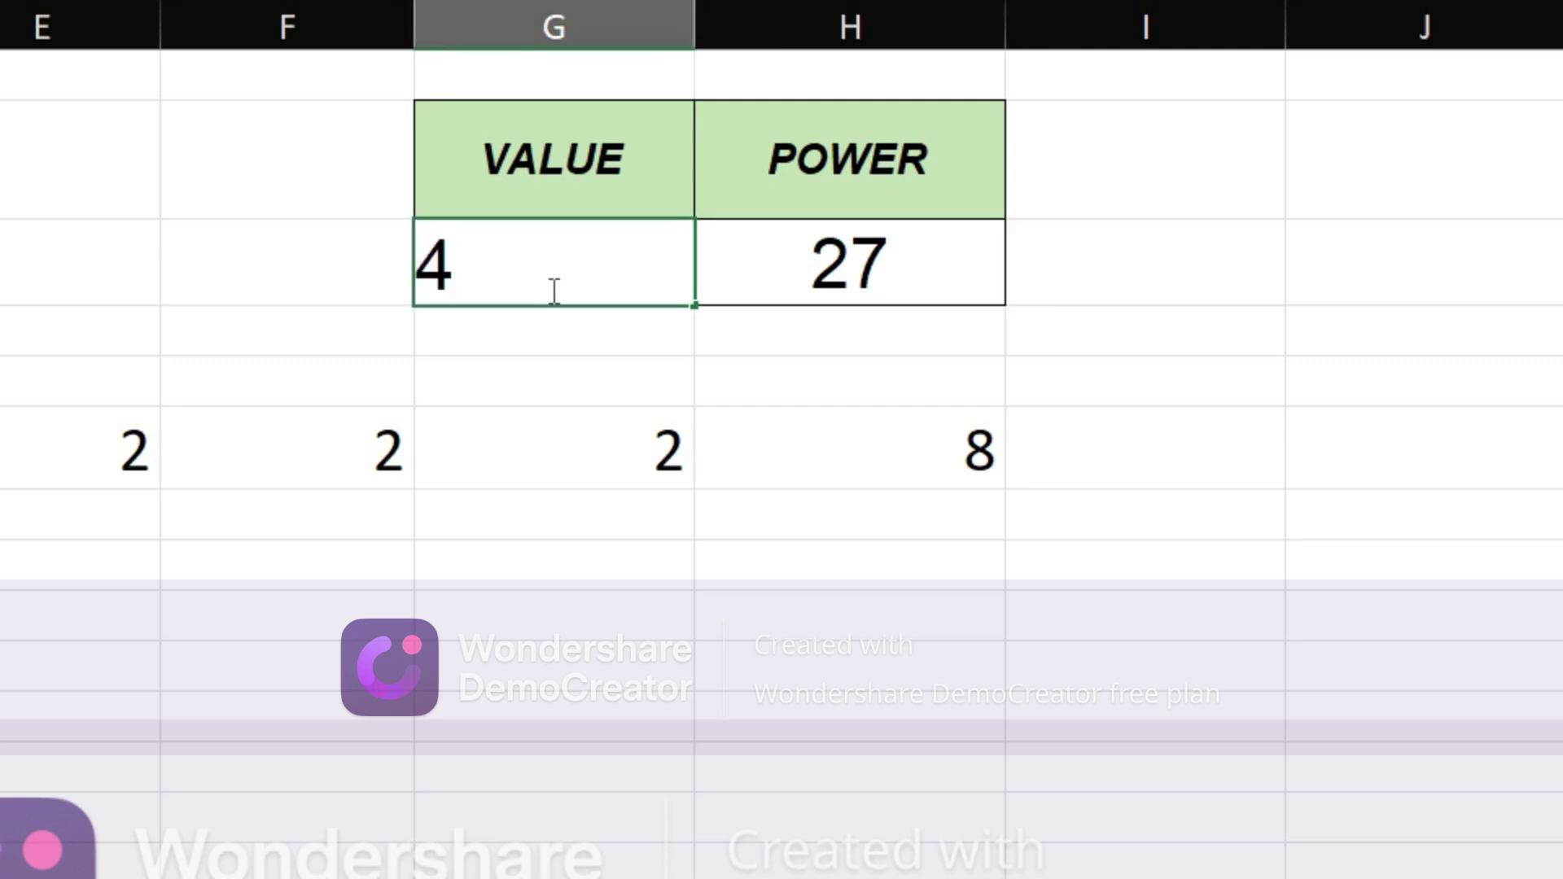
pyautogui.press('Return')
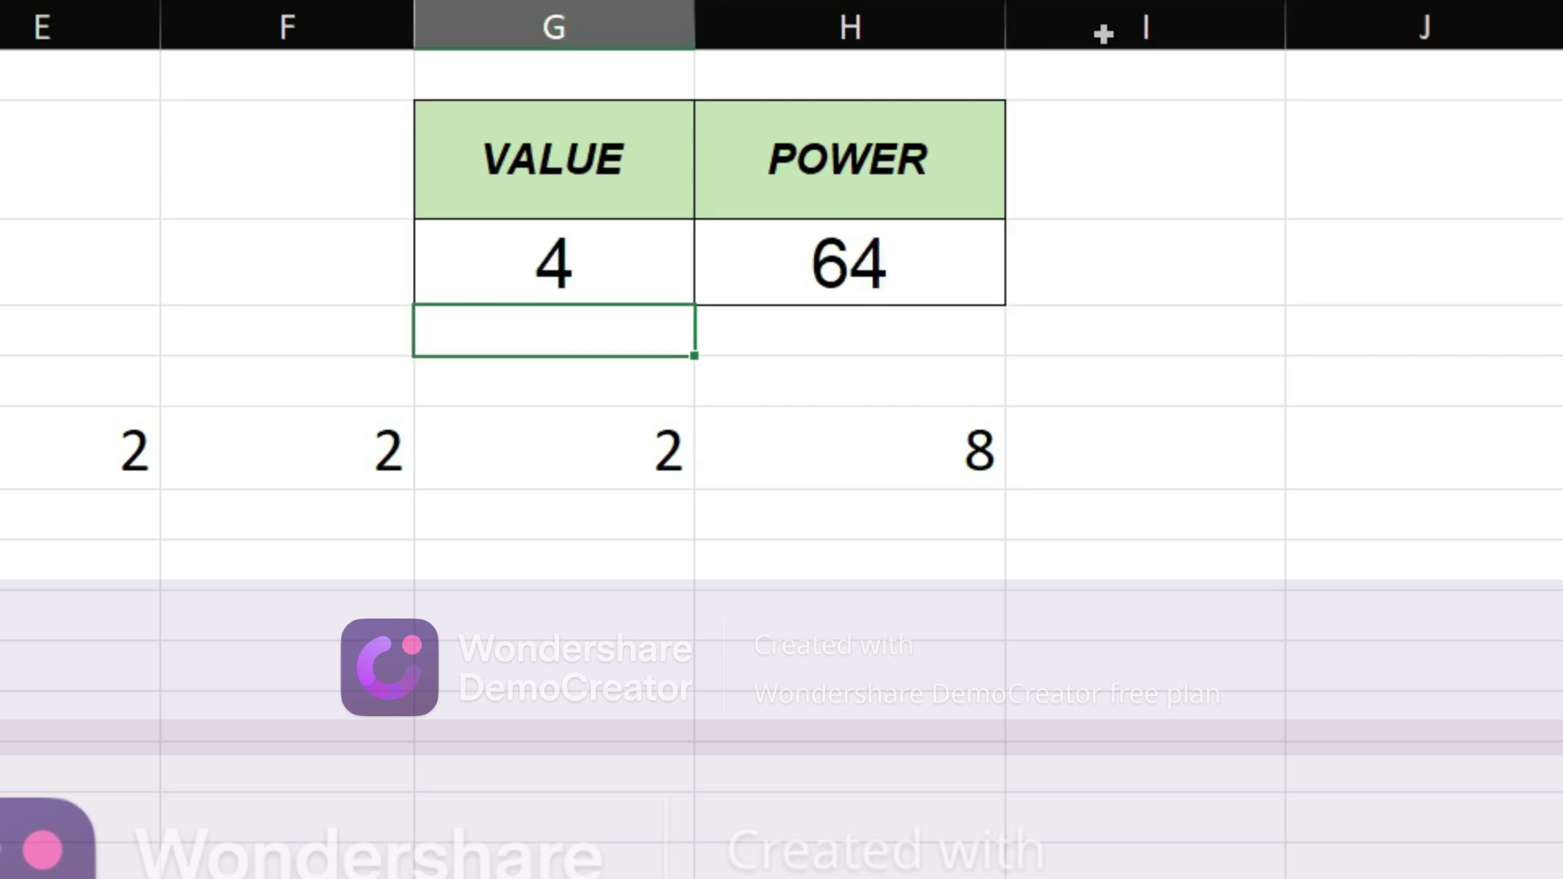
# Change the exponent in H26 to 2, making it =POWER(G26,2), and compare the value and result cells.
pyautogui.doubleClick(879, 232)
pyautogui.press('BackSpace')
pyautogui.write('26,2)')
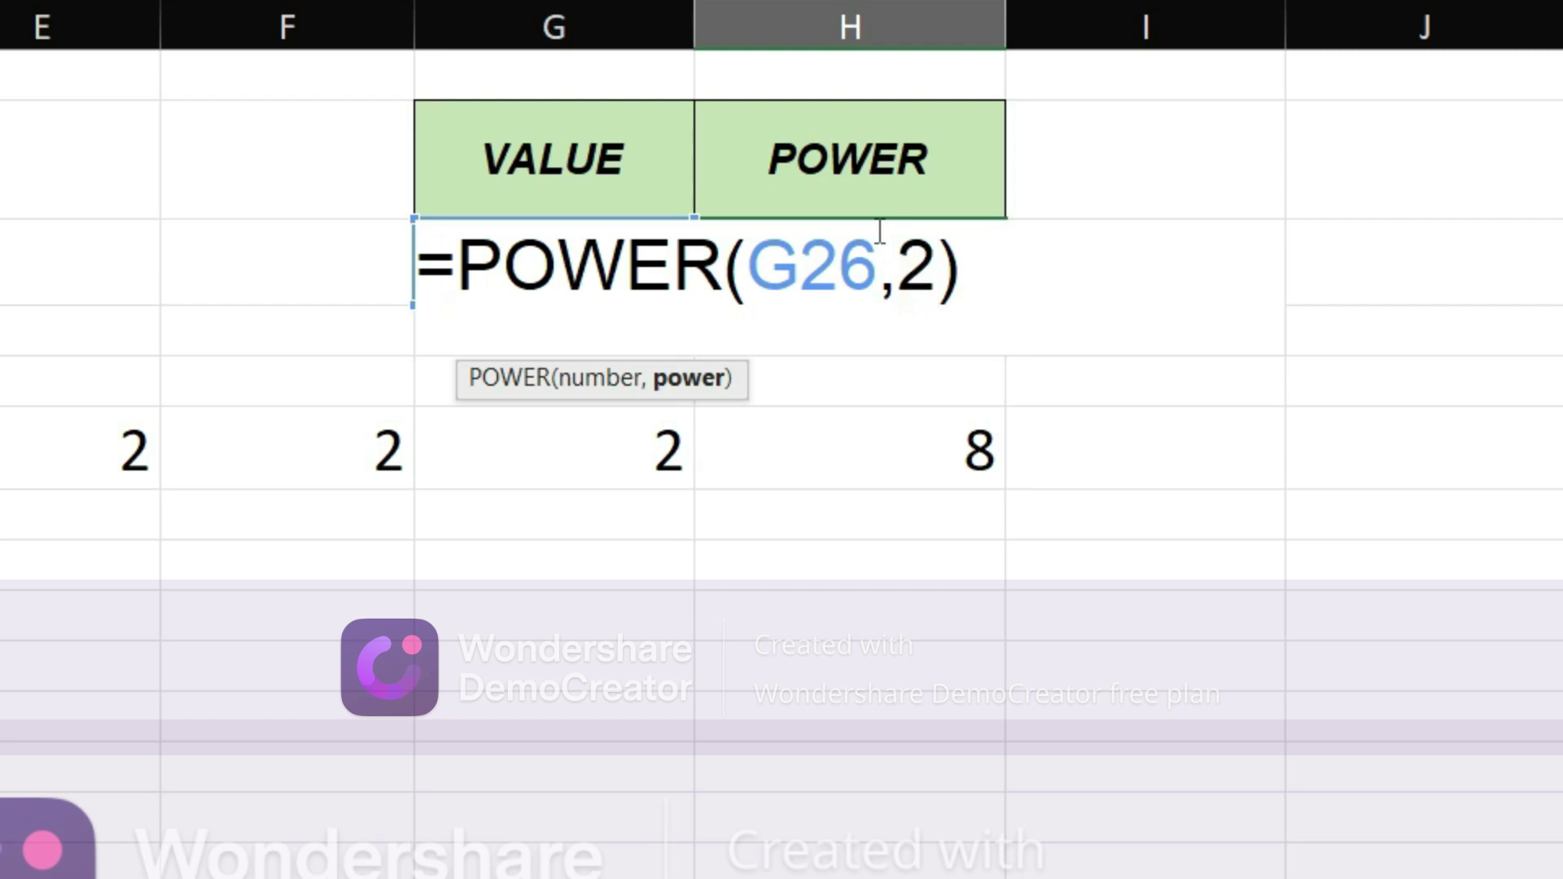
pyautogui.press('Return')
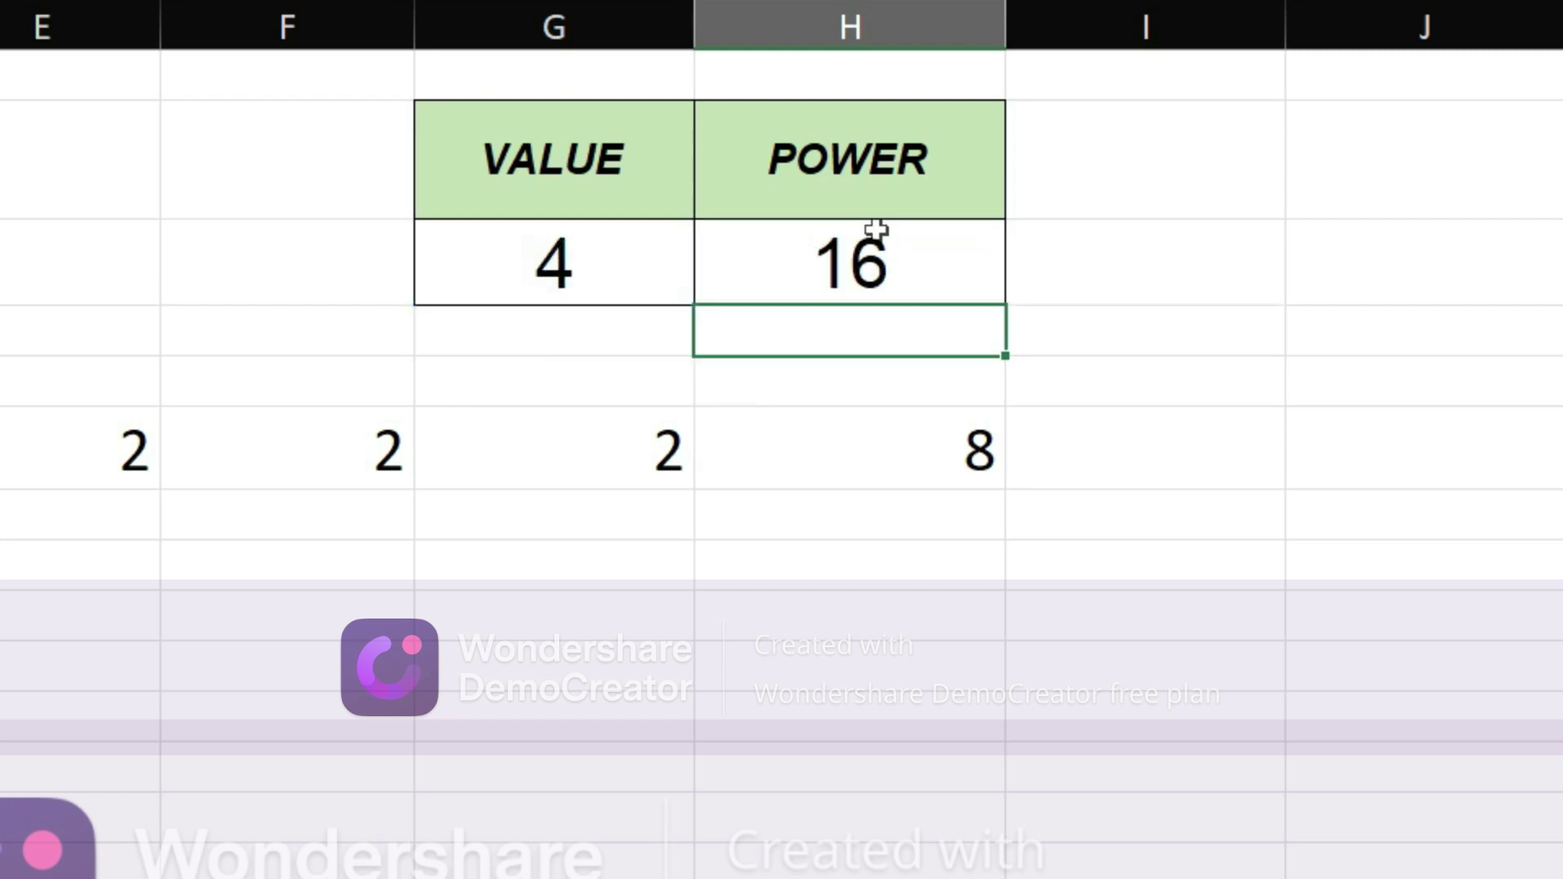
pyautogui.click(567, 281)
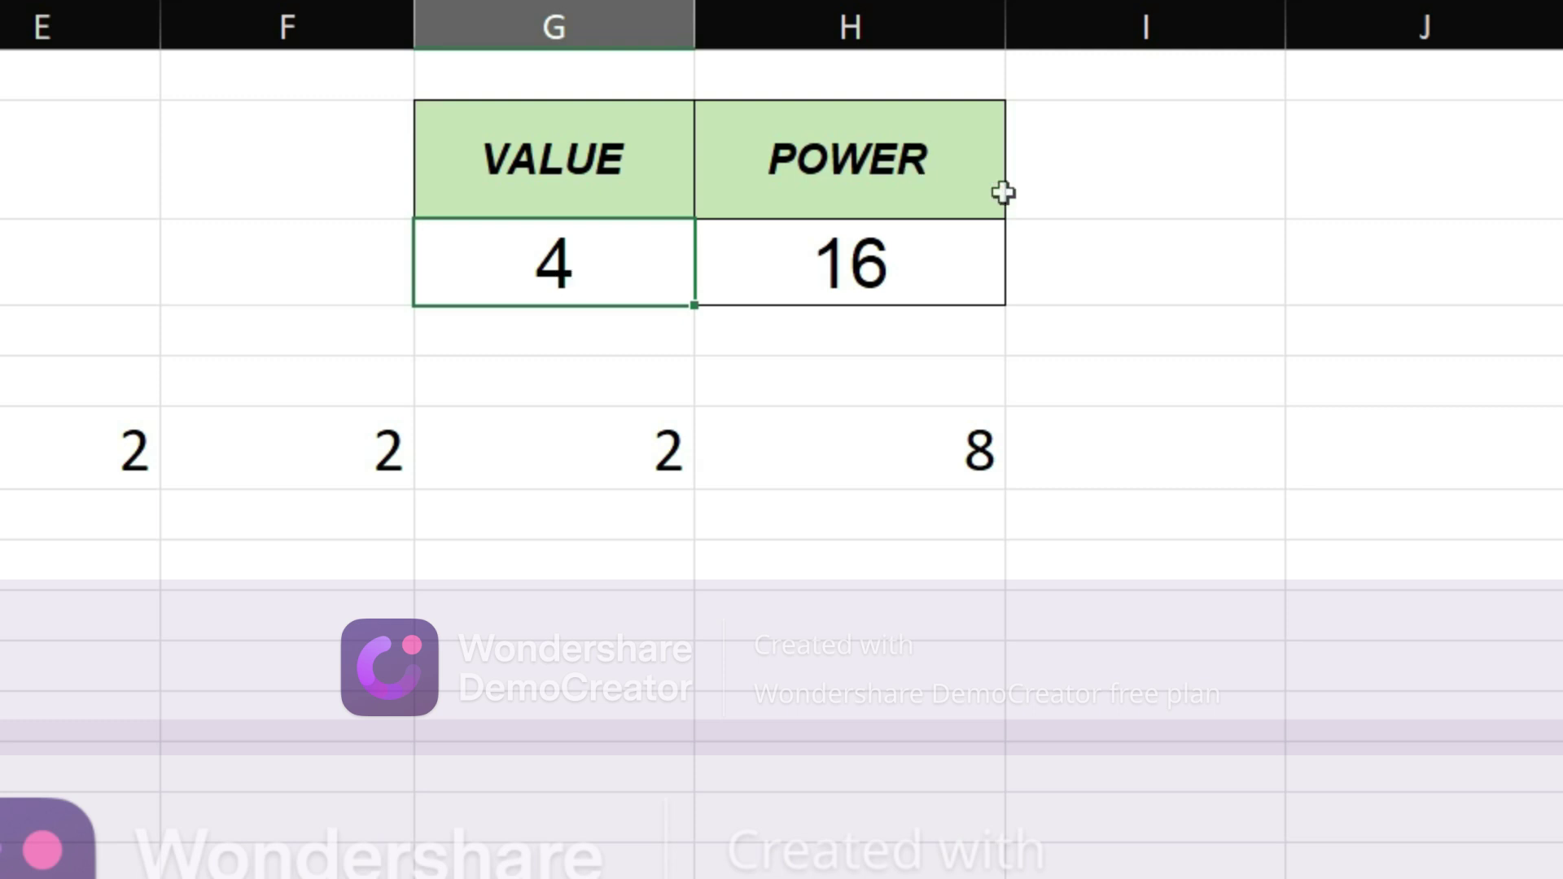
pyautogui.click(886, 278)
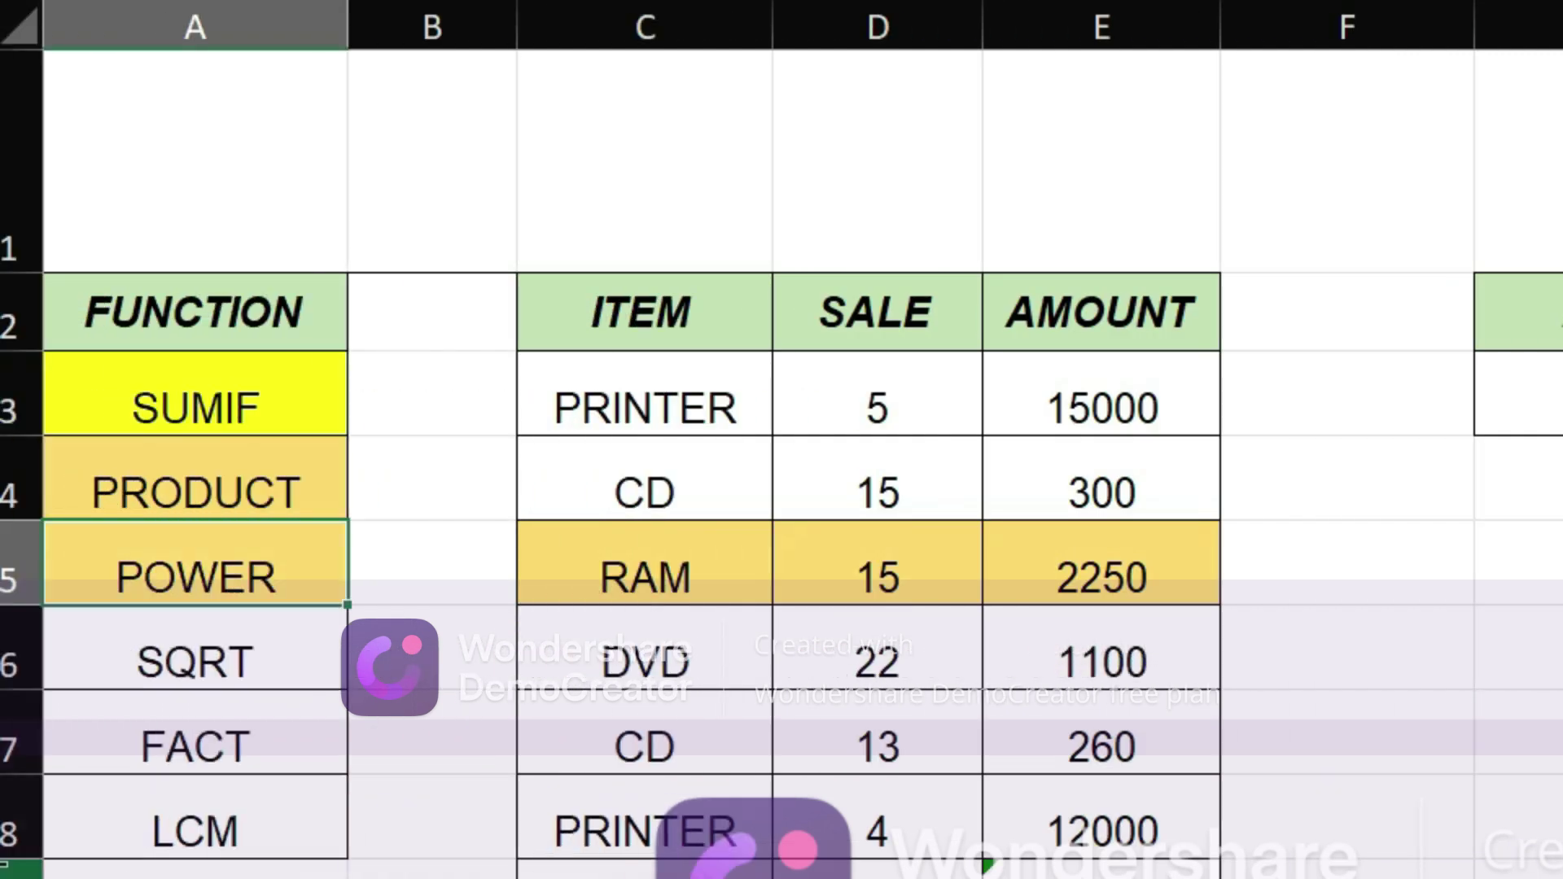
# Move on to SQRT in the FUNCTION list and enter =SQRT(G23) in H23, under the SQUAR heading.
pyautogui.click(213, 660)
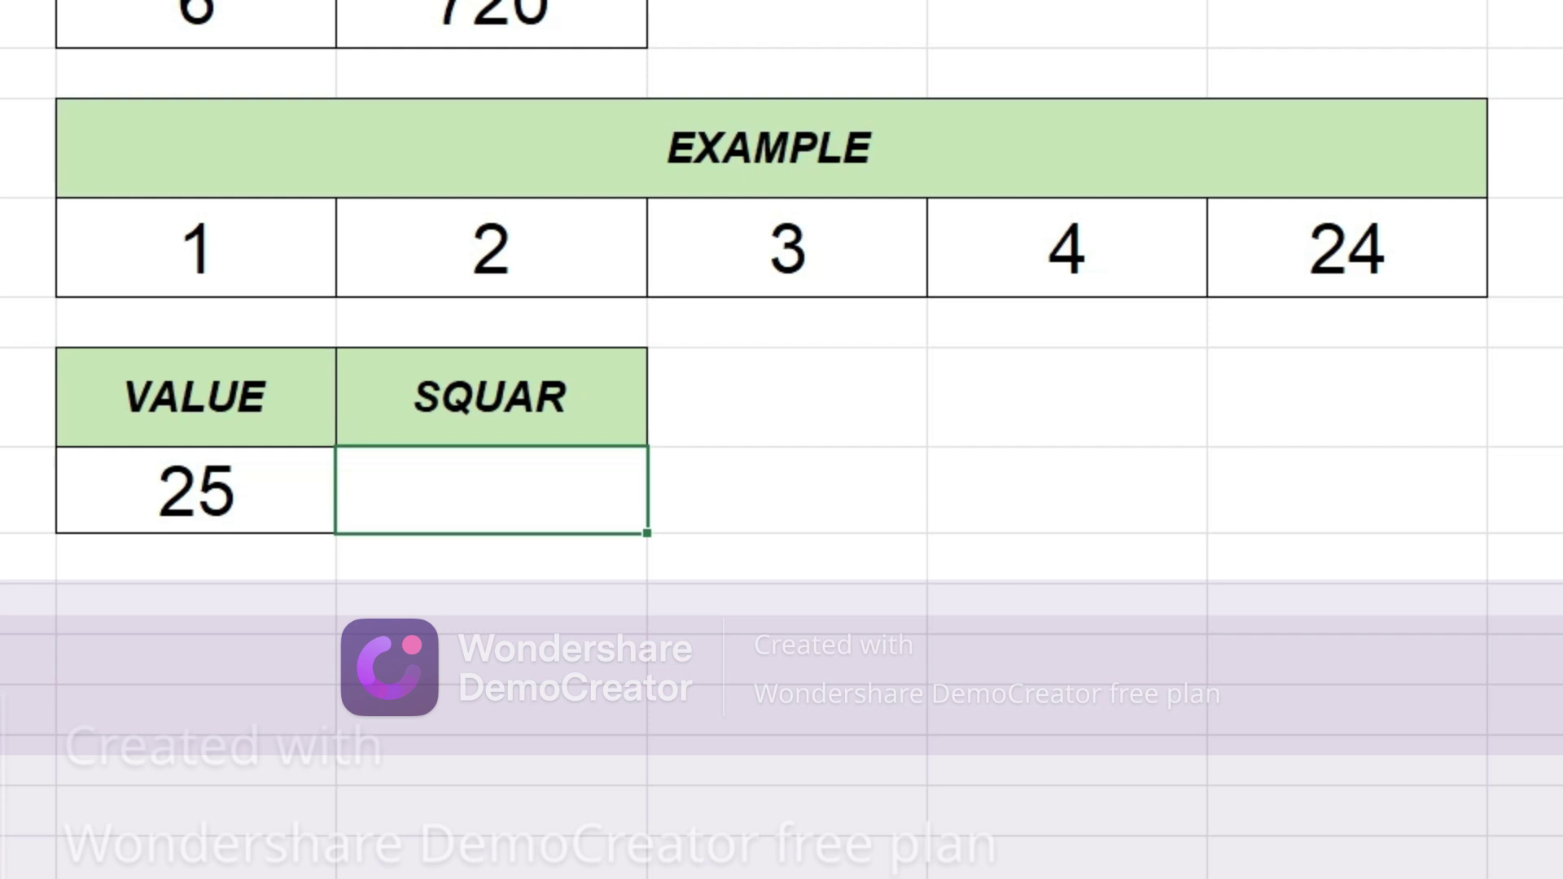
pyautogui.write('=S')
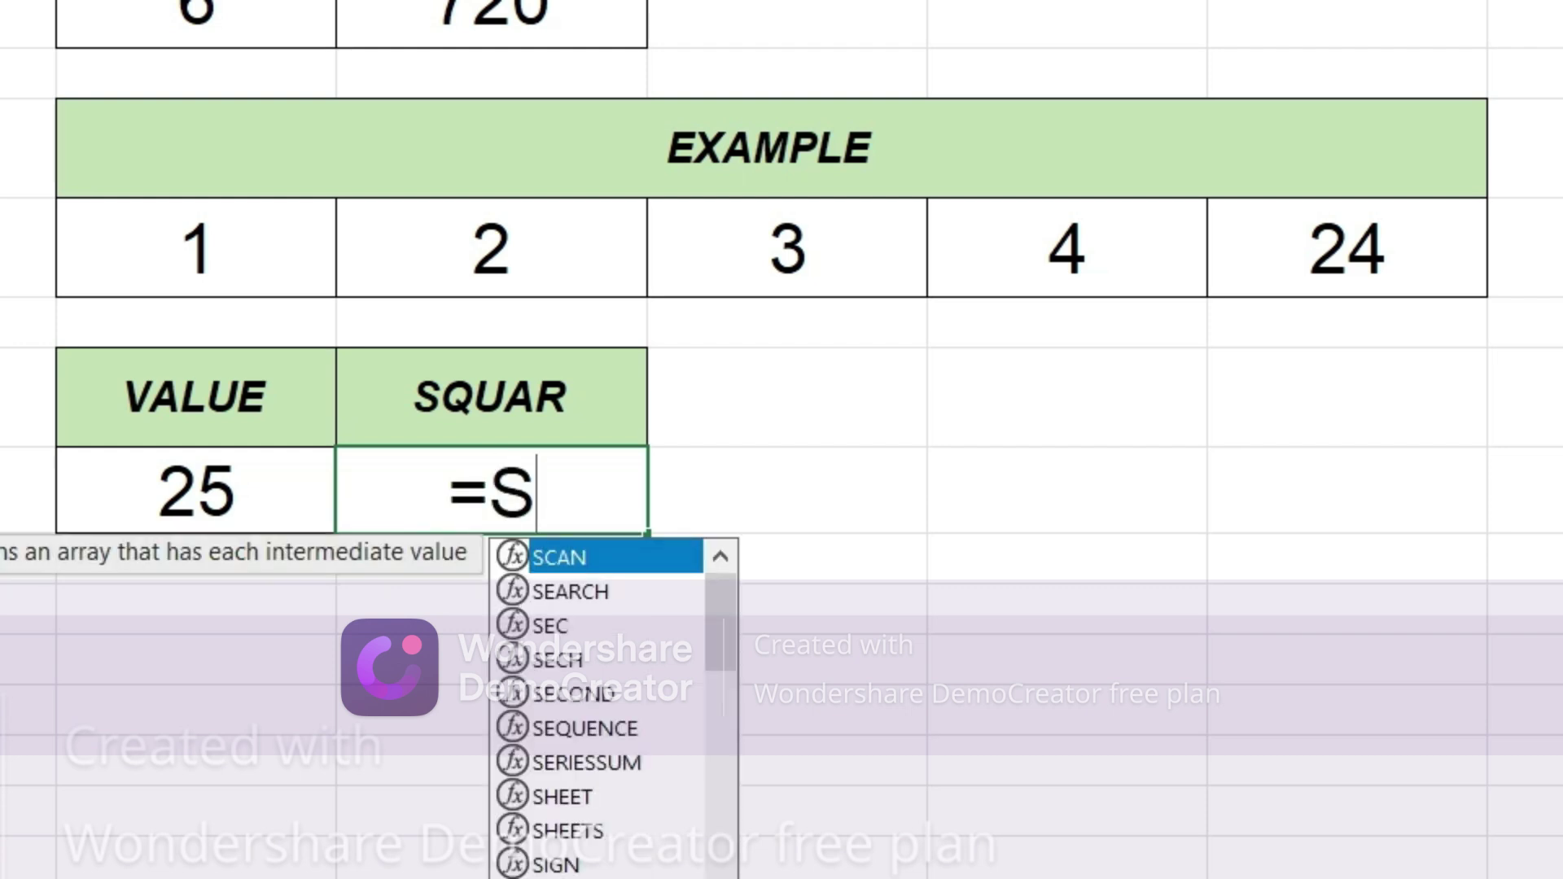
pyautogui.write('Q')
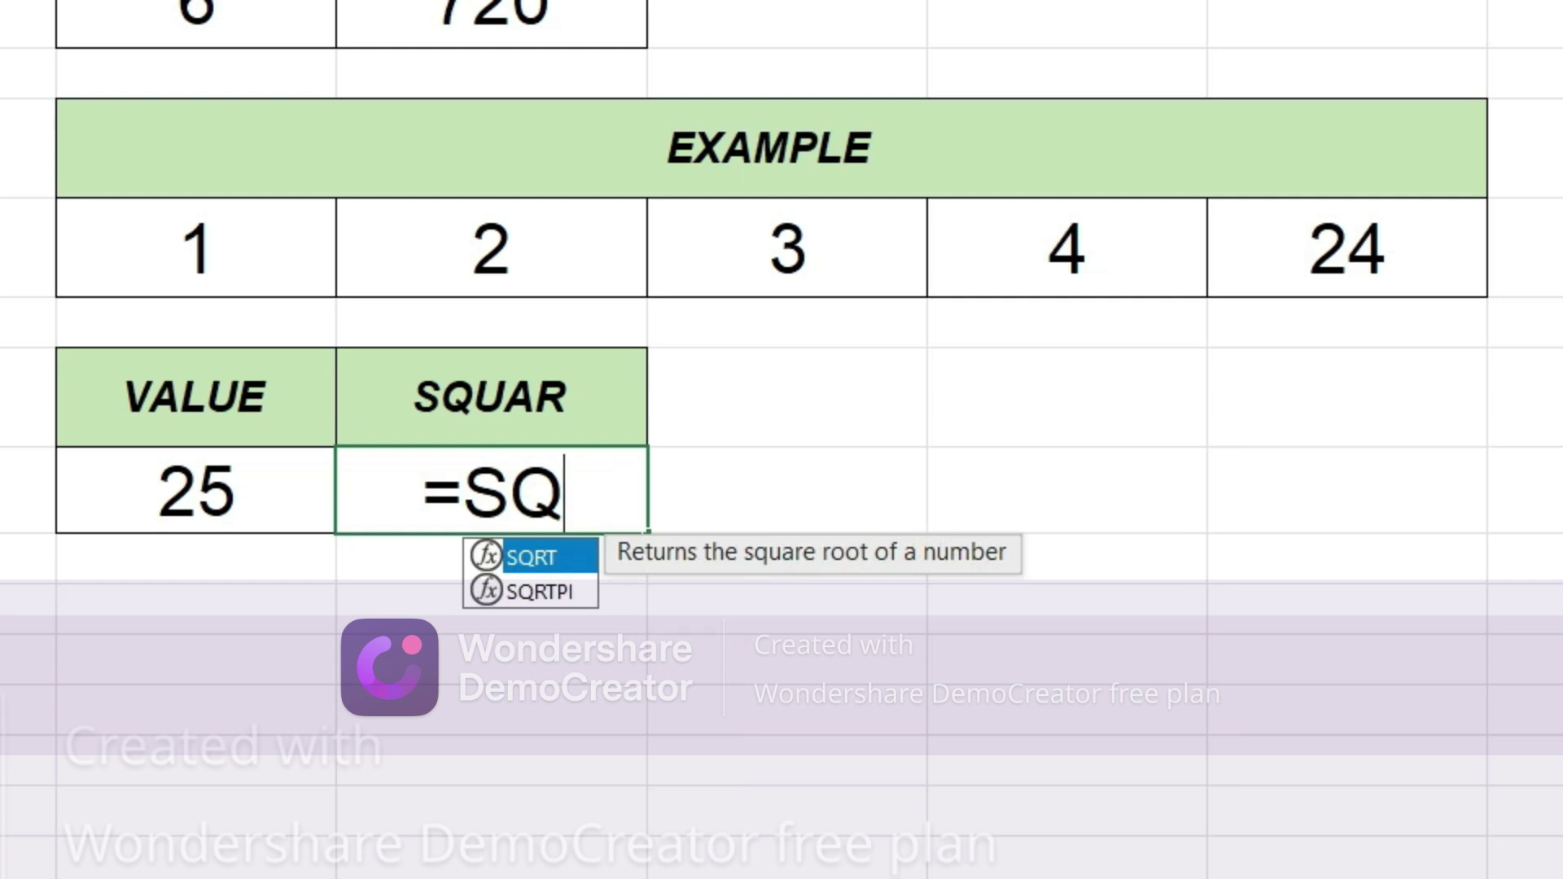
pyautogui.write('RT')
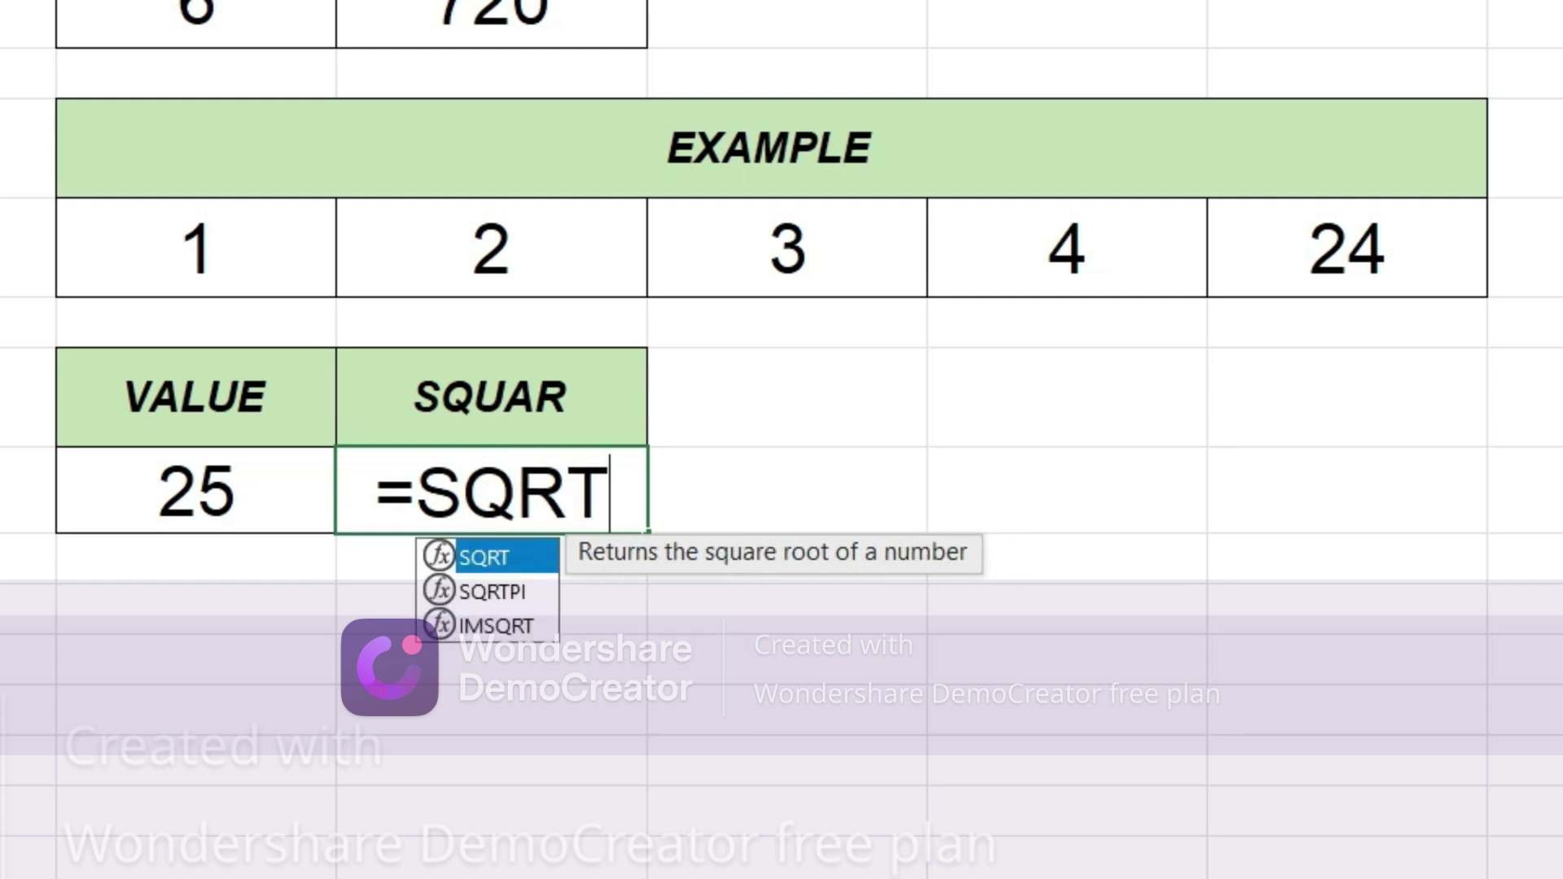
pyautogui.write('(')
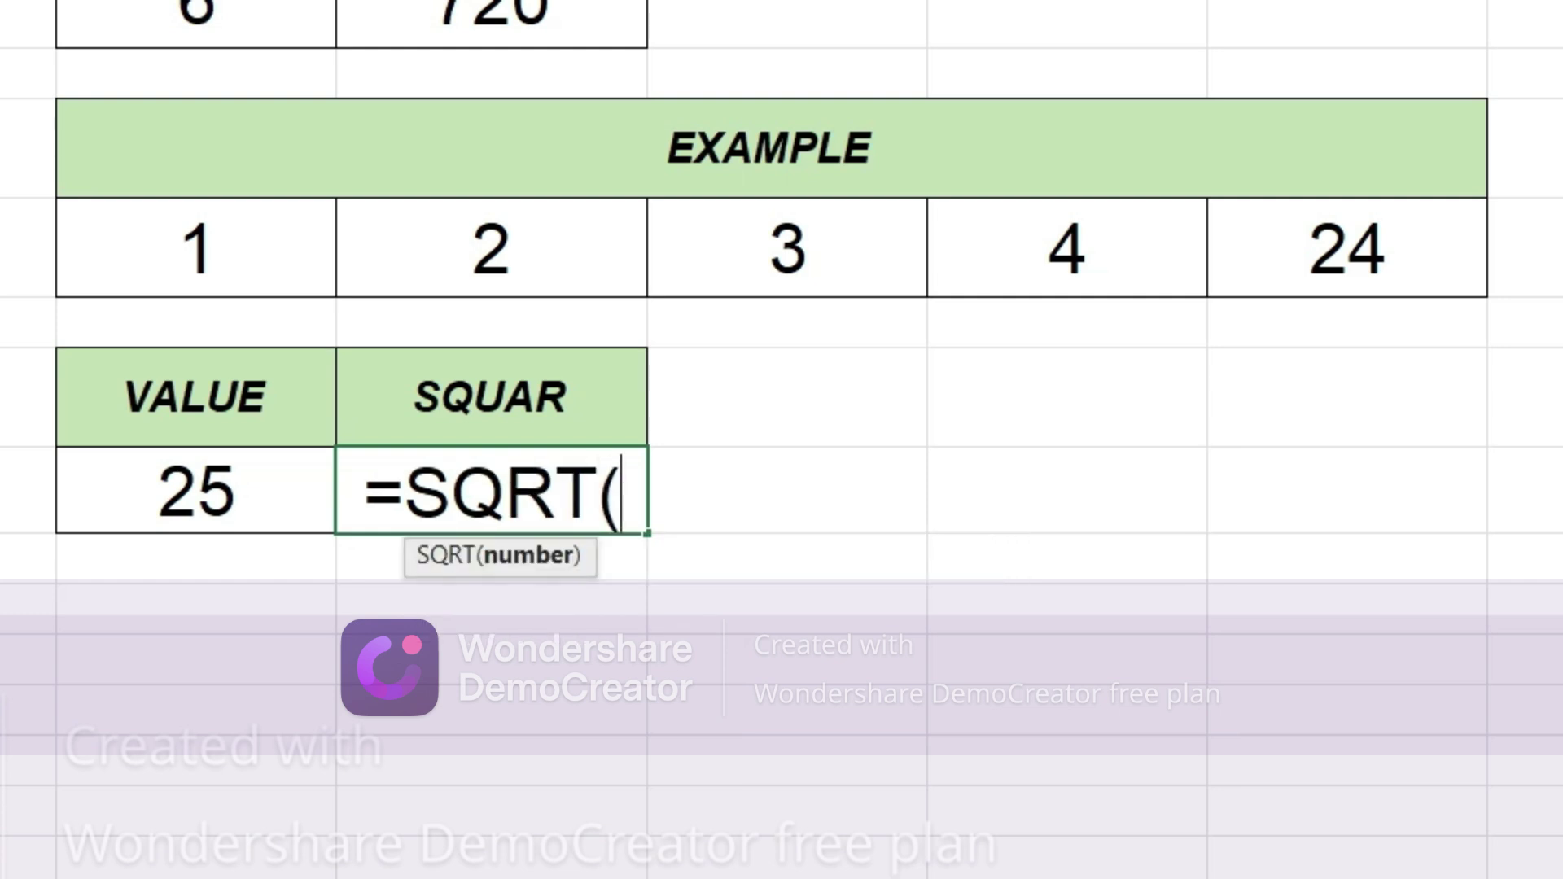
pyautogui.click(205, 482)
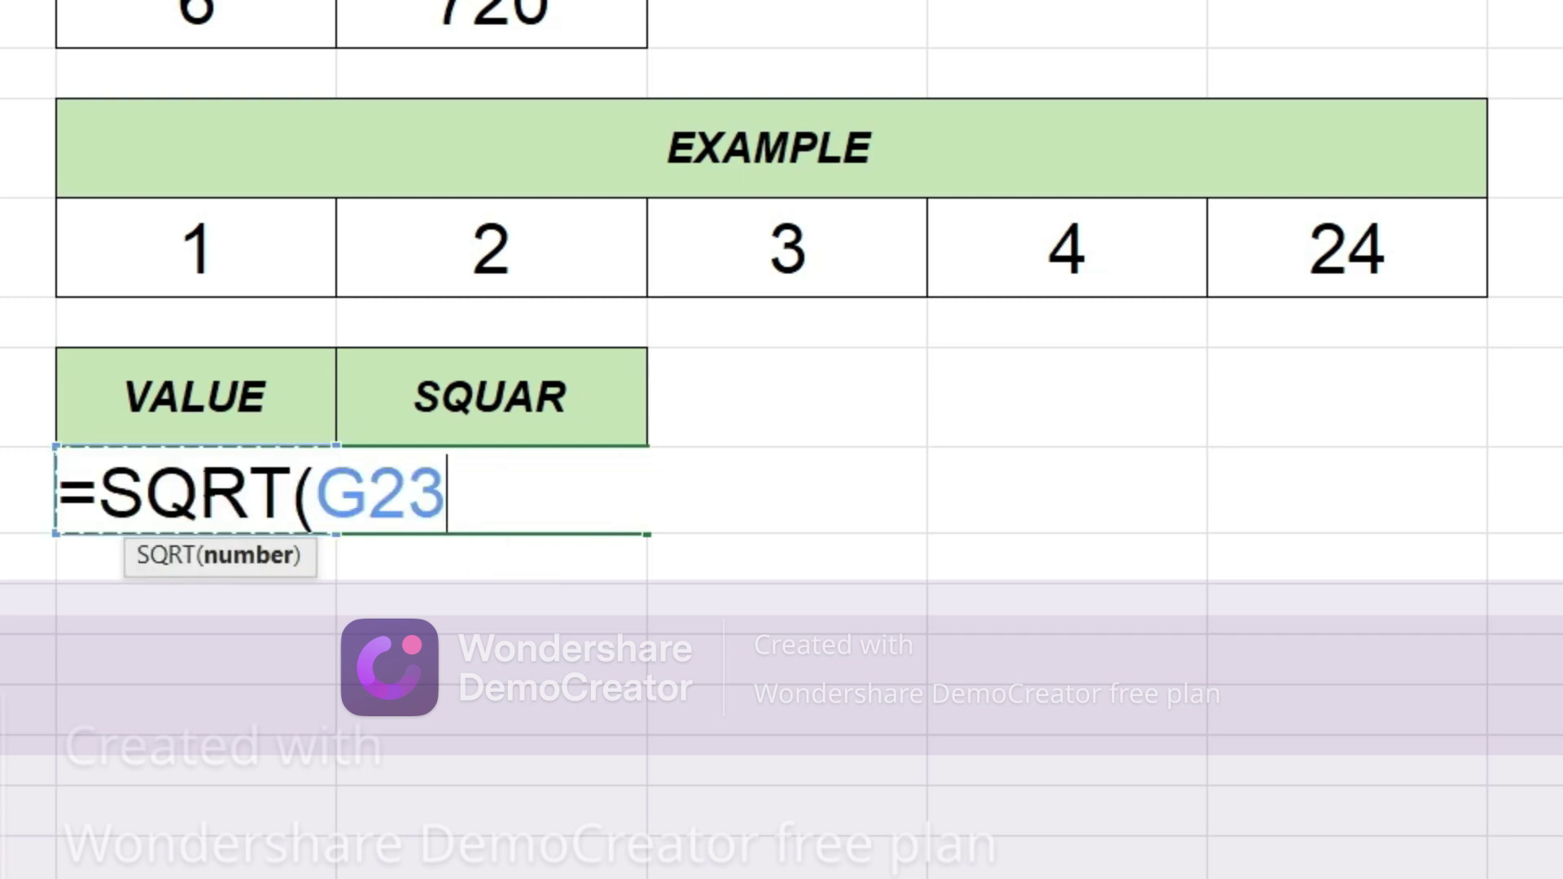
pyautogui.write(')')
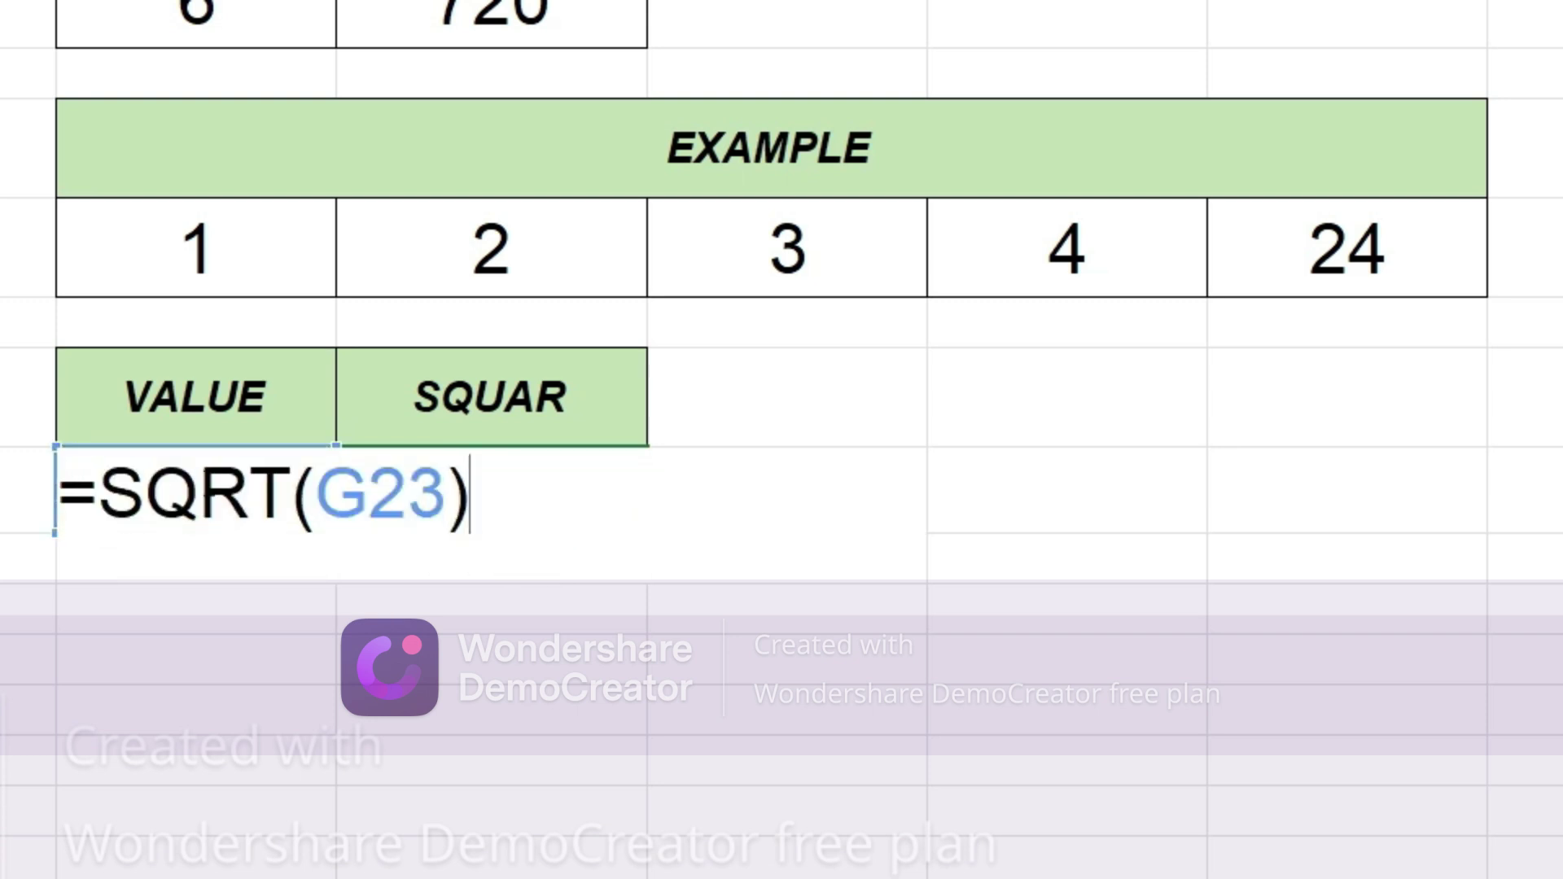
pyautogui.press('Return')
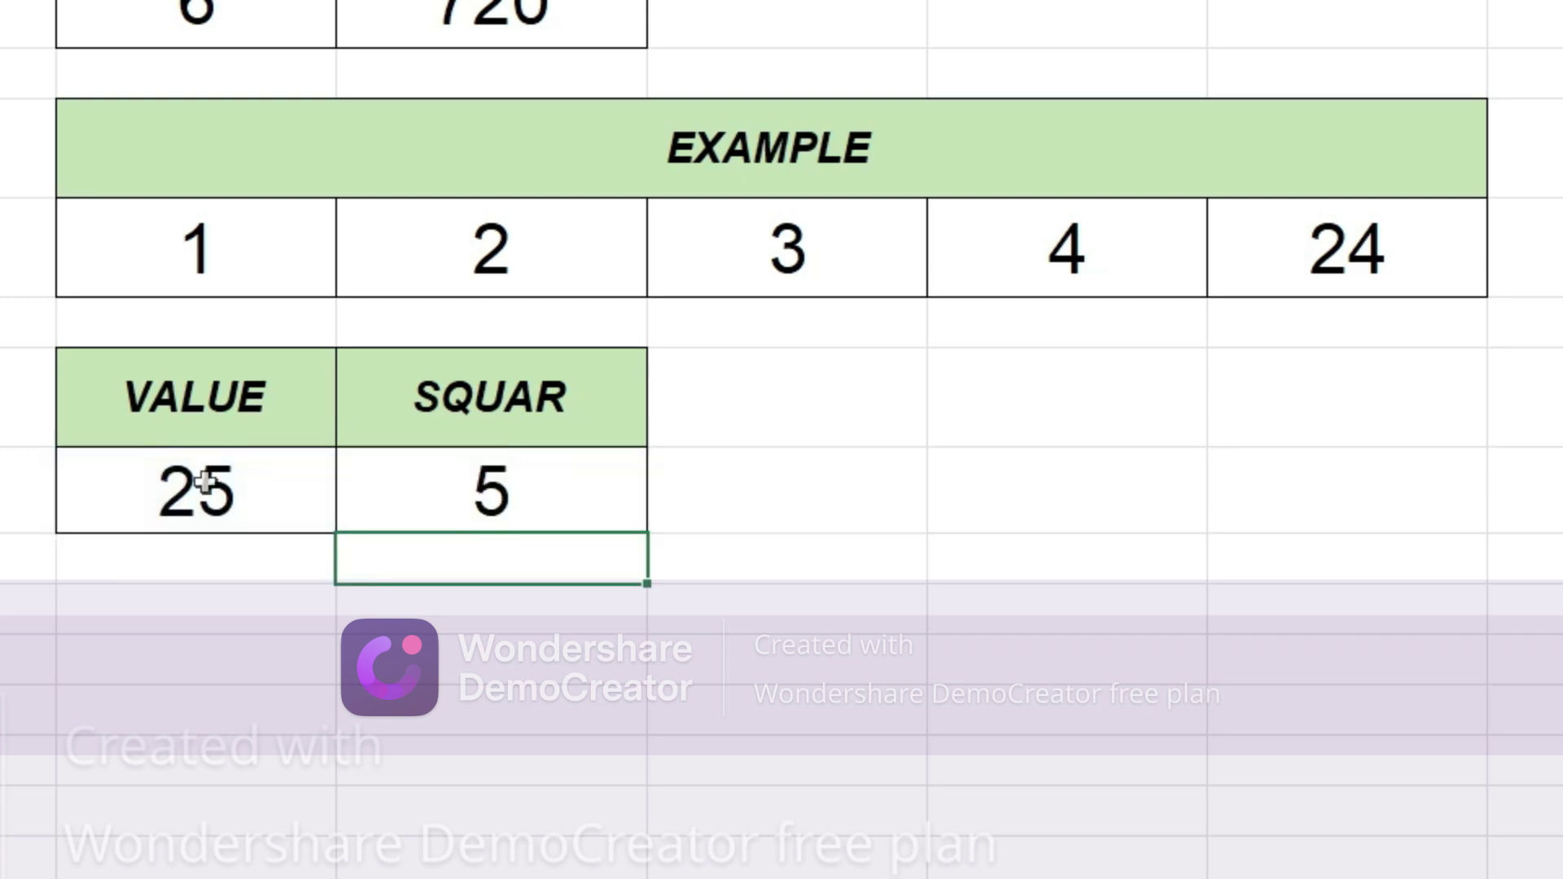
# Set the VALUE in G23 of the SQUAR table to 50.
pyautogui.click(426, 503)
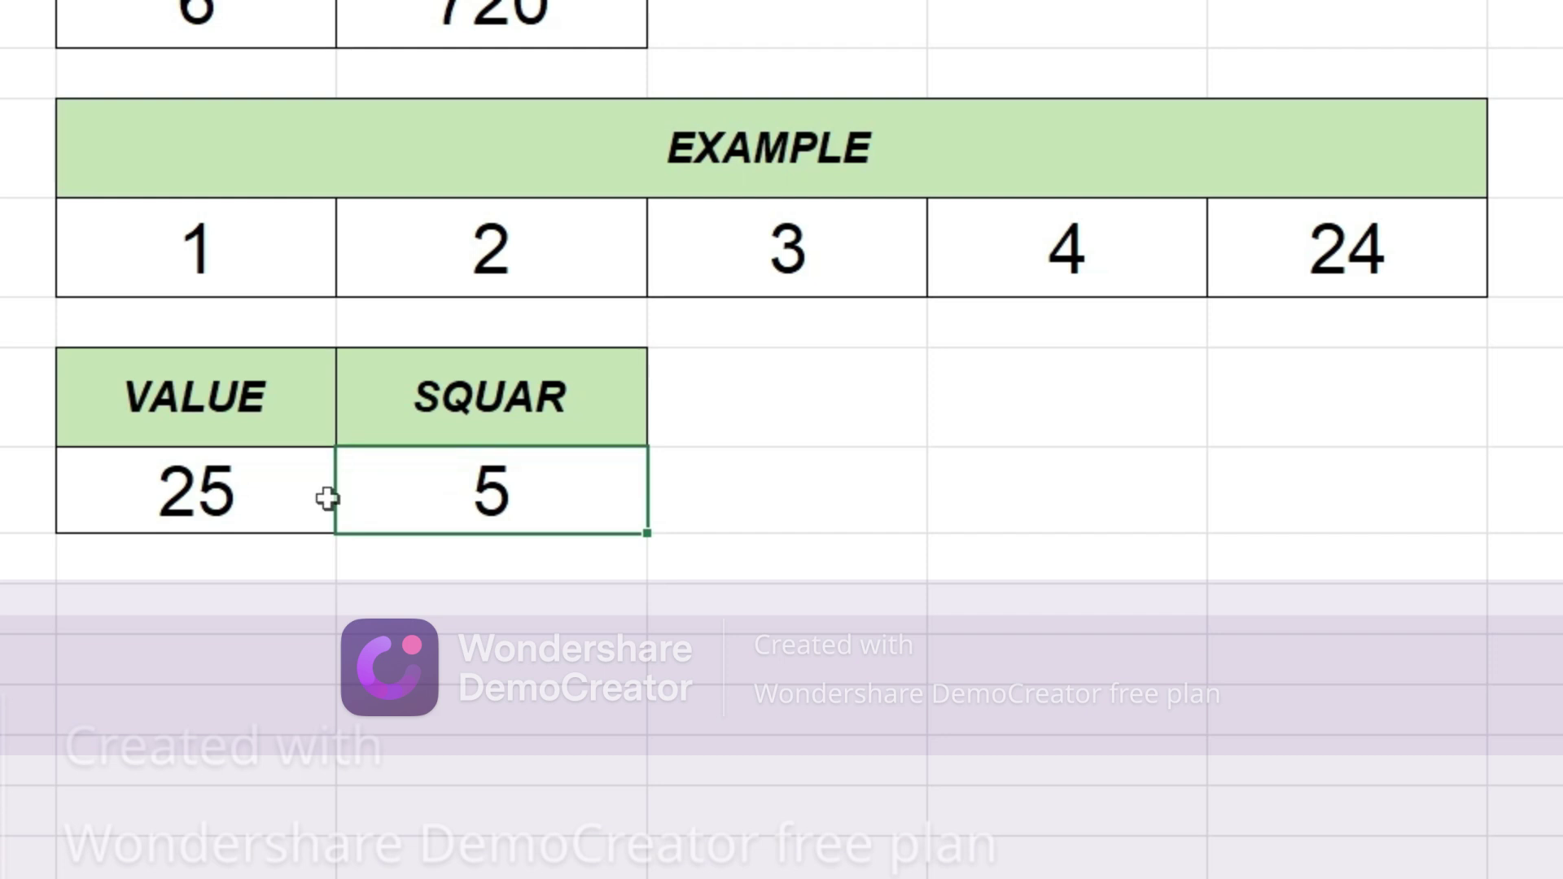
pyautogui.click(246, 468)
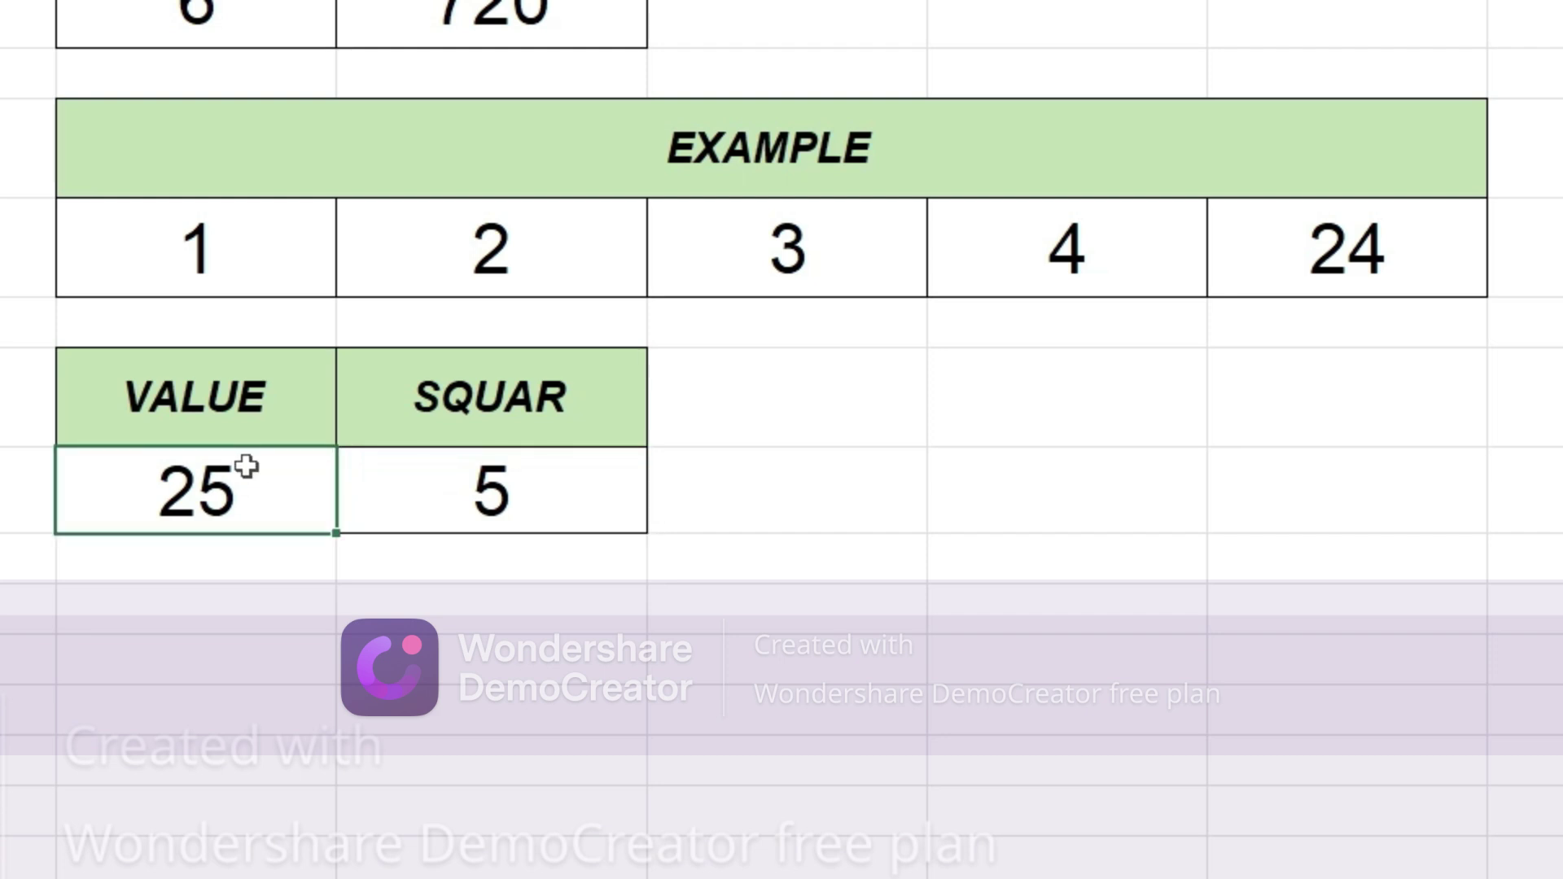
pyautogui.write('50')
pyautogui.press('Return')
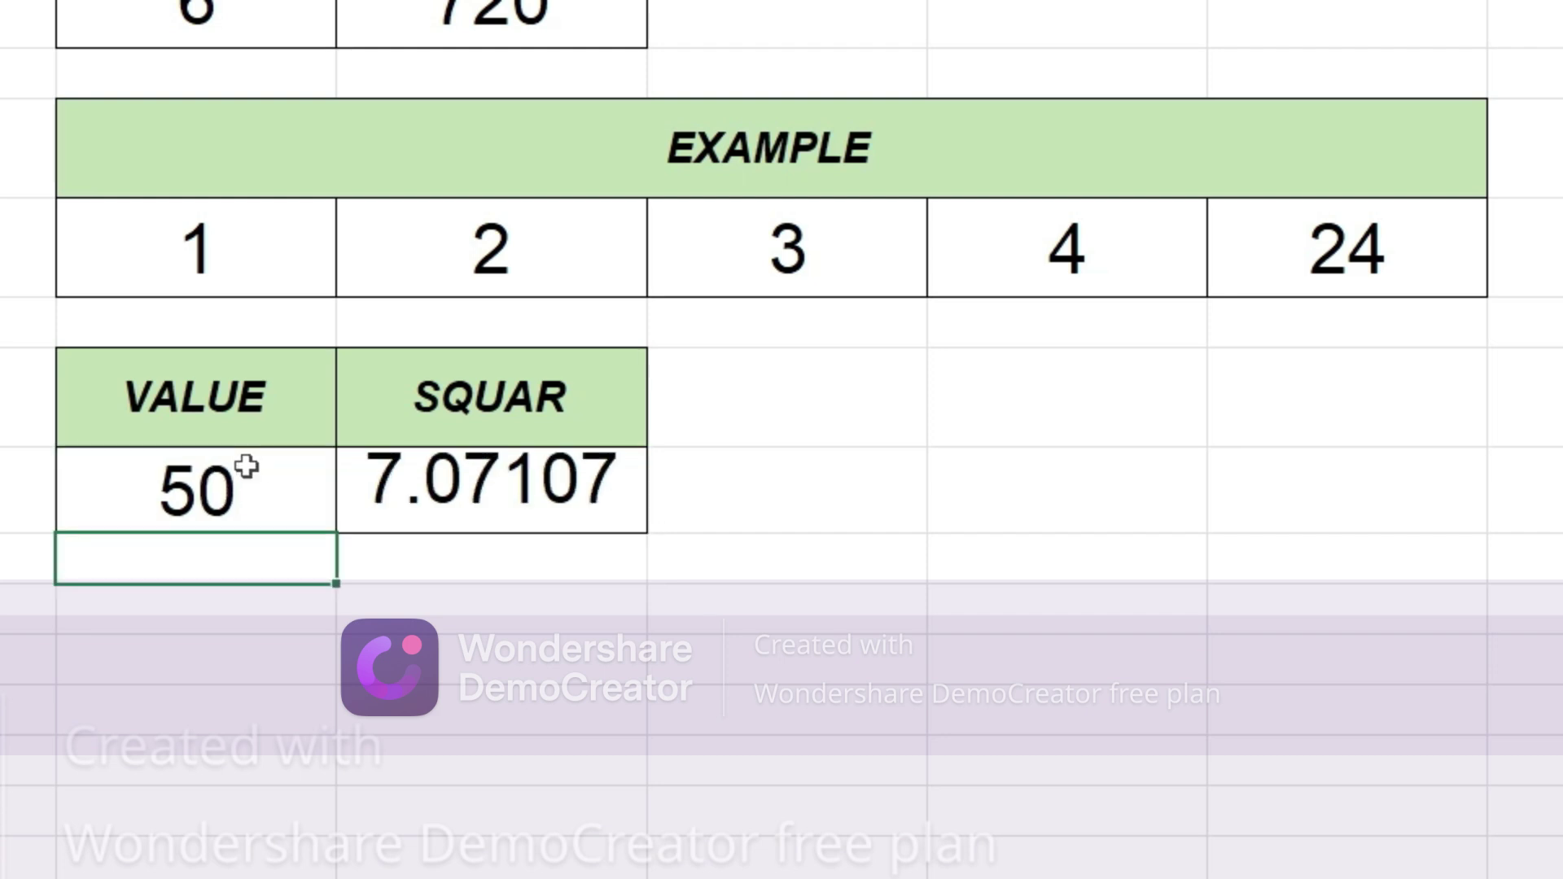
pyautogui.click(196, 480)
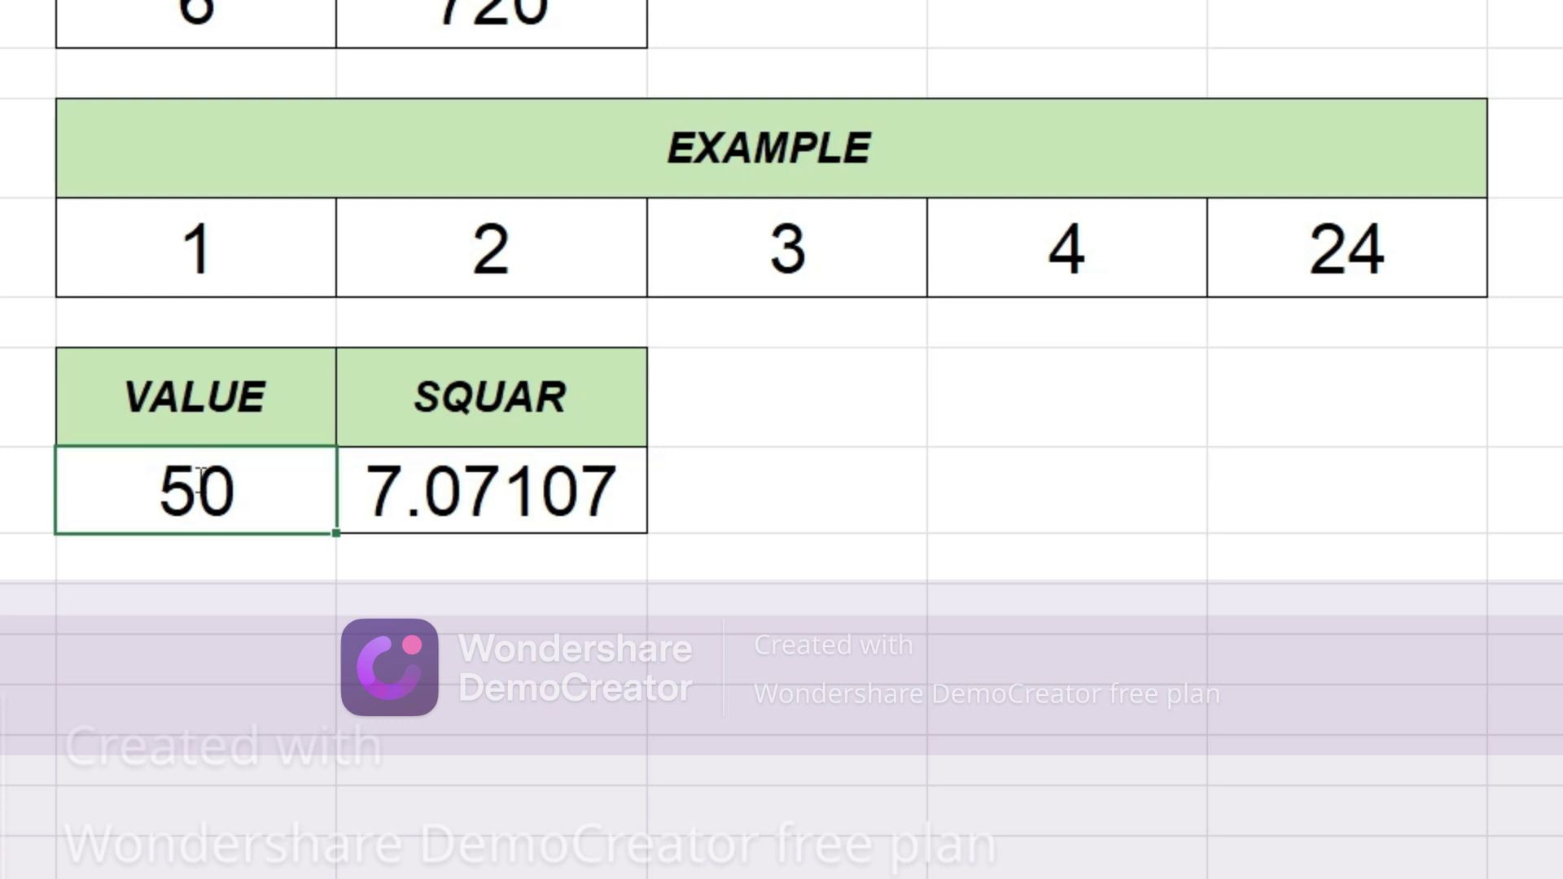
# Set the VALUE in G23 of the SQUAR table to 15.
pyautogui.write('15')
pyautogui.press('Return')
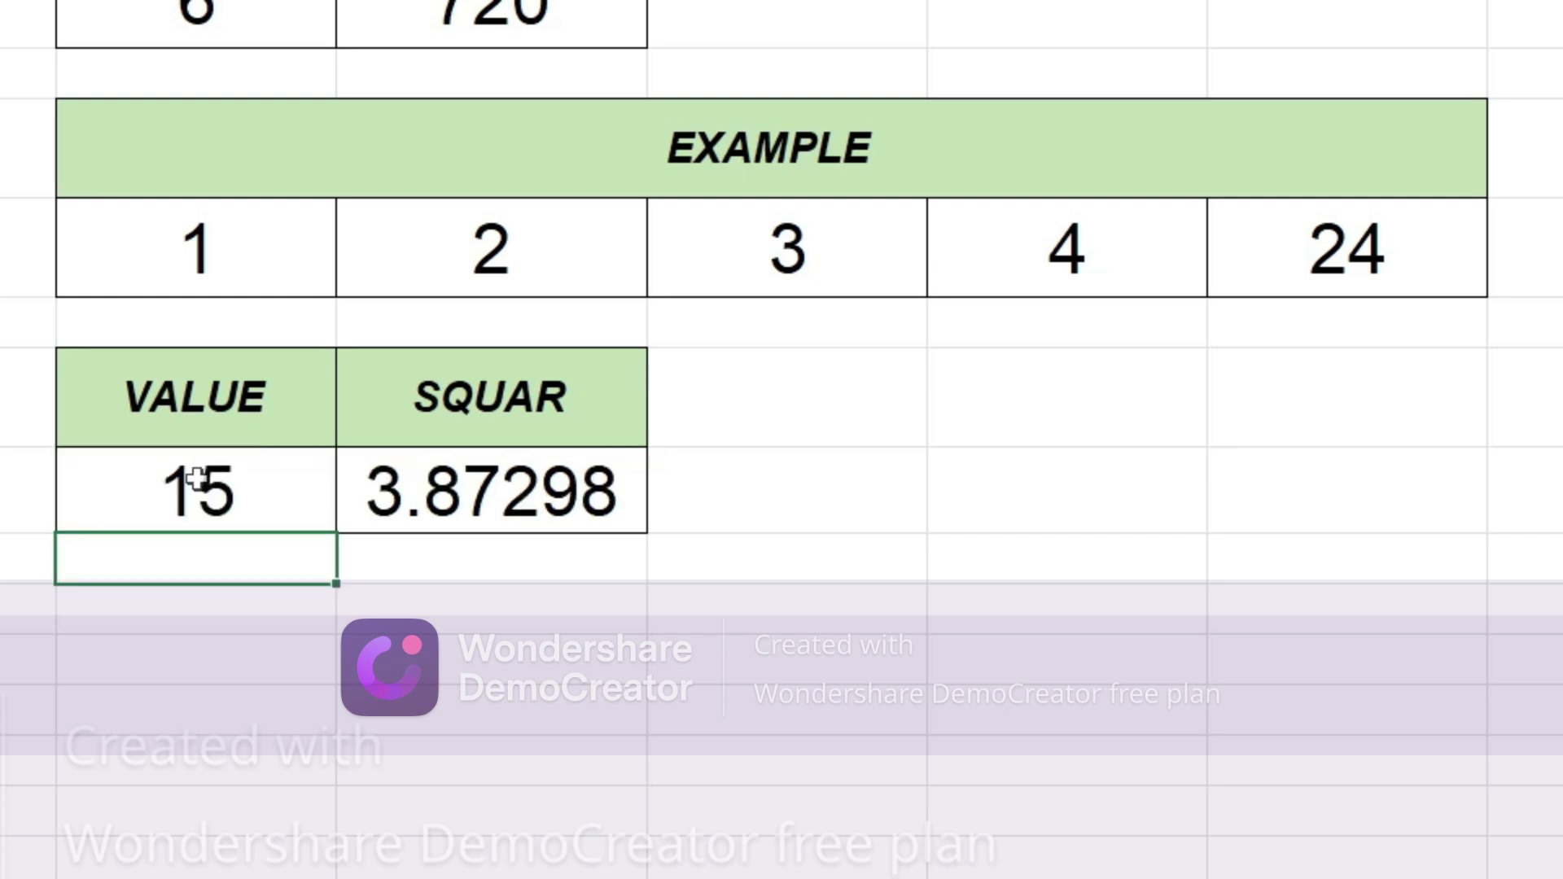
pyautogui.click(190, 525)
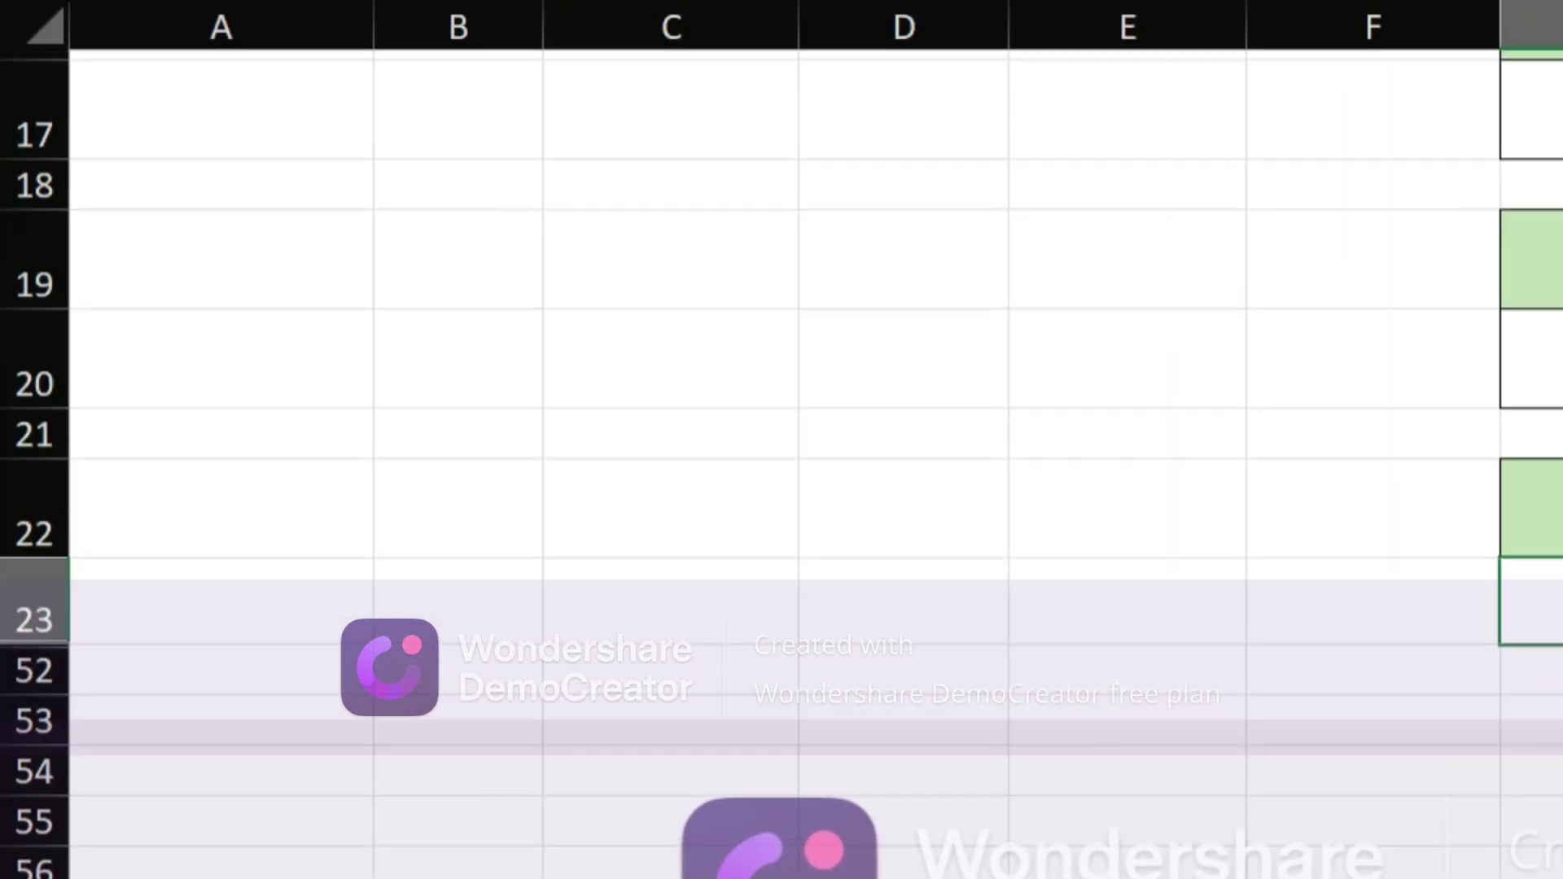
# Fill the SQRT cell in the FUNCTION list with the same orange as PRODUCT and POWER.
pyautogui.scroll(4, 781, 464)
pyautogui.click(155, 663)
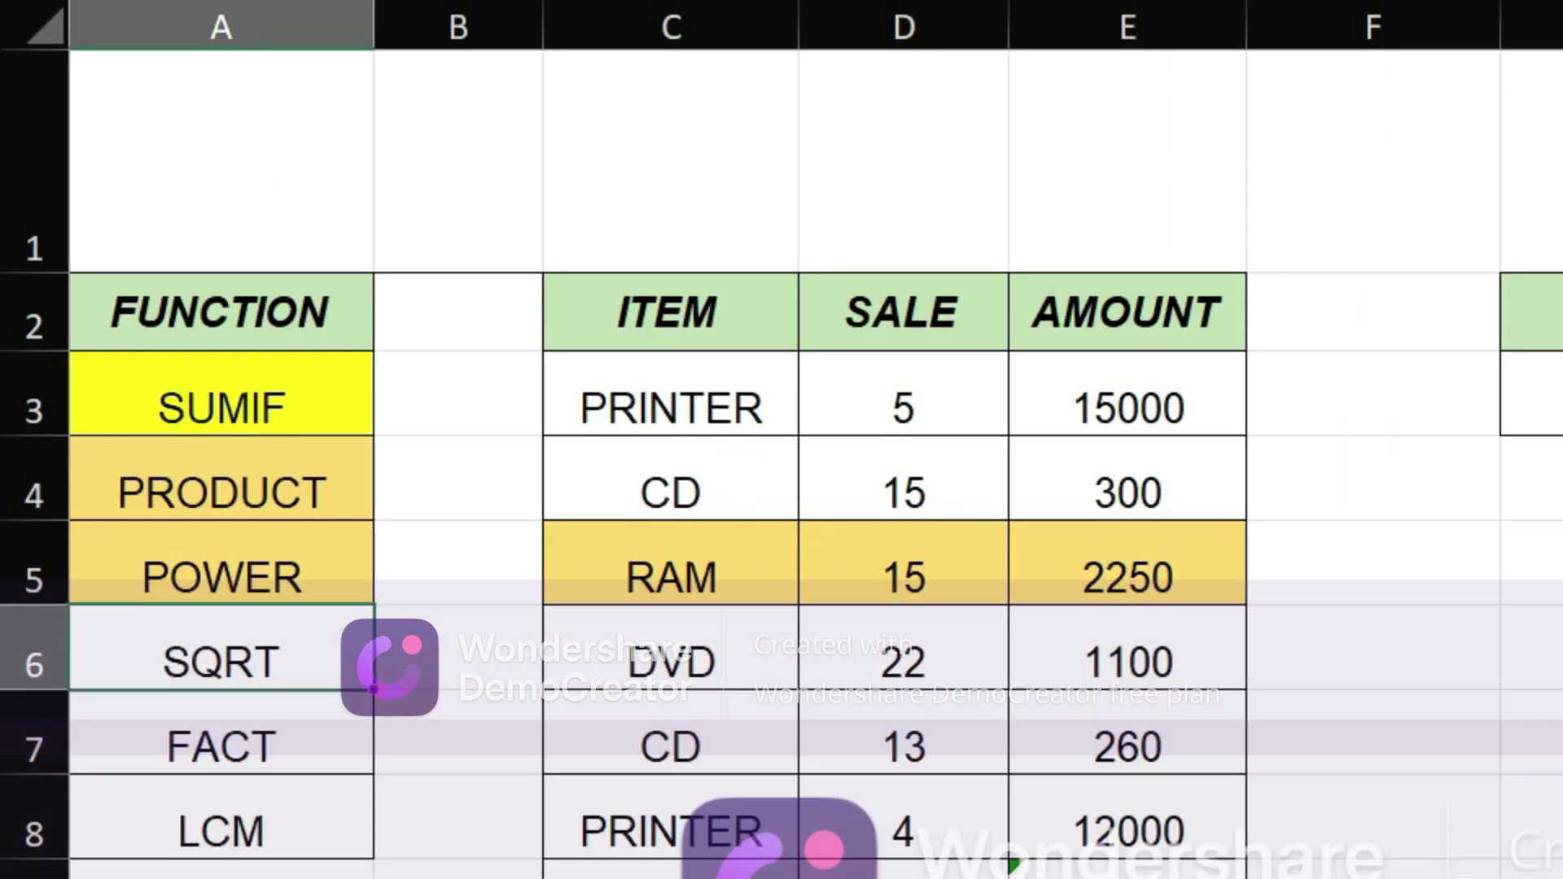
pyautogui.click(456, 2)
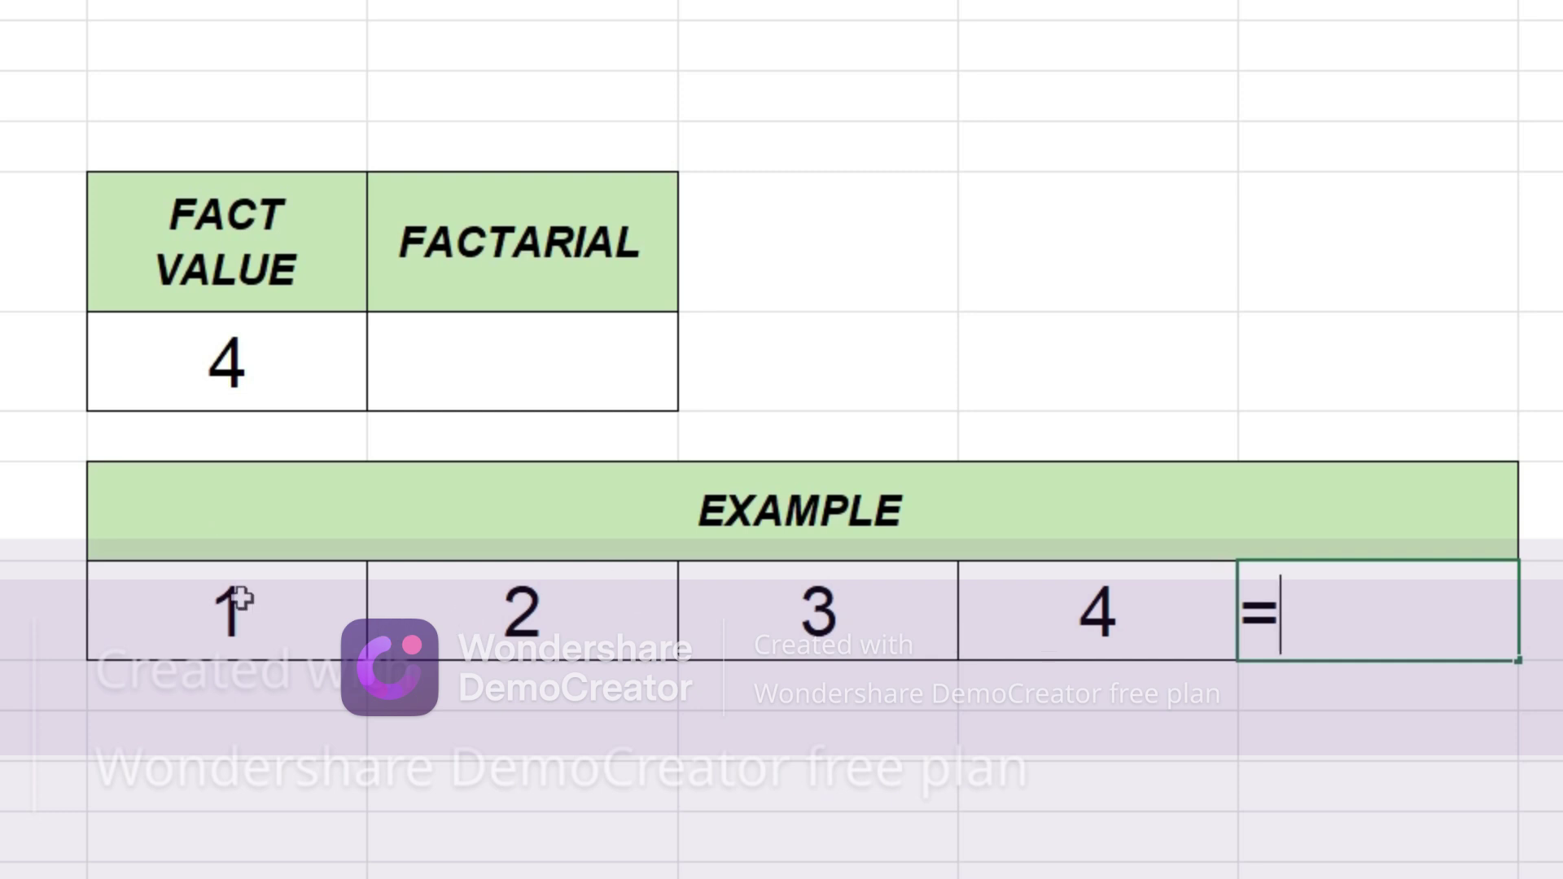
# Multiply the four EXAMPLE numbers in the row's last cell, K20, with the formula =G20*H20*I20*J20.
pyautogui.click(255, 645)
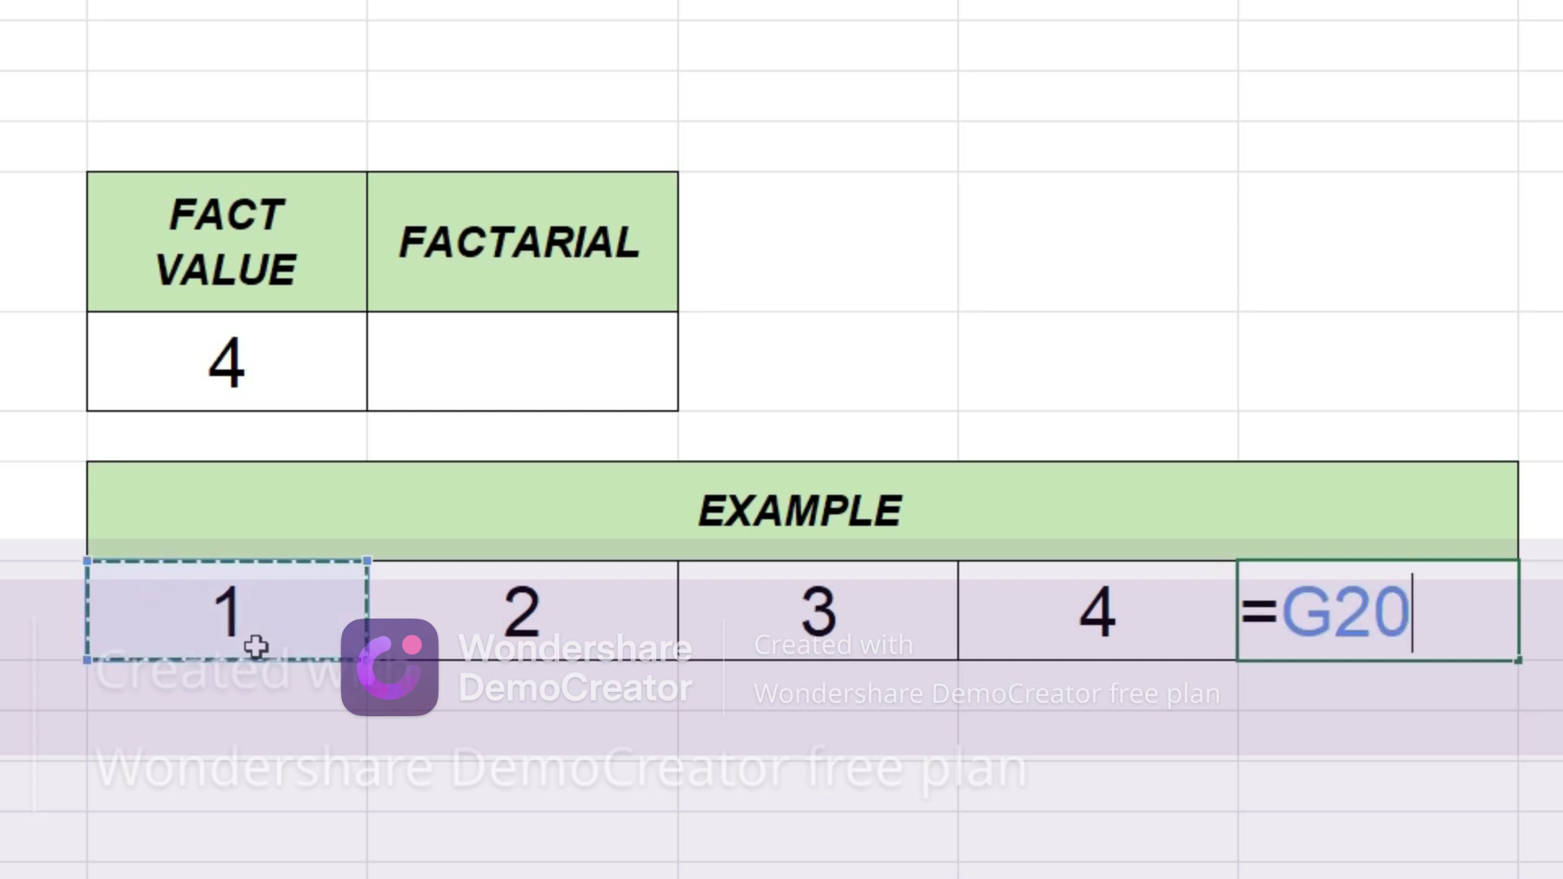
pyautogui.write('*')
pyautogui.click(578, 623)
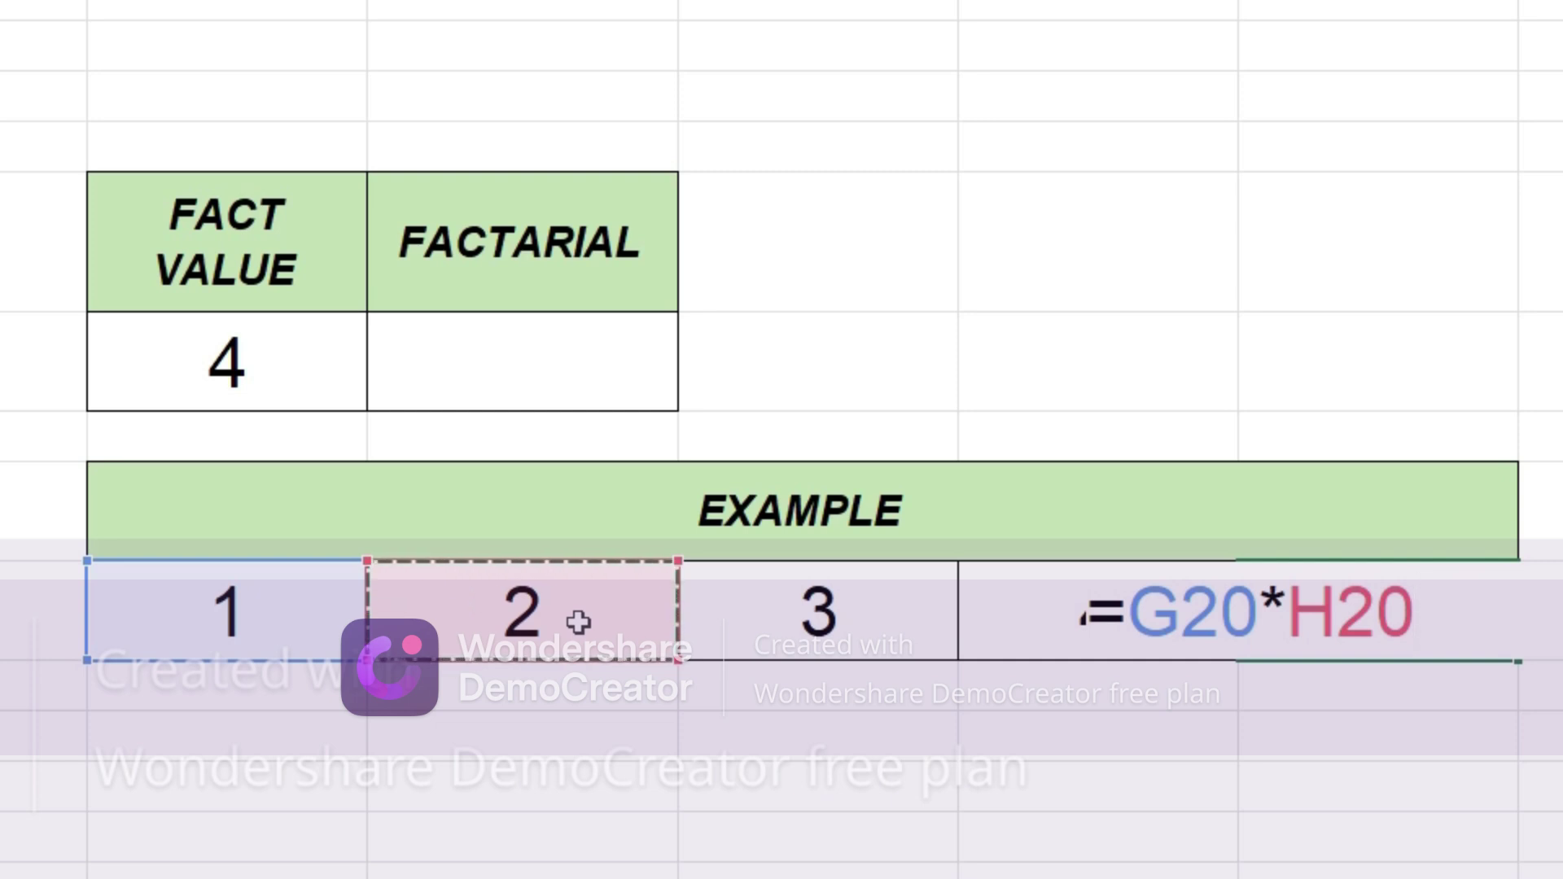
pyautogui.write('*')
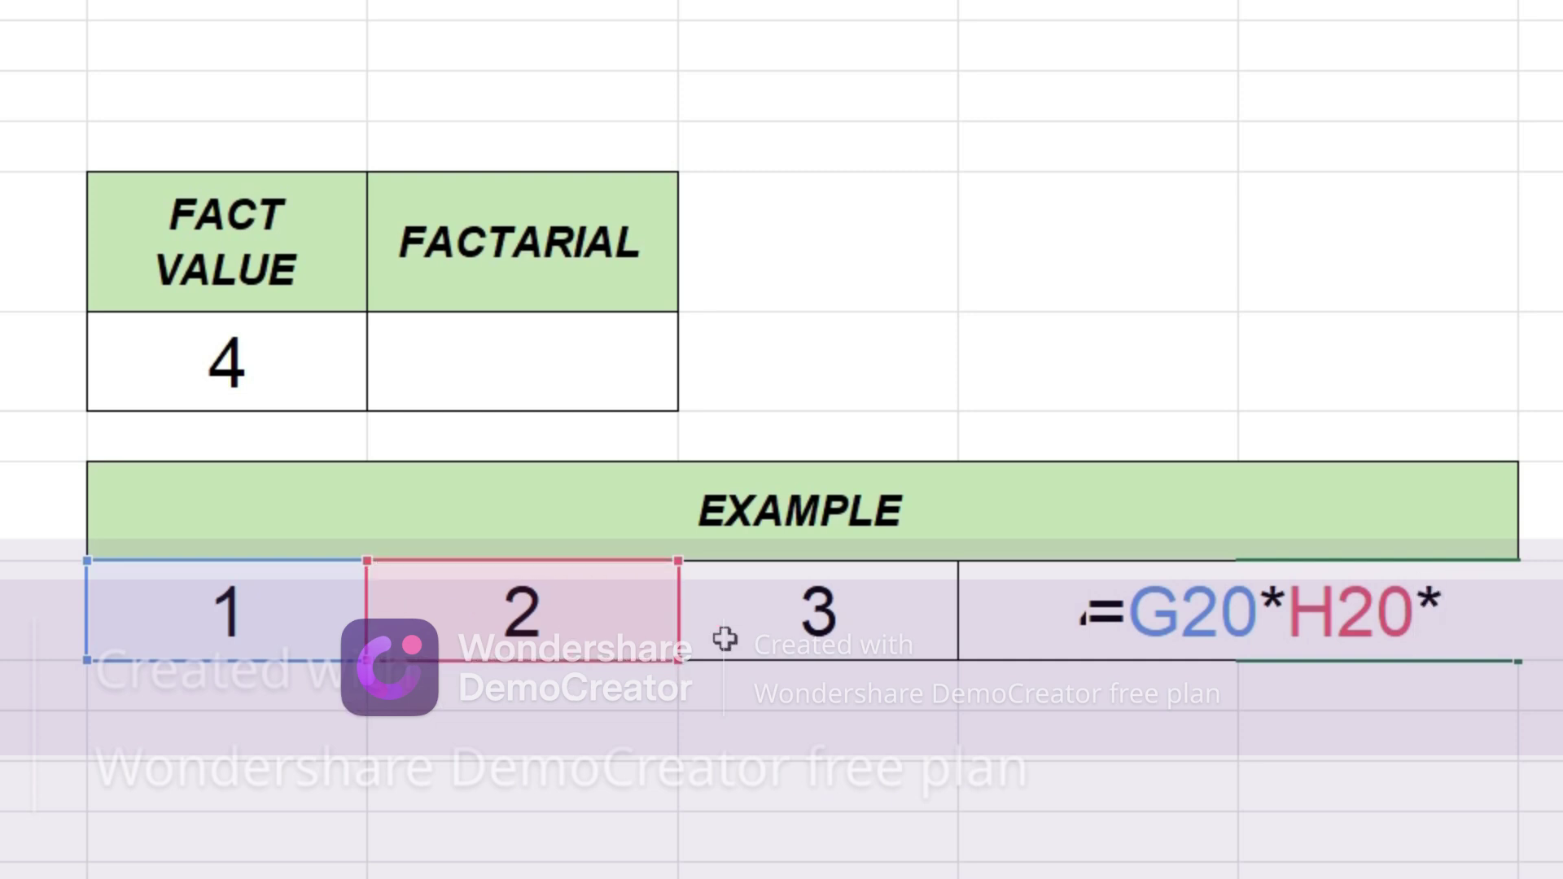
pyautogui.click(773, 625)
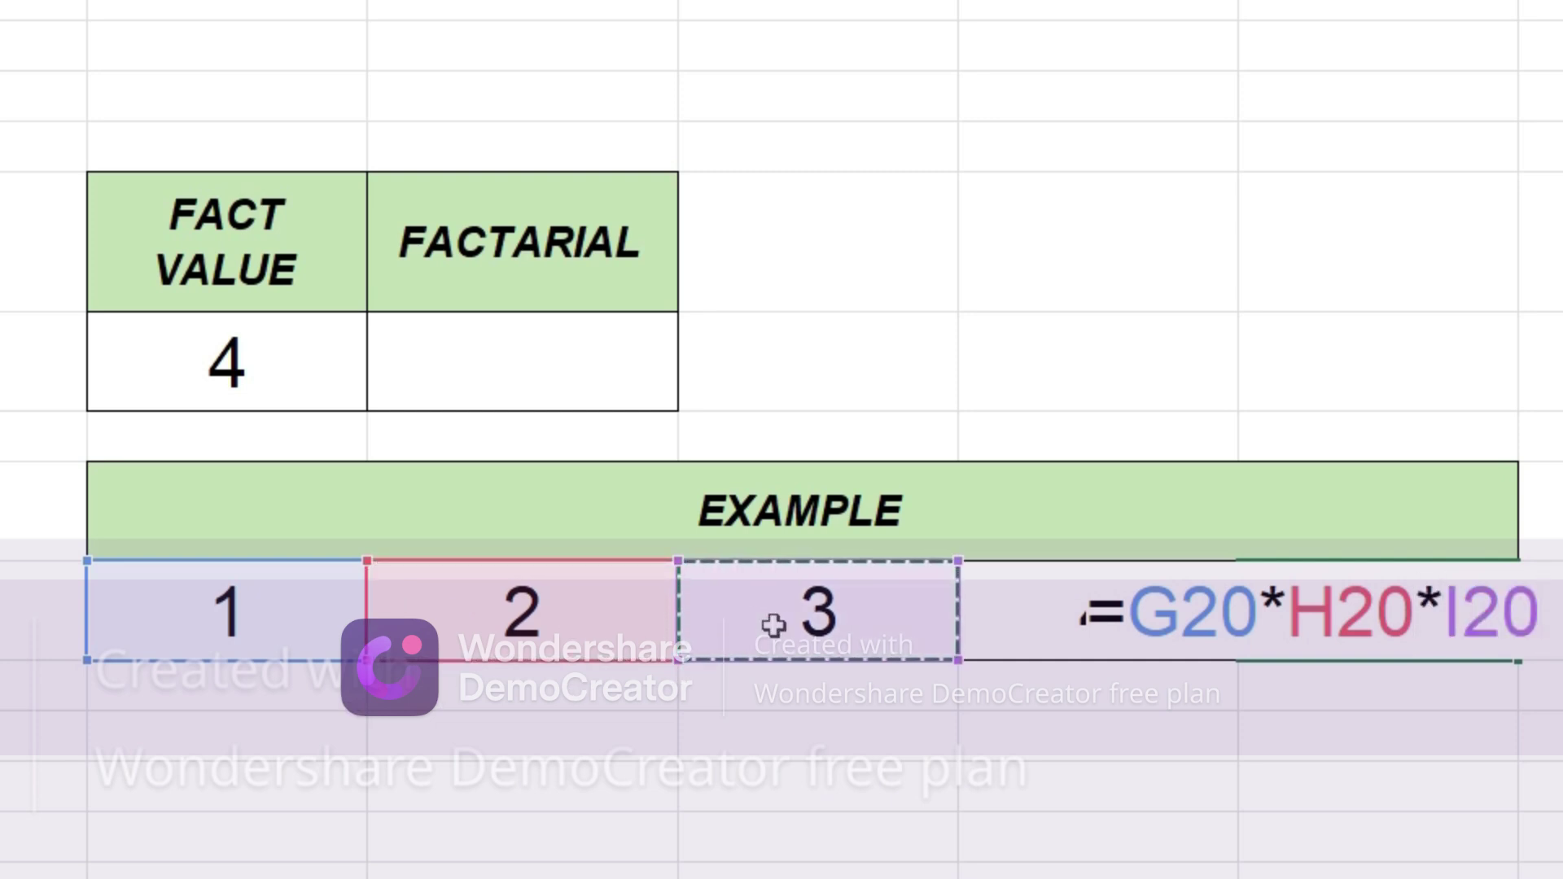
pyautogui.write('*')
pyautogui.click(1021, 586)
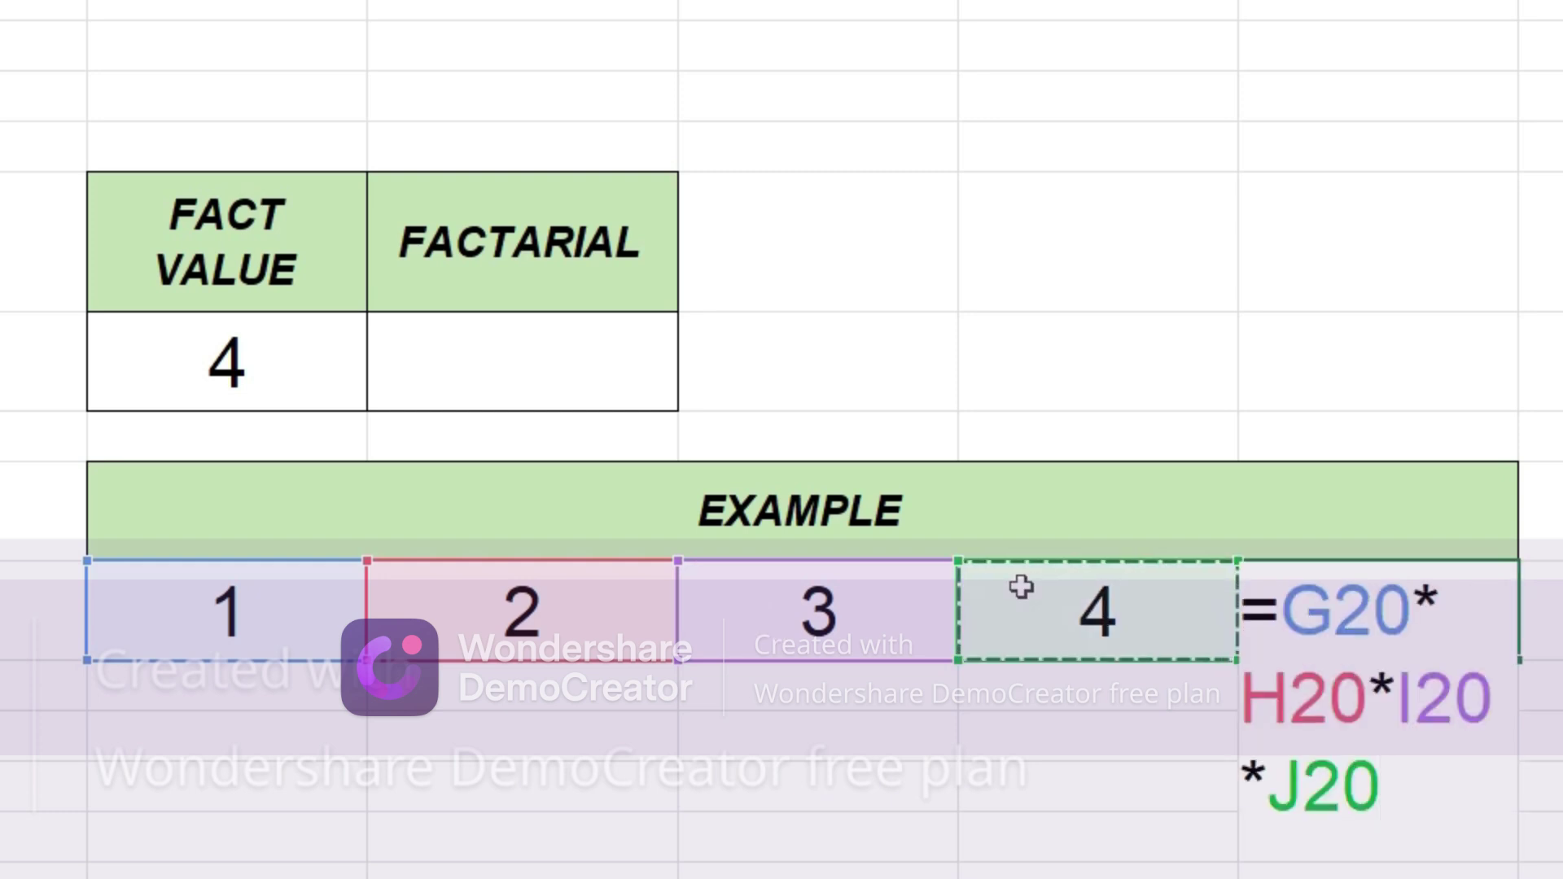
pyautogui.write(')')
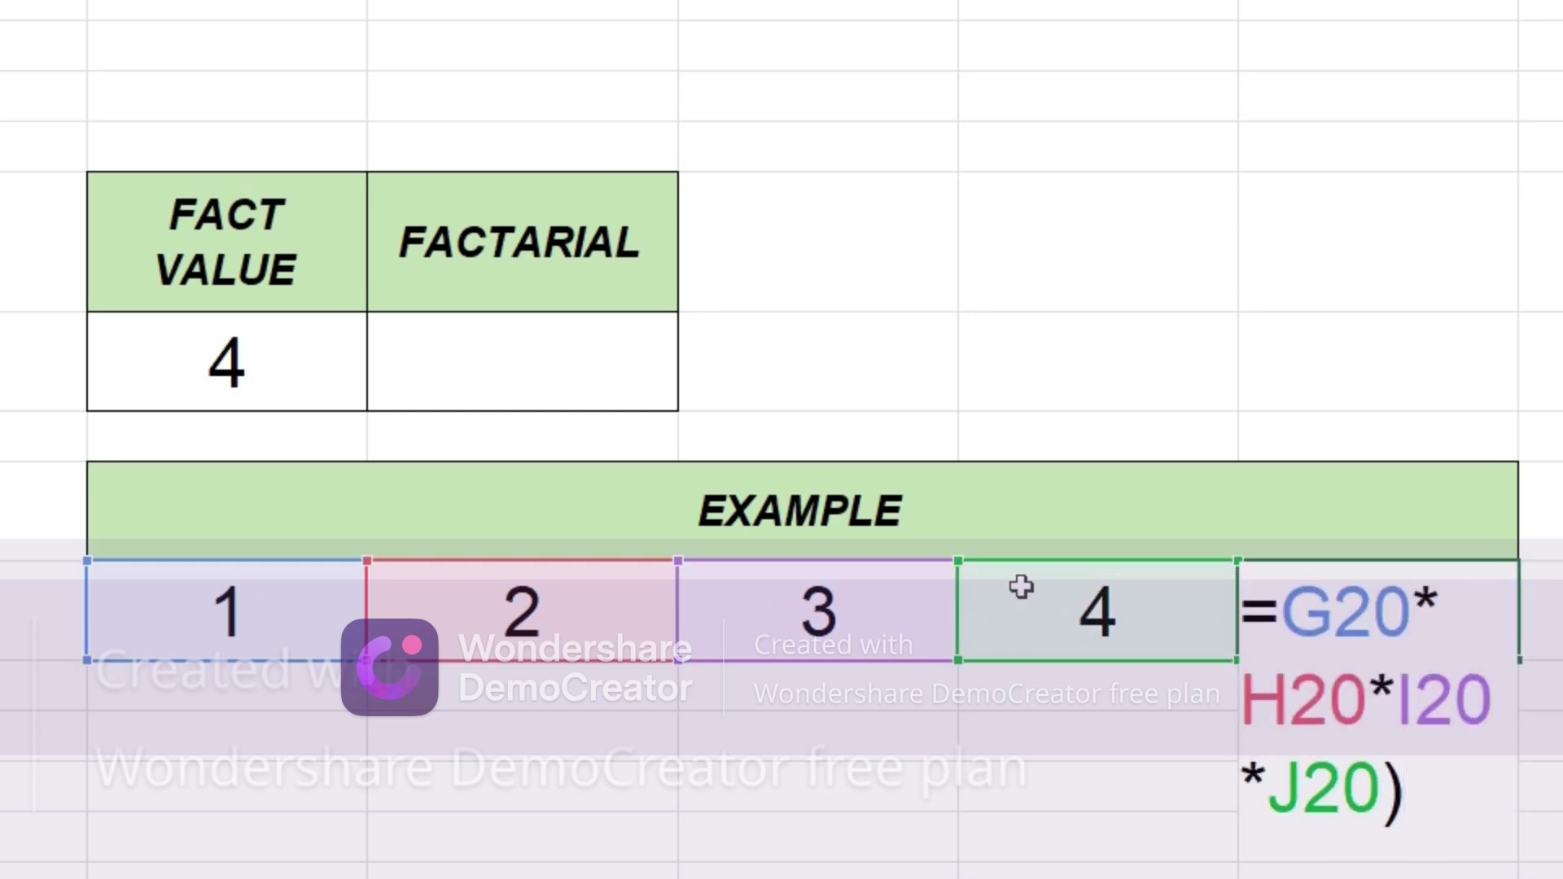
pyautogui.press('Return')
pyautogui.press('Return')
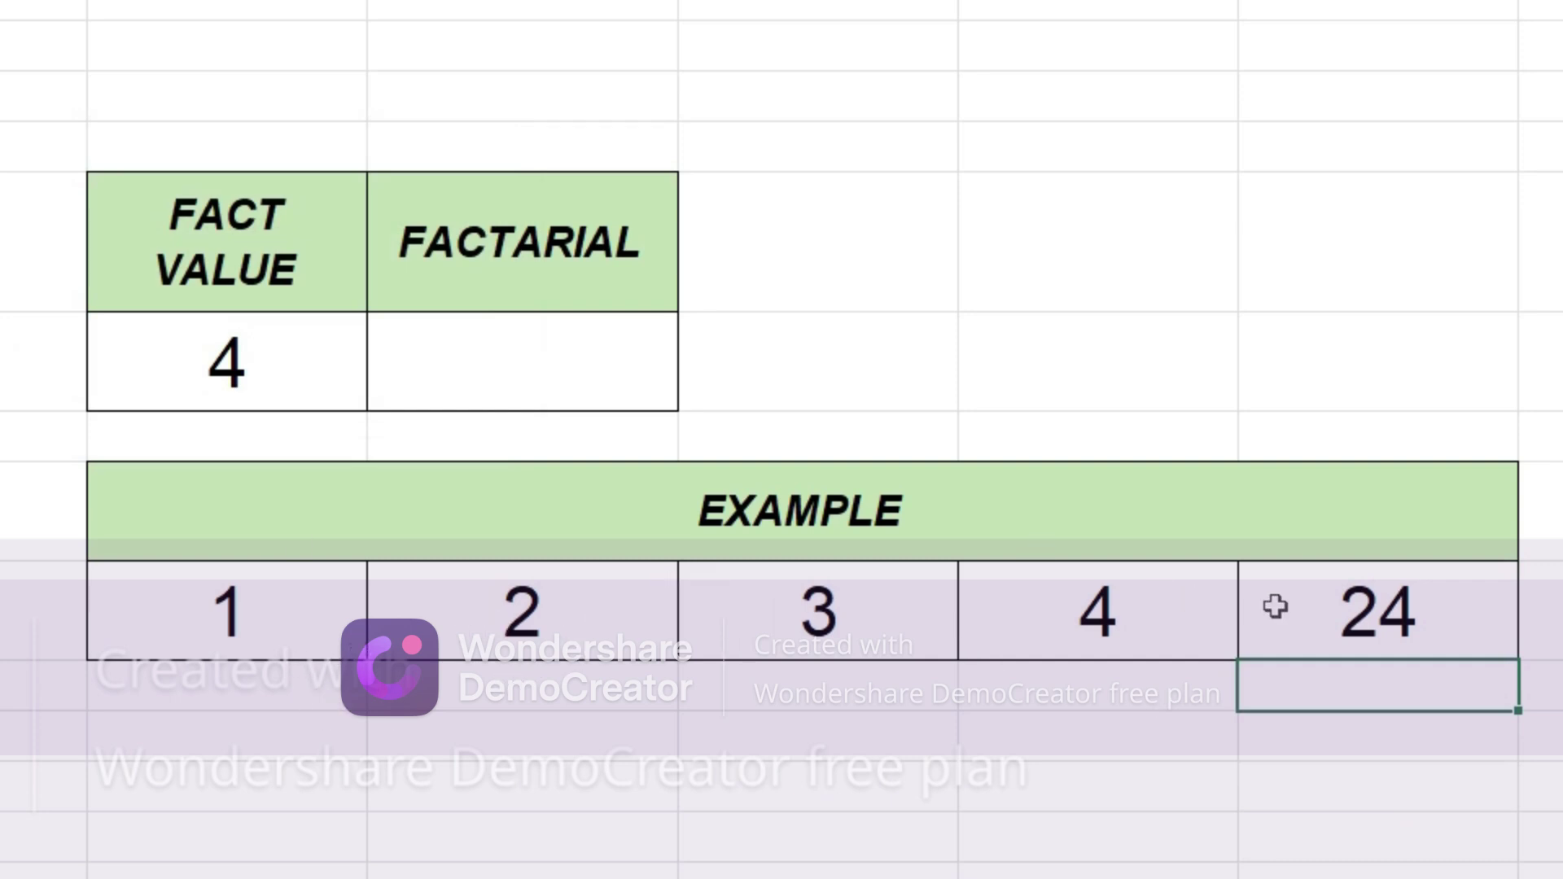
pyautogui.click(1386, 643)
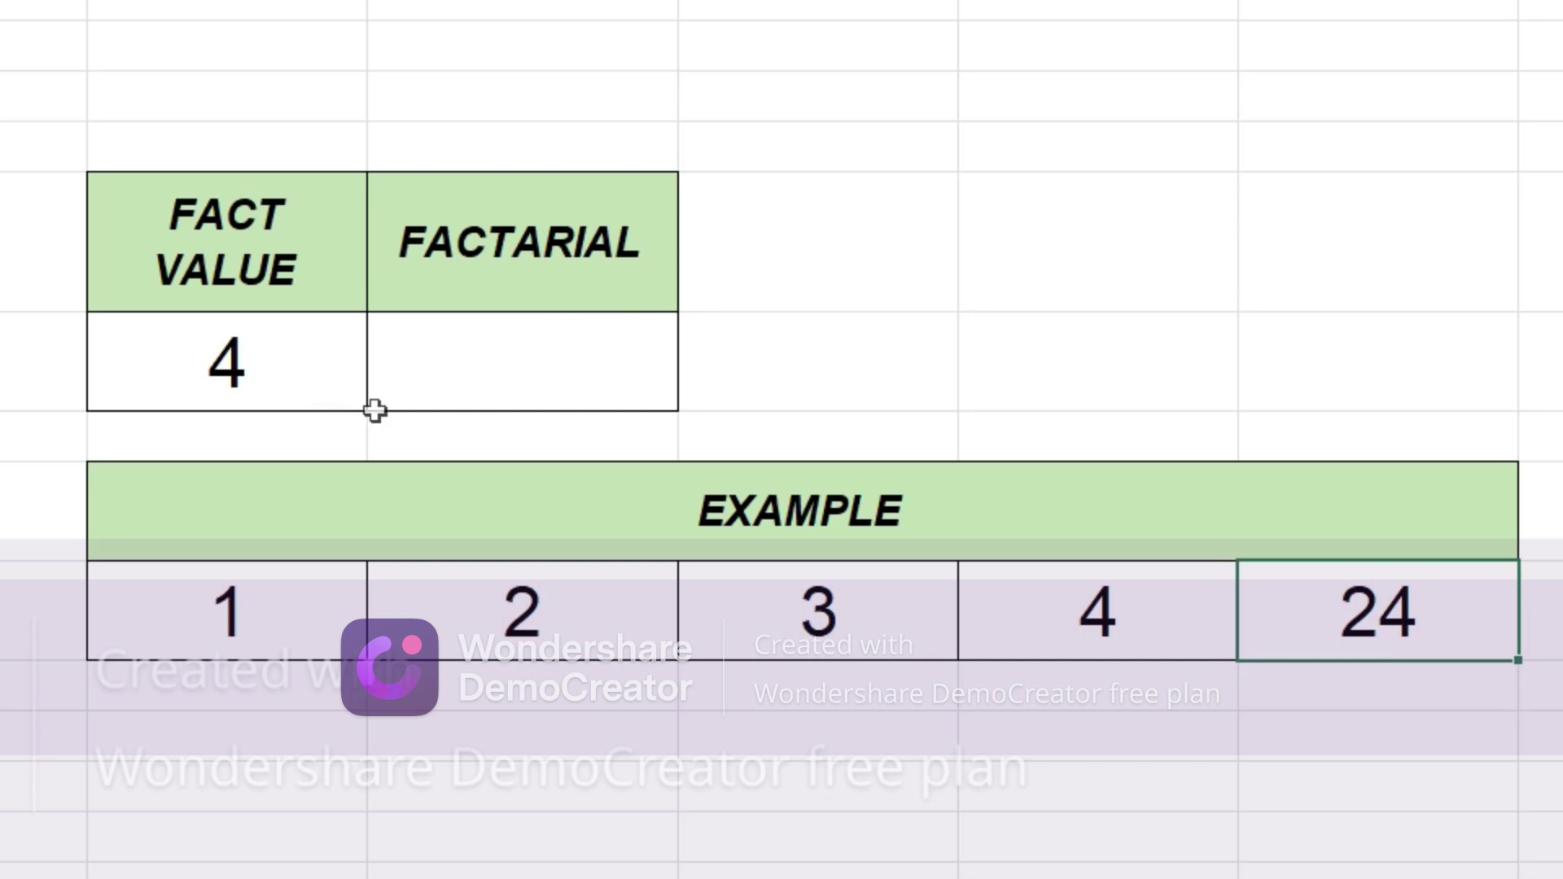
# Enter =FACT(G17) in H17 under FACTARIAL and compare it with the EXAMPLE product in K20.
pyautogui.click(578, 347)
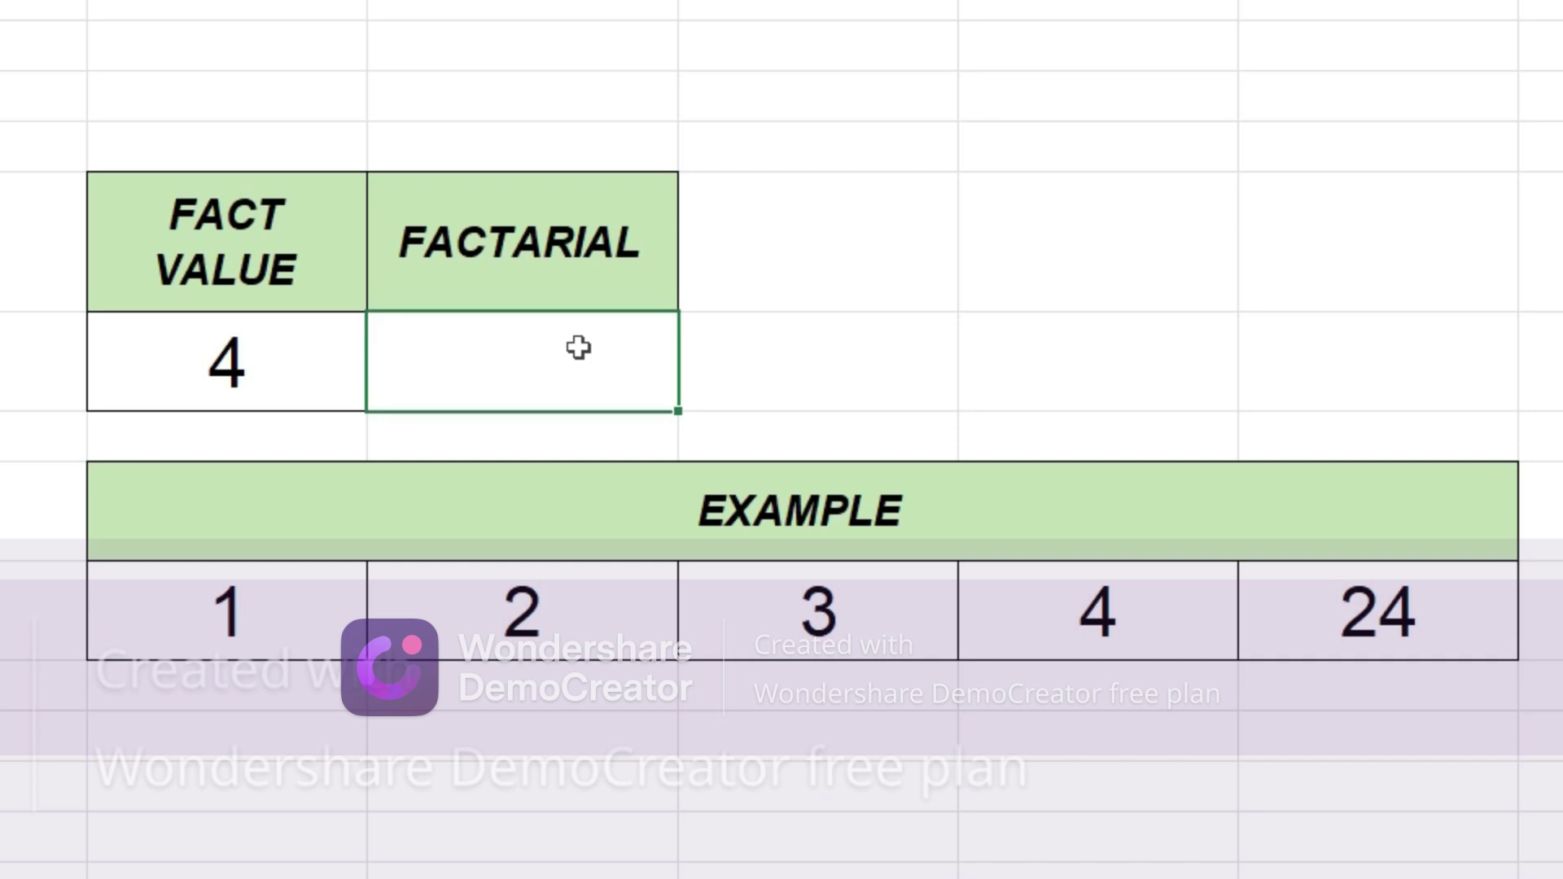
pyautogui.write('=FACT')
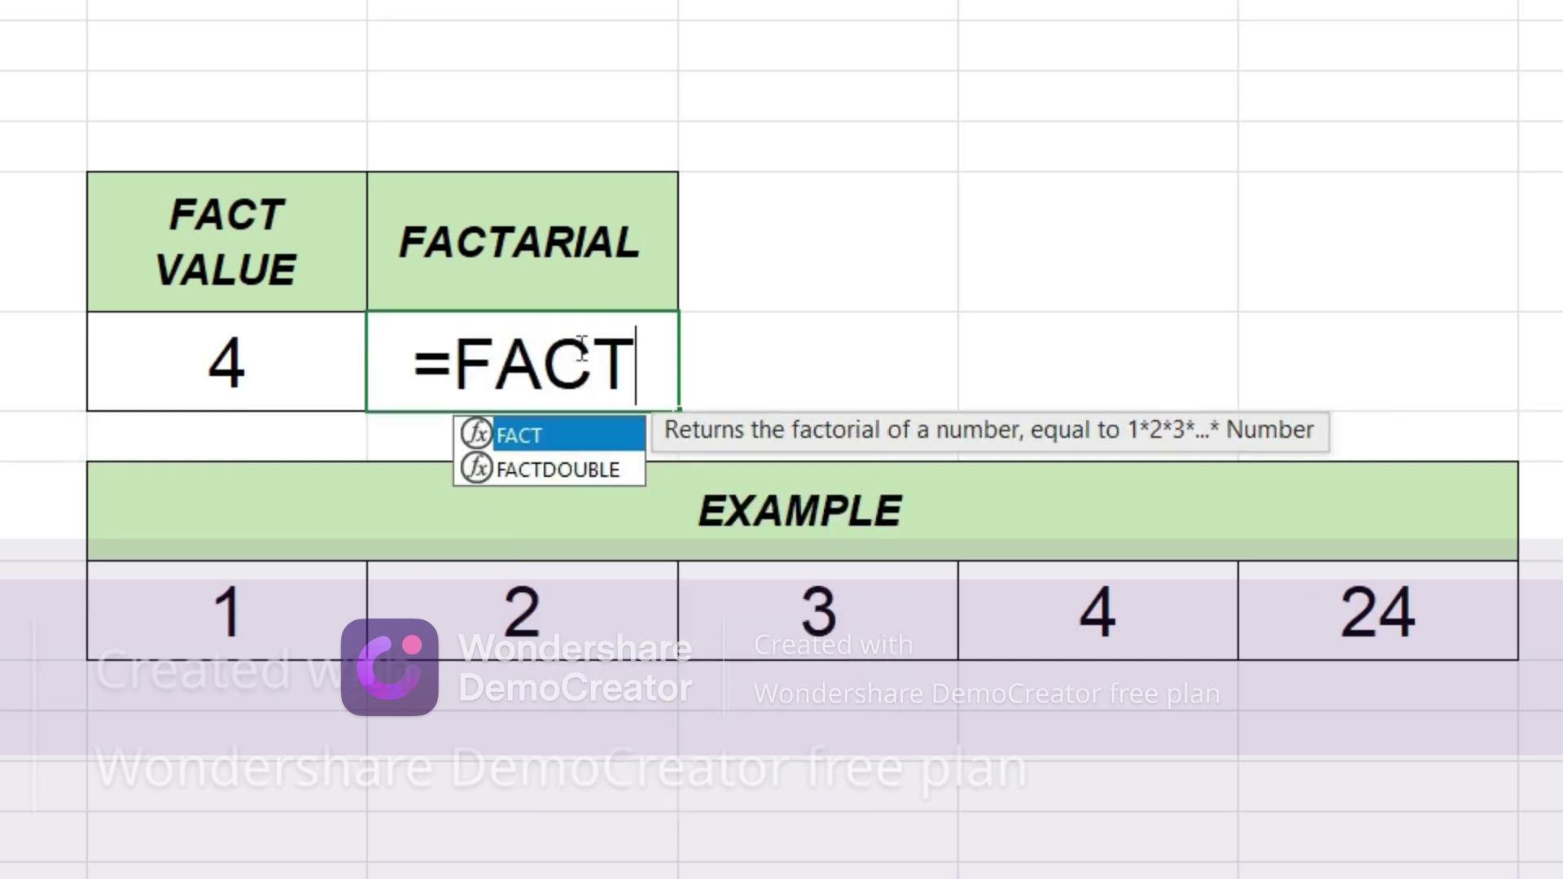
pyautogui.write('(')
pyautogui.click(155, 366)
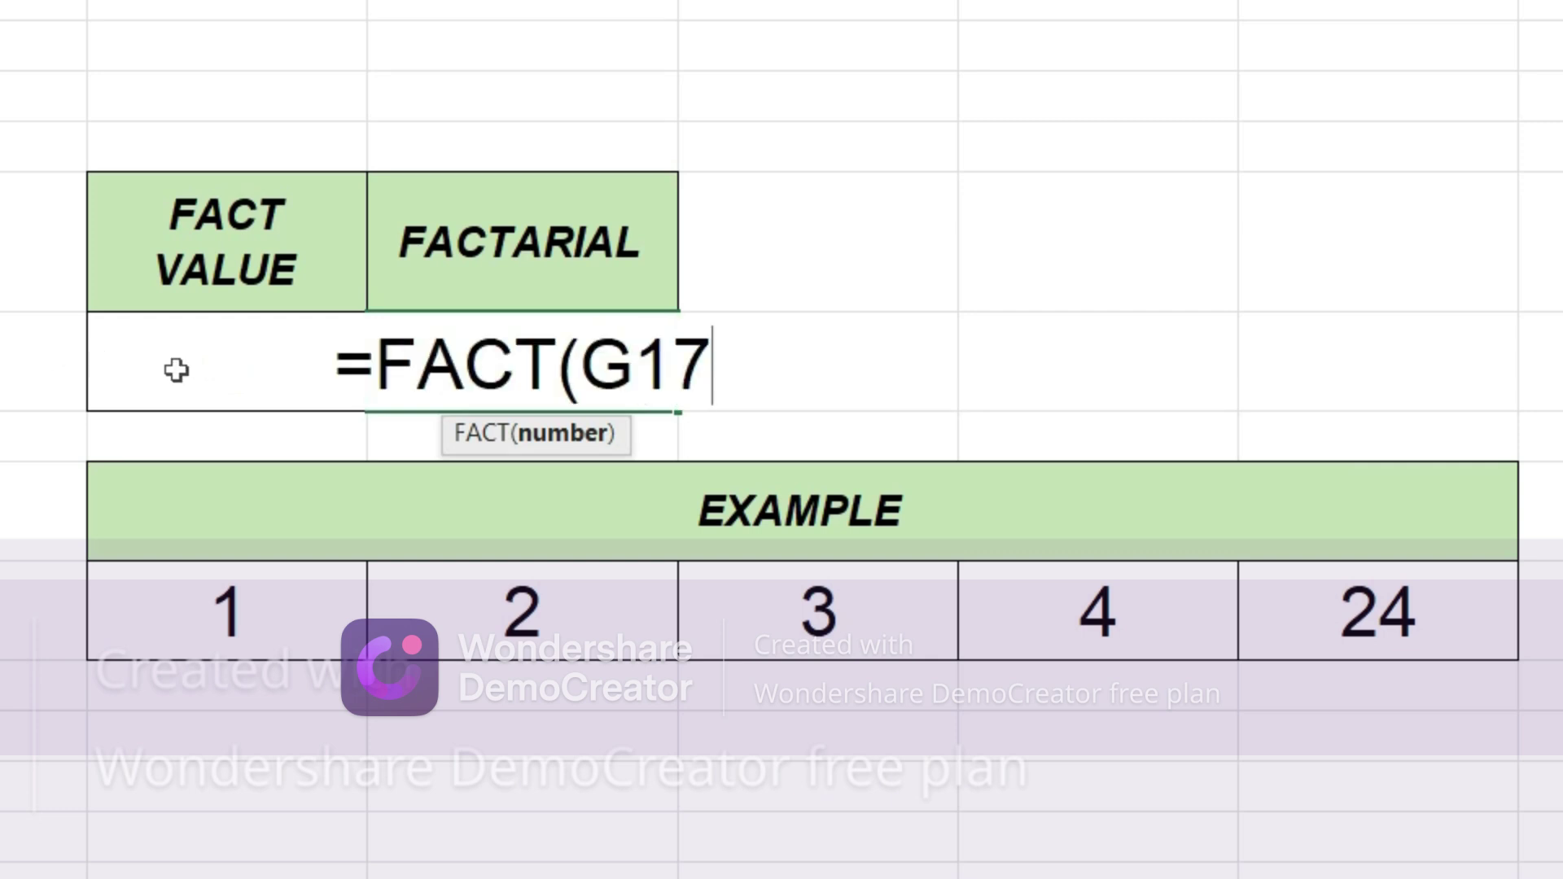
pyautogui.write(')')
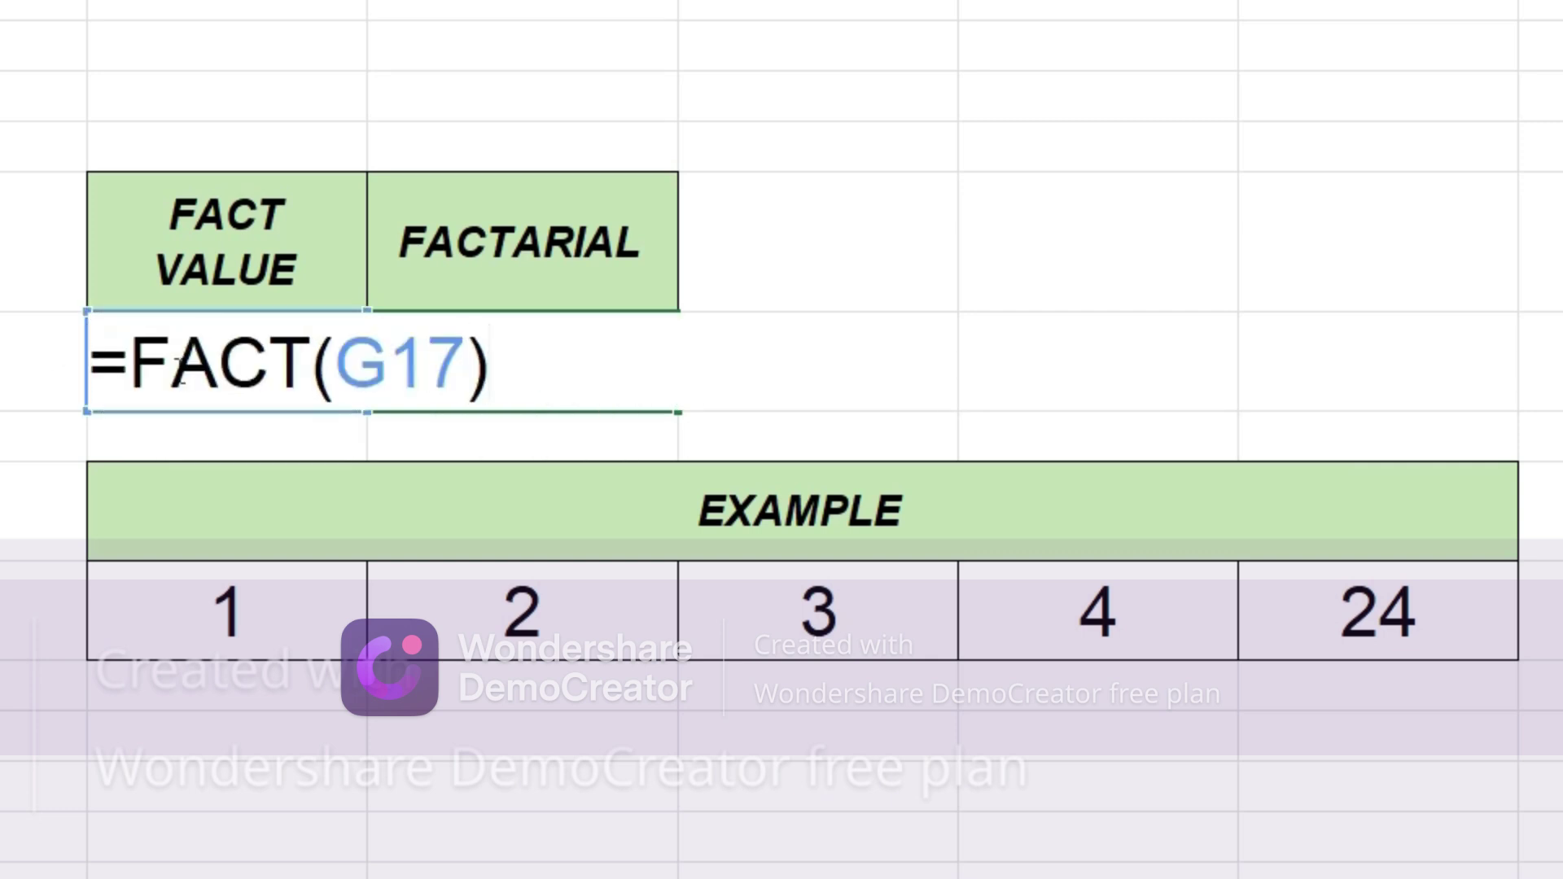
pyautogui.press('Return')
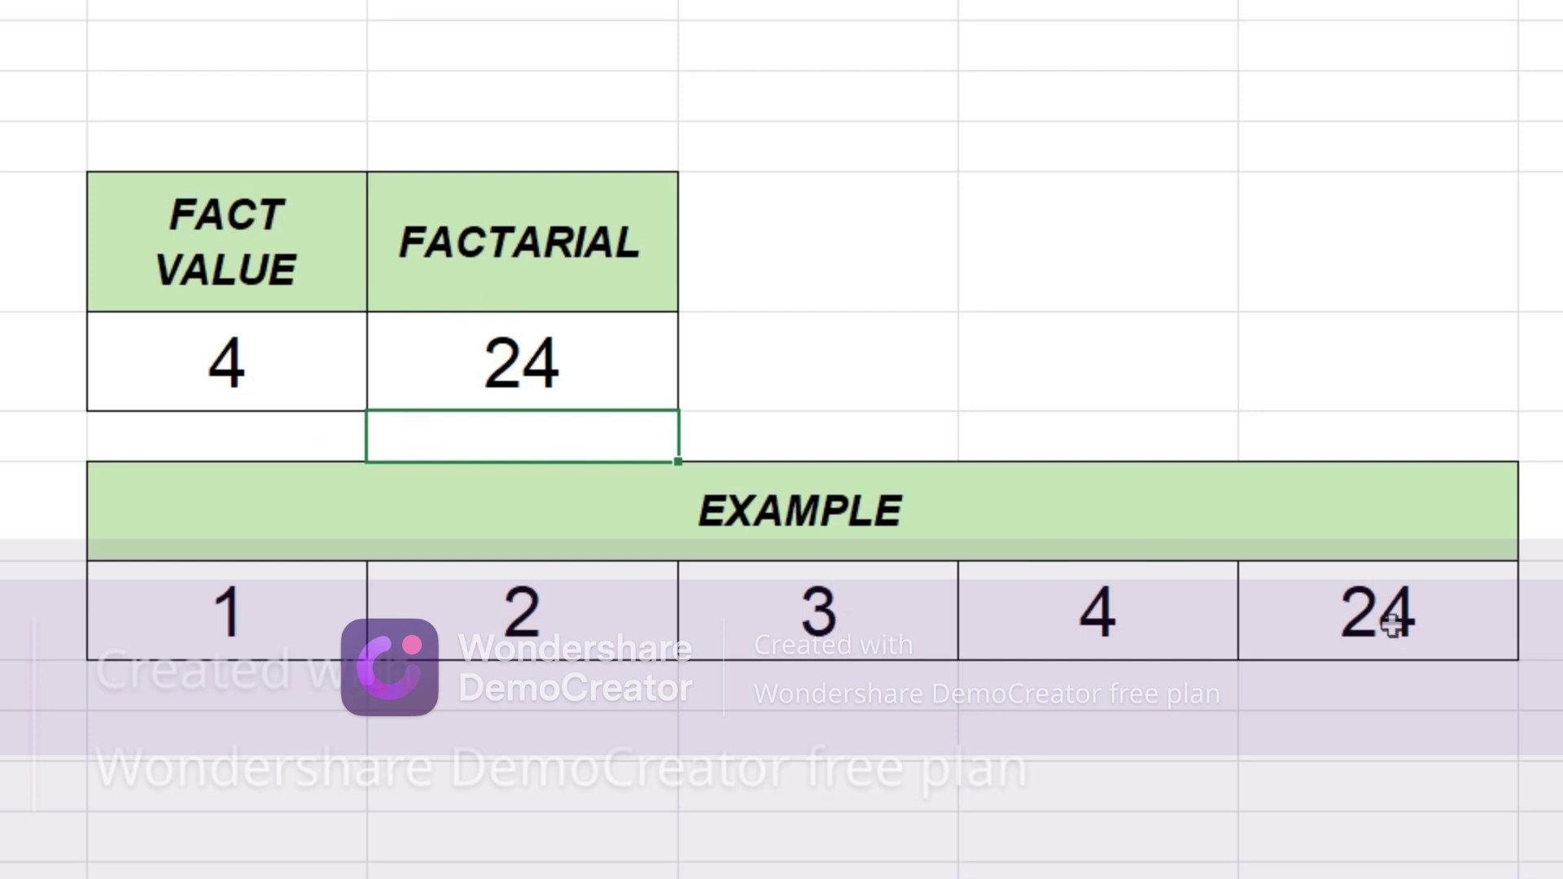
pyautogui.click(1306, 635)
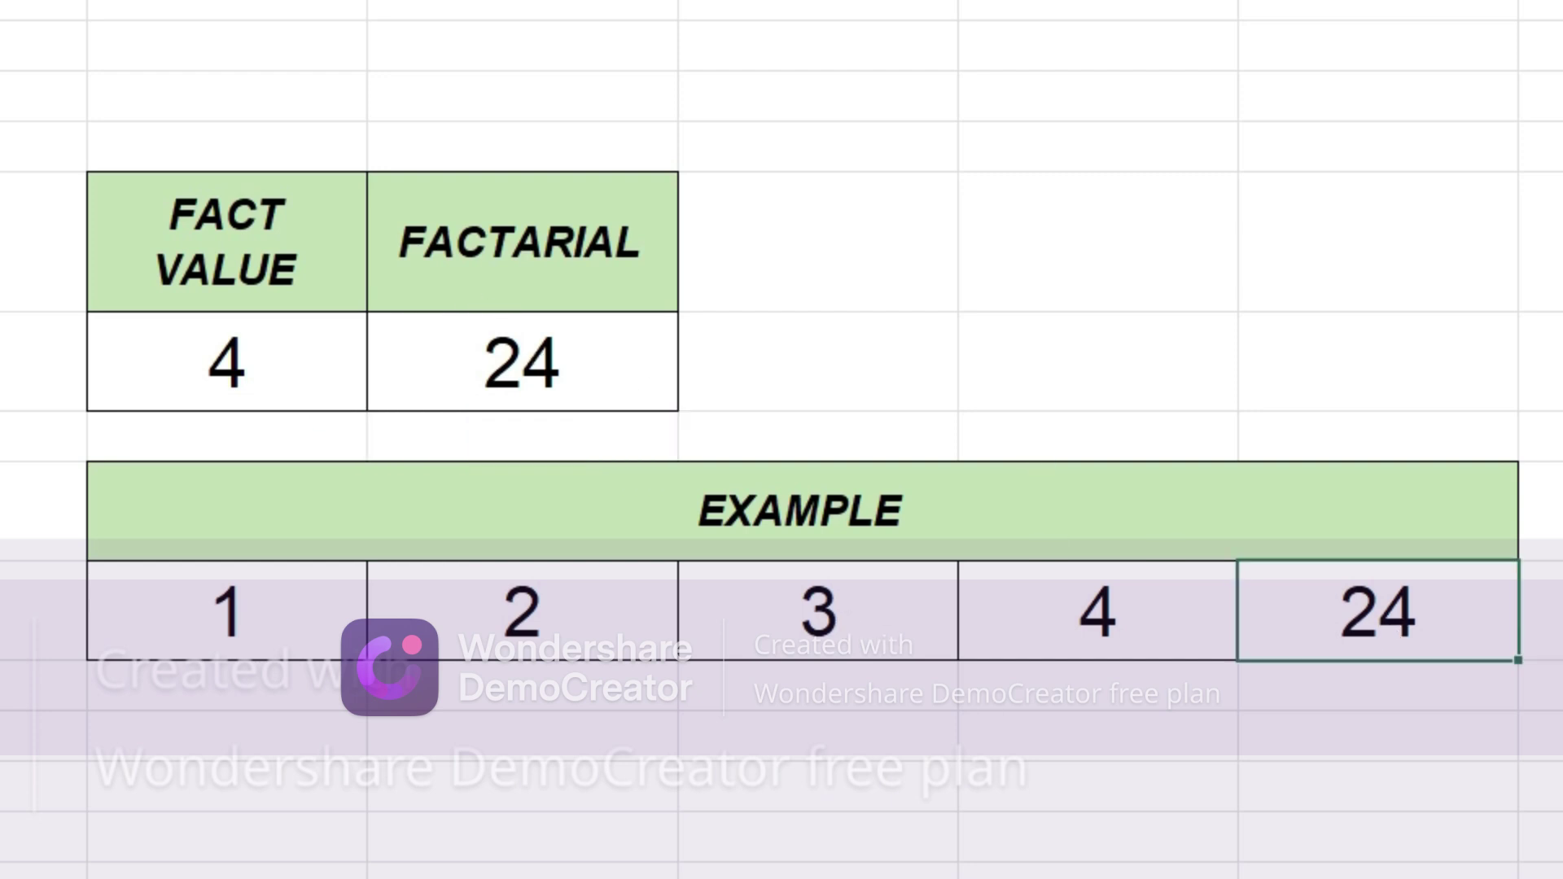
# Test the factorial with two other values in G17, entering 6 and replacing it with 10.
pyautogui.click(230, 364)
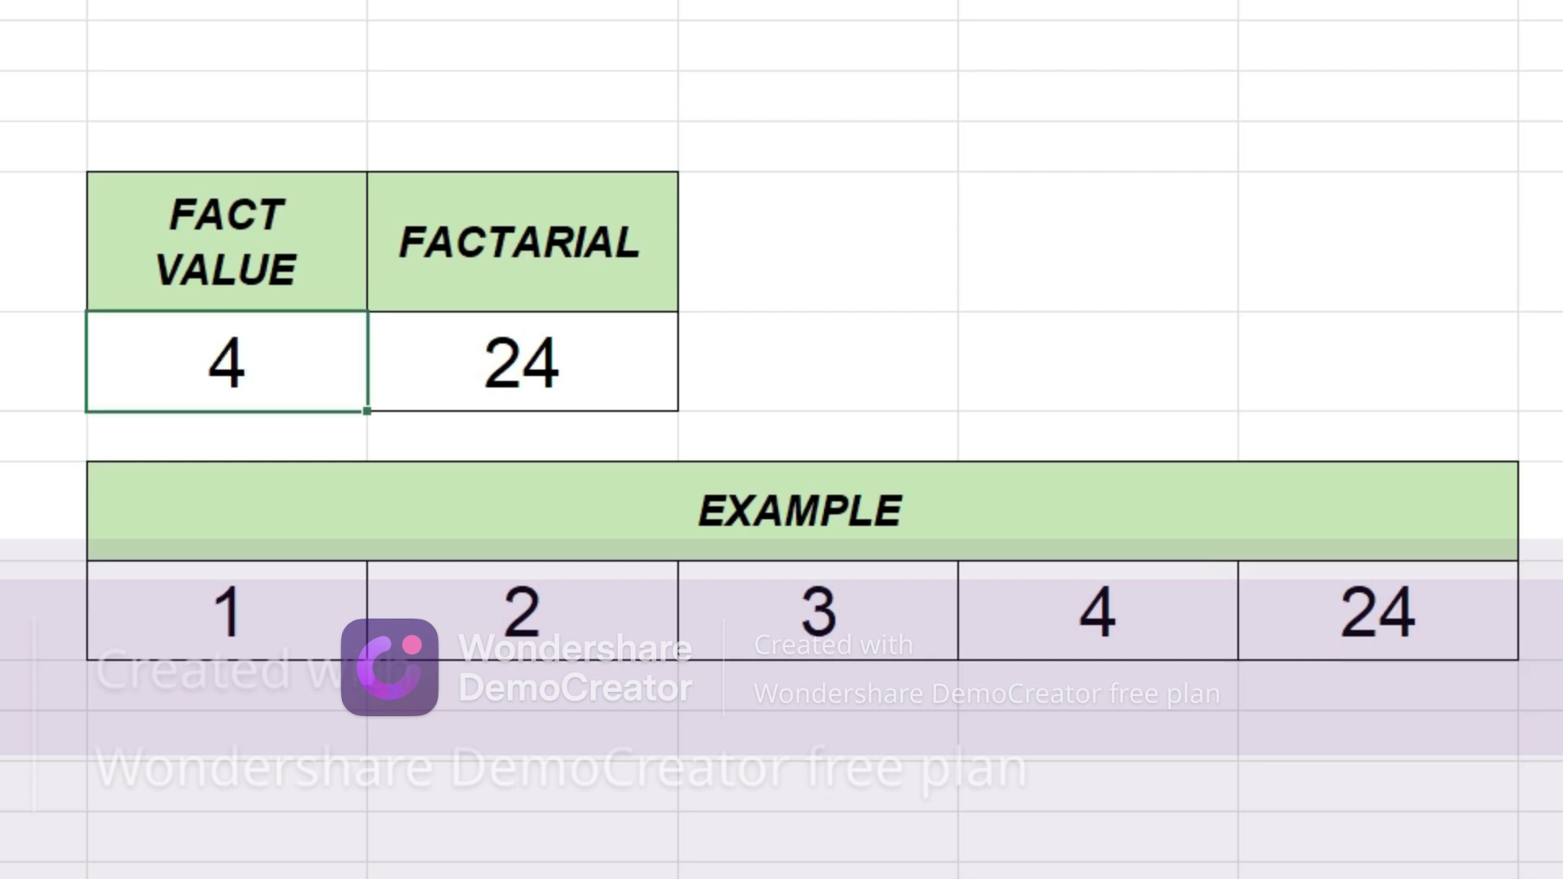
pyautogui.write('6')
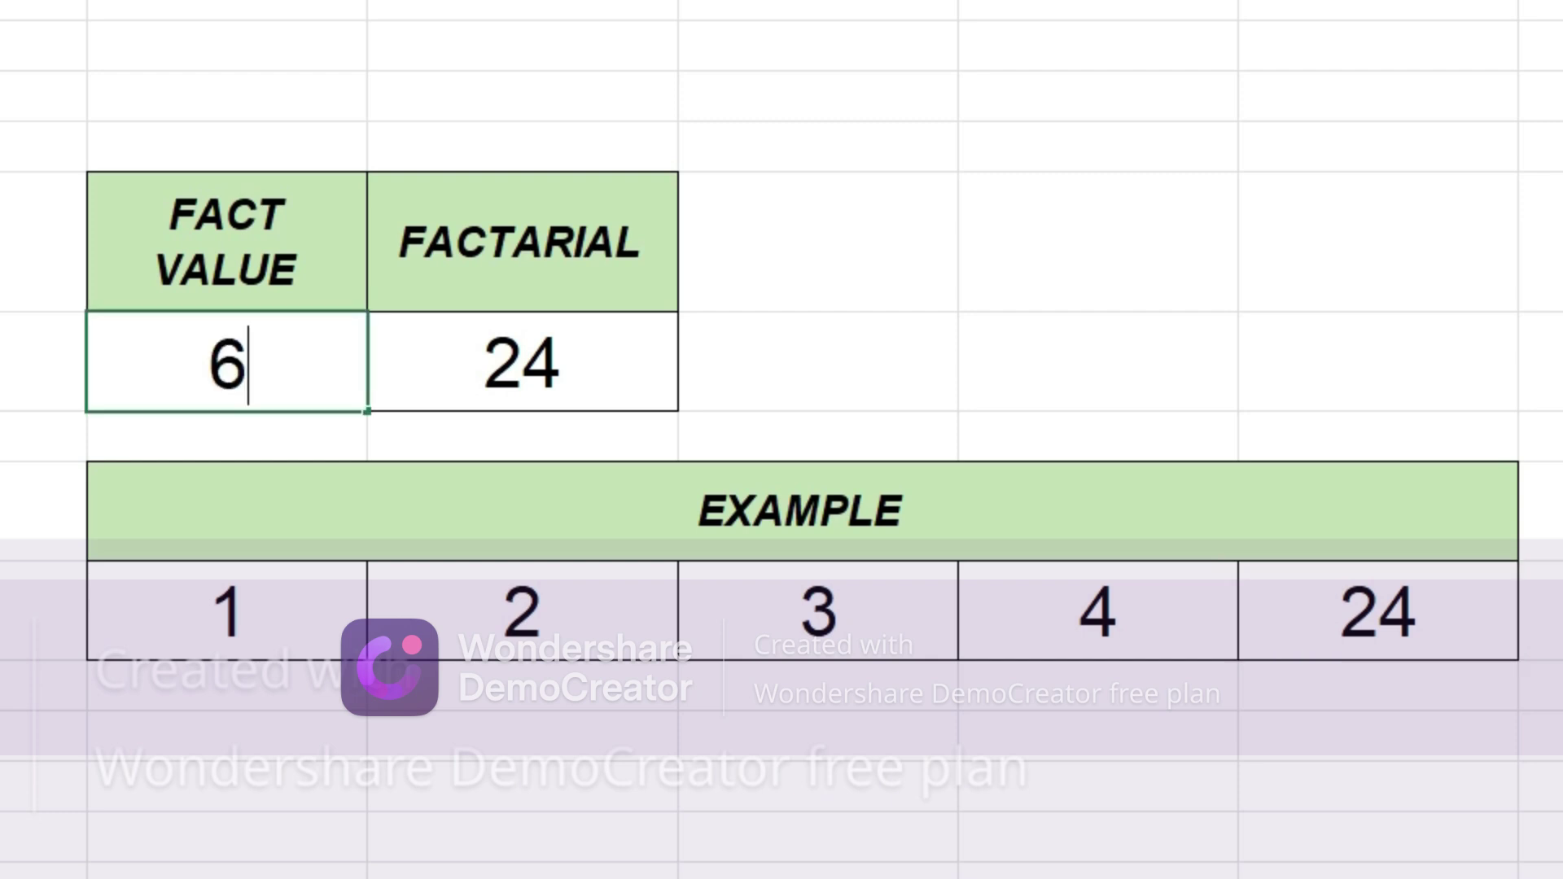
pyautogui.press('Return')
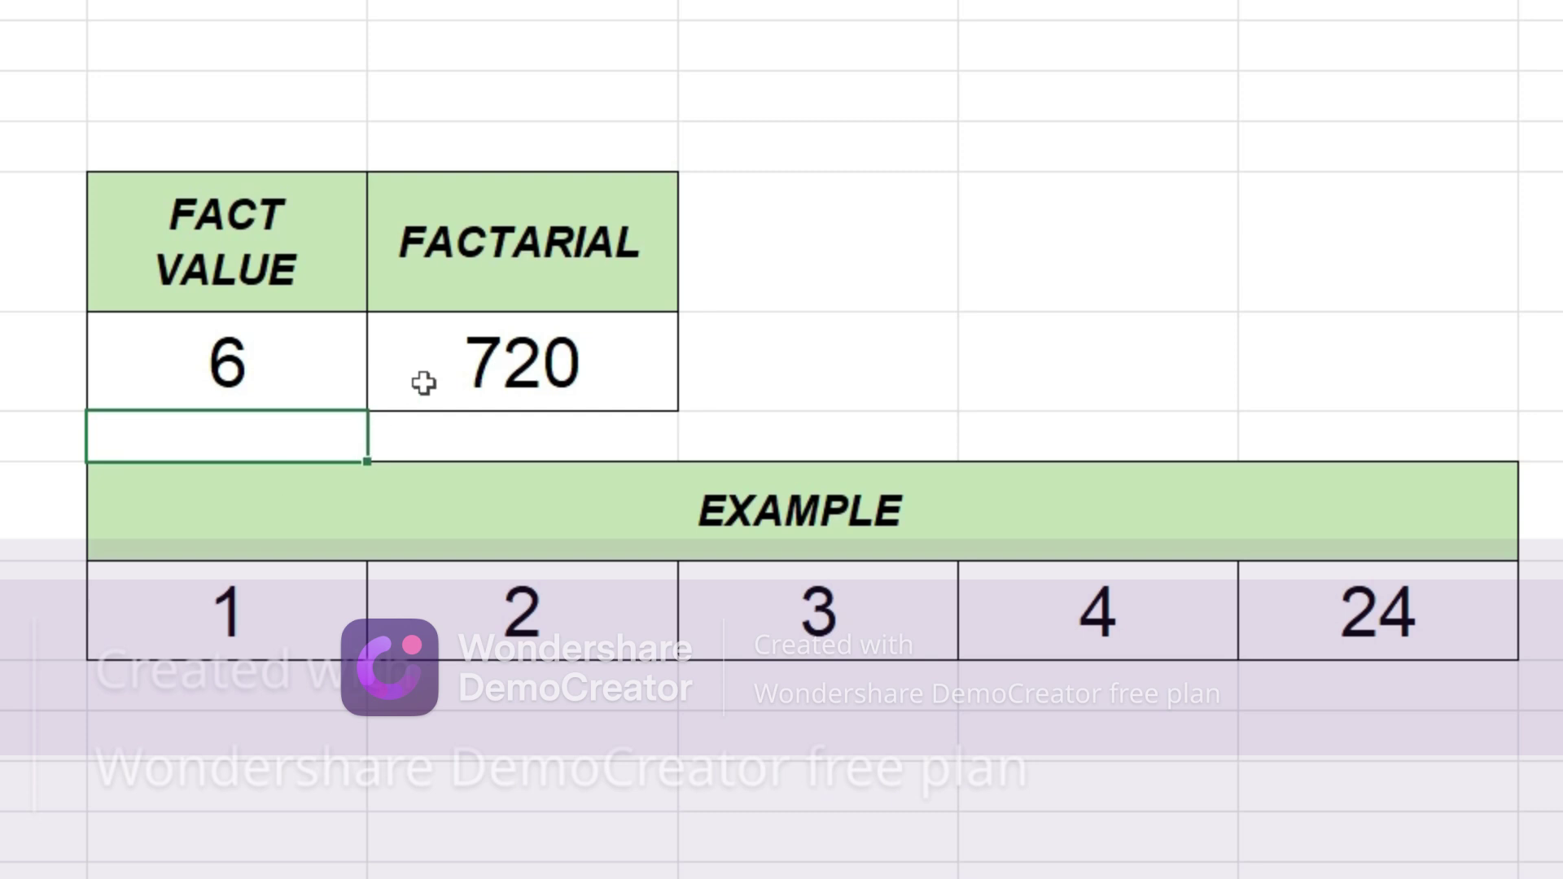
pyautogui.click(270, 341)
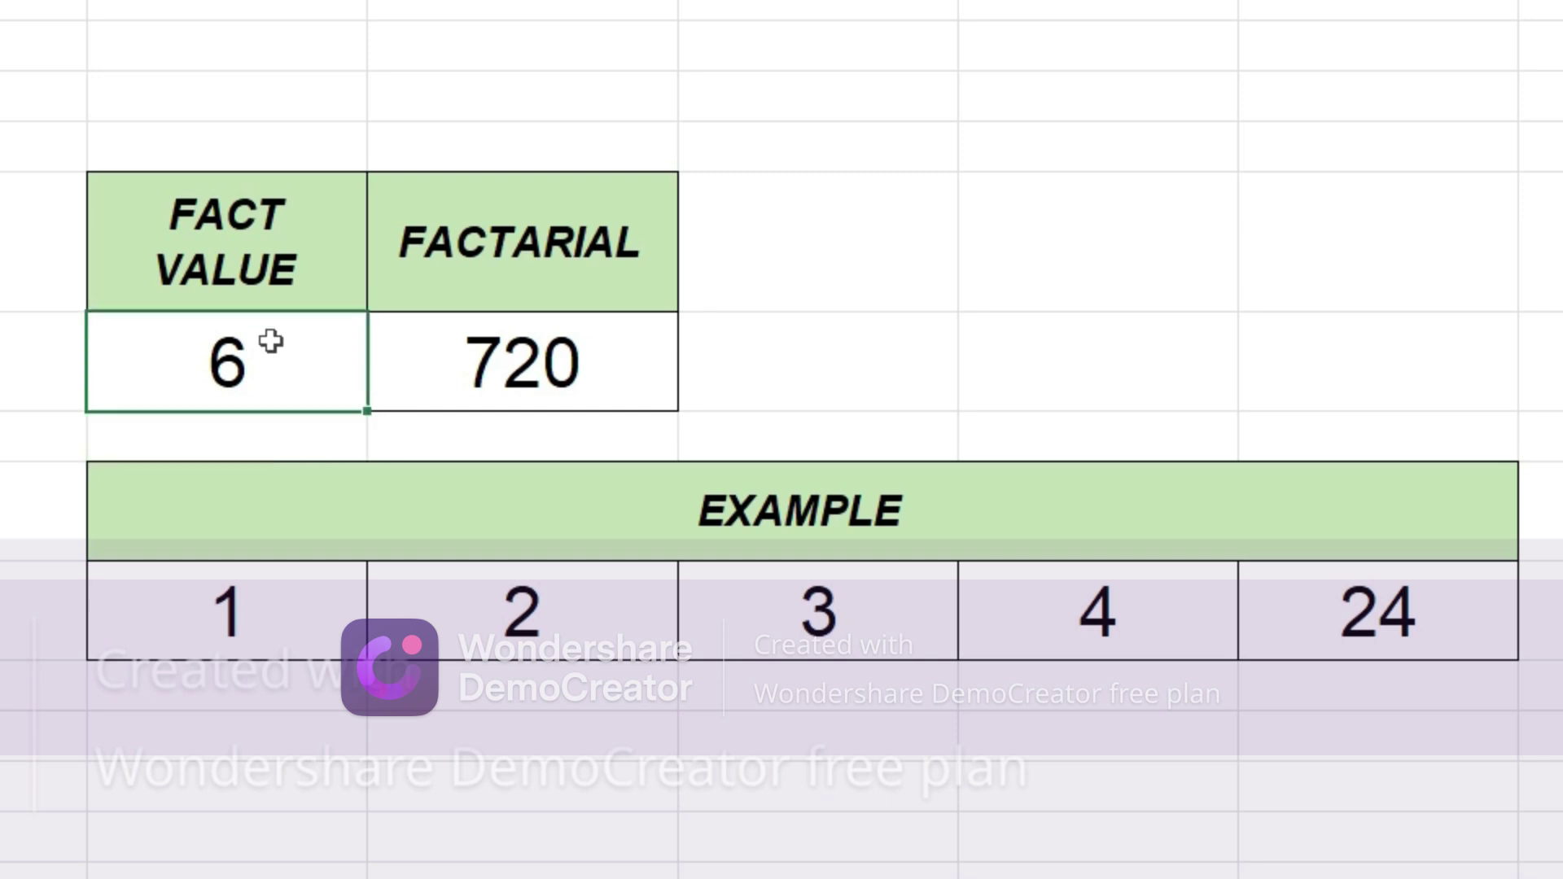
pyautogui.doubleClick(271, 341)
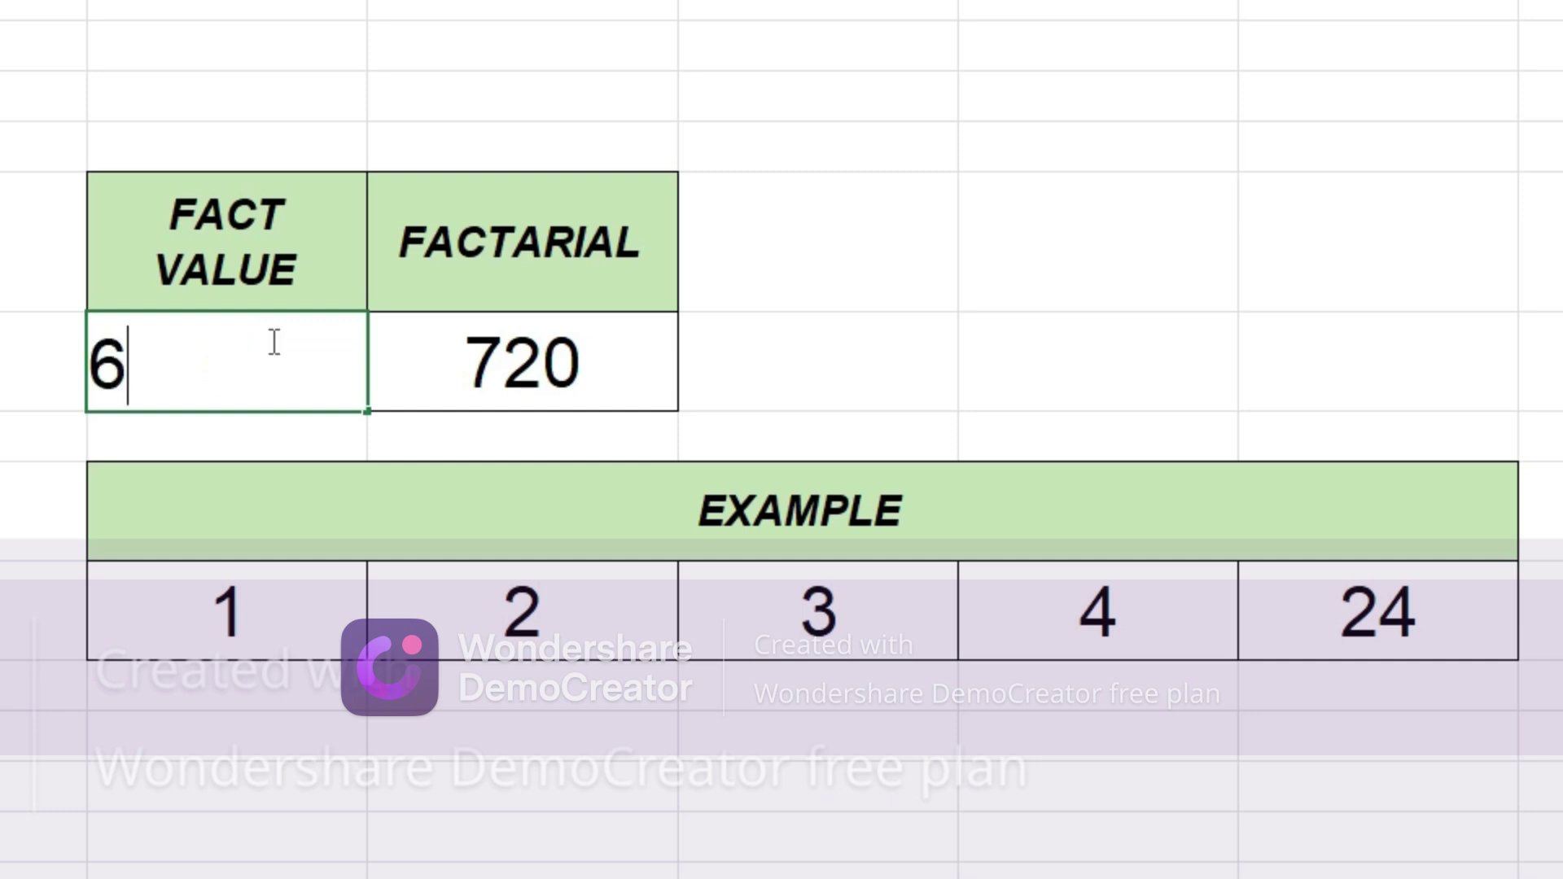
pyautogui.press('BackSpace')
pyautogui.write('10')
pyautogui.press('Return')
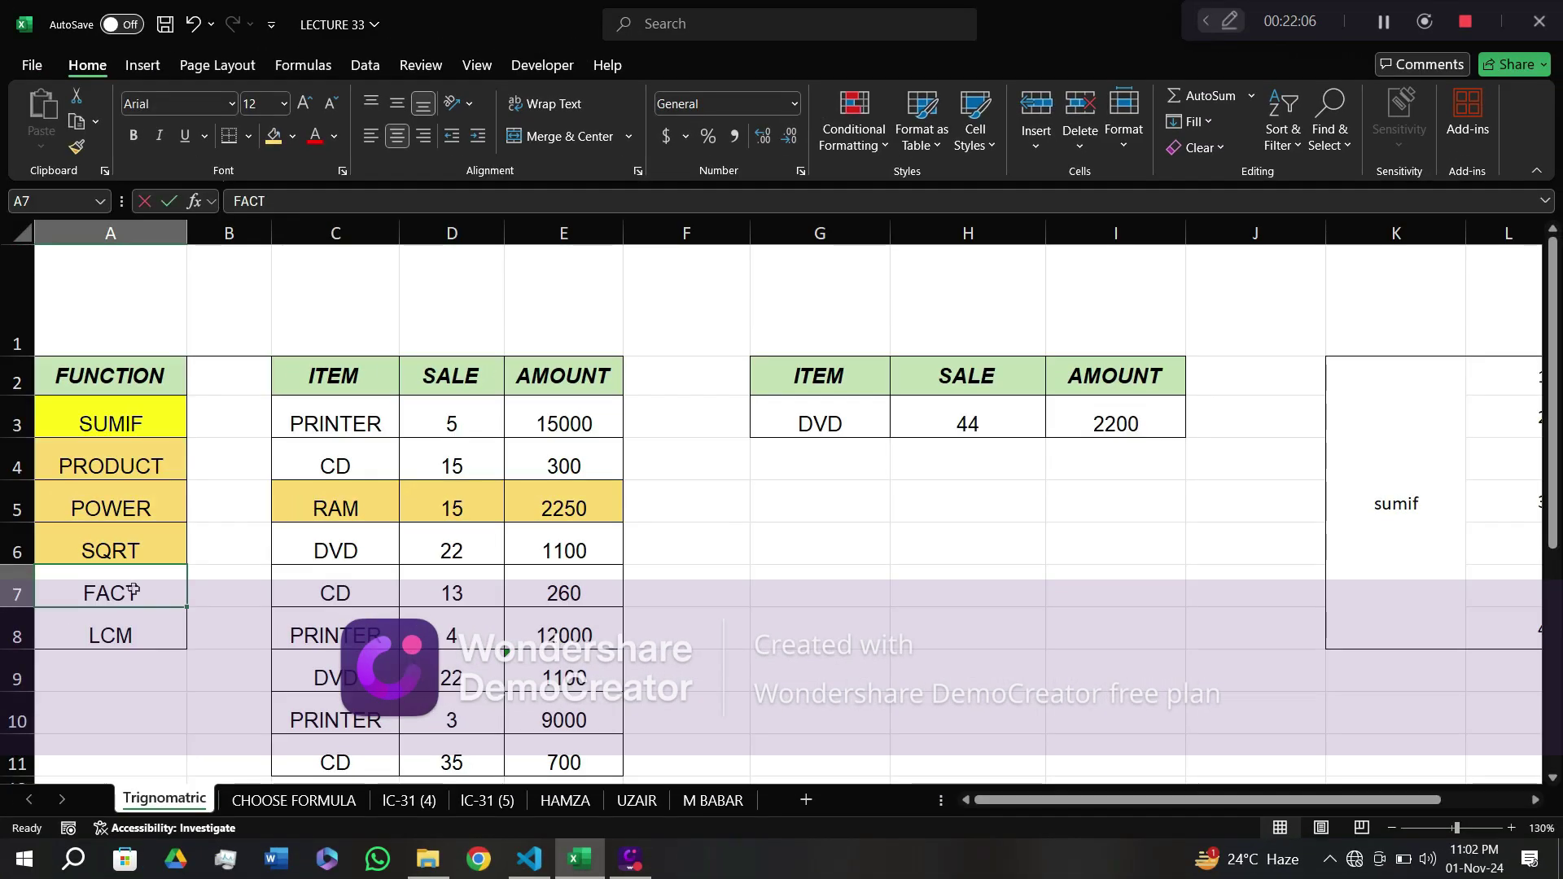
# Move on to the least common multiple table and enter =LCM(B42:E42) in F42.
pyautogui.press('Escape')
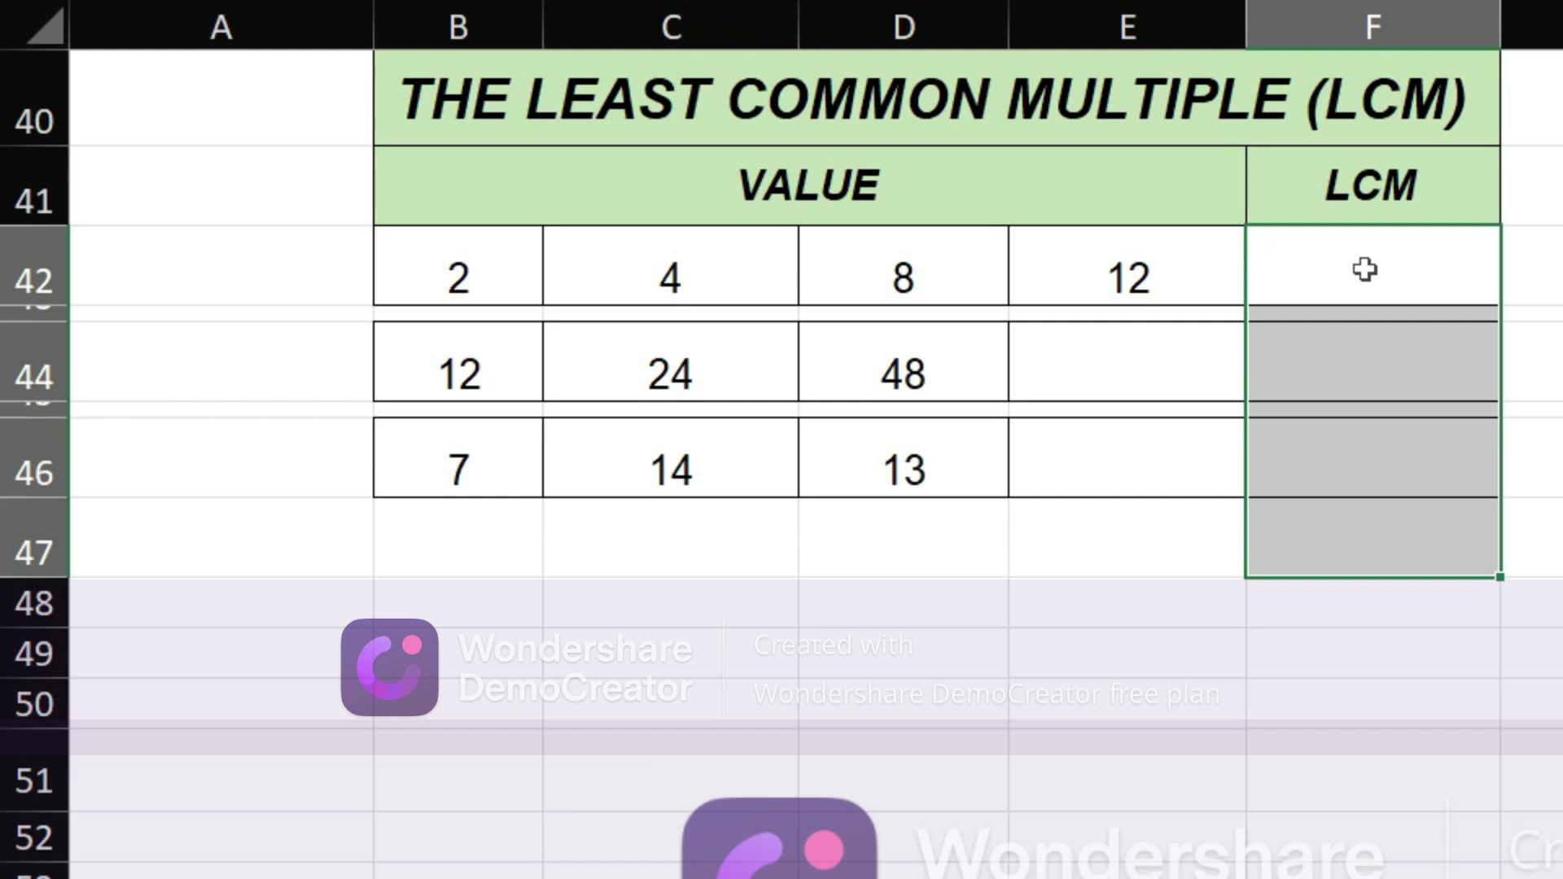
pyautogui.click(1364, 269)
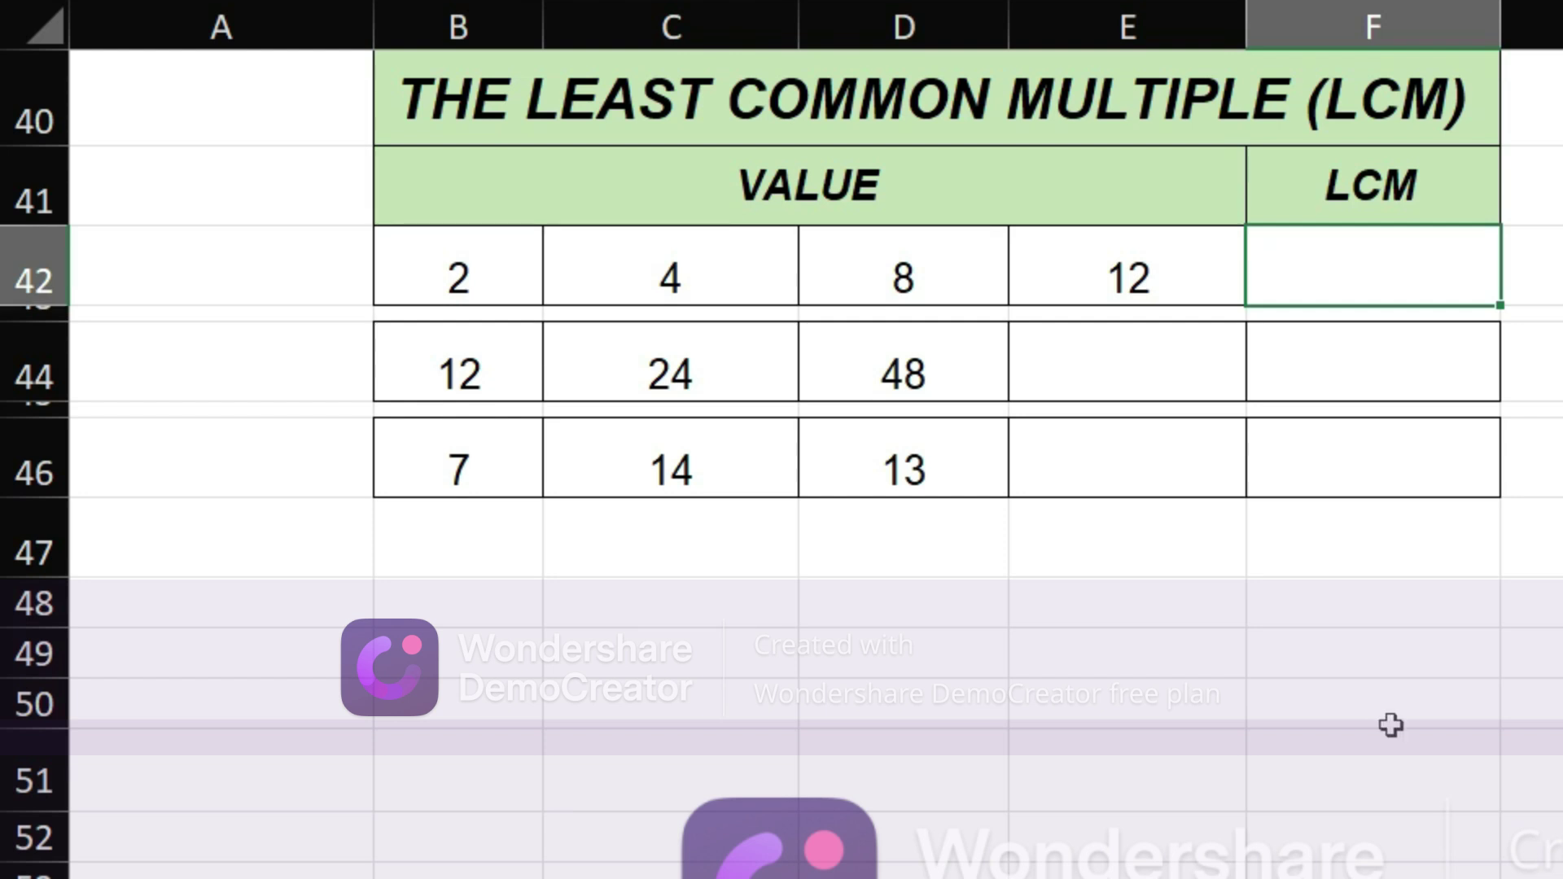
pyautogui.write('=LCM')
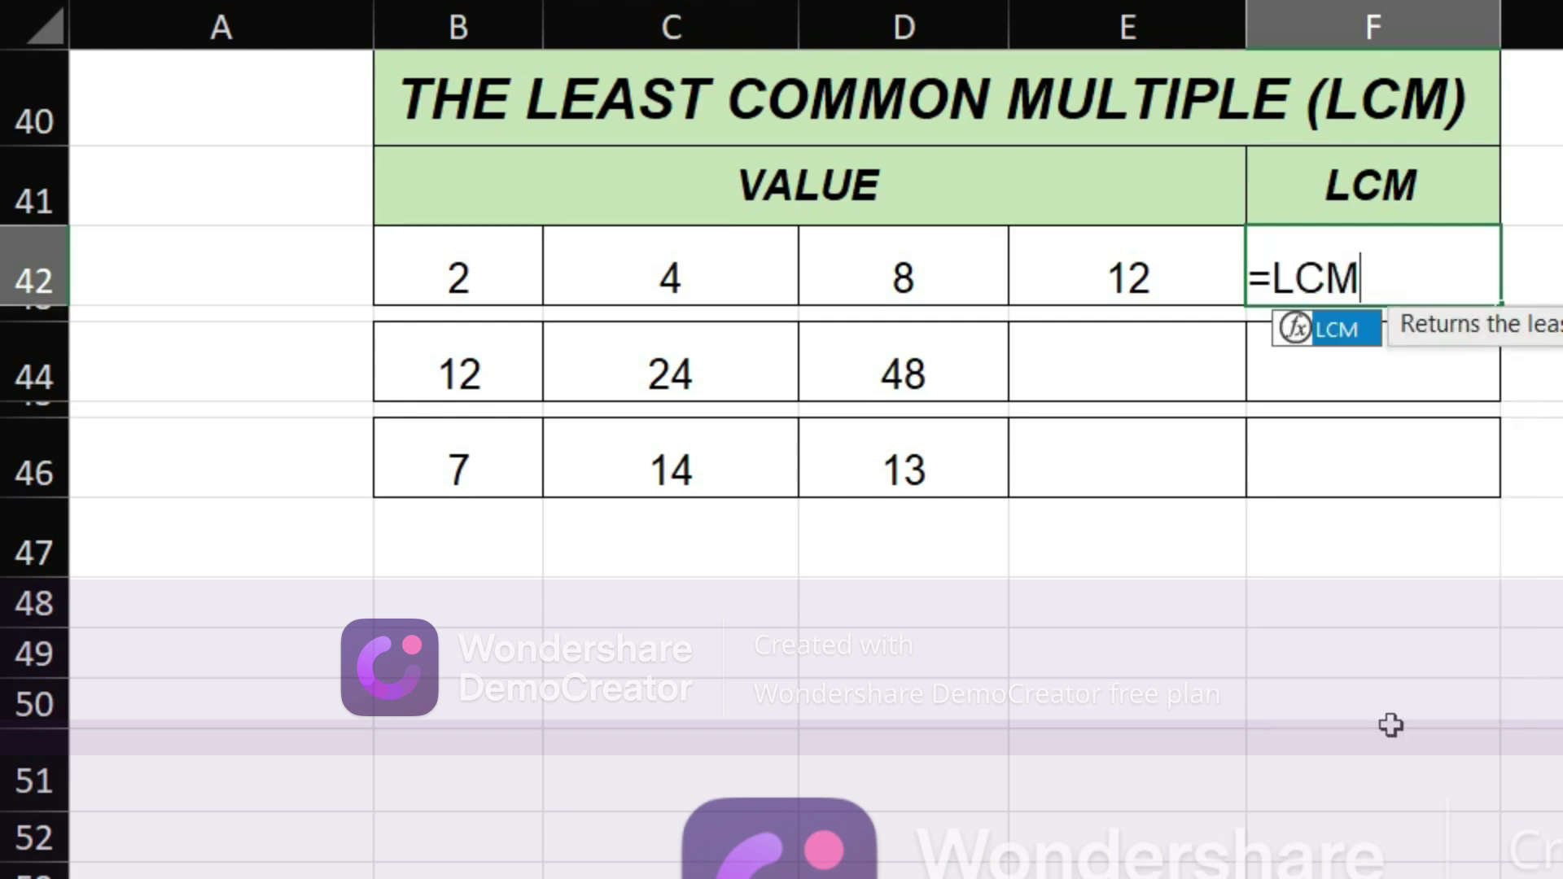
pyautogui.write('(')
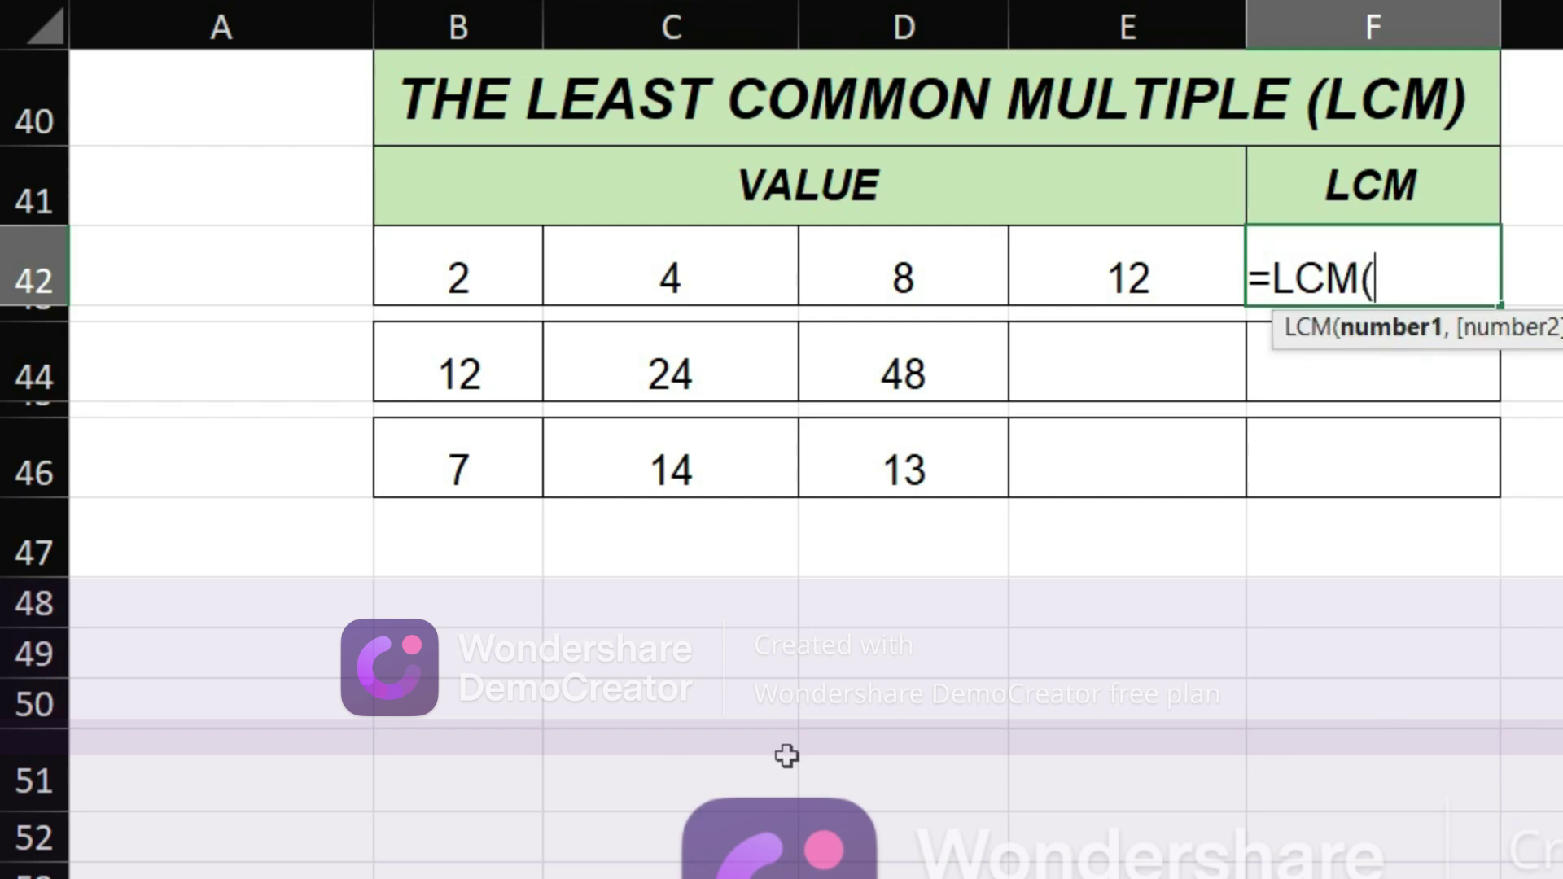
pyautogui.click(429, 274)
pyautogui.hotkey('shift', 'Right')
pyautogui.hotkey('shift', 'Right')
pyautogui.hotkey('shift', 'Right')
pyautogui.hotkey('shift', 'Right')
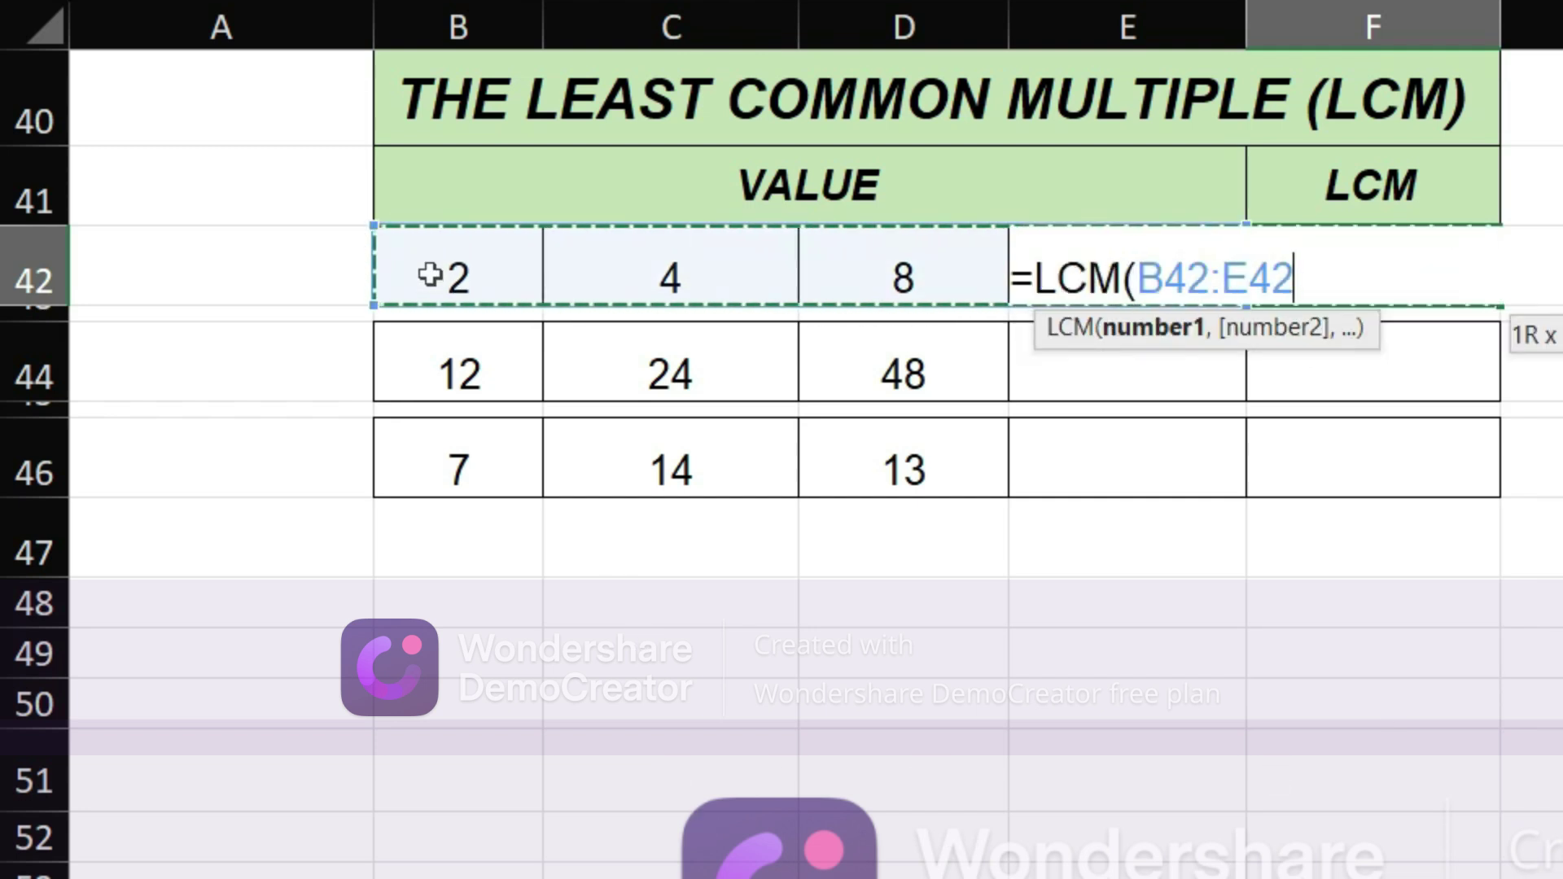
pyautogui.hotkey('shift', 'Left')
pyautogui.write(')')
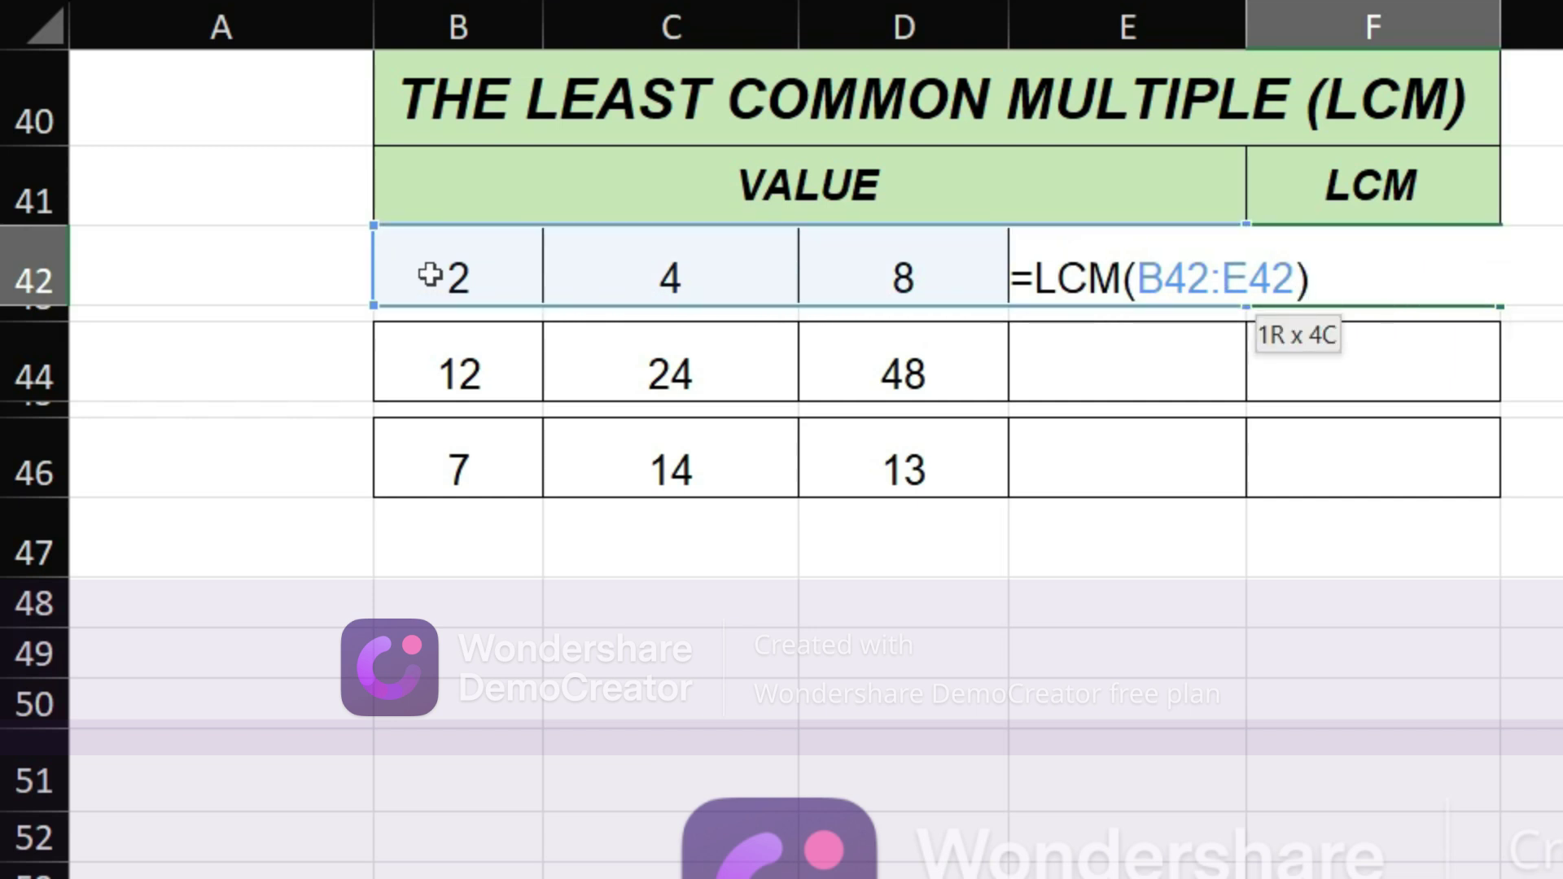
pyautogui.press('Return')
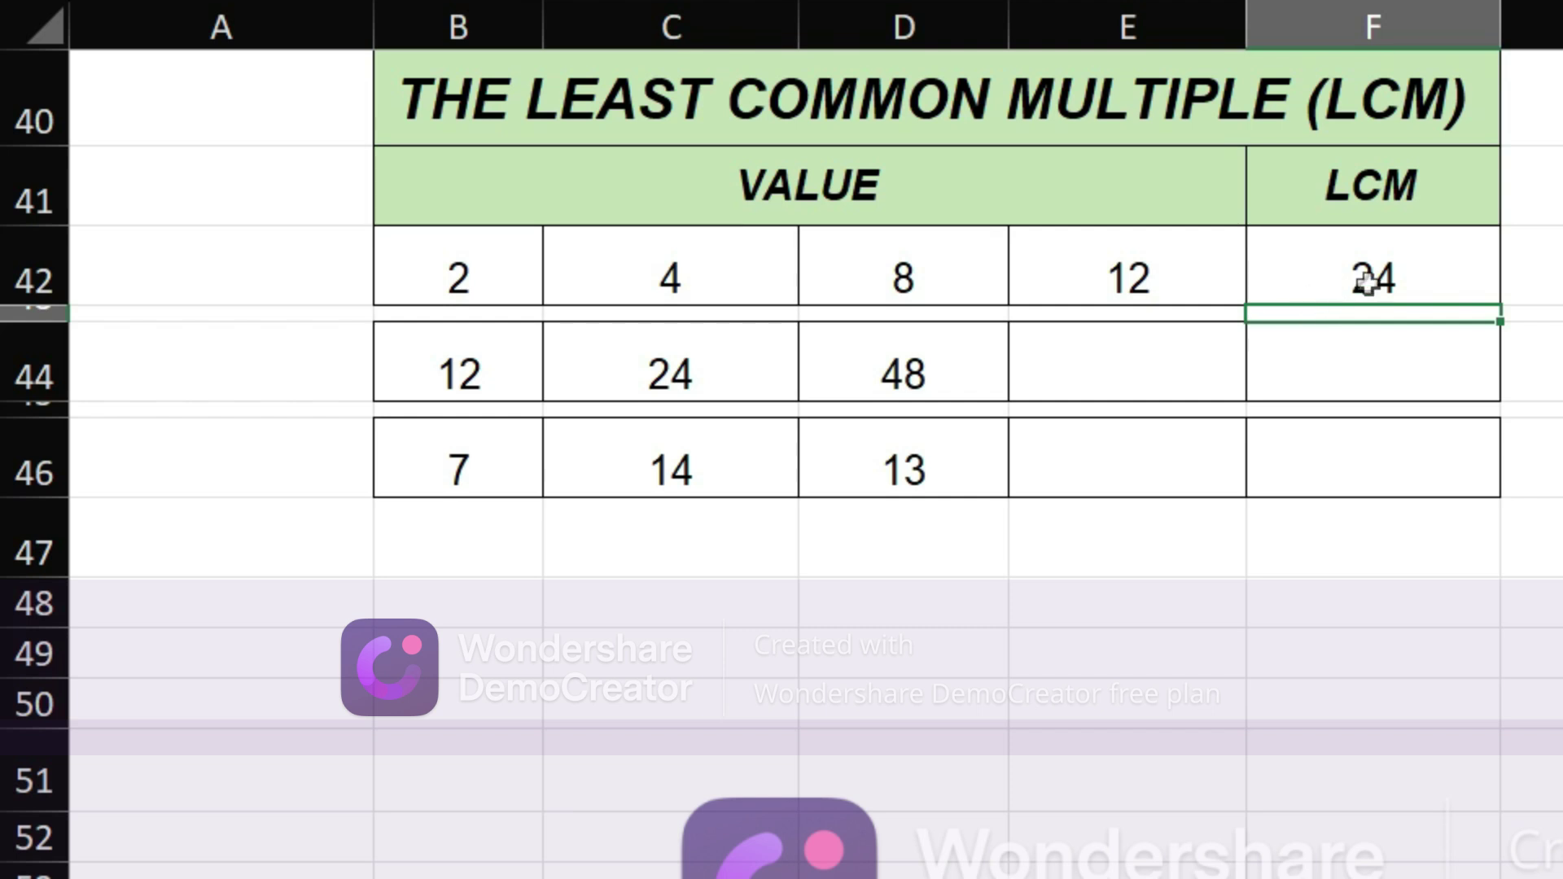
# Set the fourth value of the first LCM row, in E42, to 9.
pyautogui.click(1156, 286)
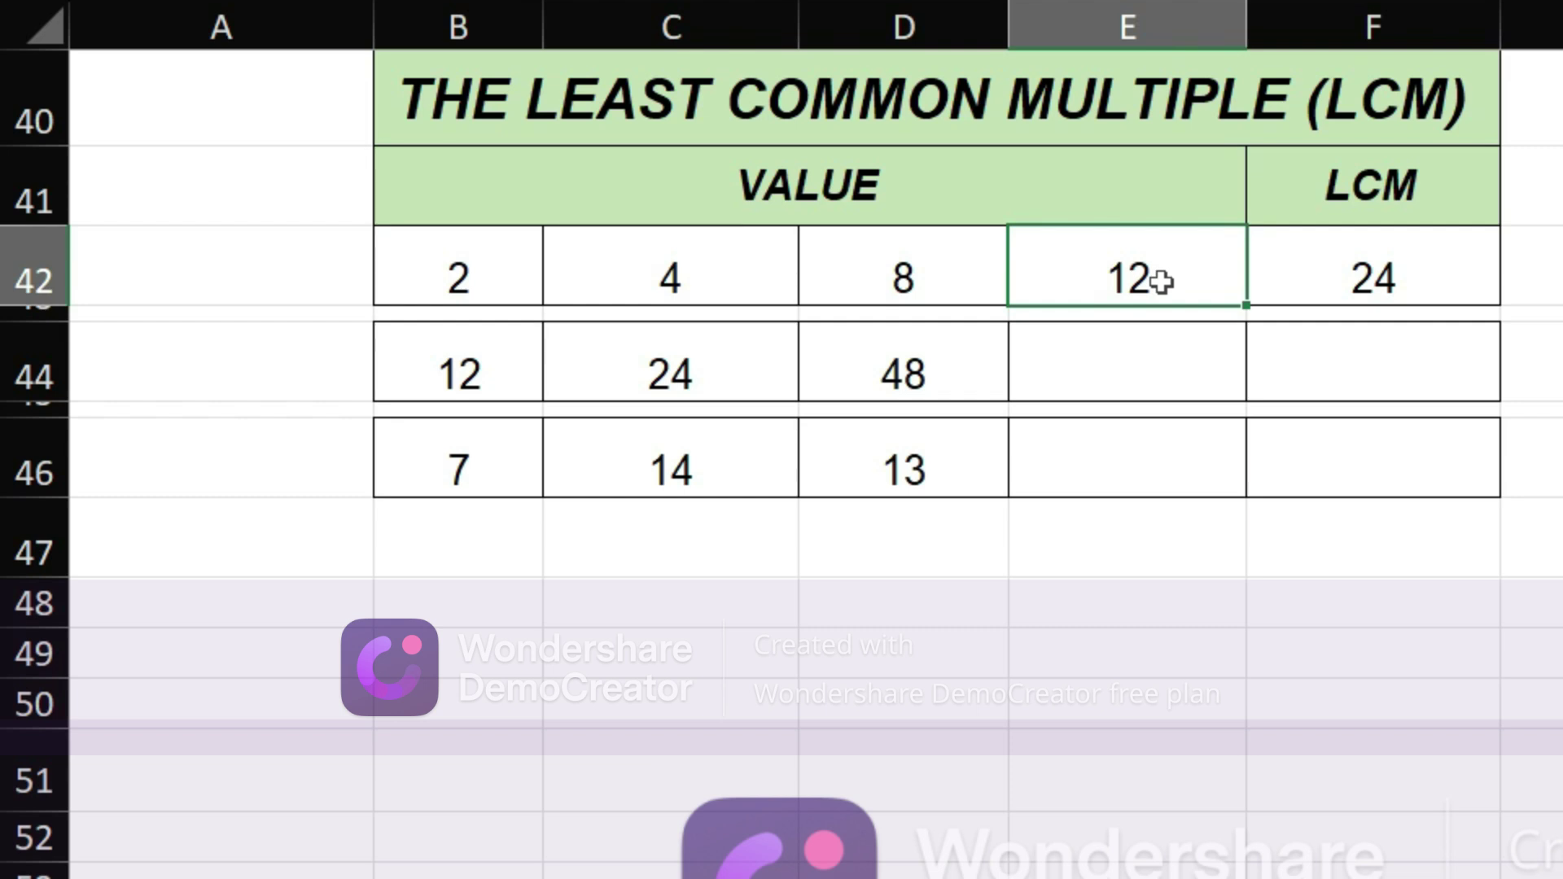
pyautogui.write('9')
pyautogui.press('Return')
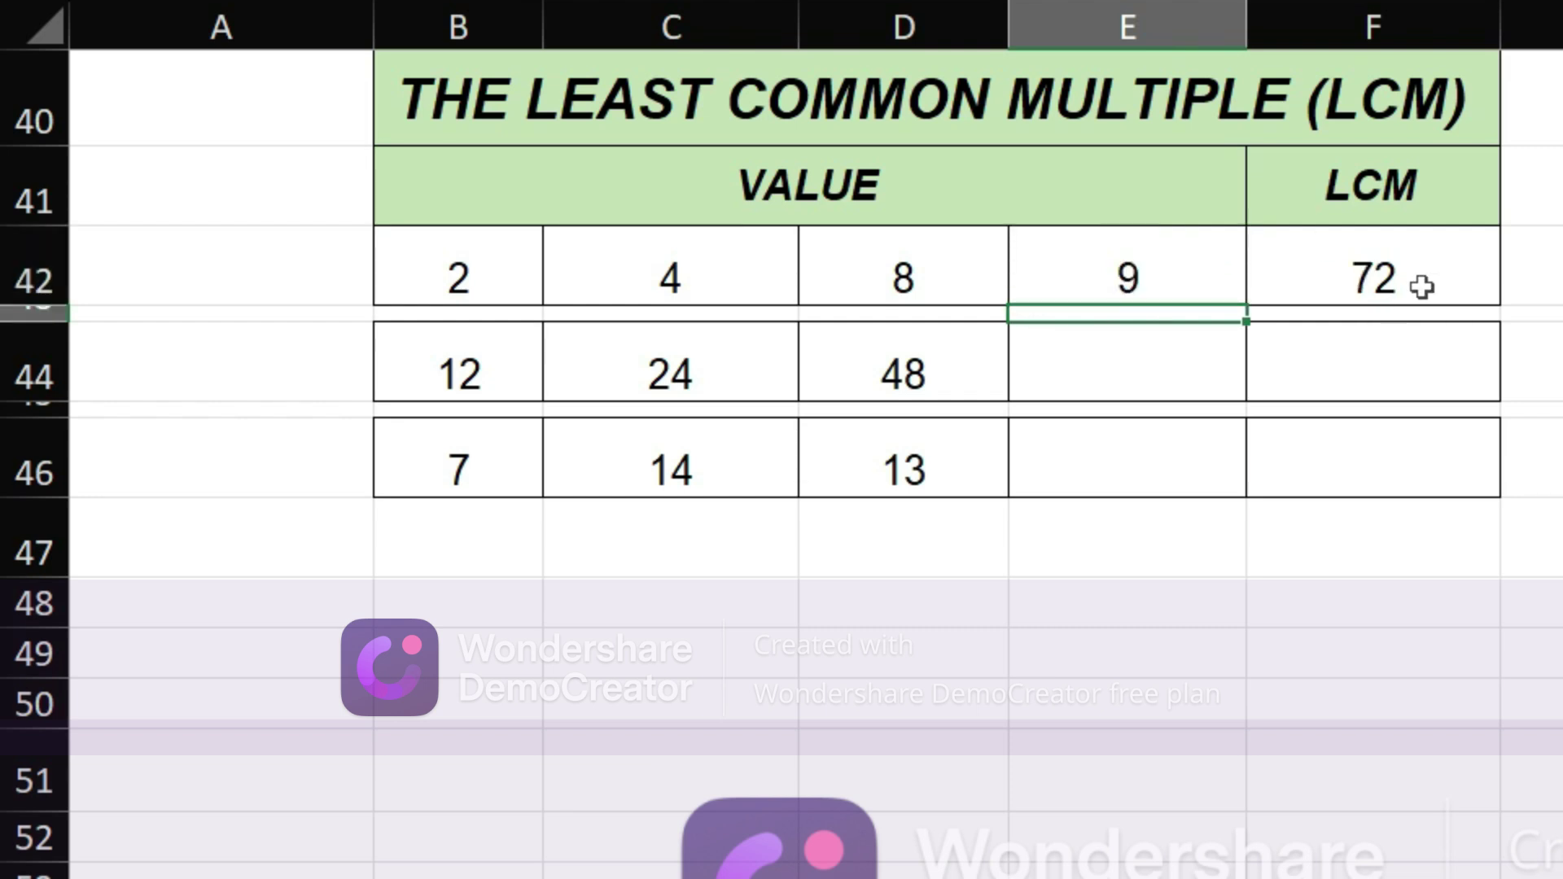
# Enter =LCM(B44,C44,D44) in F44 to calculate the second row's least common multiple from three separate cell references.
pyautogui.click(1329, 373)
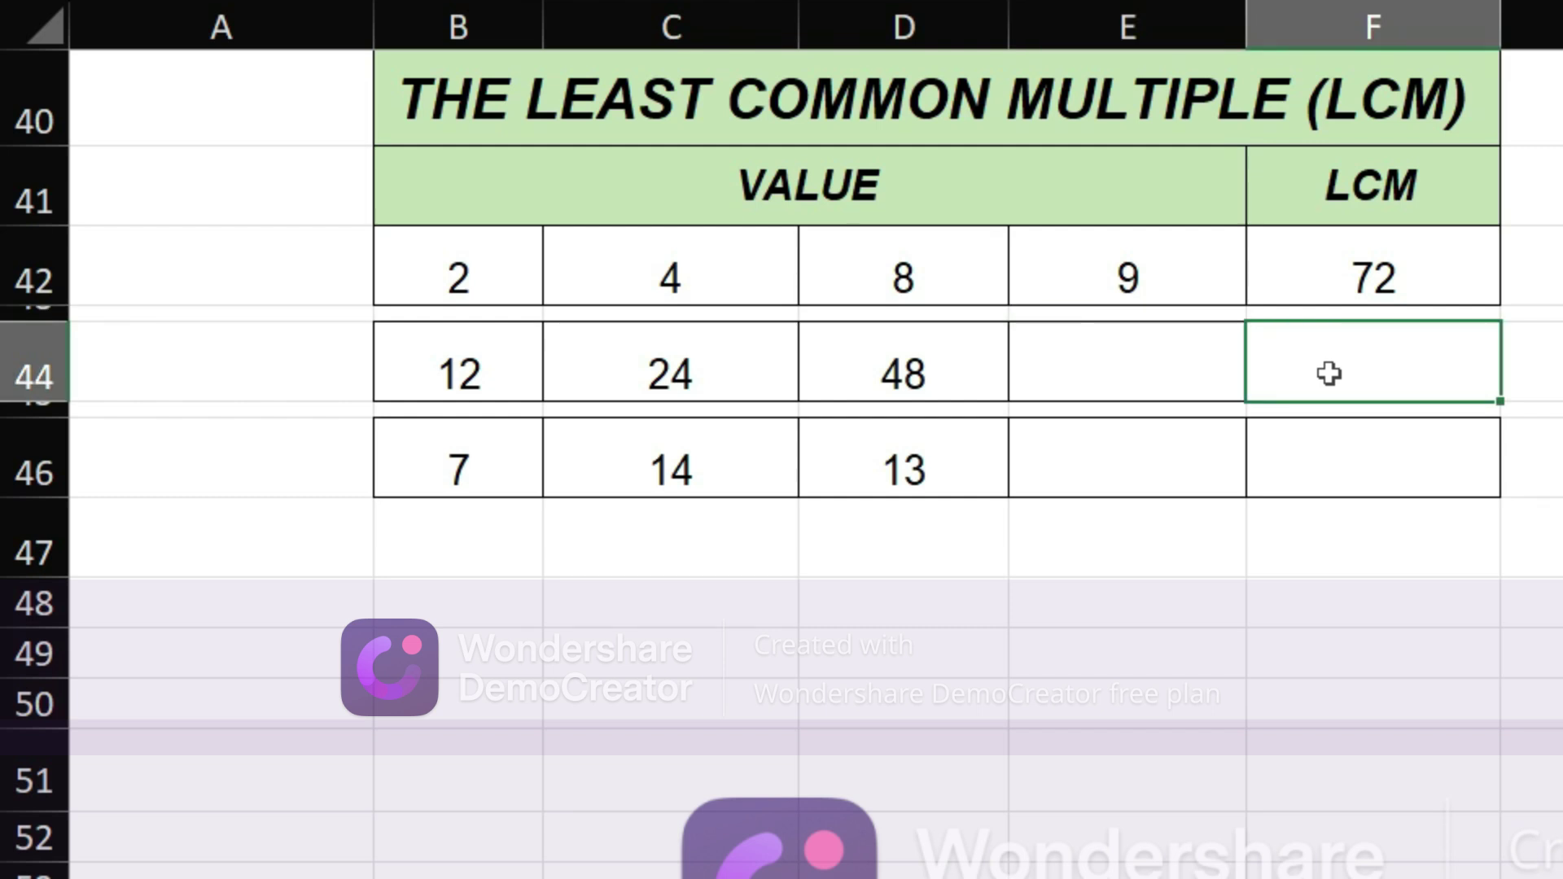
pyautogui.doubleClick(1328, 373)
pyautogui.write('=LC')
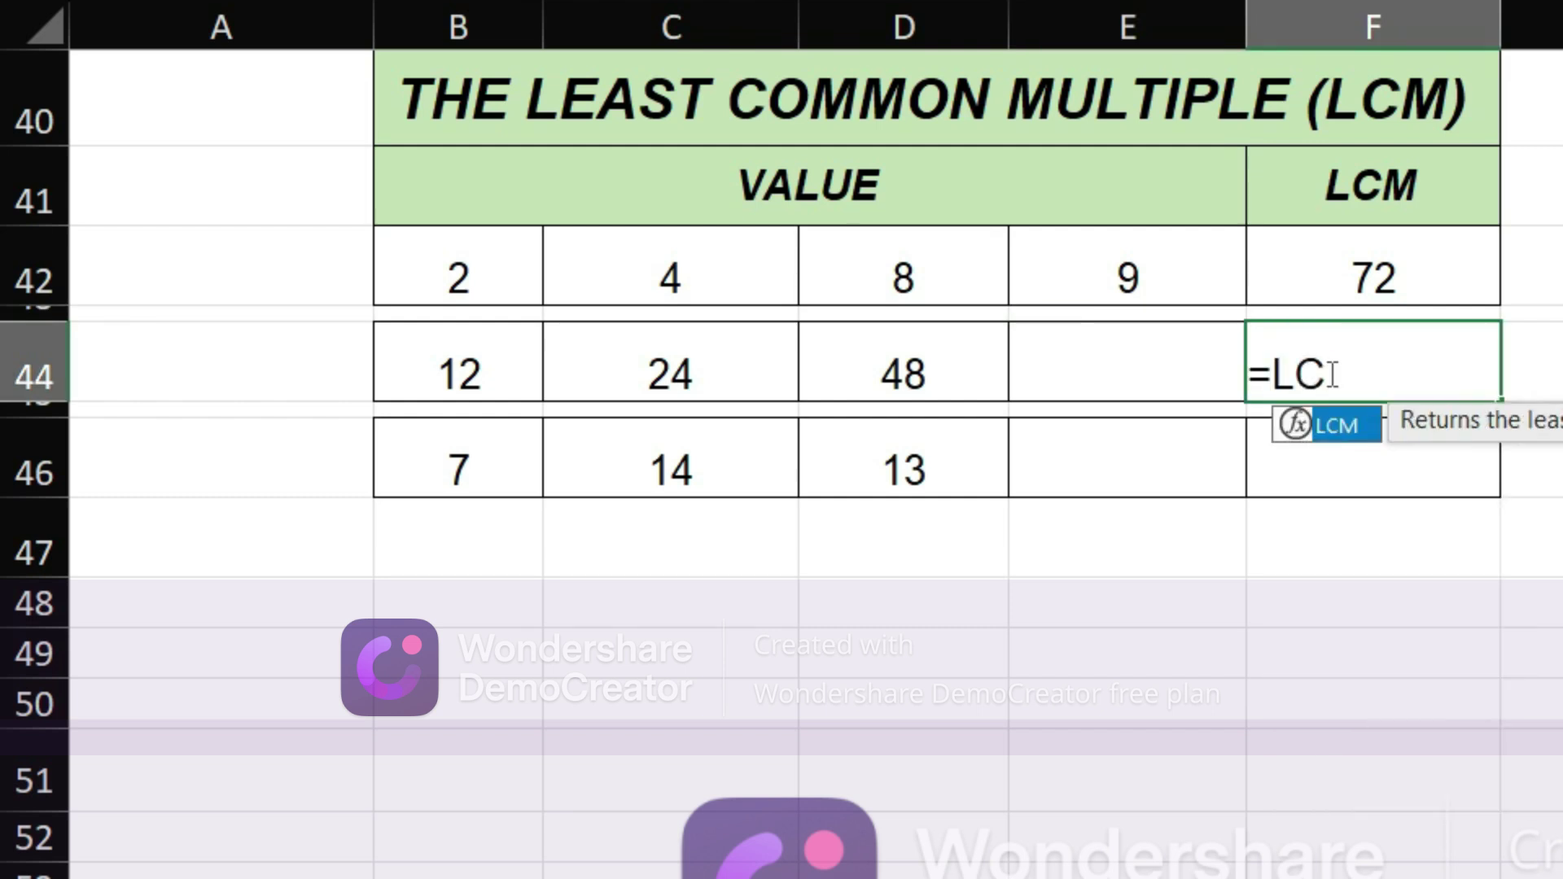
pyautogui.write('M(')
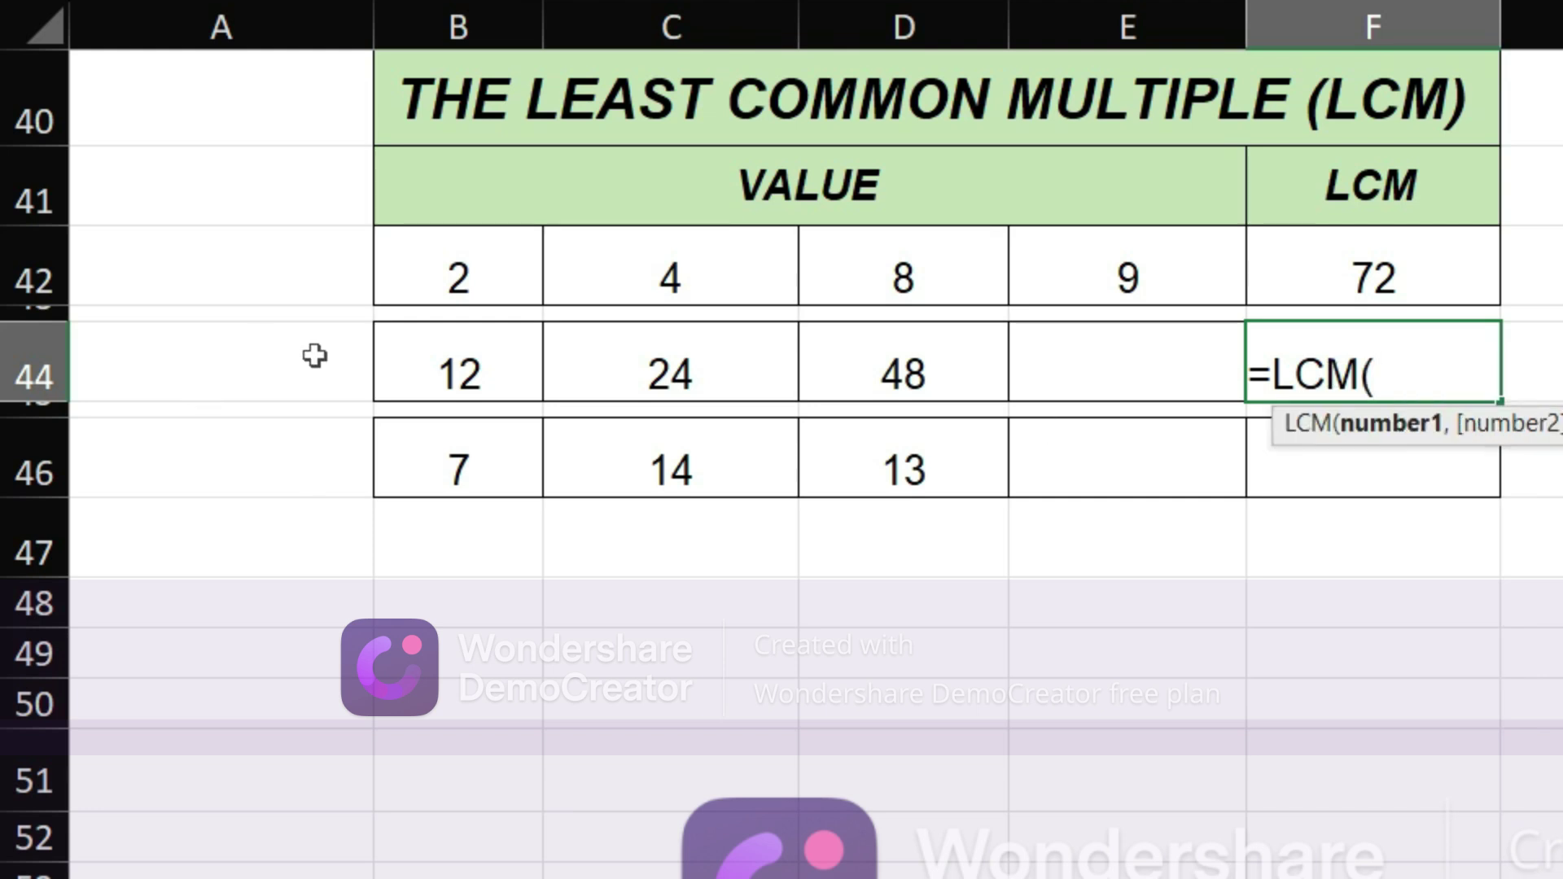
pyautogui.click(404, 373)
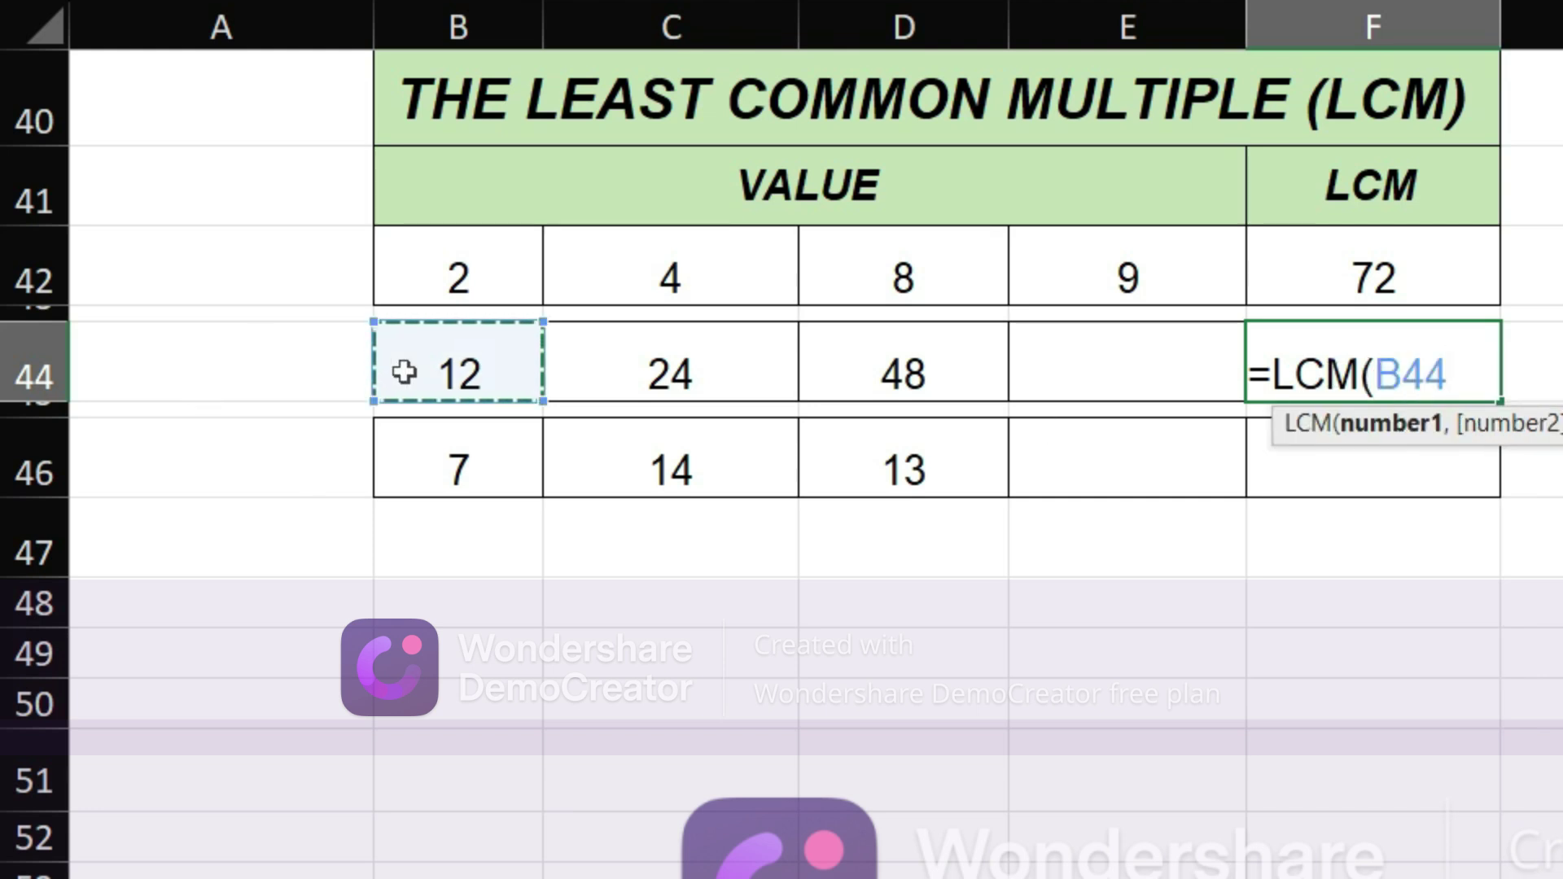
pyautogui.write(',')
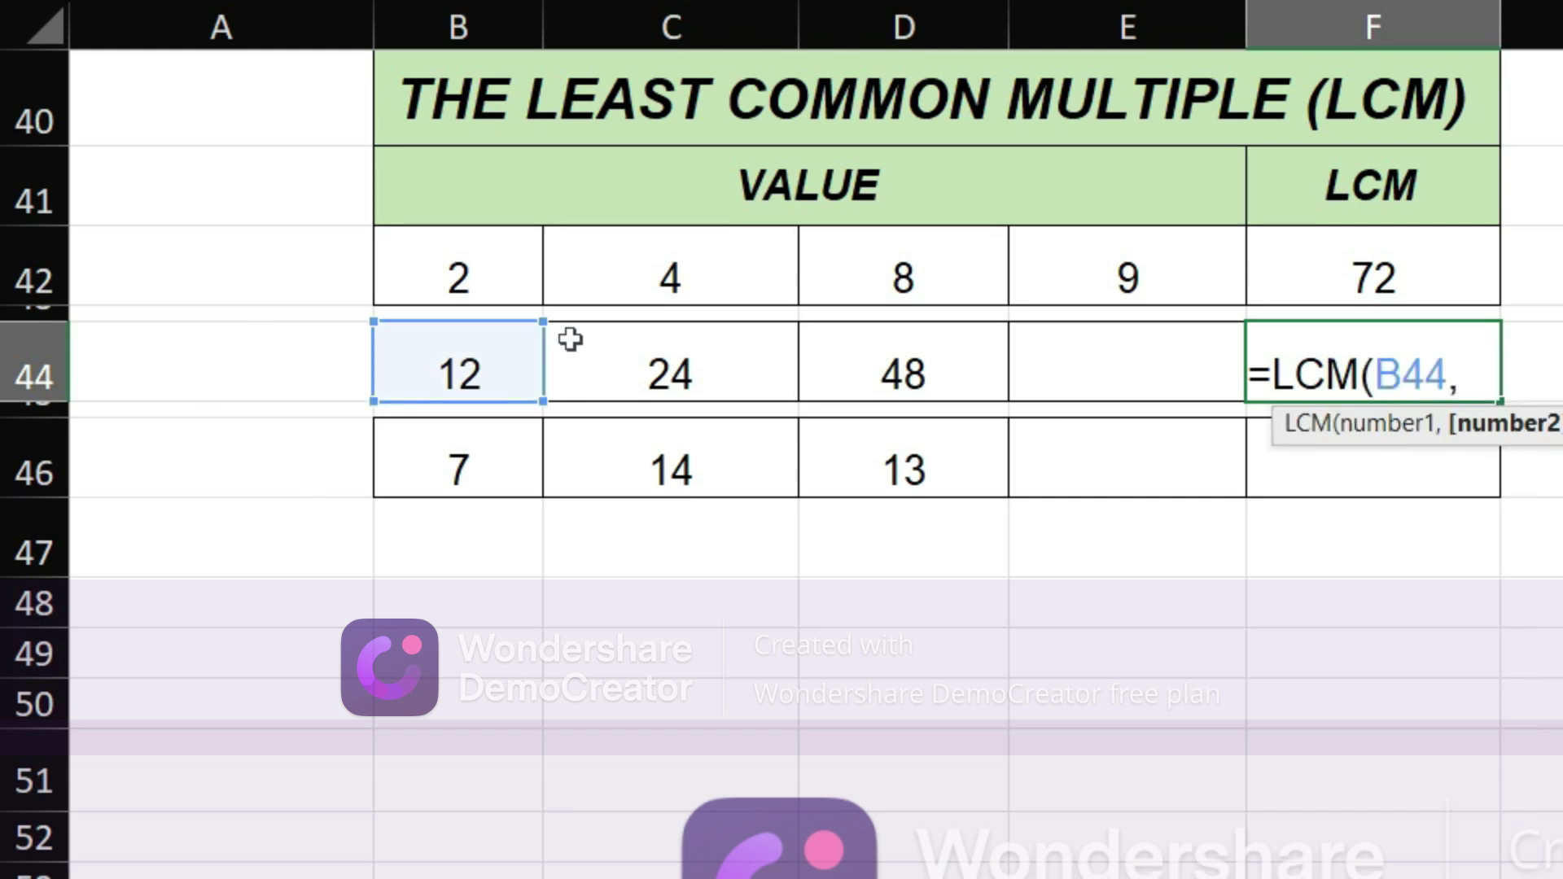
pyautogui.click(639, 364)
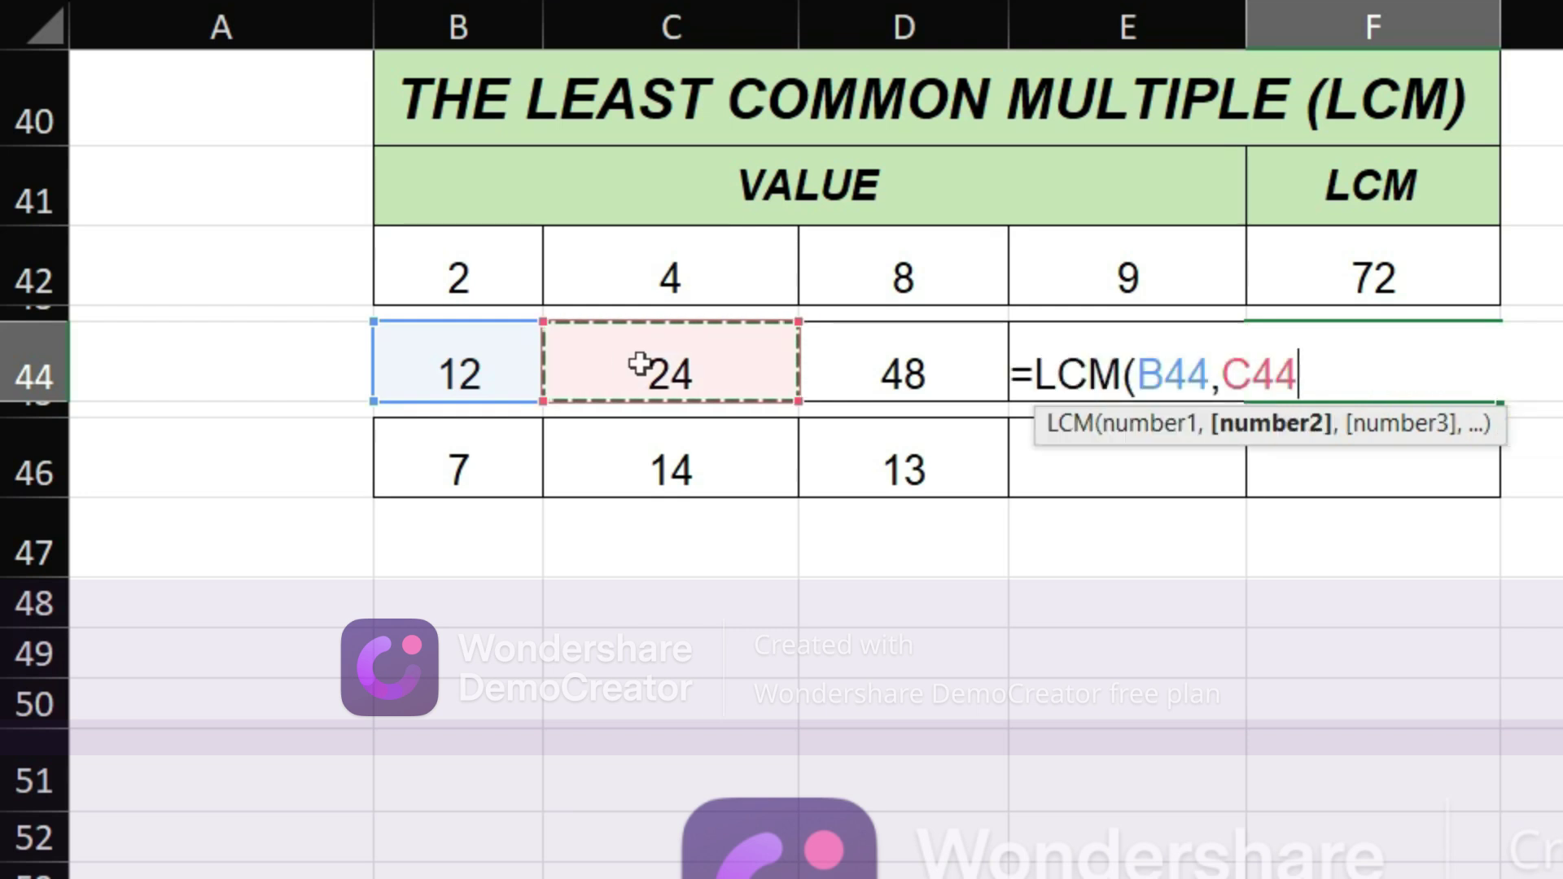
pyautogui.write(',')
pyautogui.click(872, 375)
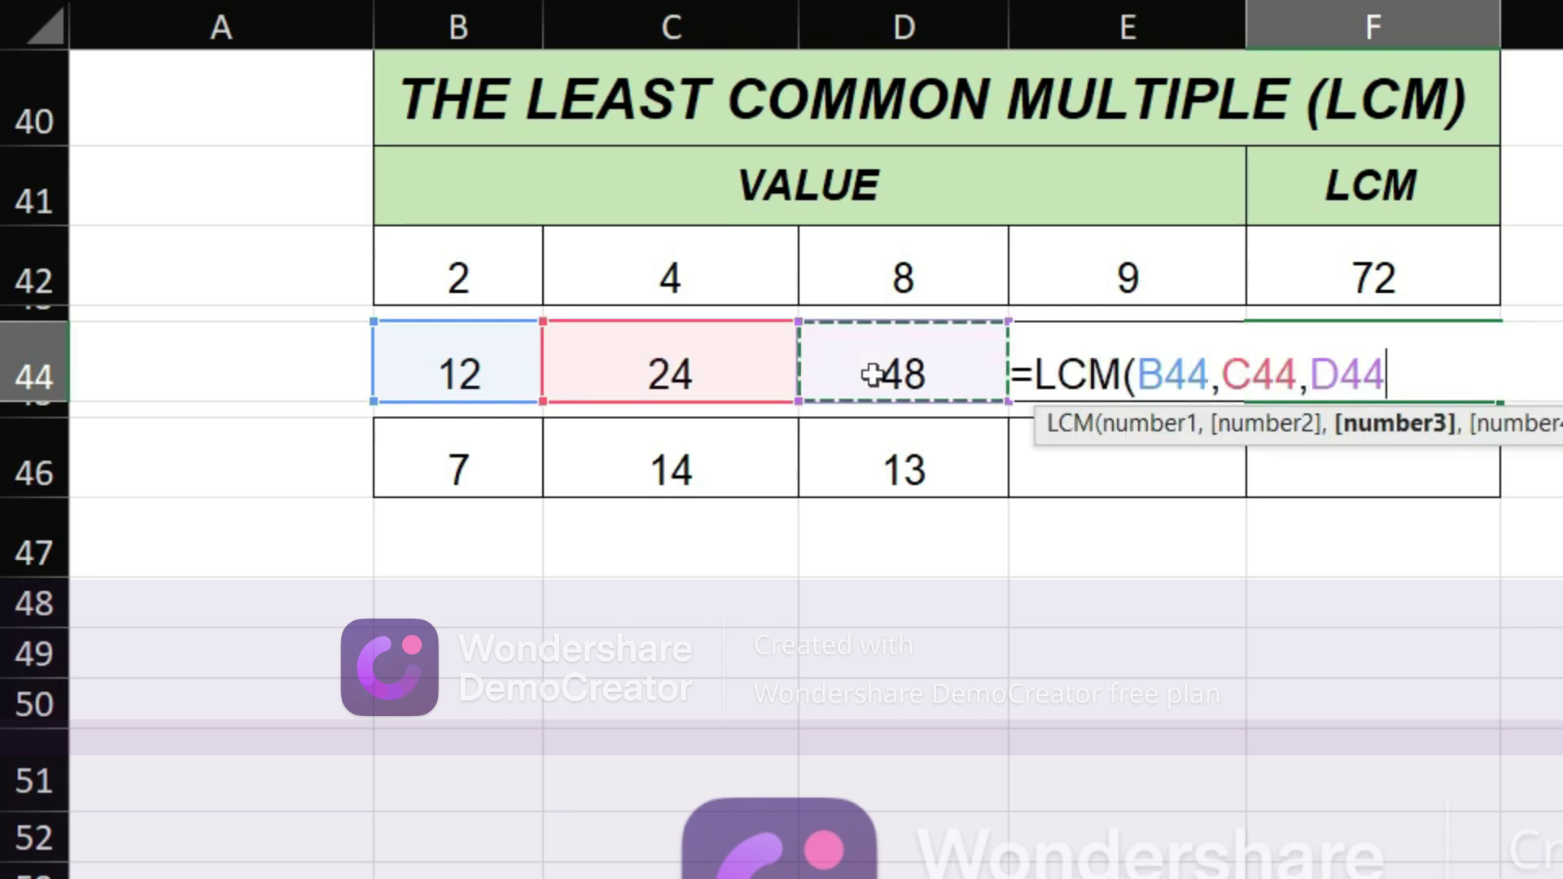
pyautogui.write(')')
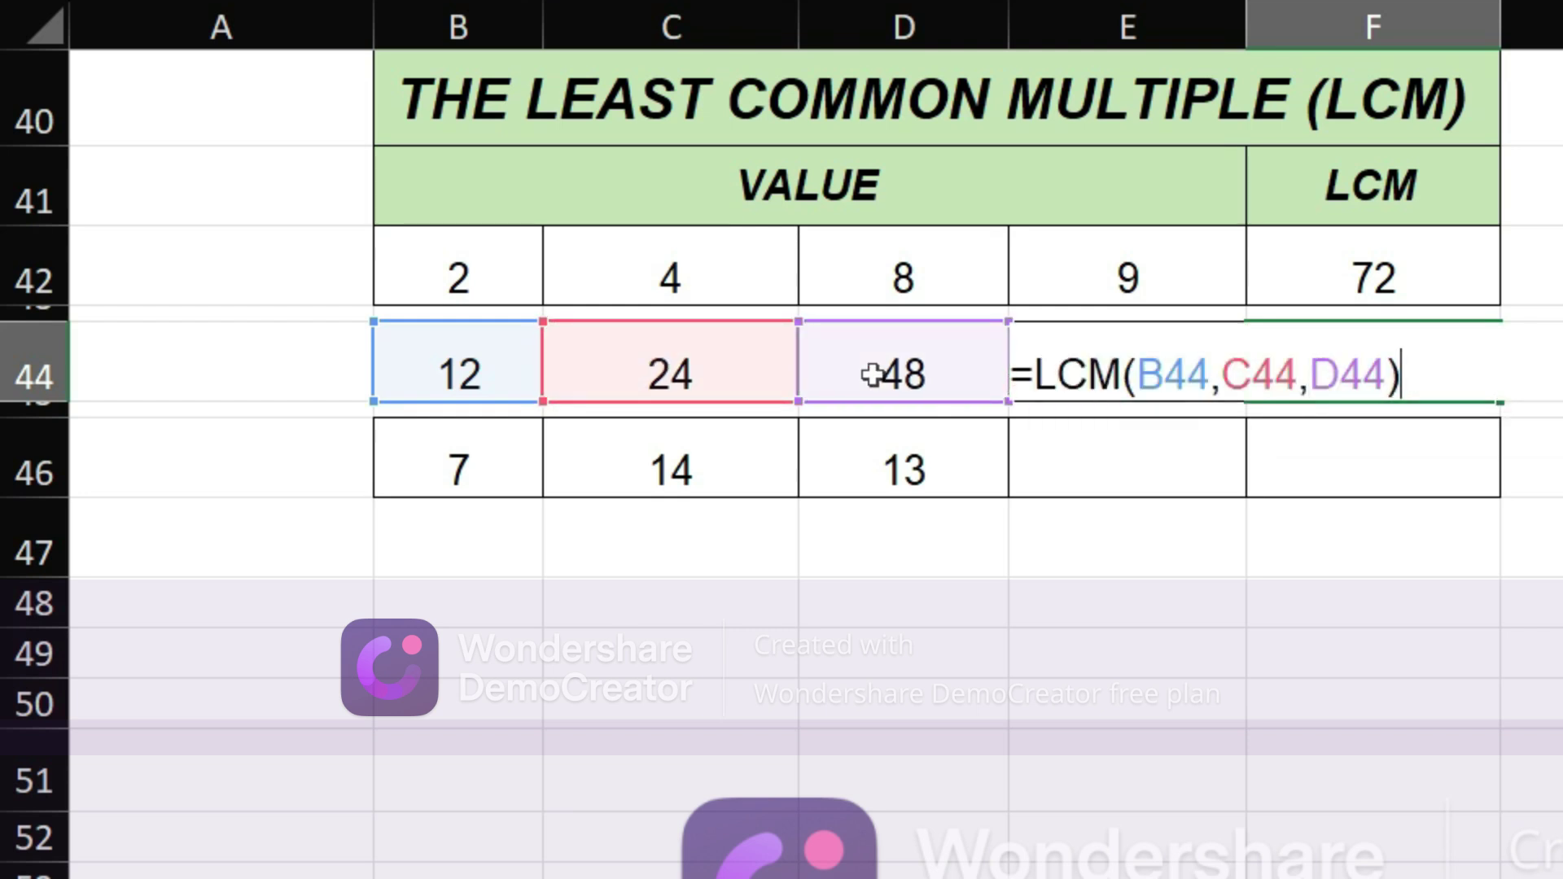
pyautogui.press('Return')
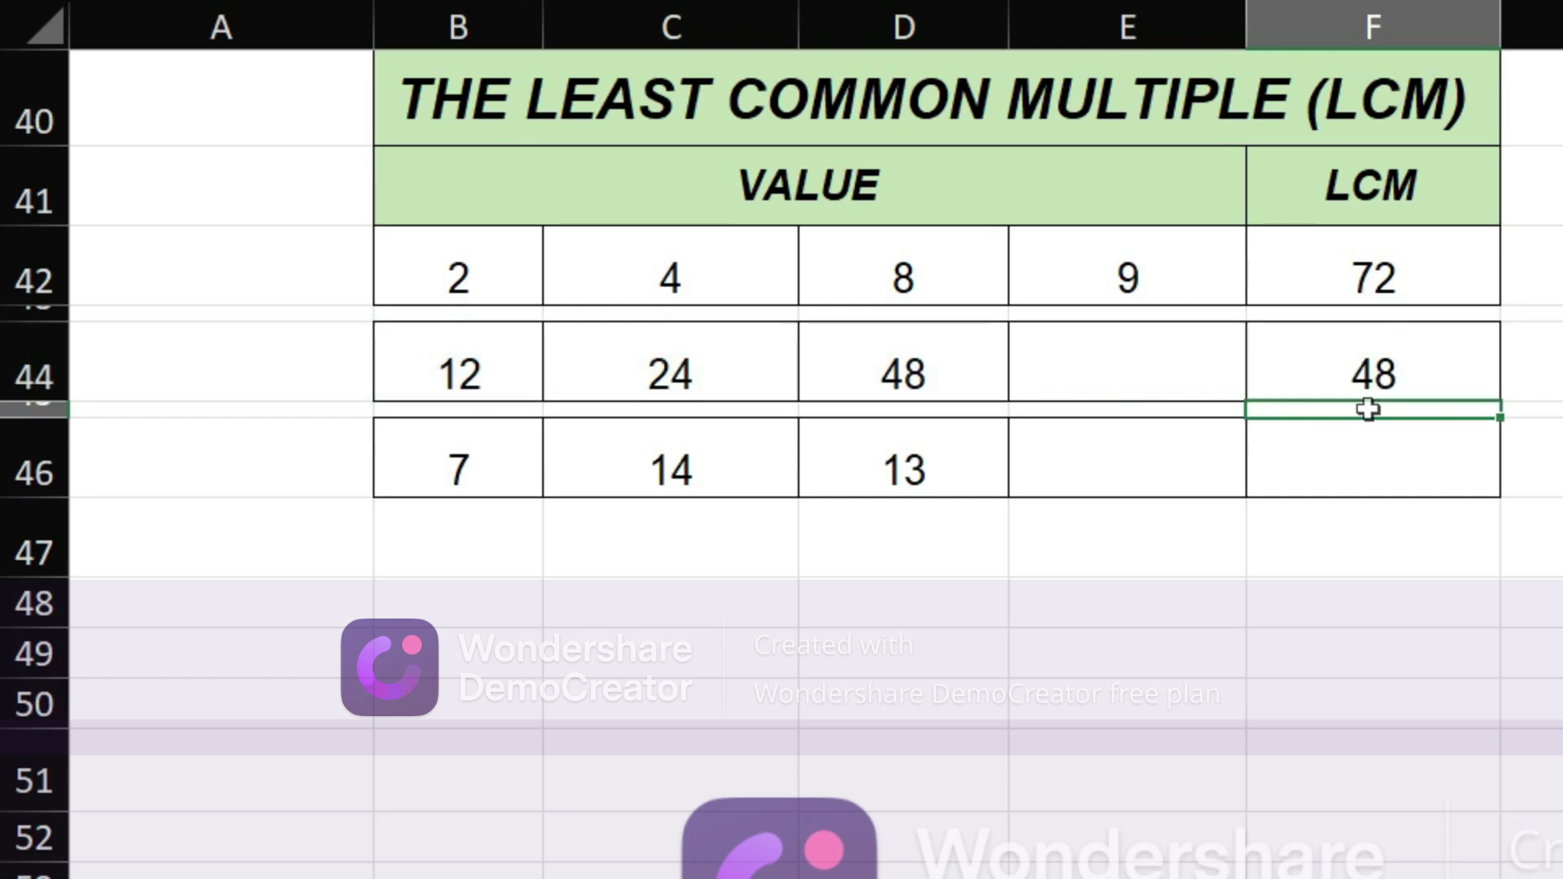
# Change the third value of the second LCM row, in D44, to 12.
pyautogui.click(903, 338)
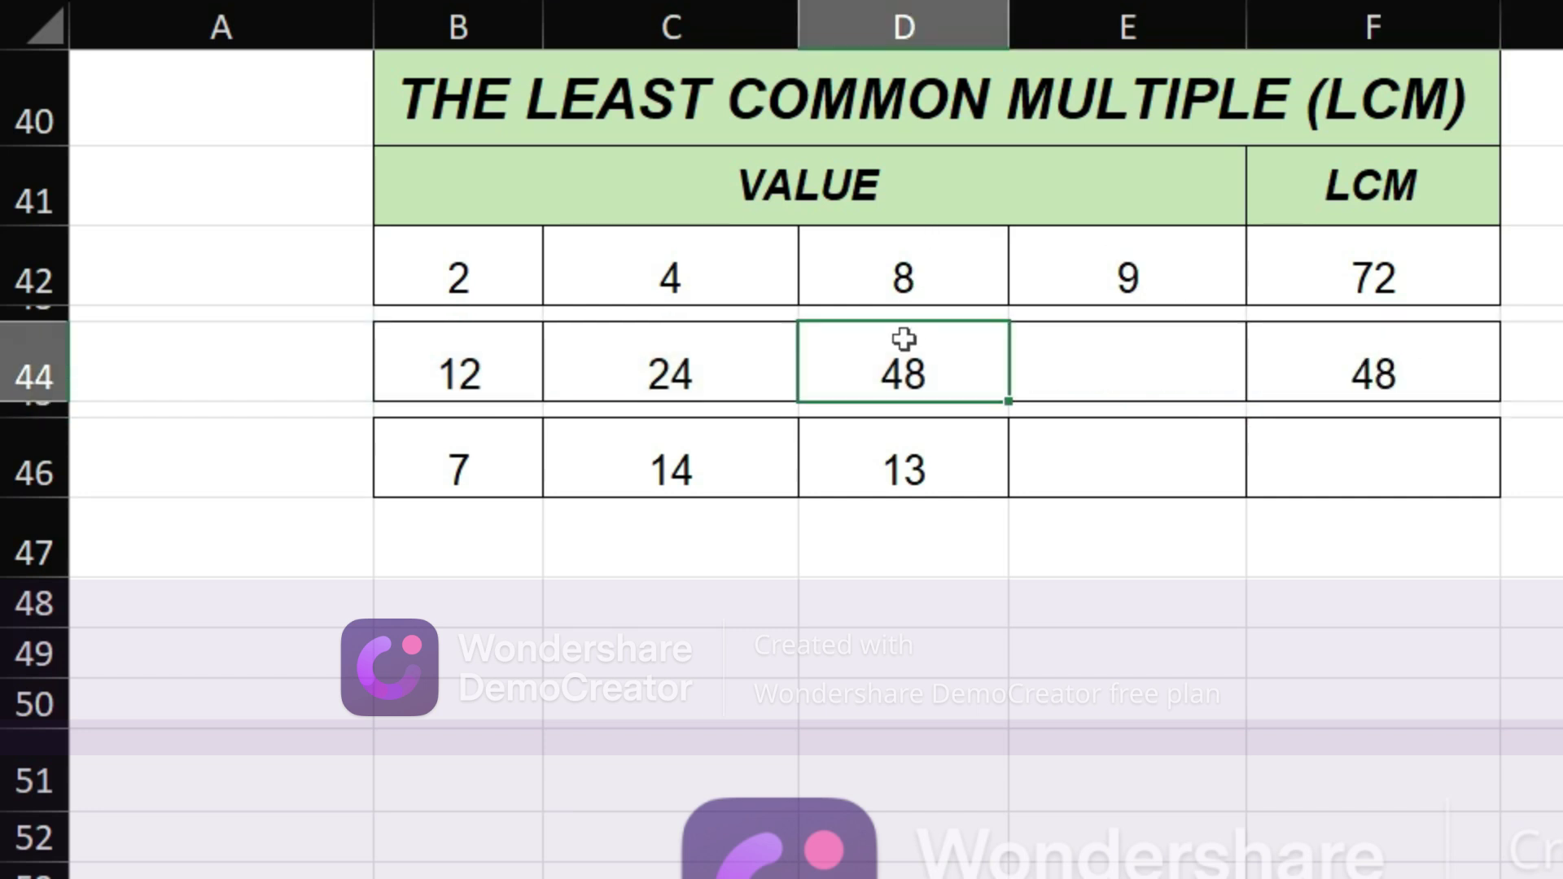
pyautogui.press('F2')
pyautogui.press('BackSpace')
pyautogui.press('BackSpace')
pyautogui.write('12')
pyautogui.press('Return')
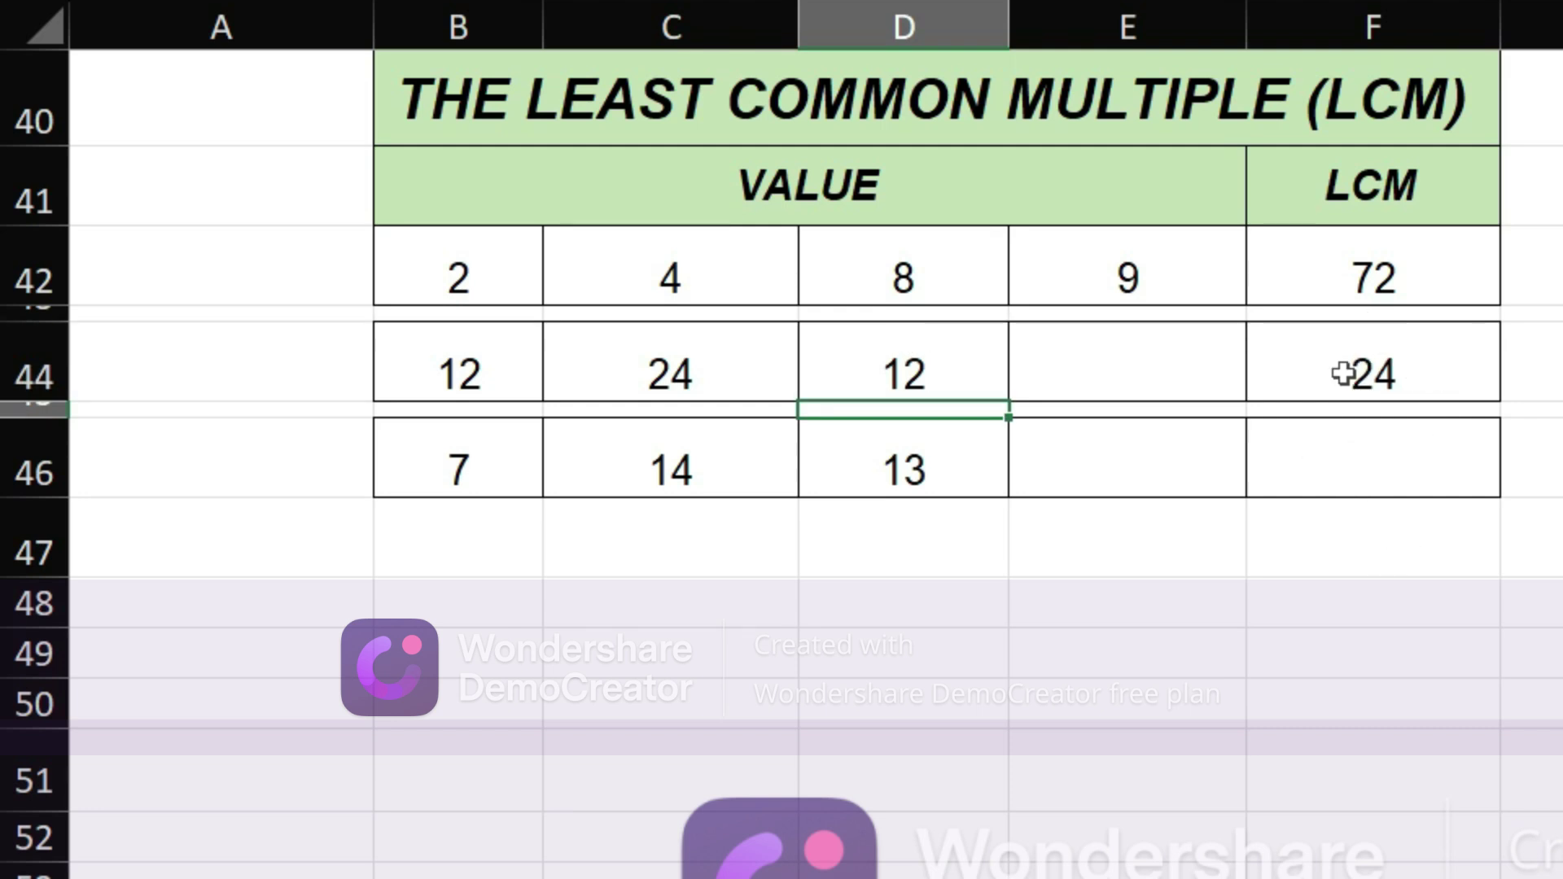
# Enter =LCM(B46:E46) in F46 for the third row, including the empty E46, and select the result cell.
pyautogui.click(1260, 462)
pyautogui.write('=LCM')
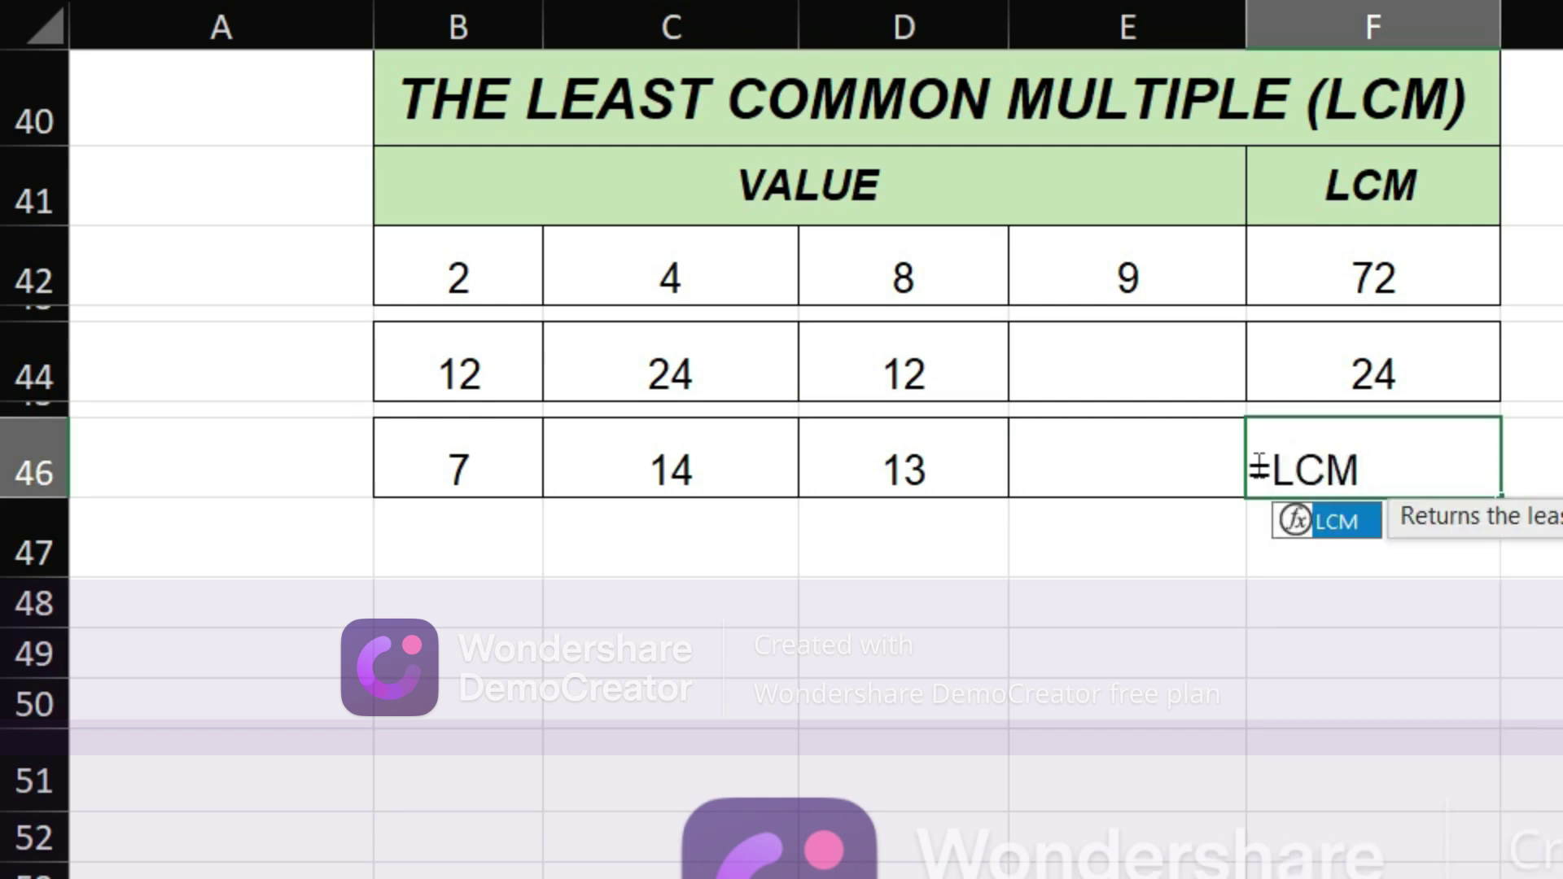
pyautogui.write('(')
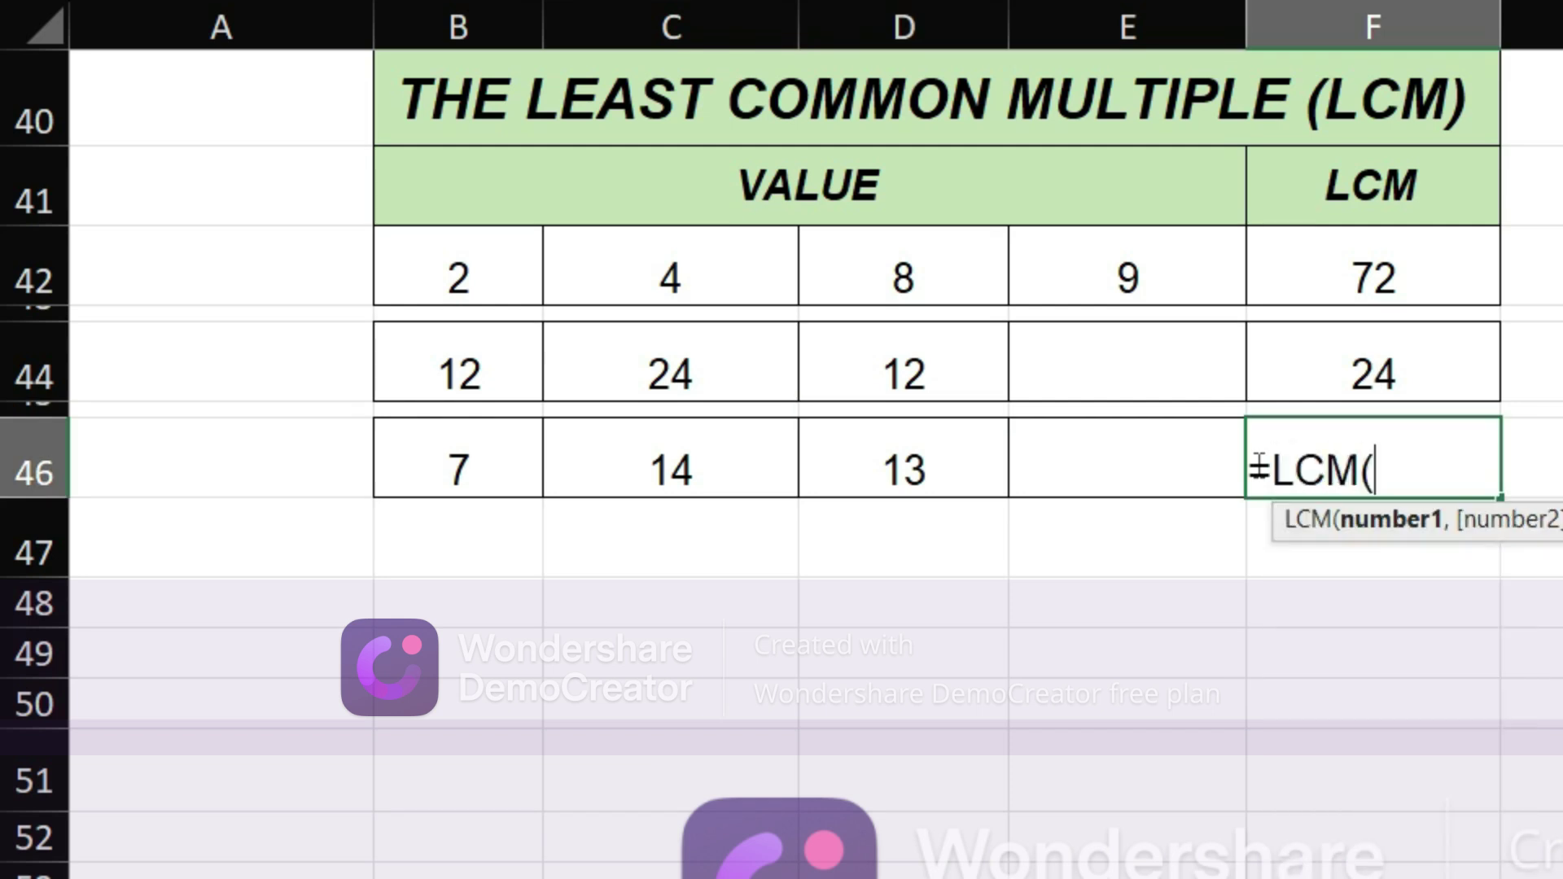
pyautogui.click(491, 466)
pyautogui.hotkey('shift', 'Right')
pyautogui.hotkey('shift', 'Right')
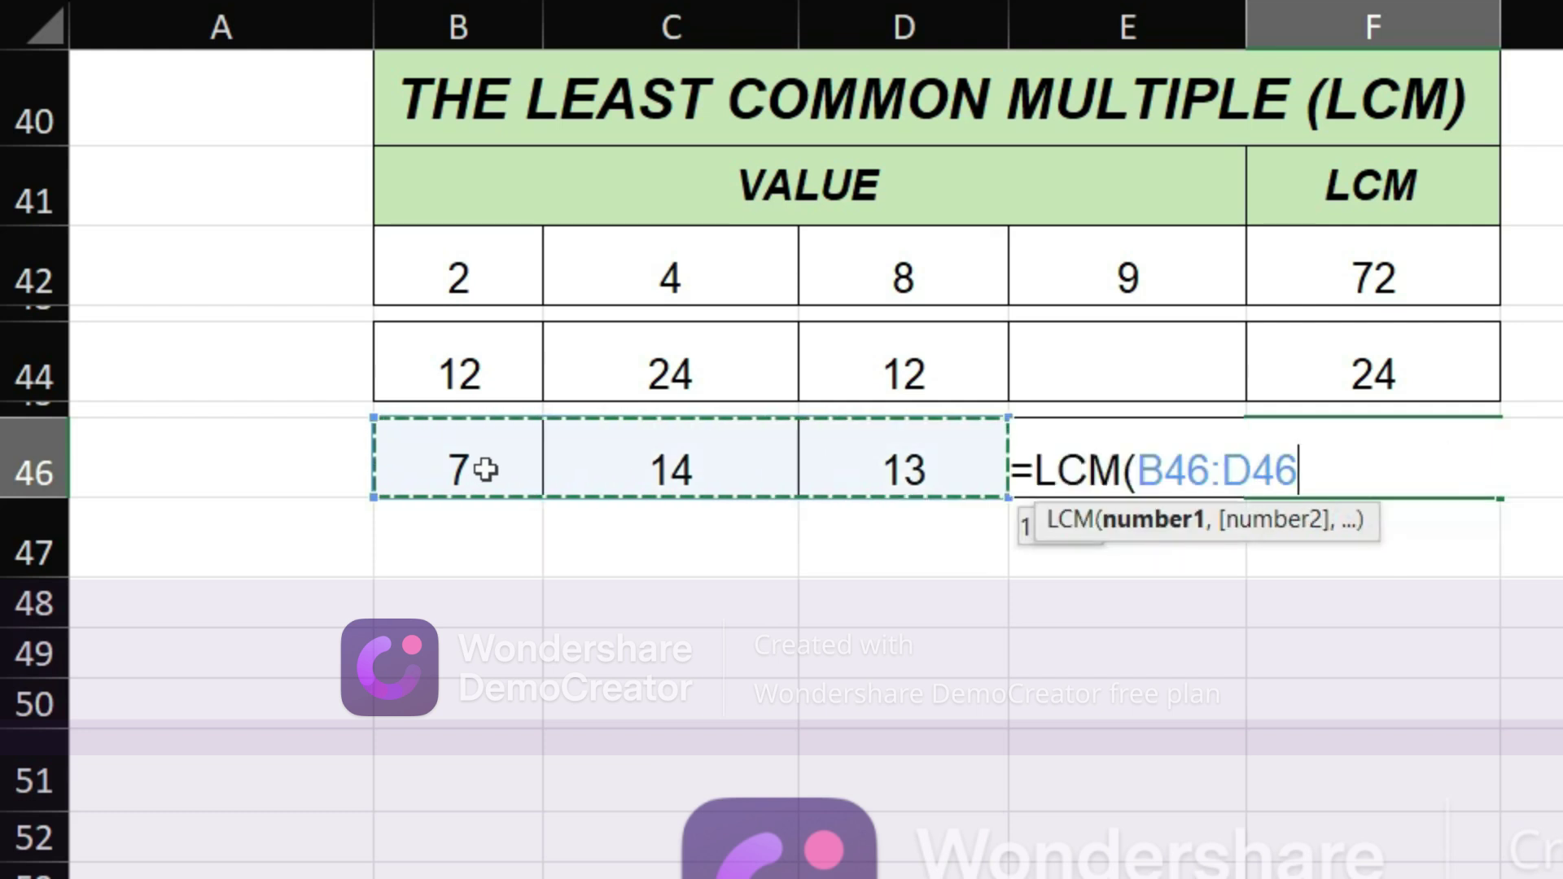
pyautogui.hotkey('shift', 'Right')
pyautogui.write(')')
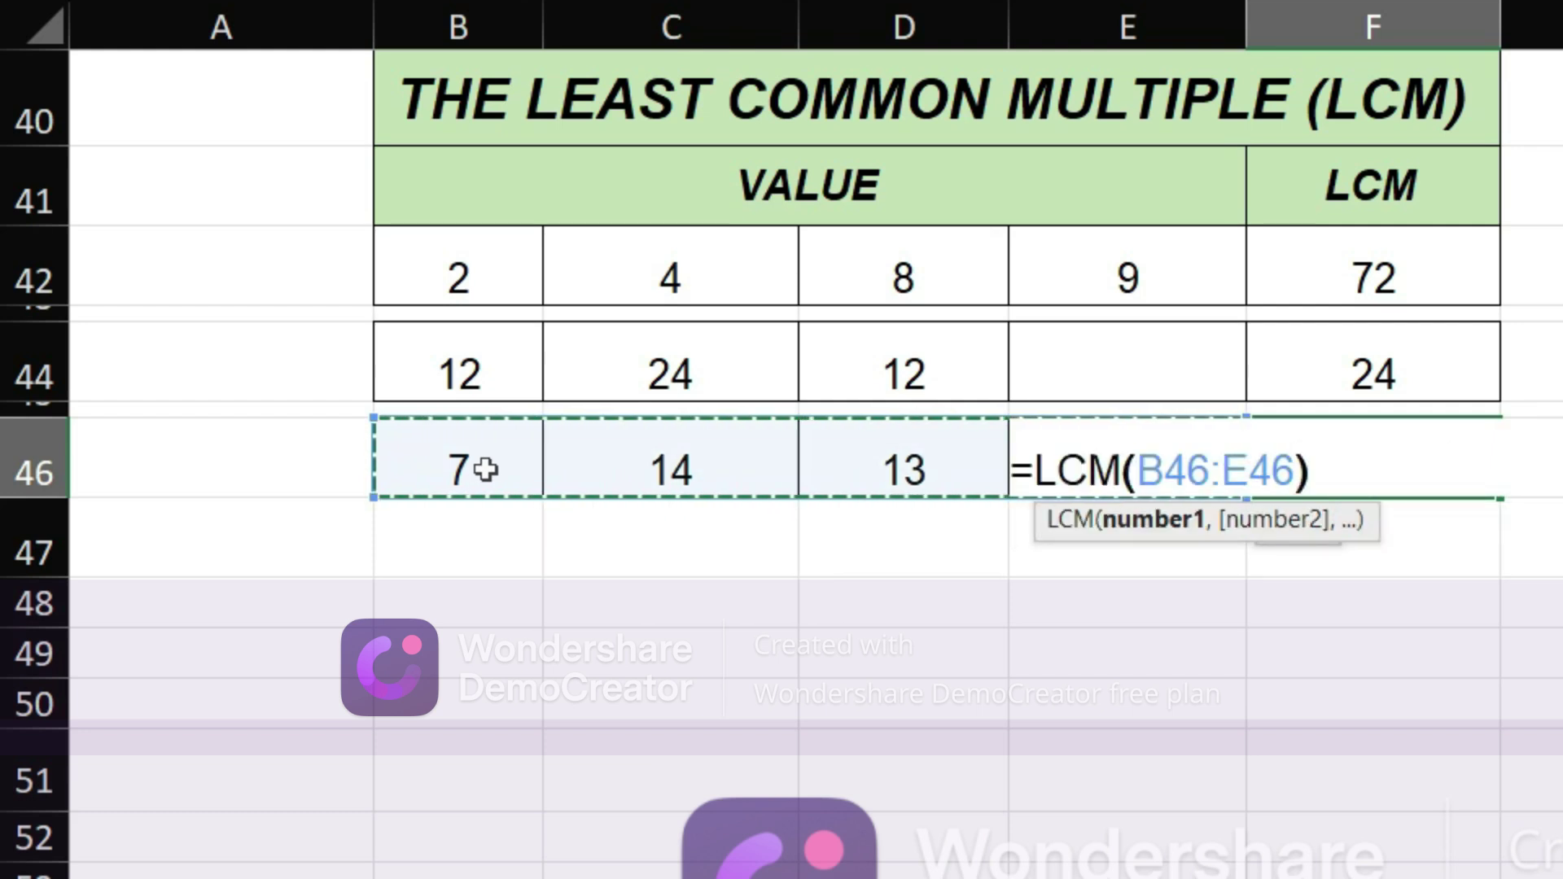
pyautogui.press('Return')
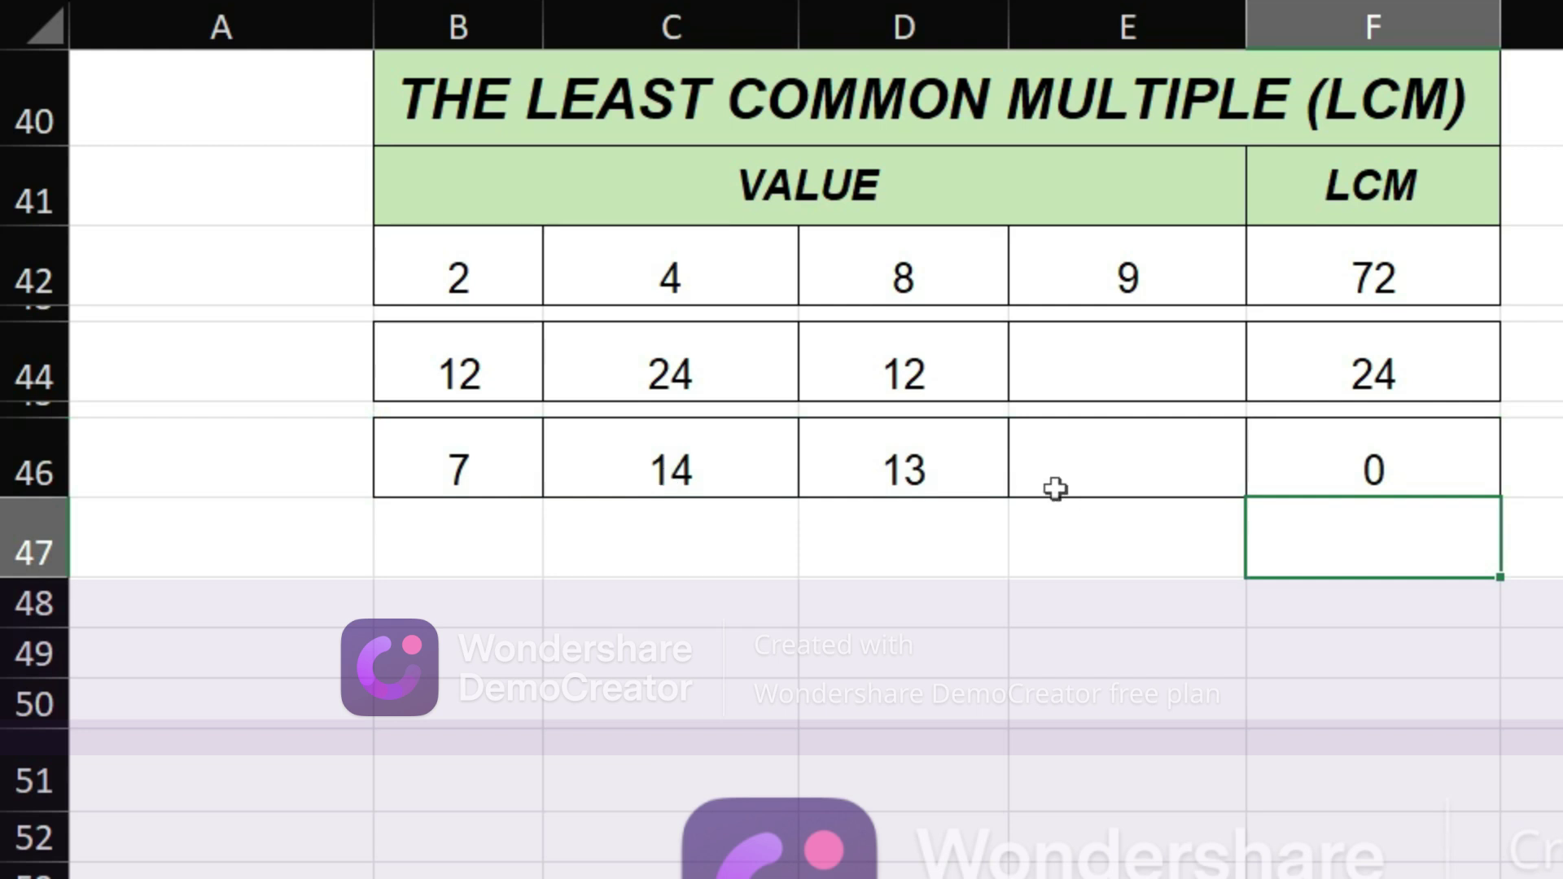
pyautogui.click(1397, 470)
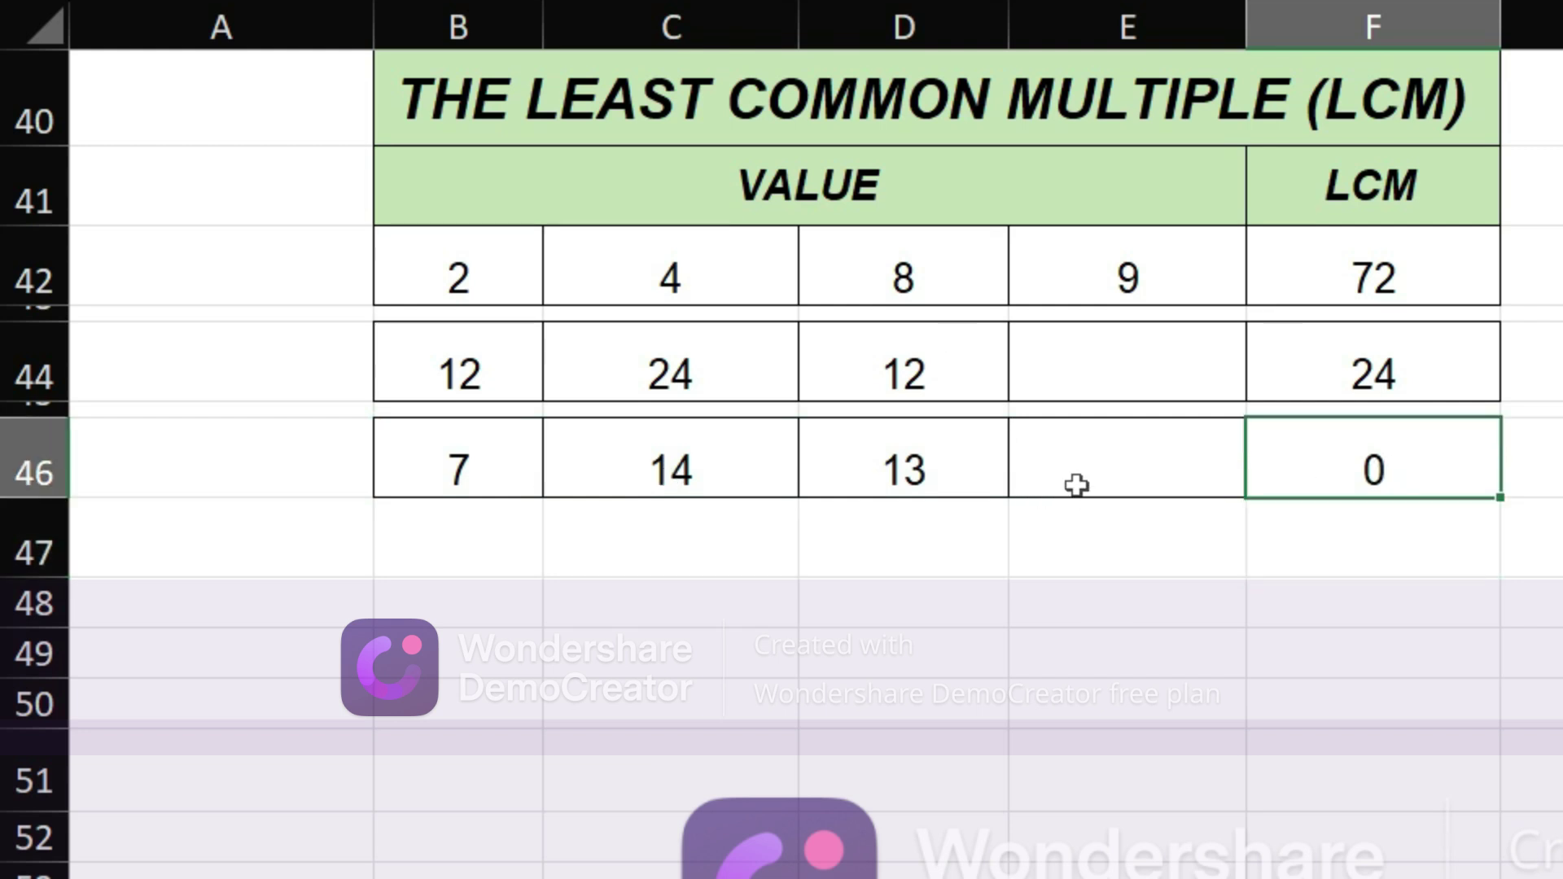
# Fill in the empty fourth value of the third LCM row, in E46, with 22.
pyautogui.click(1152, 453)
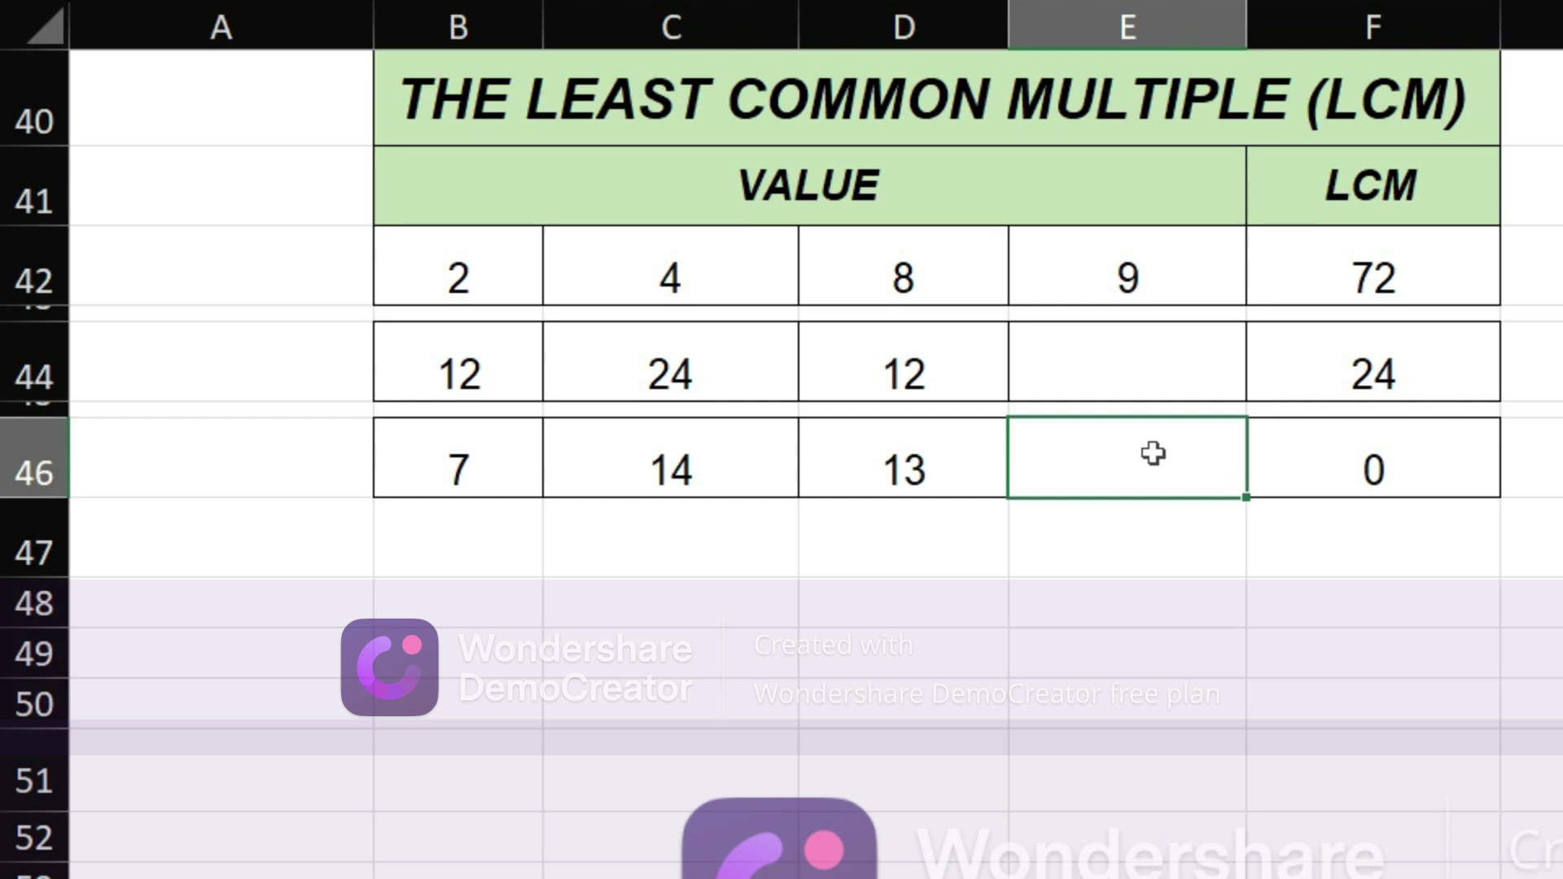
pyautogui.write('22')
pyautogui.press('Return')
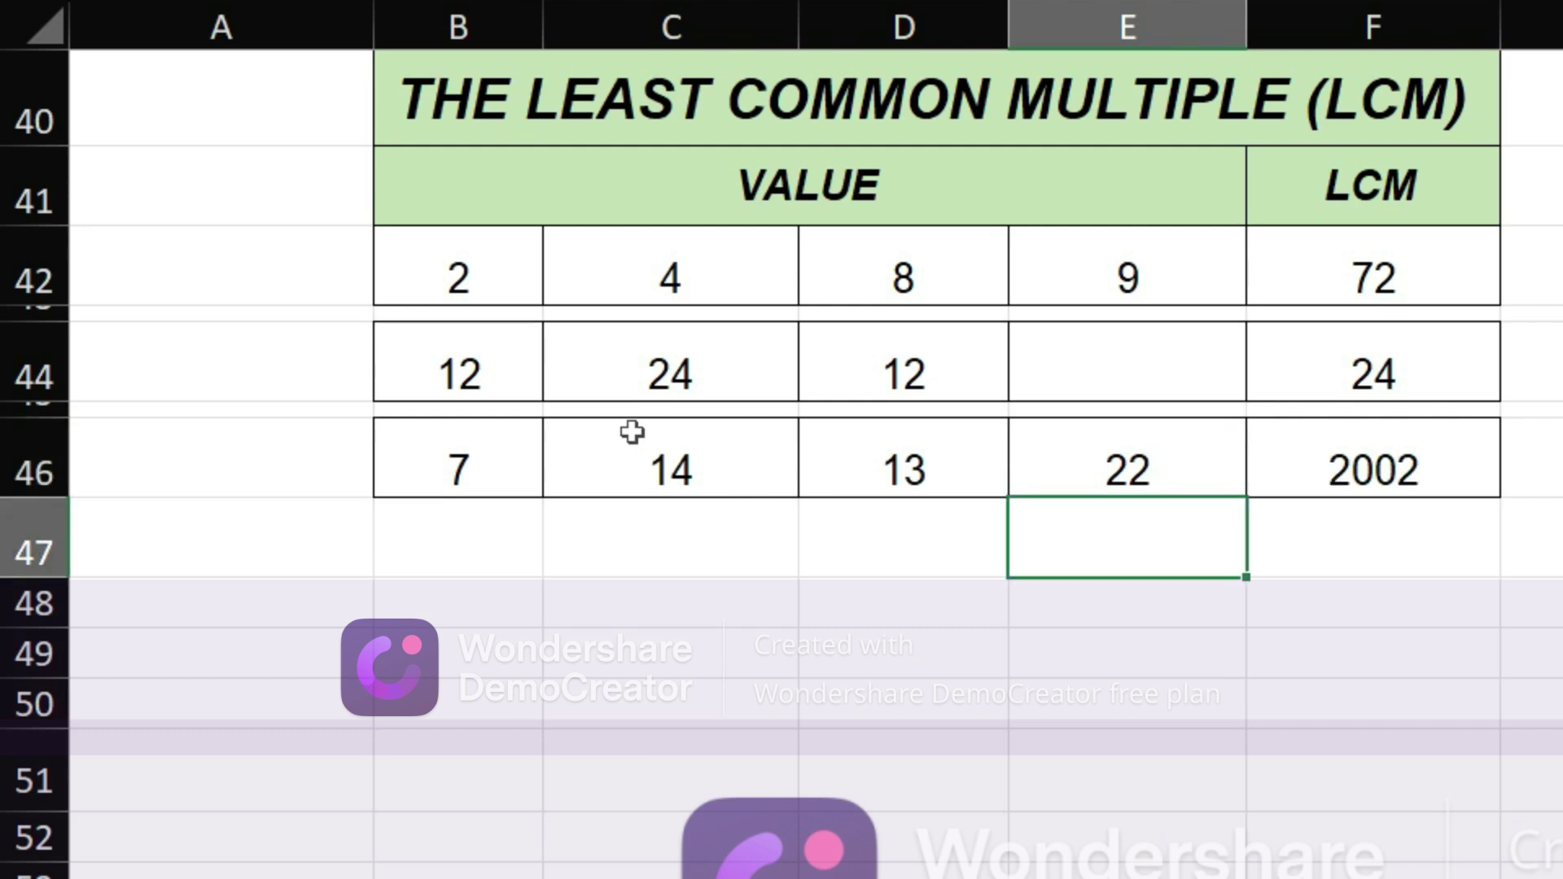
# Clear the second value of the third LCM row, in C46, and check the result in F46.
pyautogui.click(675, 470)
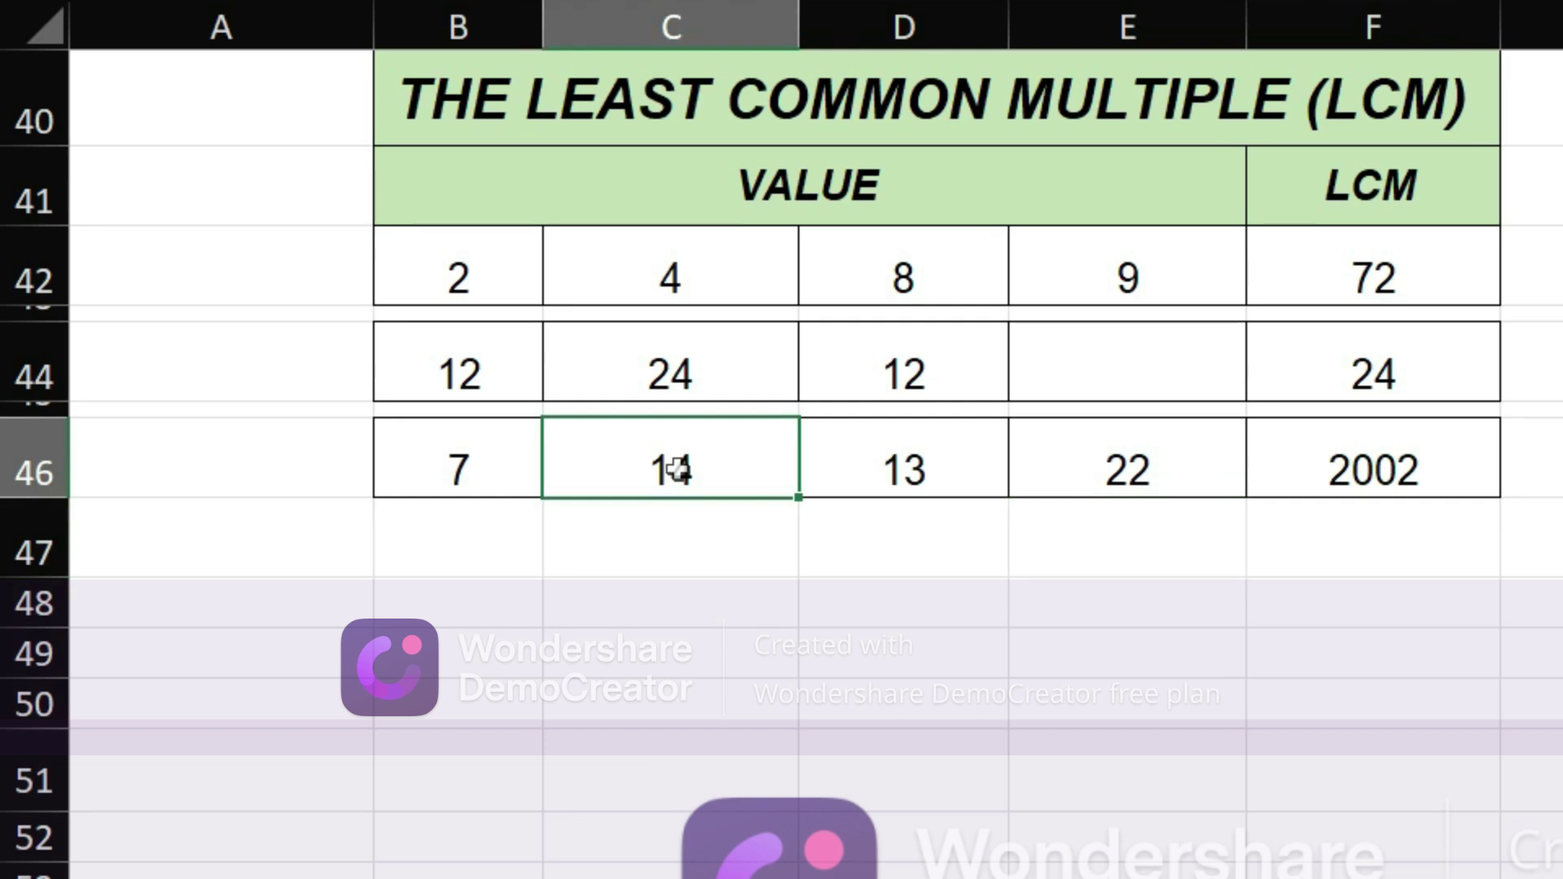
pyautogui.press('Delete')
pyautogui.press('Return')
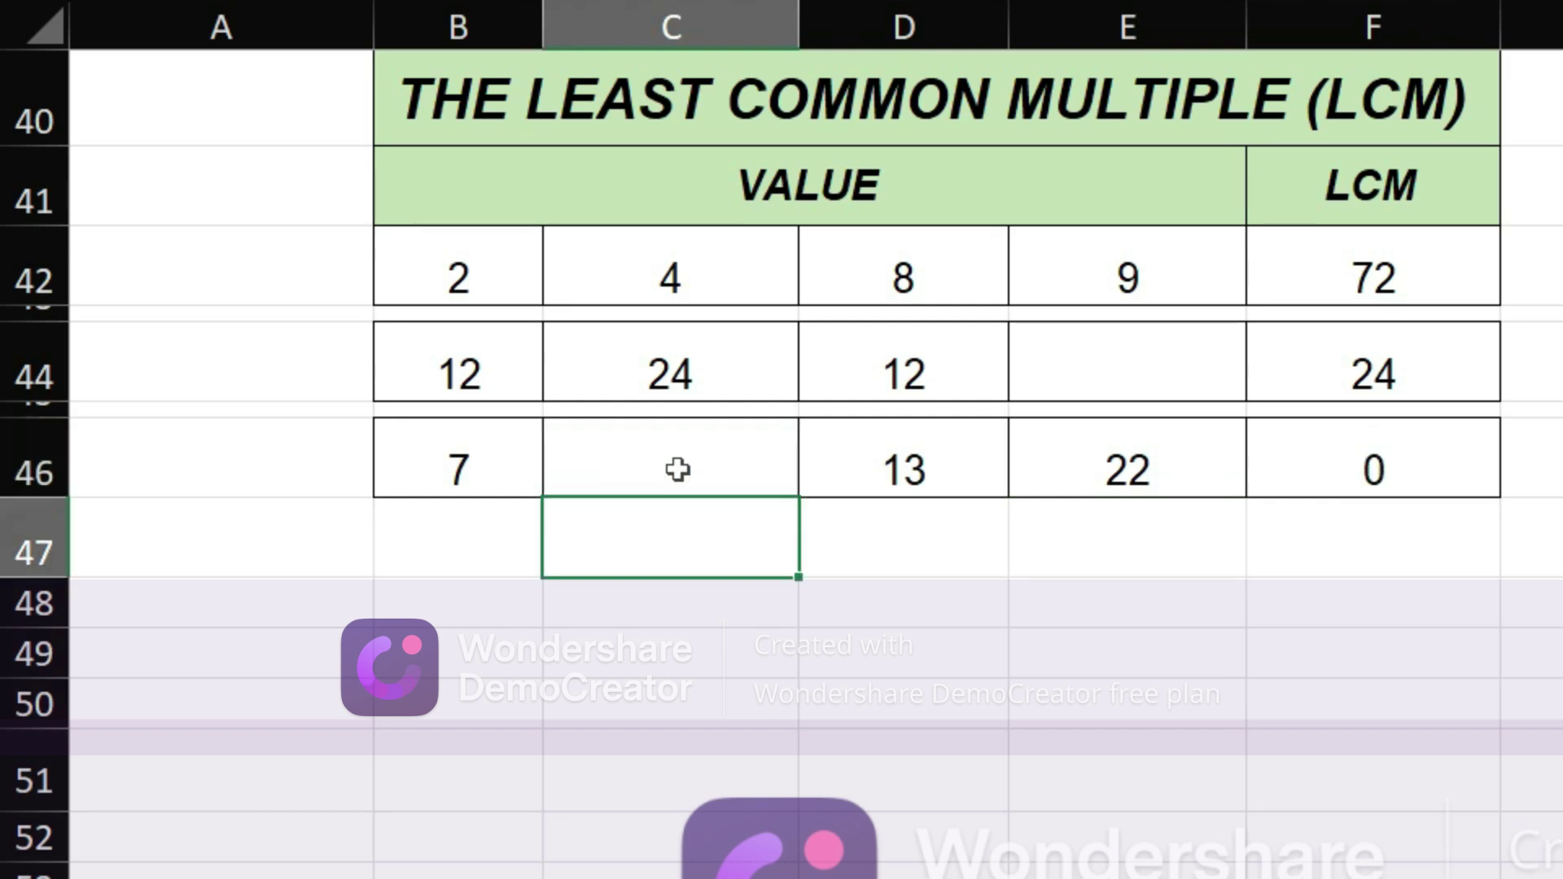
pyautogui.click(1365, 457)
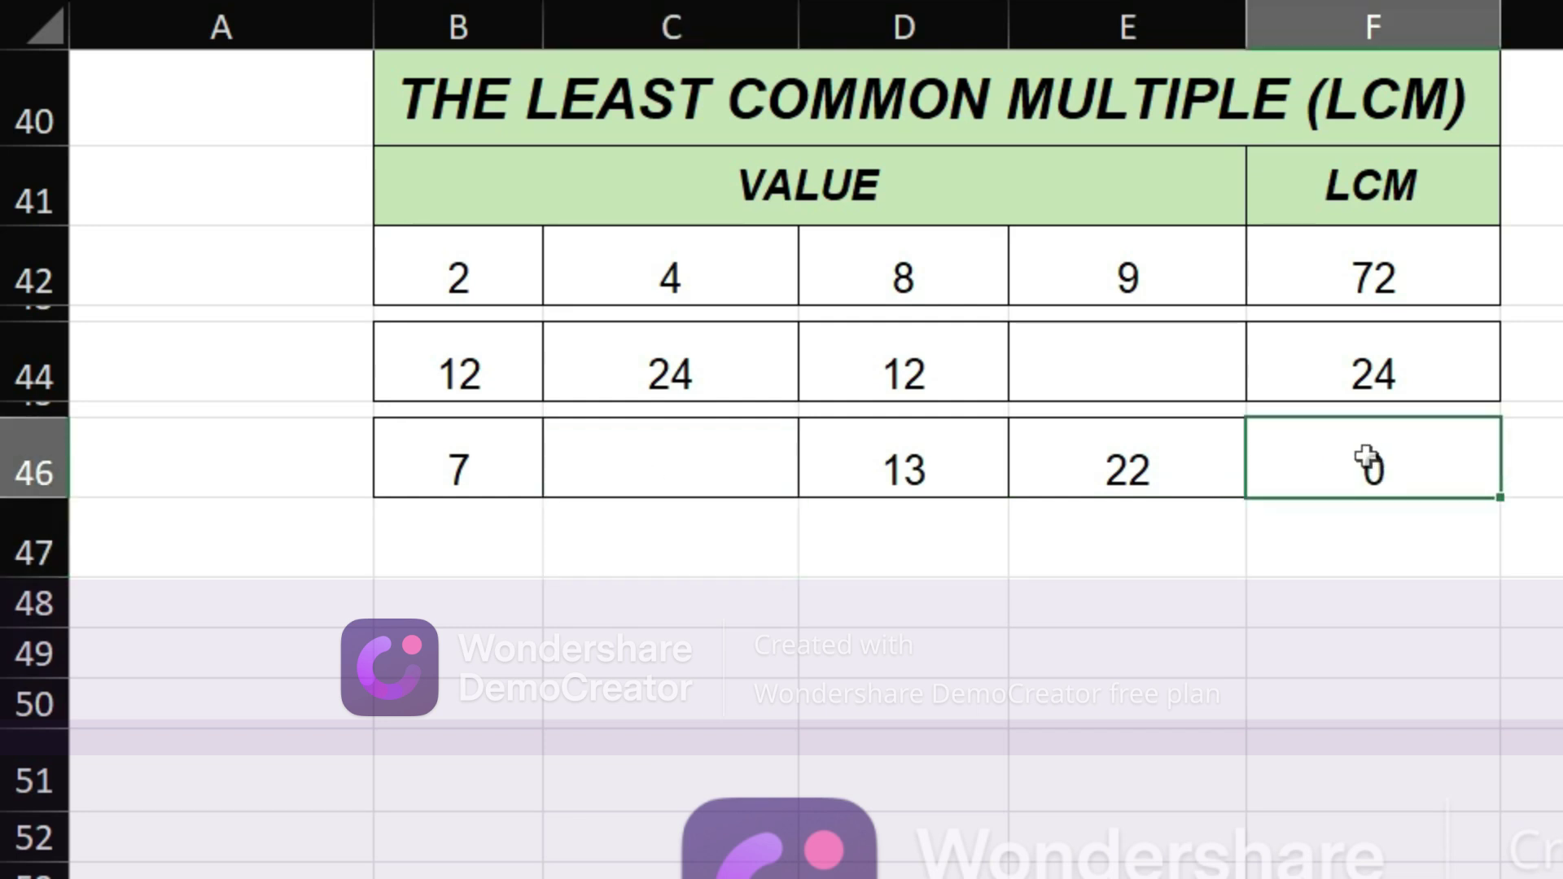